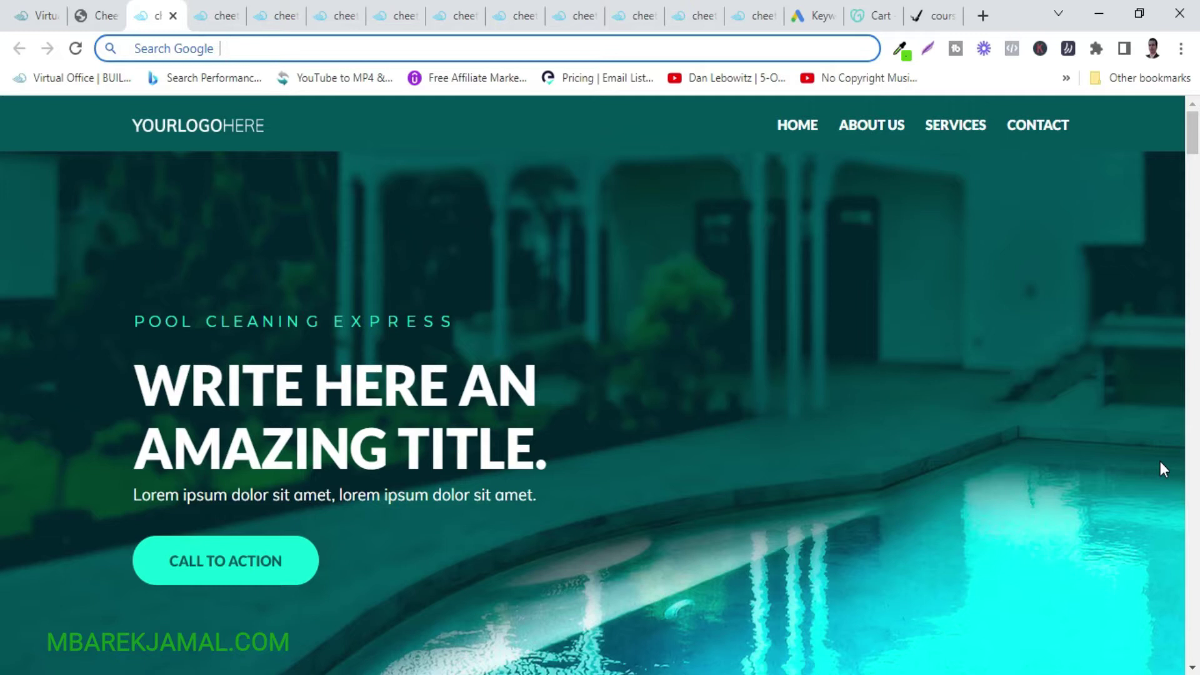
Browse the Doctor Express, Fitness and Engineers Express template previews, scanning the Engineers page end to end.
left_click(220, 13)
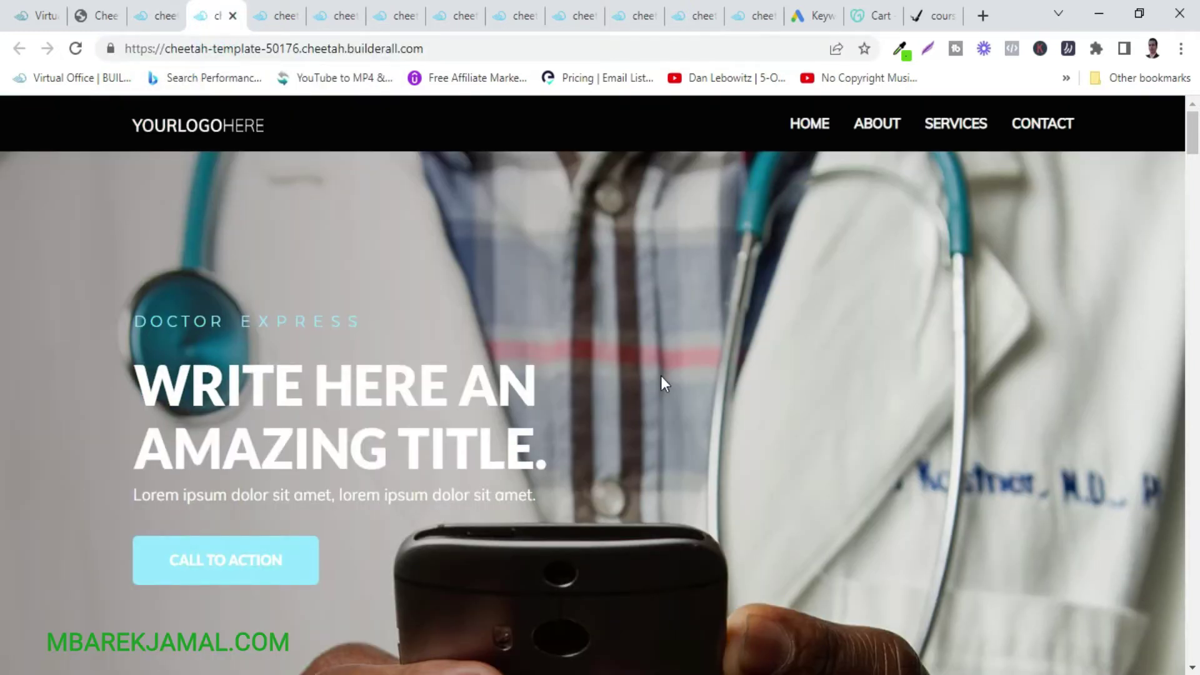
scroll(871, 423, "down", 2)
scroll(871, 422, "up", 2)
left_click(272, 18)
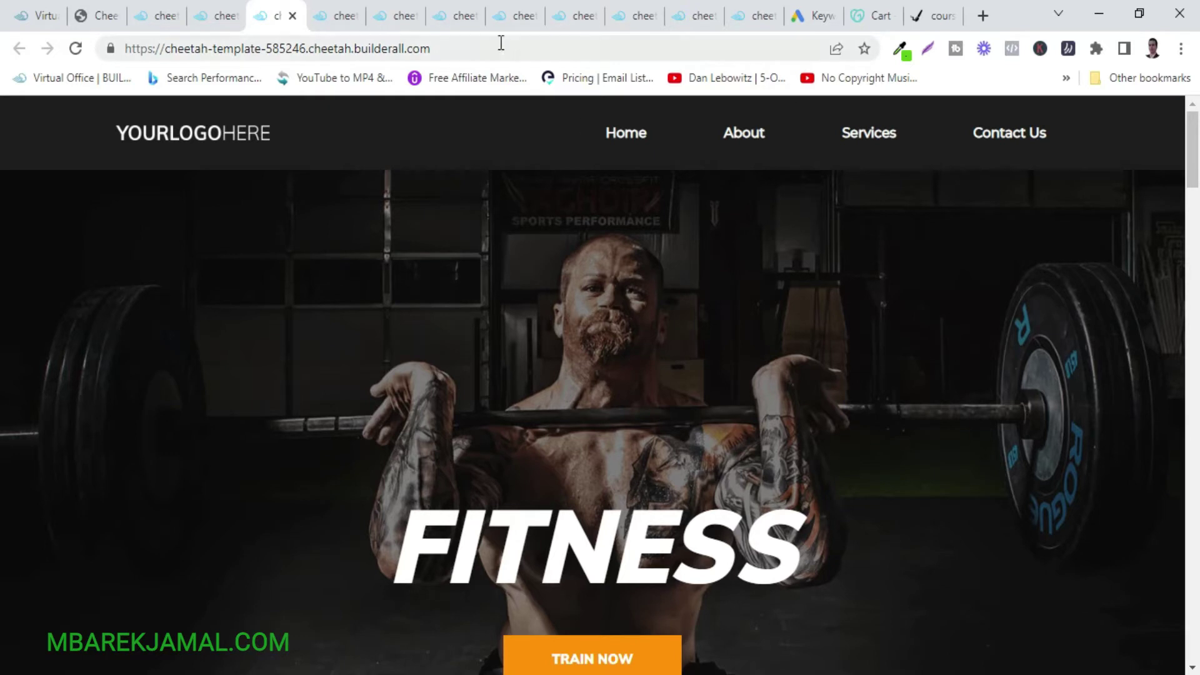
left_click(337, 16)
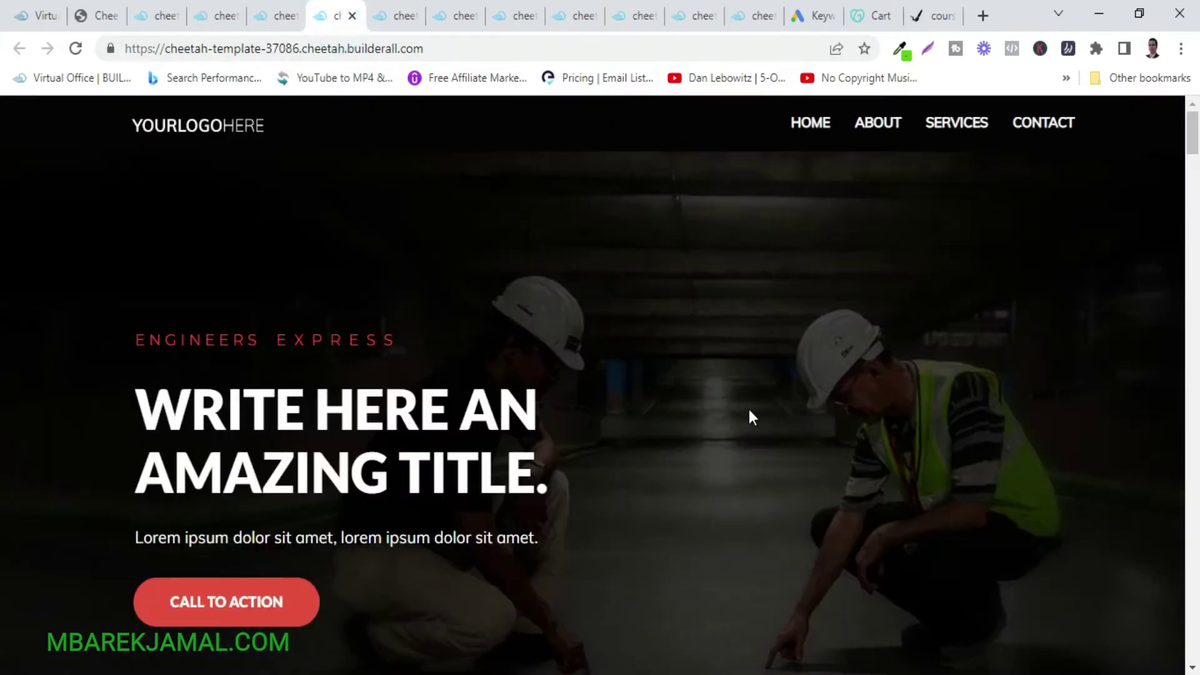
scroll(1107, 415, "down", 15)
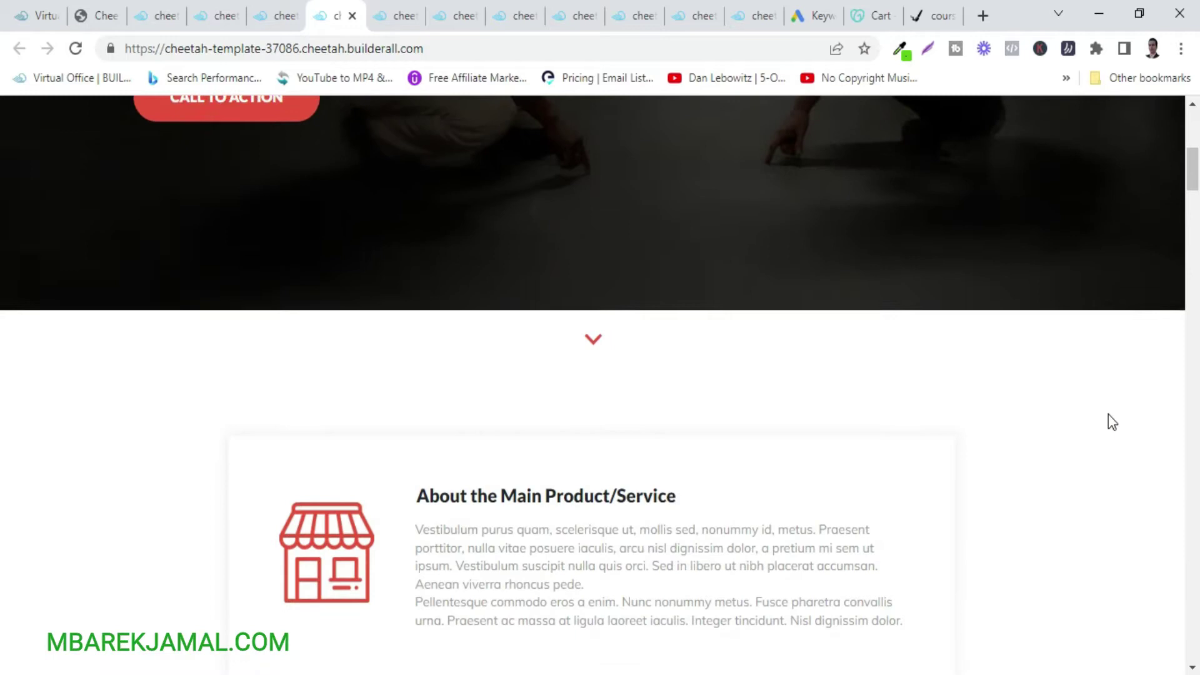
scroll(1107, 414, "down", 20)
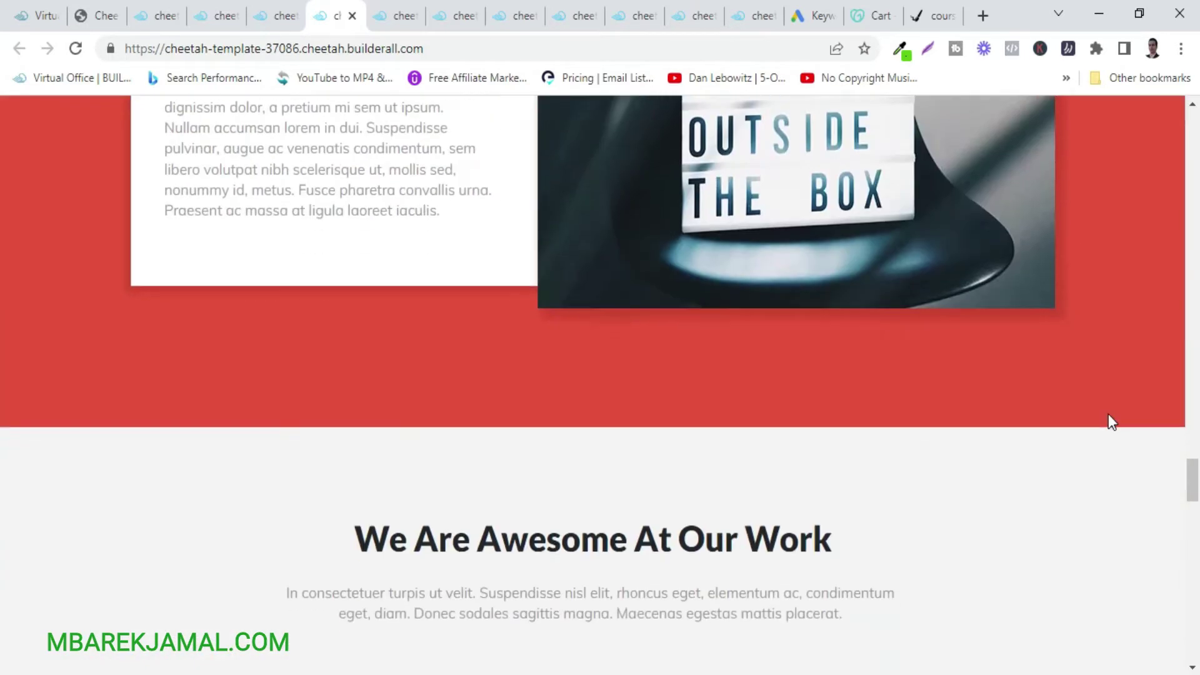
key("End")
key("Home")
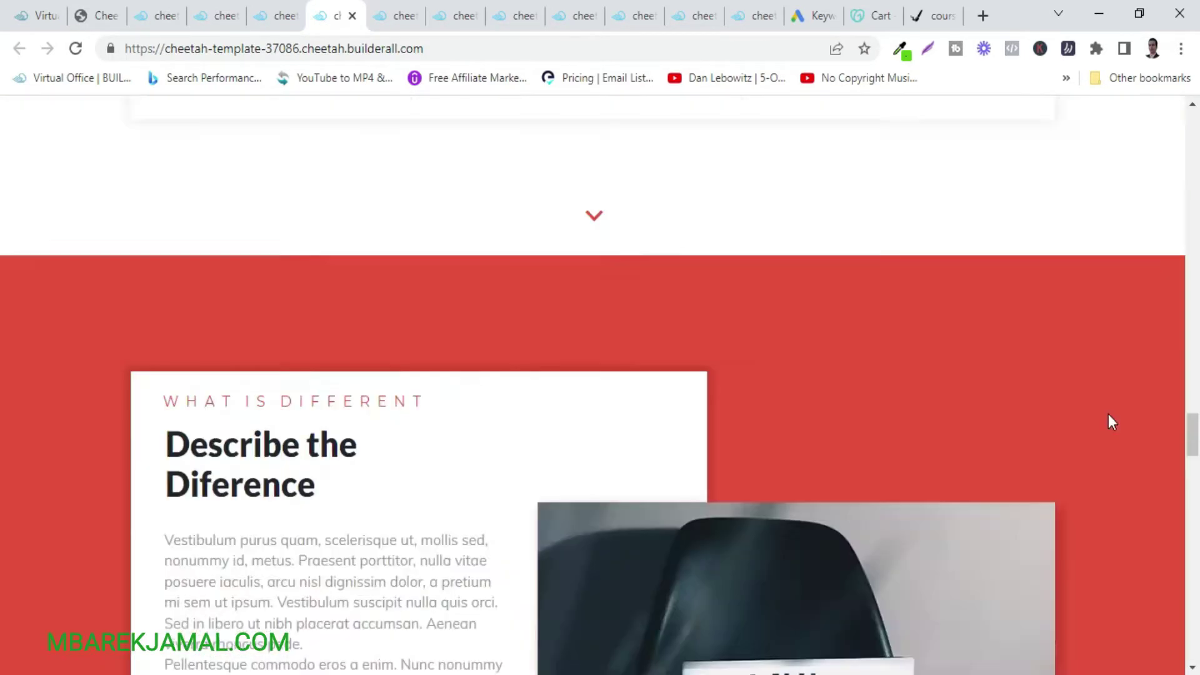
Look over the real-estate and Demo Funnel booking previews, then bring up the course lesson template.
left_click(403, 2)
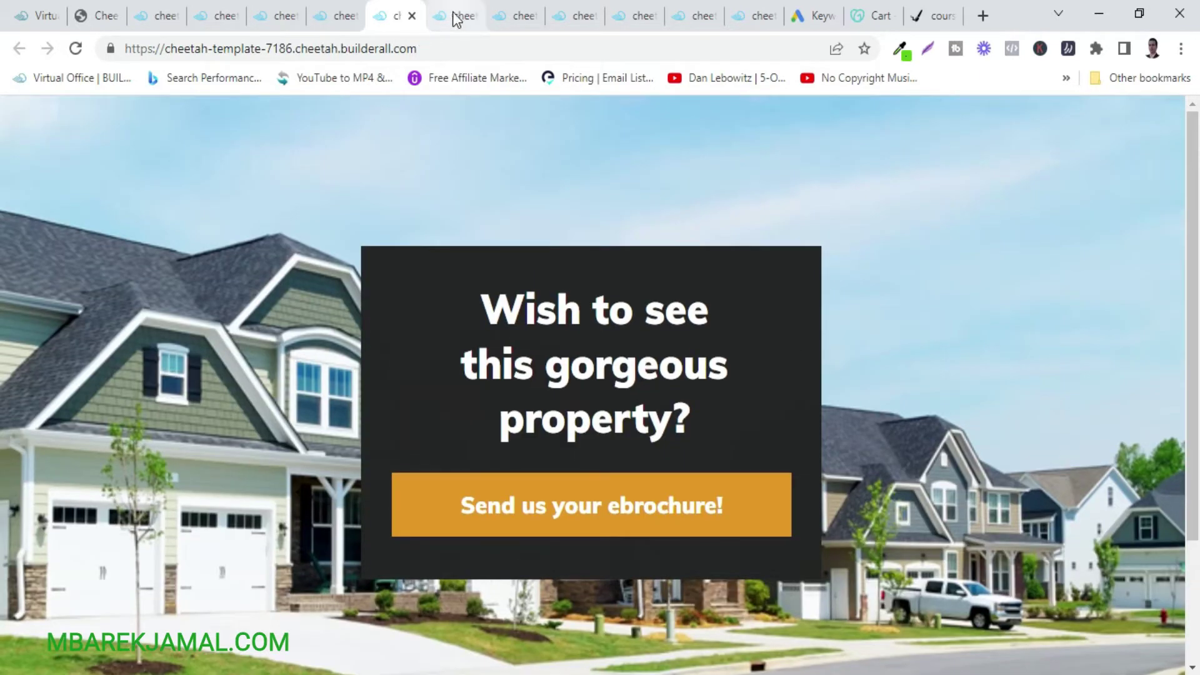
left_click(450, 17)
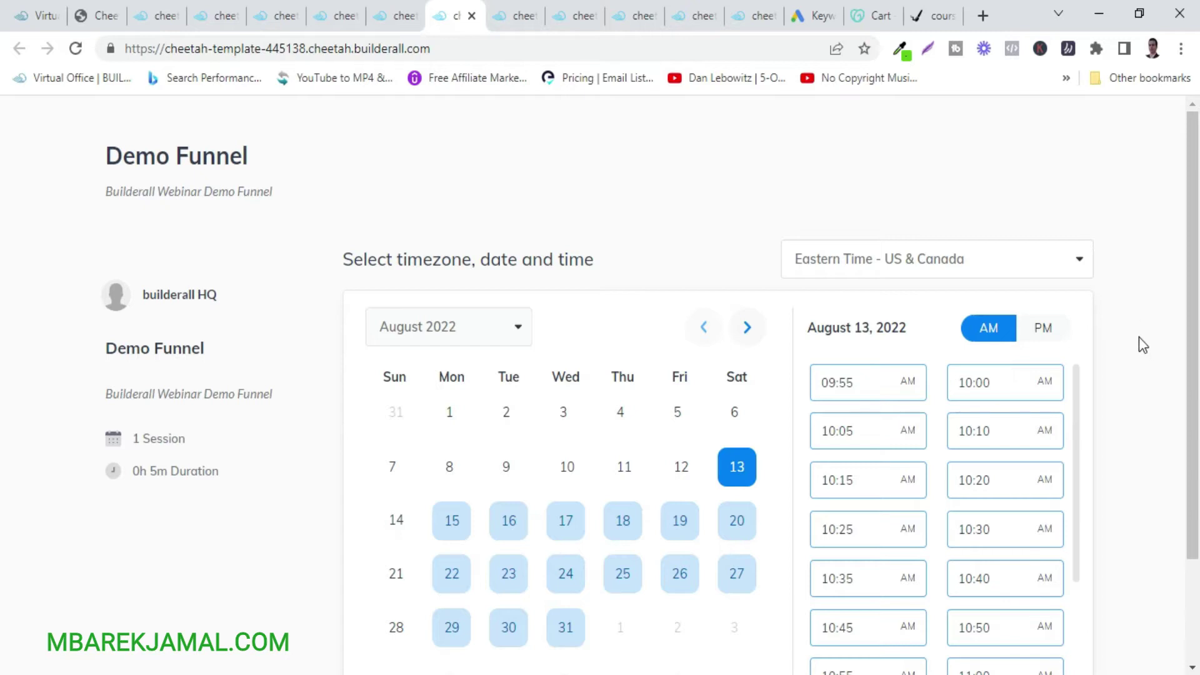
scroll(1138, 337, "down", 2)
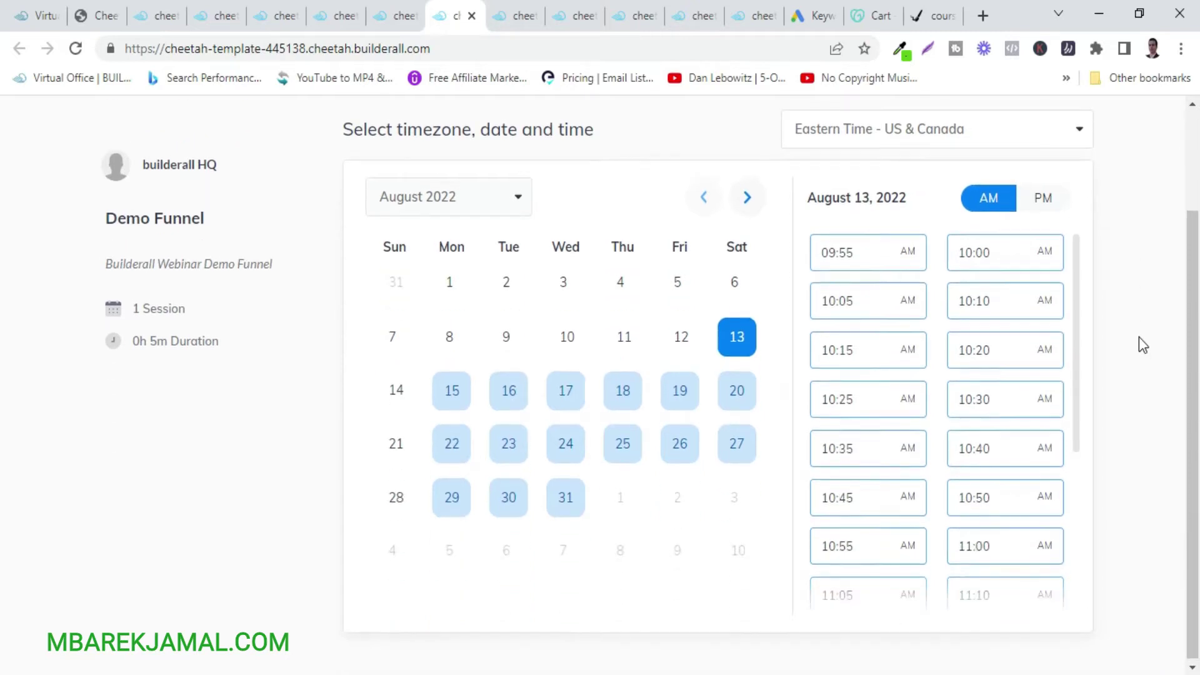
scroll(1138, 337, "up", 2)
scroll(1138, 336, "down", 2)
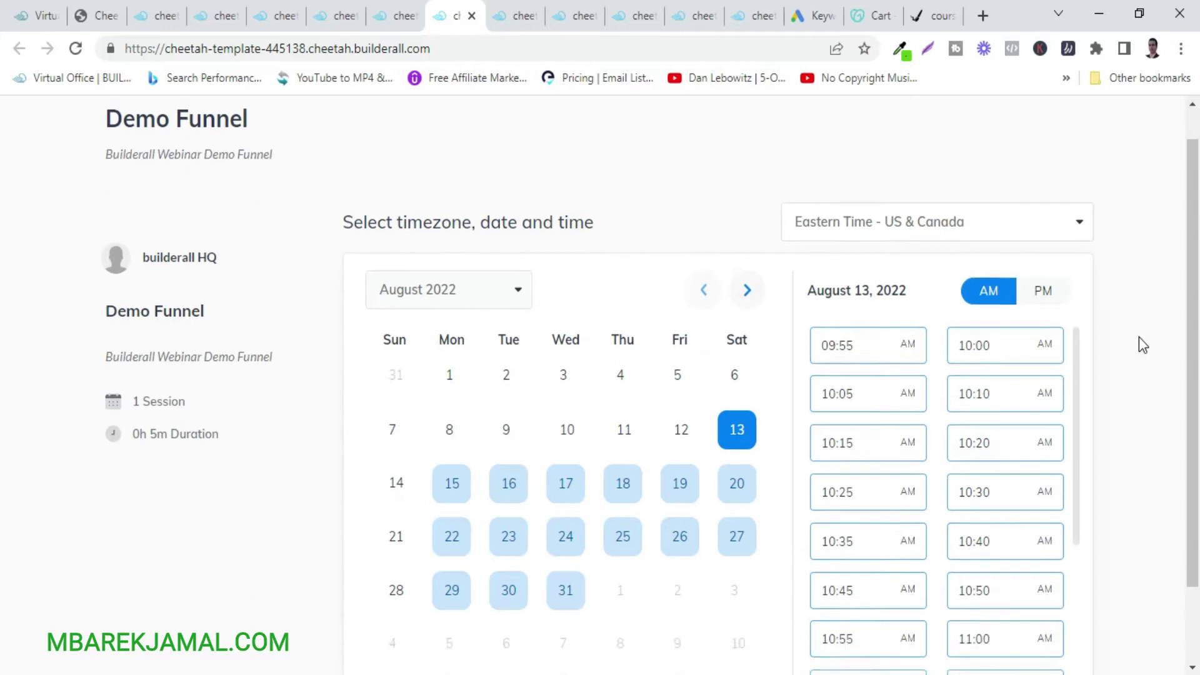
scroll(1139, 336, "up", 2)
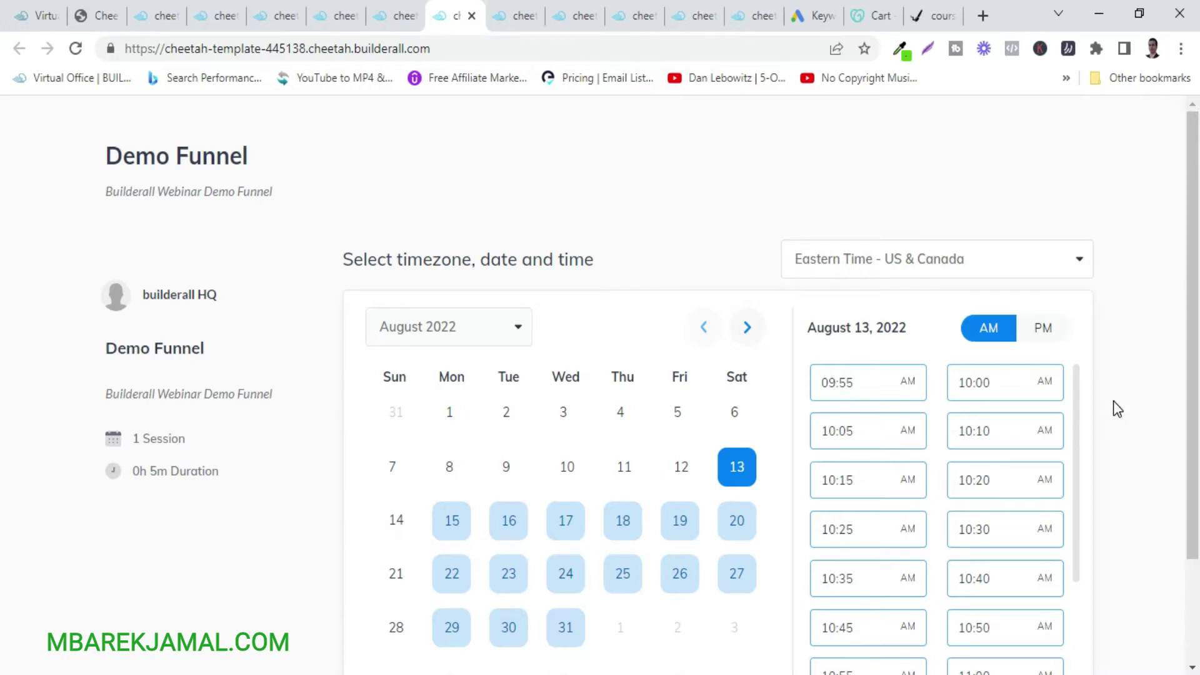
left_click(503, 13)
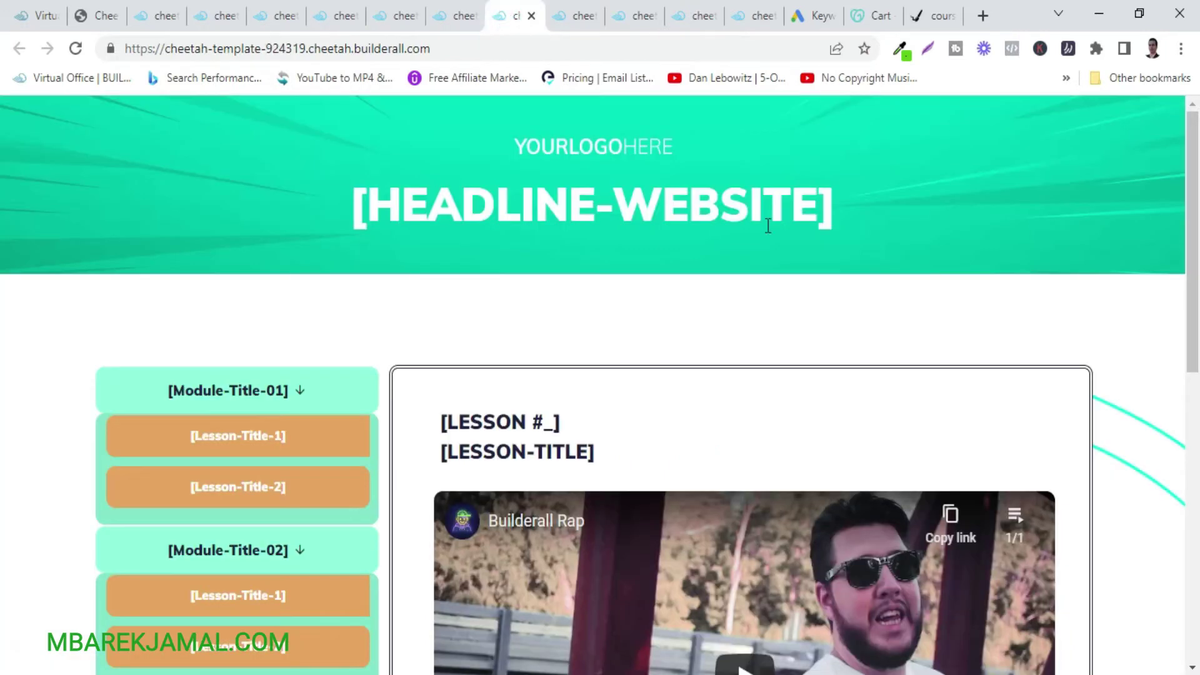
Scroll through the course lesson preview, then skim the next doctor template preview.
scroll(1141, 450, "down", 5)
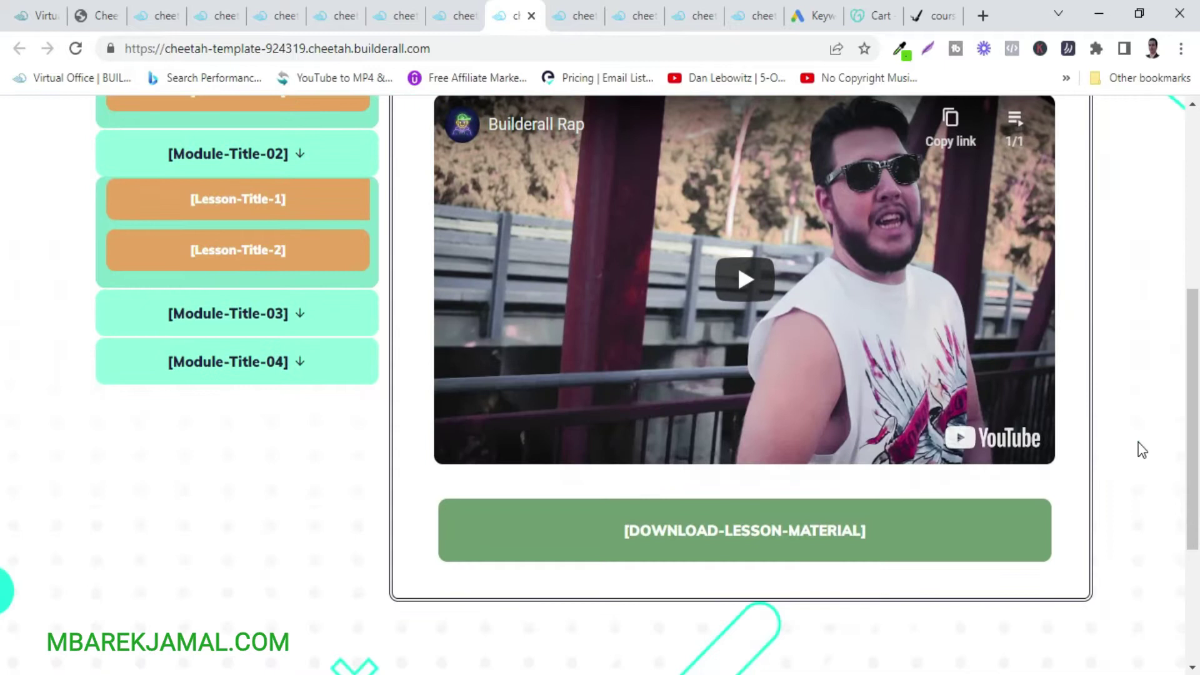
scroll(1141, 450, "up", 5)
scroll(1141, 450, "down", 4)
scroll(1142, 450, "down", 4)
scroll(1142, 450, "up", 5)
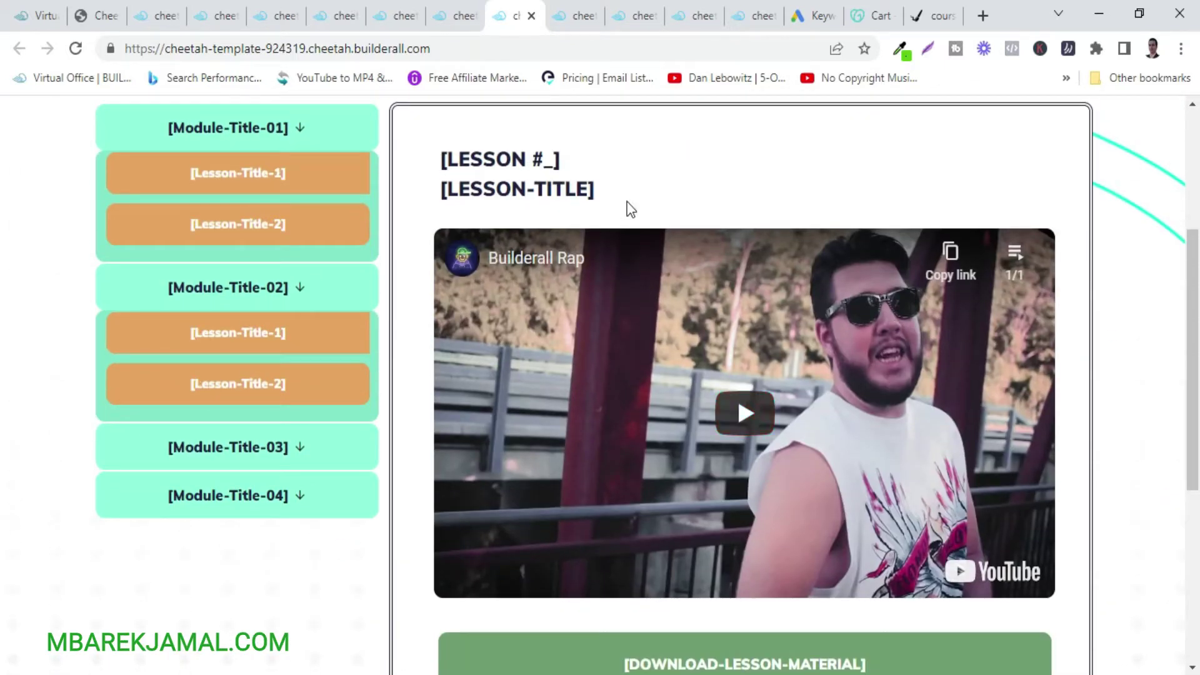
scroll(1134, 228, "up", 3)
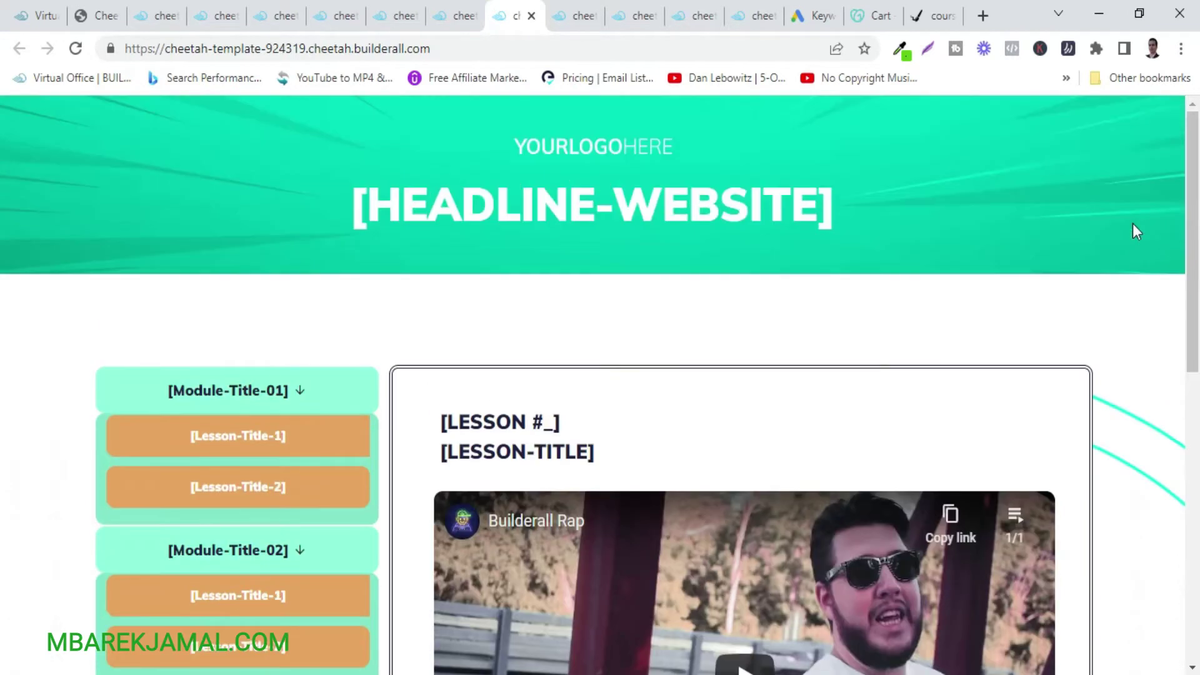
left_click(560, 17)
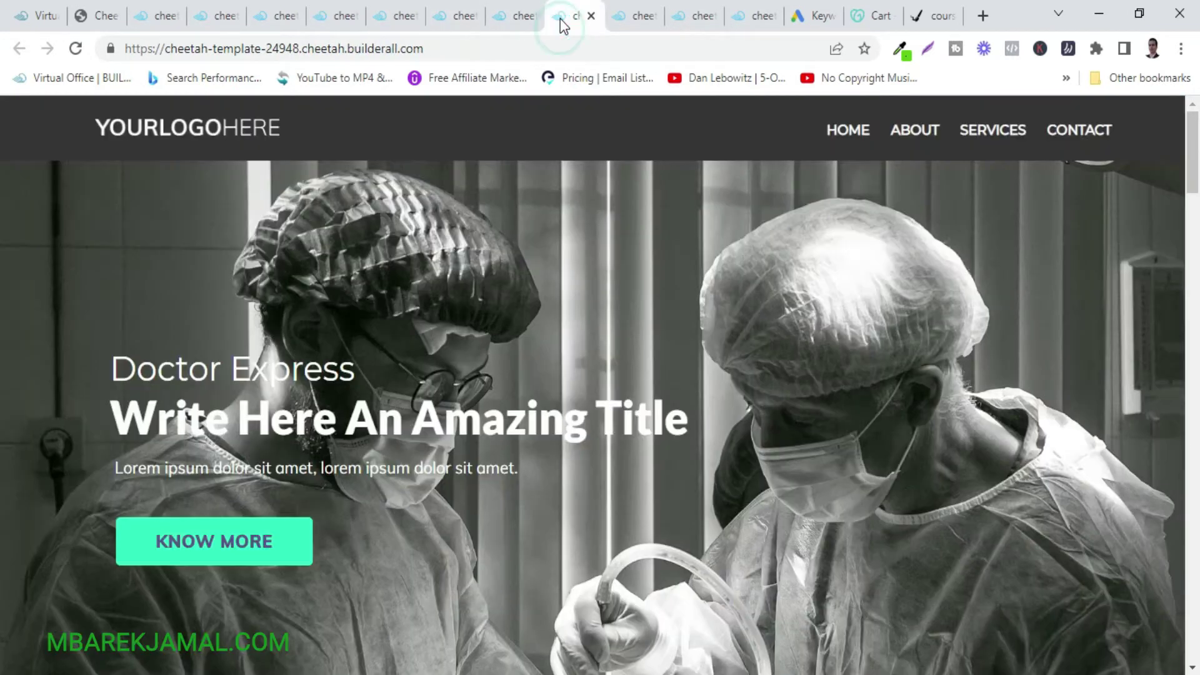
scroll(1060, 420, "down", 20)
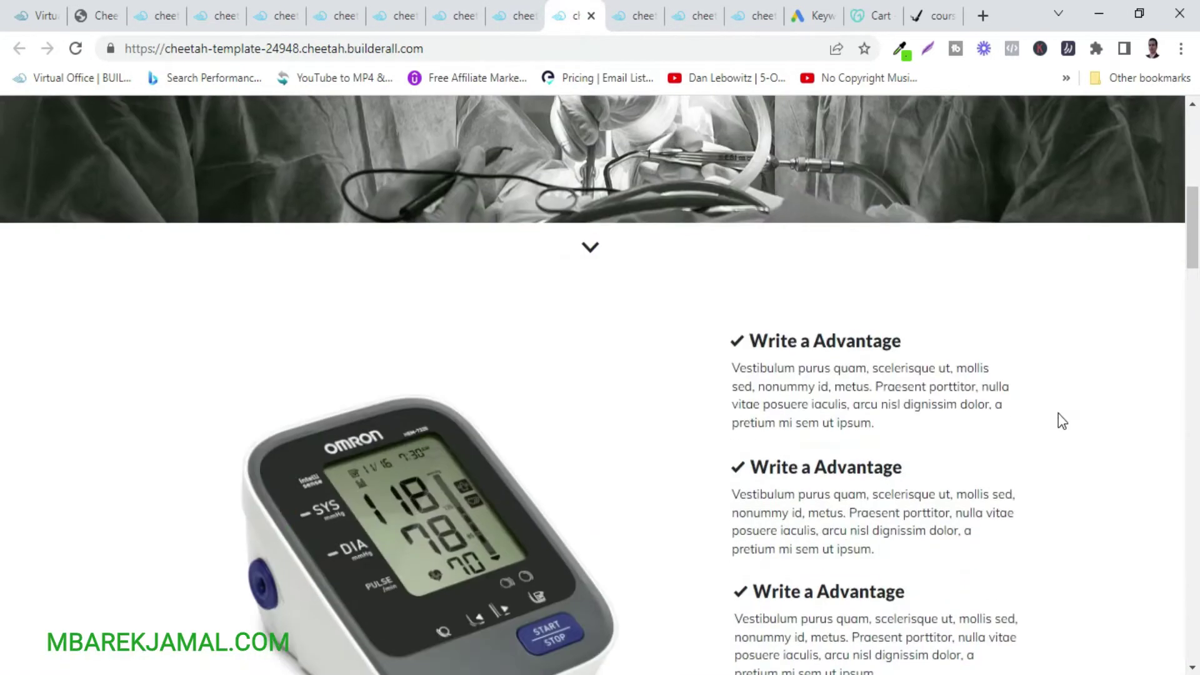
scroll(1060, 420, "up", 20)
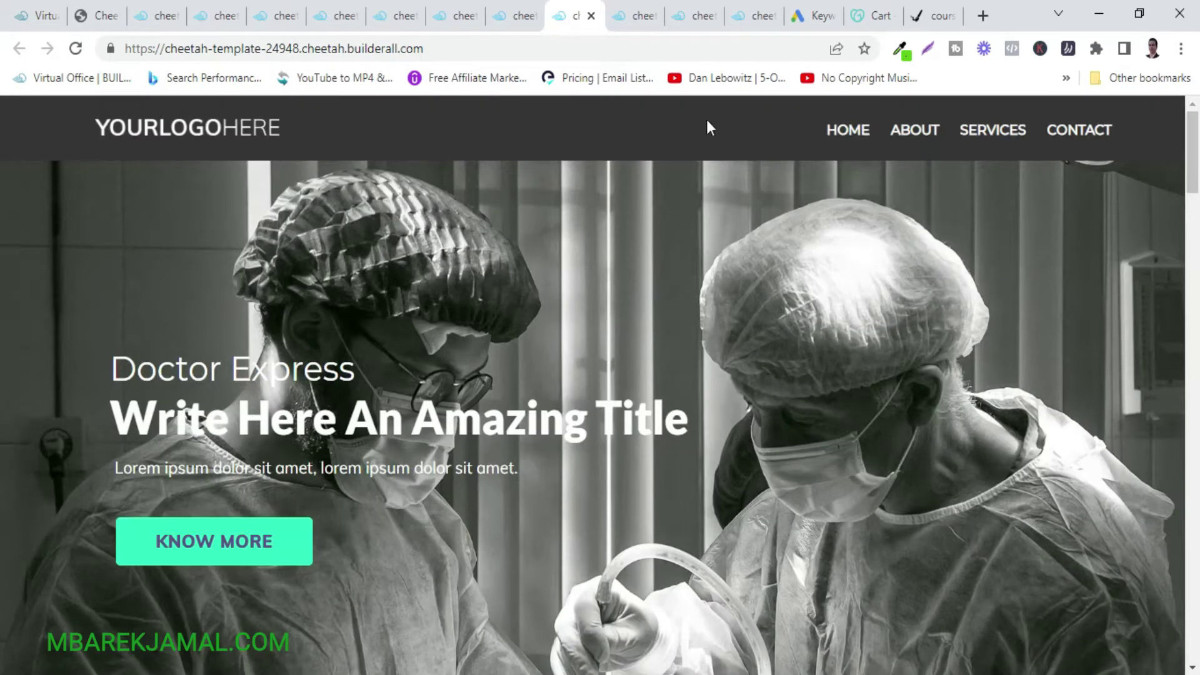
Scroll up and down through the Dentists Express template preview.
left_click(632, 18)
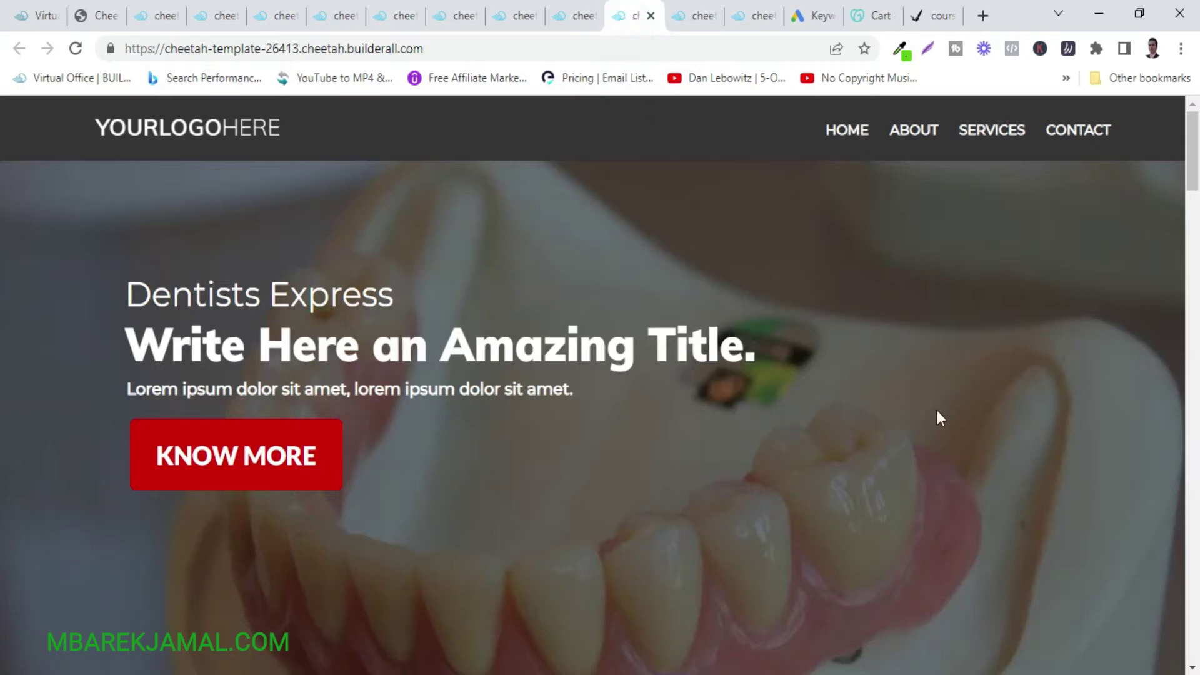
scroll(1090, 490, "down", 5)
scroll(1089, 489, "up", 5)
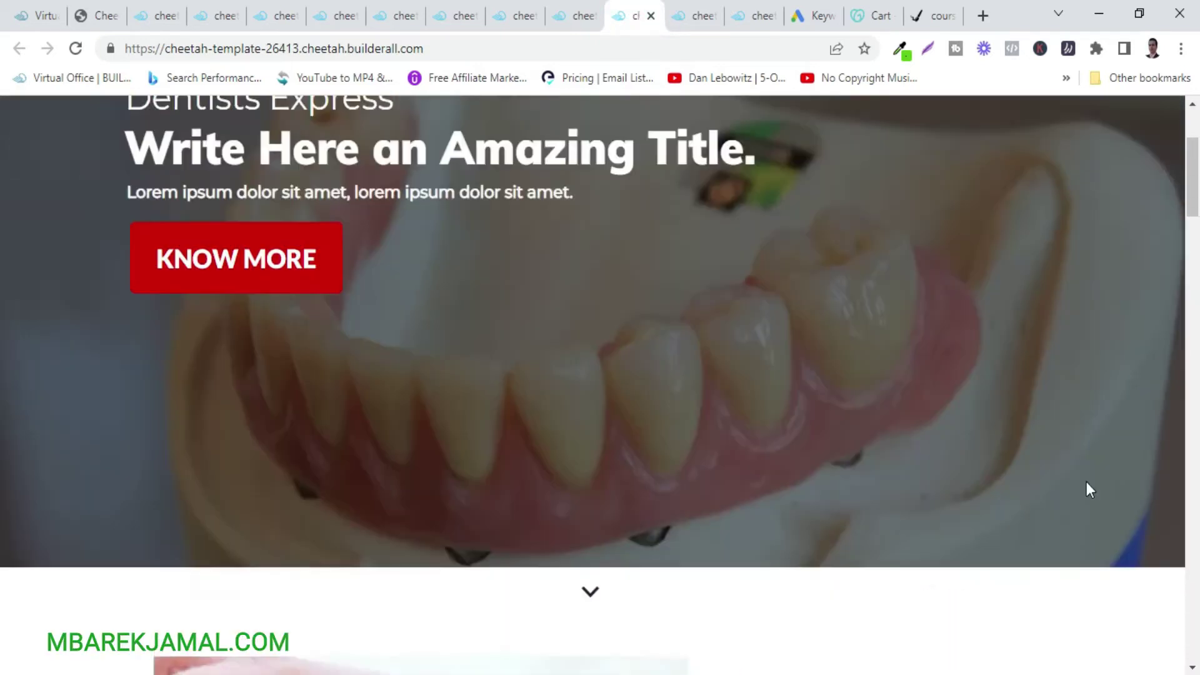
scroll(1086, 482, "down", 20)
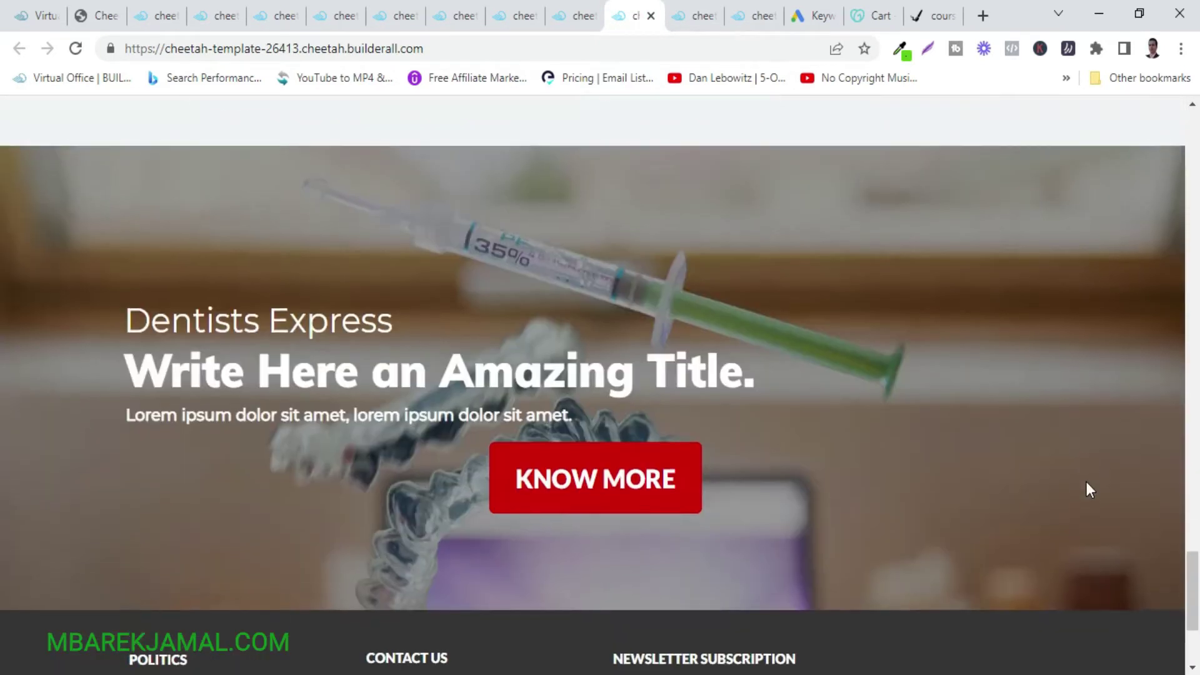
scroll(1086, 482, "up", 20)
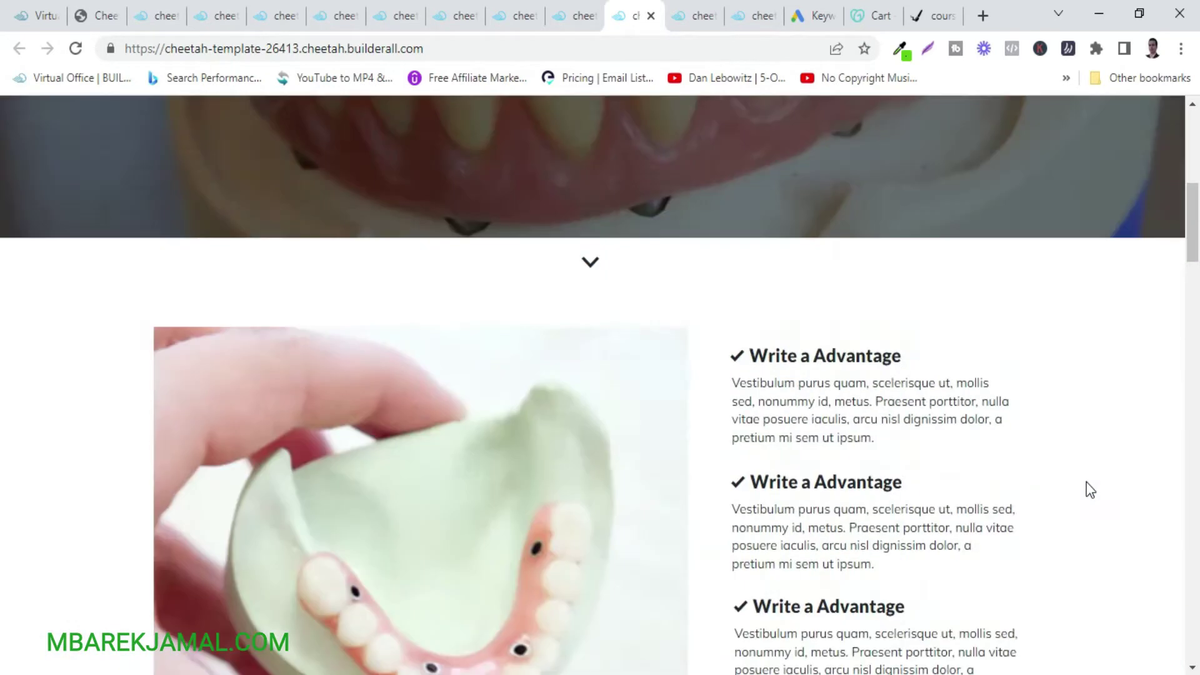
scroll(1086, 481, "down", 5)
scroll(1086, 482, "up", 5)
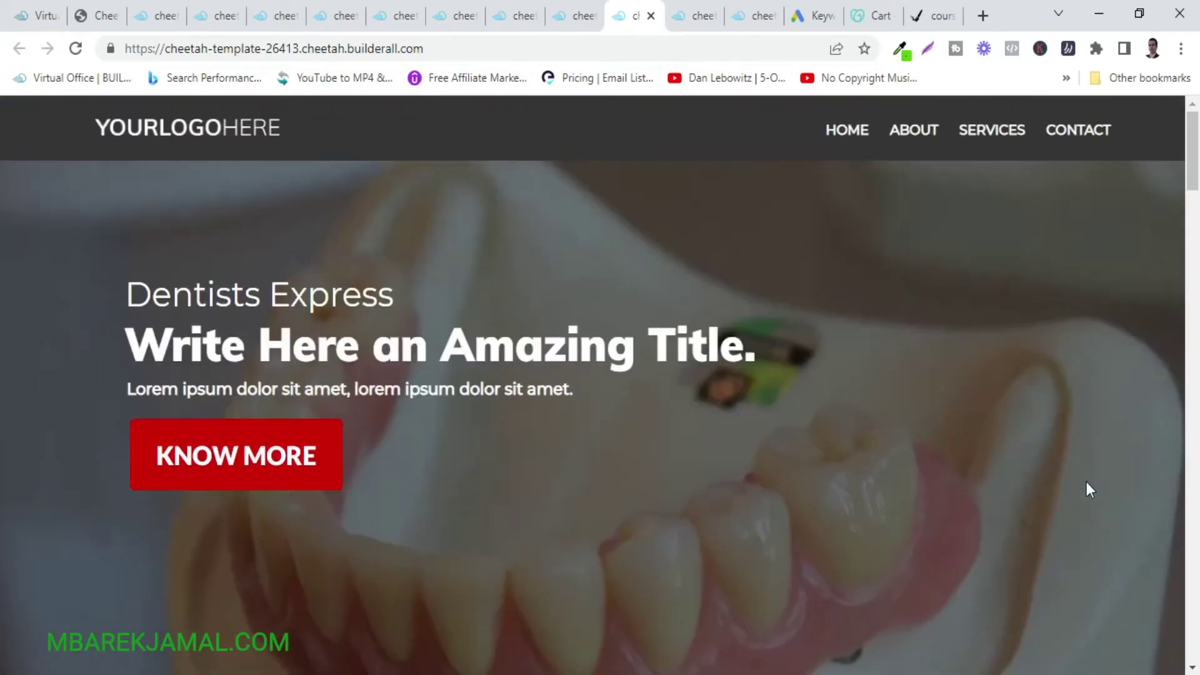
scroll(945, 413, "down", 5)
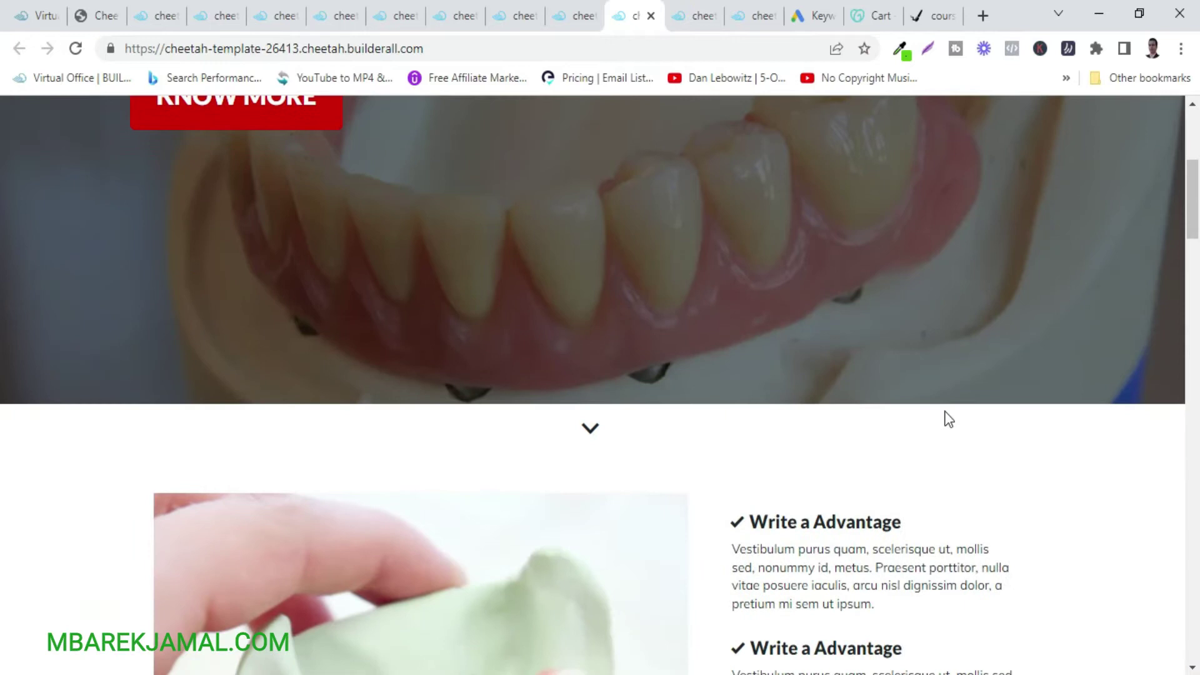
Scroll through the Veterinary Express preview, then the Dentist Express preview, ending back at its top.
left_click(692, 16)
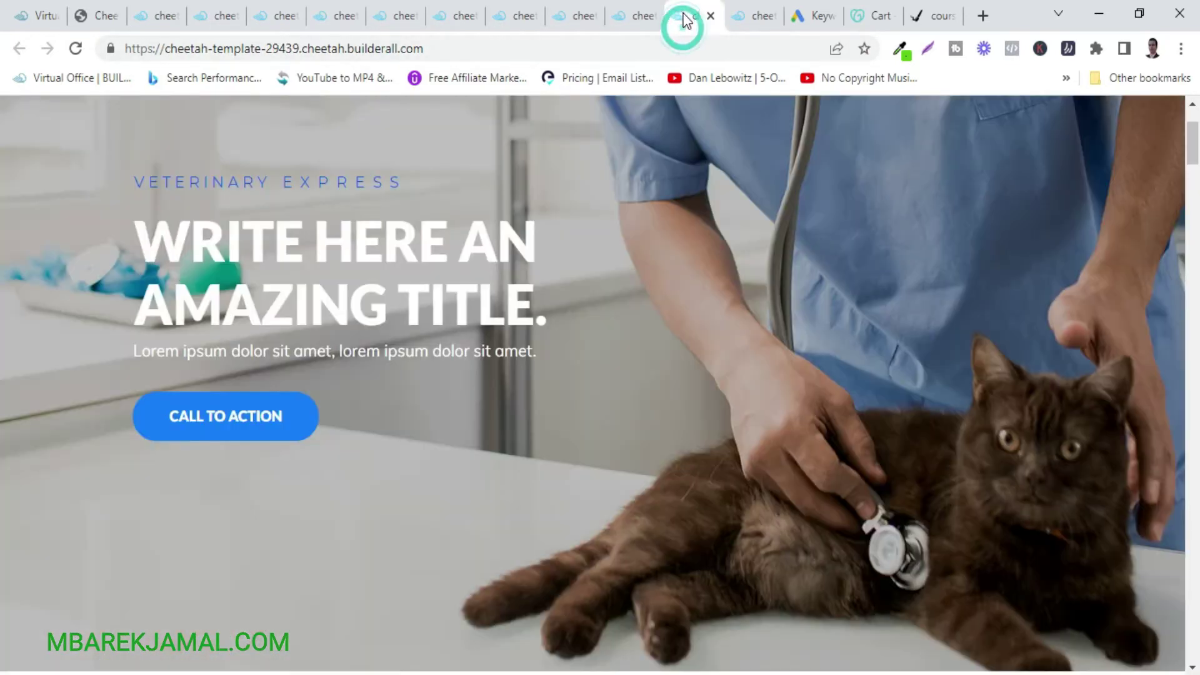
scroll(1003, 394, "down", 10)
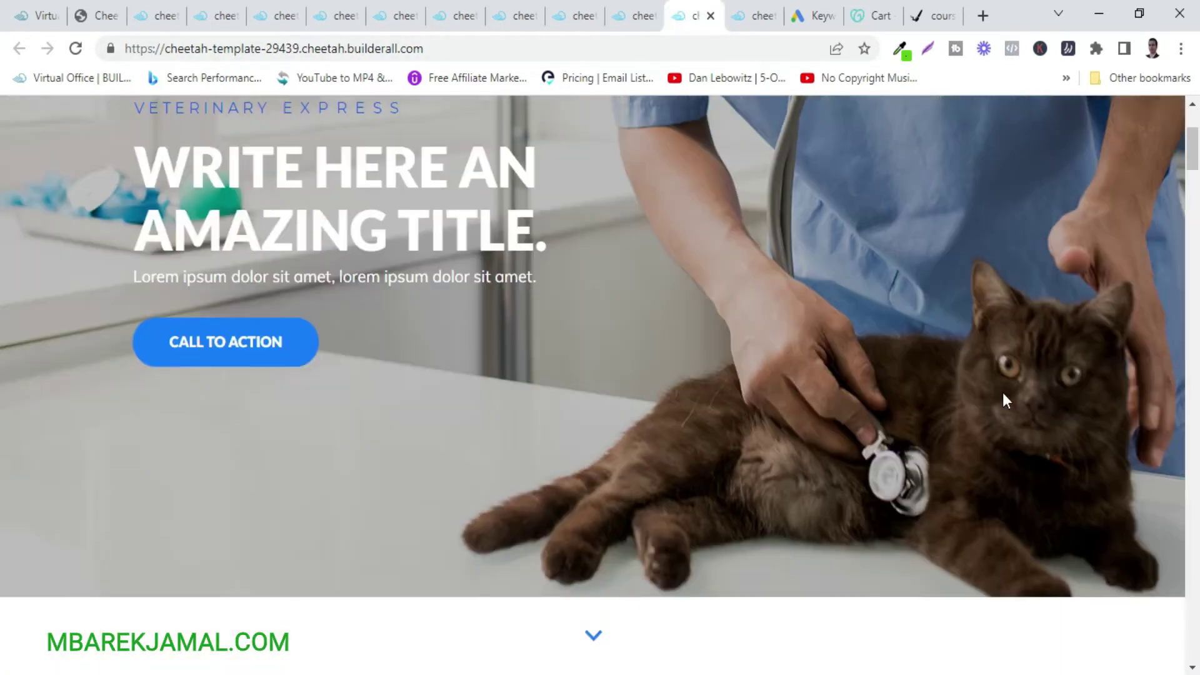
scroll(1002, 393, "down", 15)
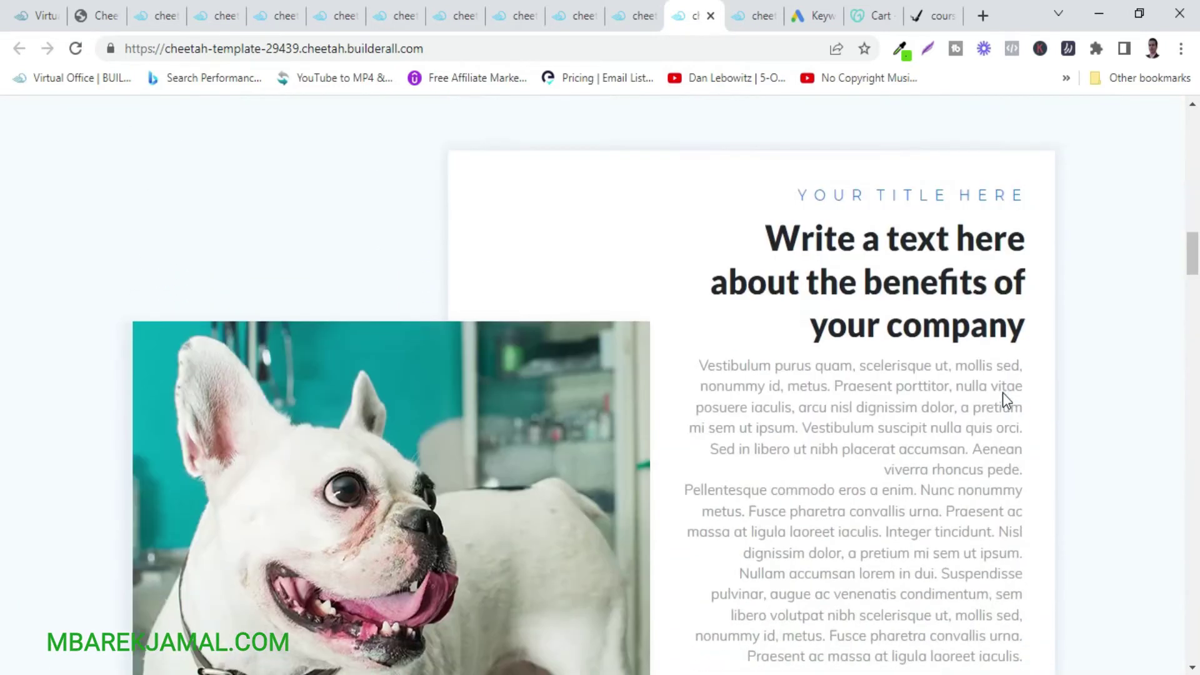
scroll(1002, 392, "down", 15)
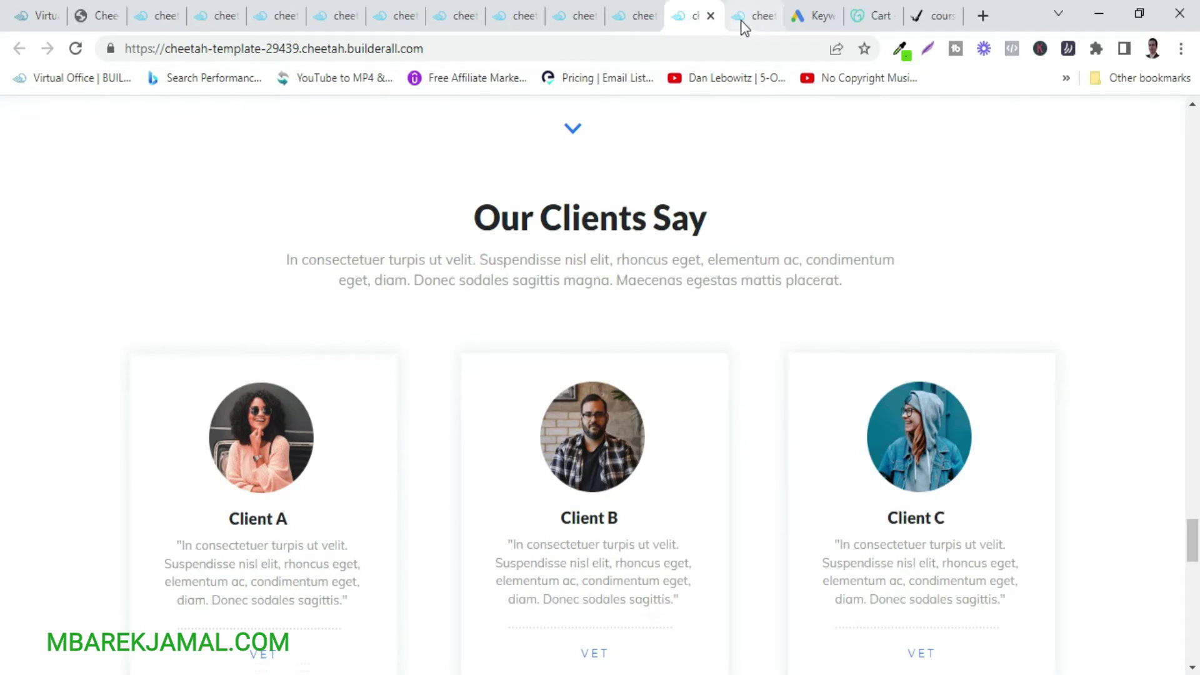
left_click(744, 22)
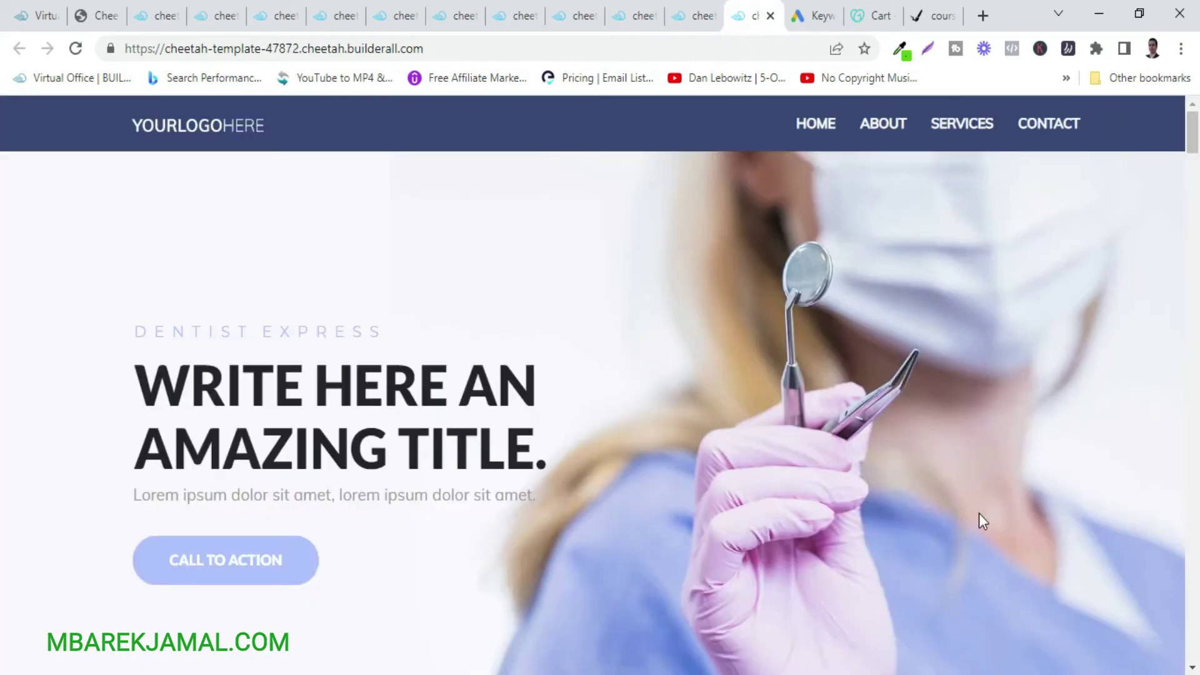
scroll(978, 513, "down", 15)
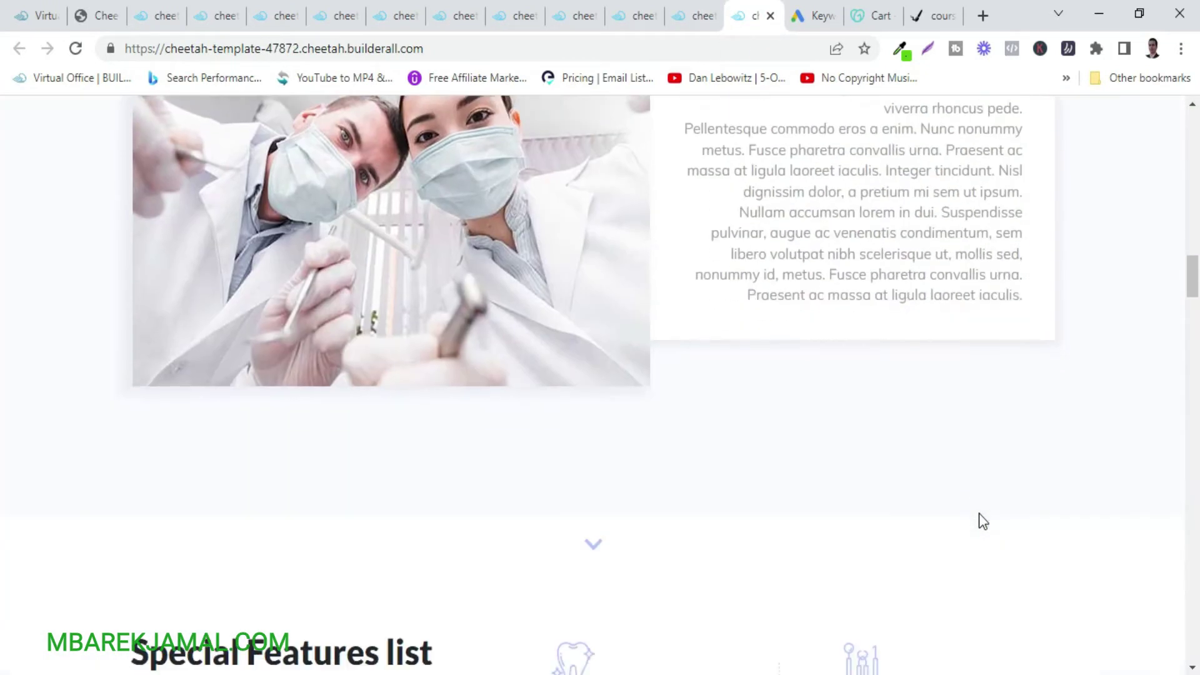
scroll(979, 514, "down", 10)
scroll(979, 515, "up", 6)
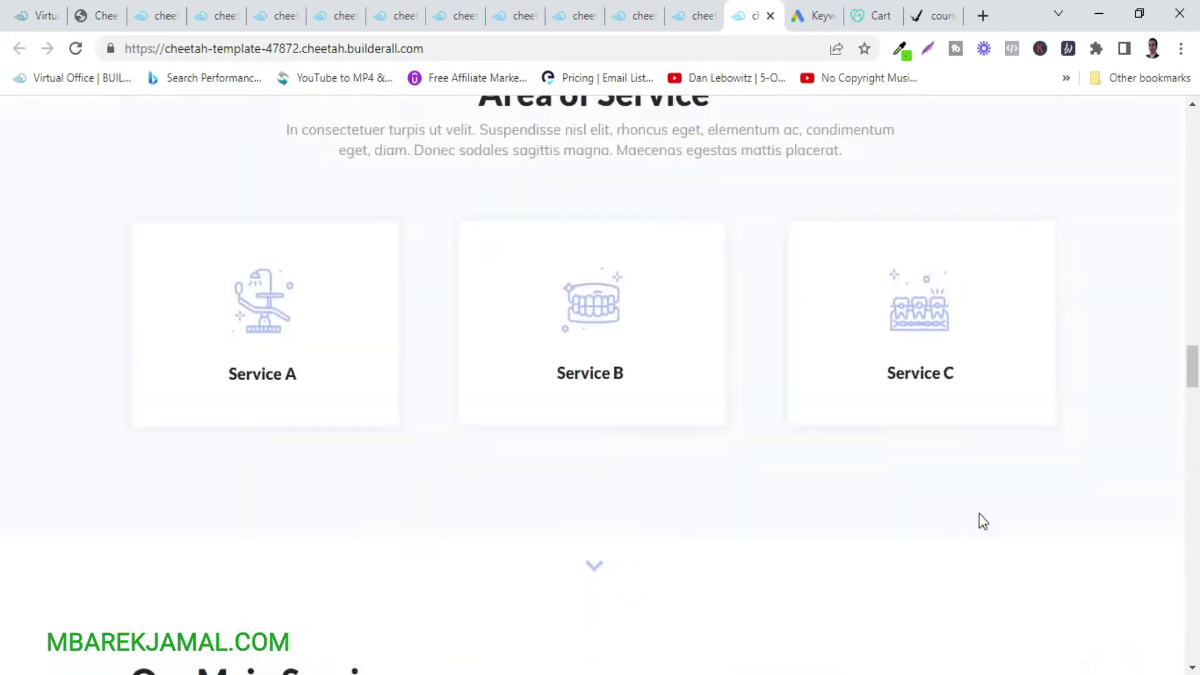
scroll(979, 513, "up", 19)
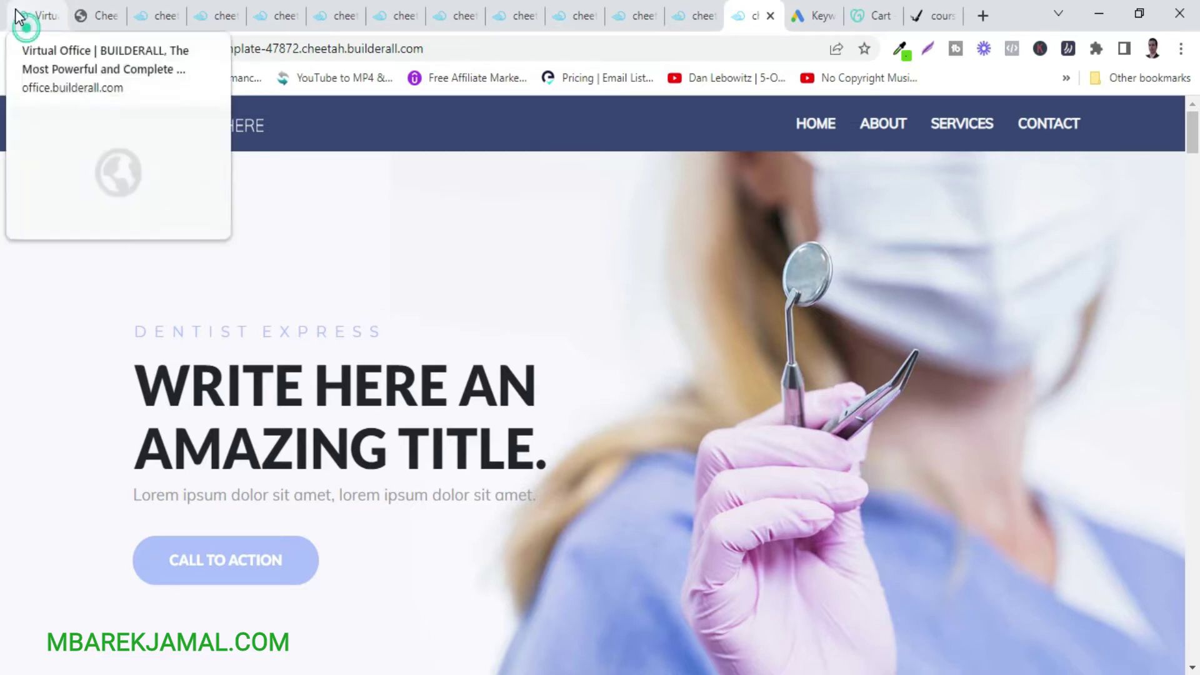
Glance over the Virtual Office dashboard's Tools cards, then move to the Builderall course page.
left_click(49, 17)
scroll(494, 387, "up", 1)
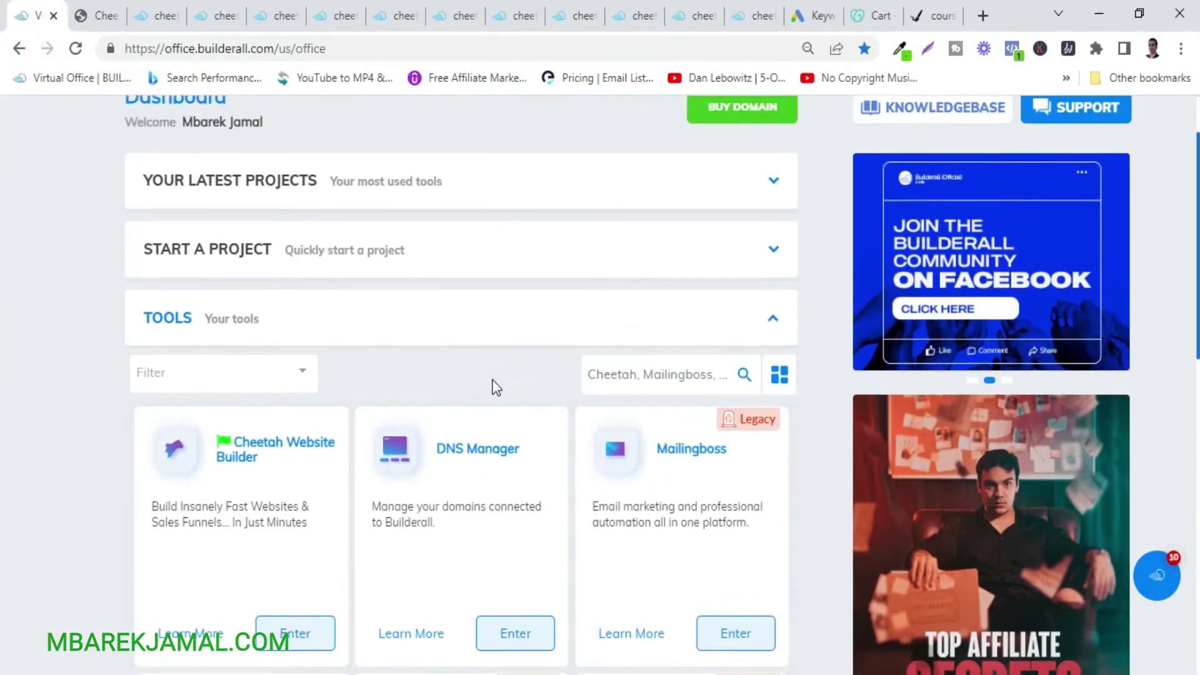
scroll(493, 388, "down", 1)
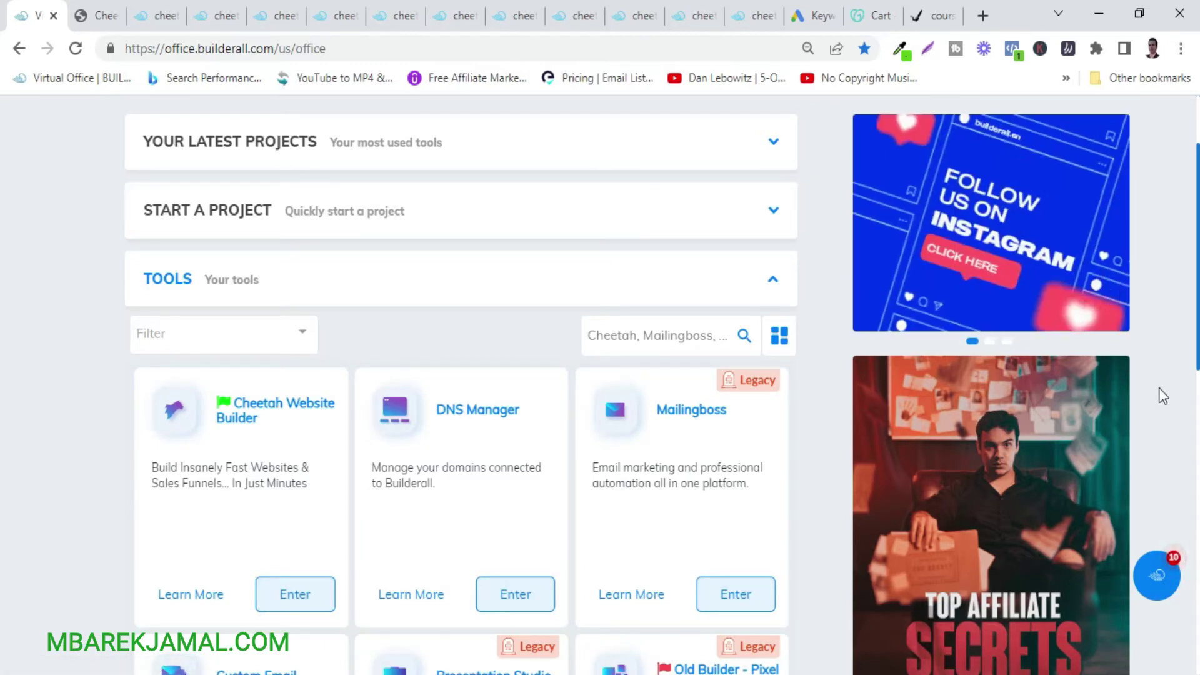
left_click(921, 10)
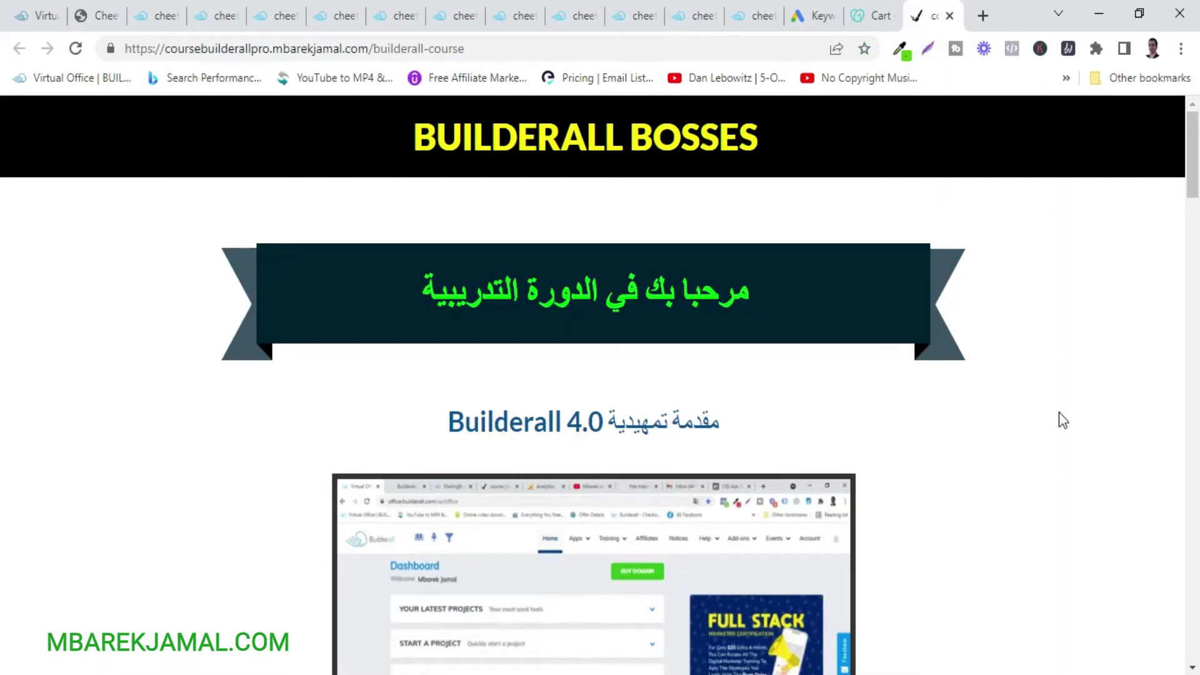
Scroll the Builderall course page down to its module list, then return to the Virtual Office dashboard.
scroll(1058, 411, "down", 6)
scroll(1062, 420, "down", 7)
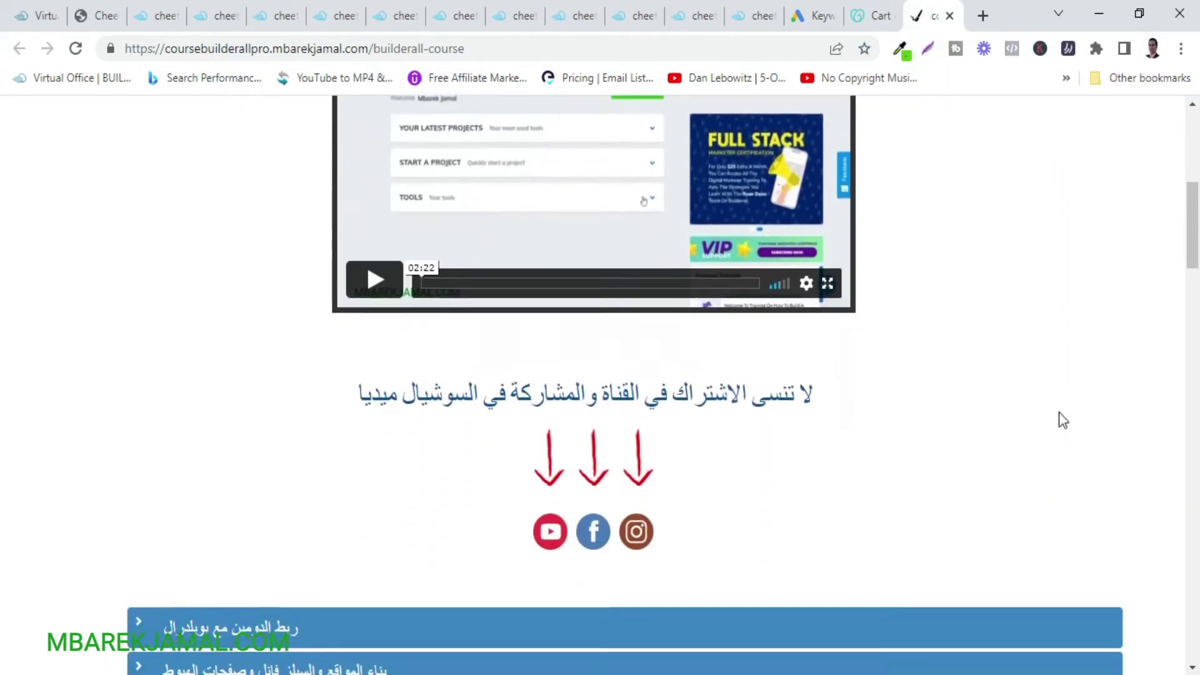
scroll(1060, 421, "down", 1)
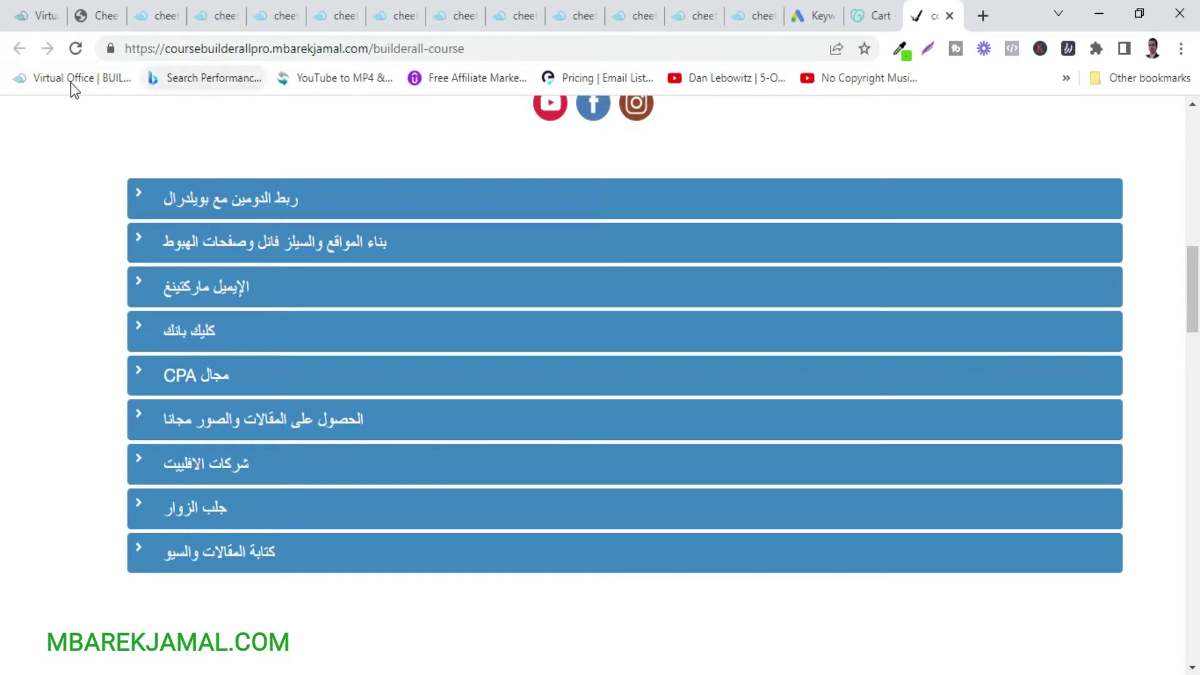
left_click(34, 14)
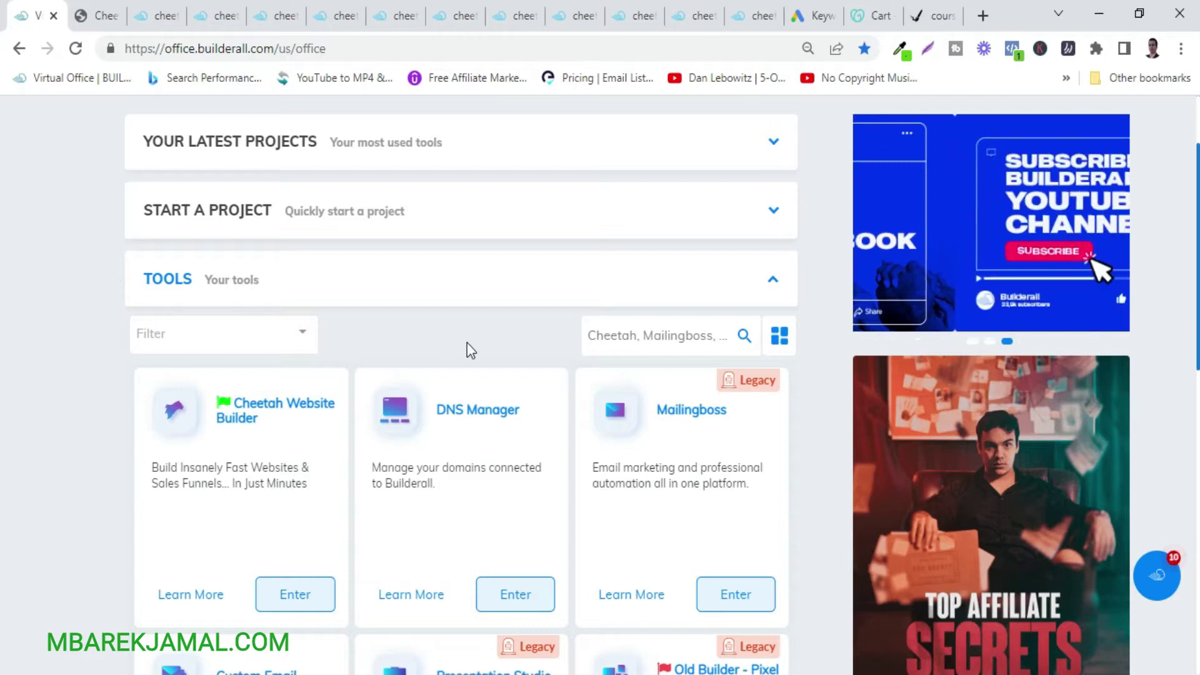
Switch to the GoDaddy cart holding tes562.com for 1 year at $0.99.
left_click(870, 15)
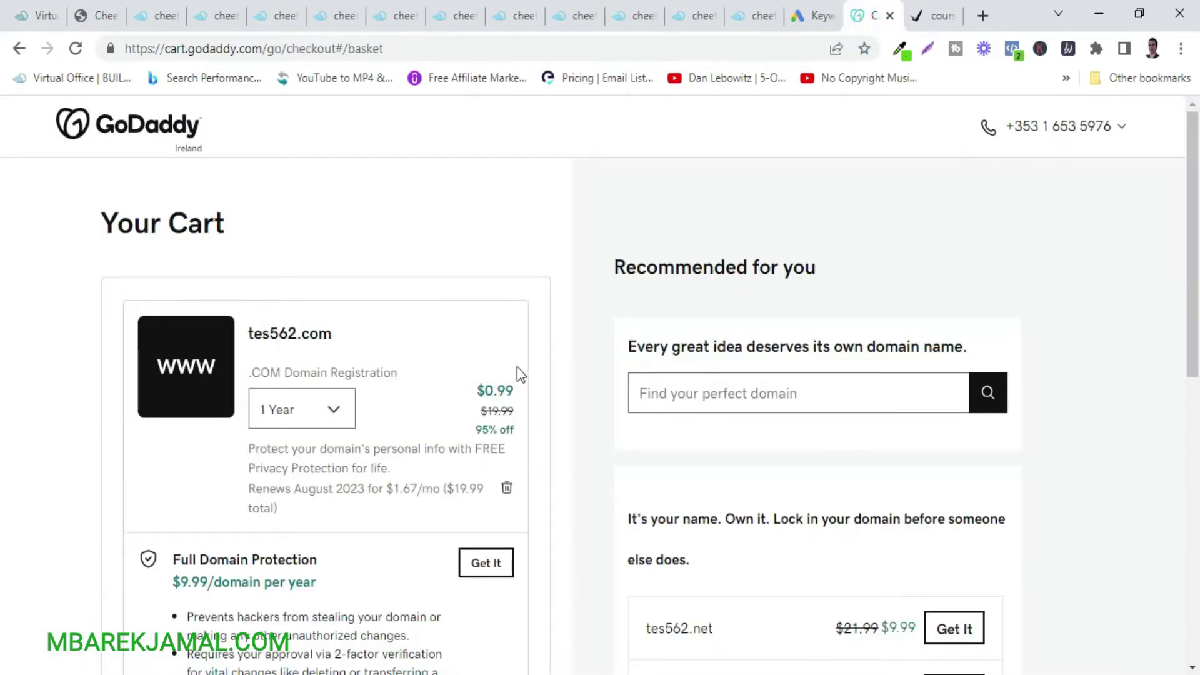
Review the GoDaddy cart, highlighting the $0.99 tes562.com price, then return to Virtual Office.
scroll(516, 366, "down", 3)
scroll(517, 373, "up", 3)
double_click(541, 391)
scroll(541, 394, "down", 5)
scroll(541, 394, "up", 5)
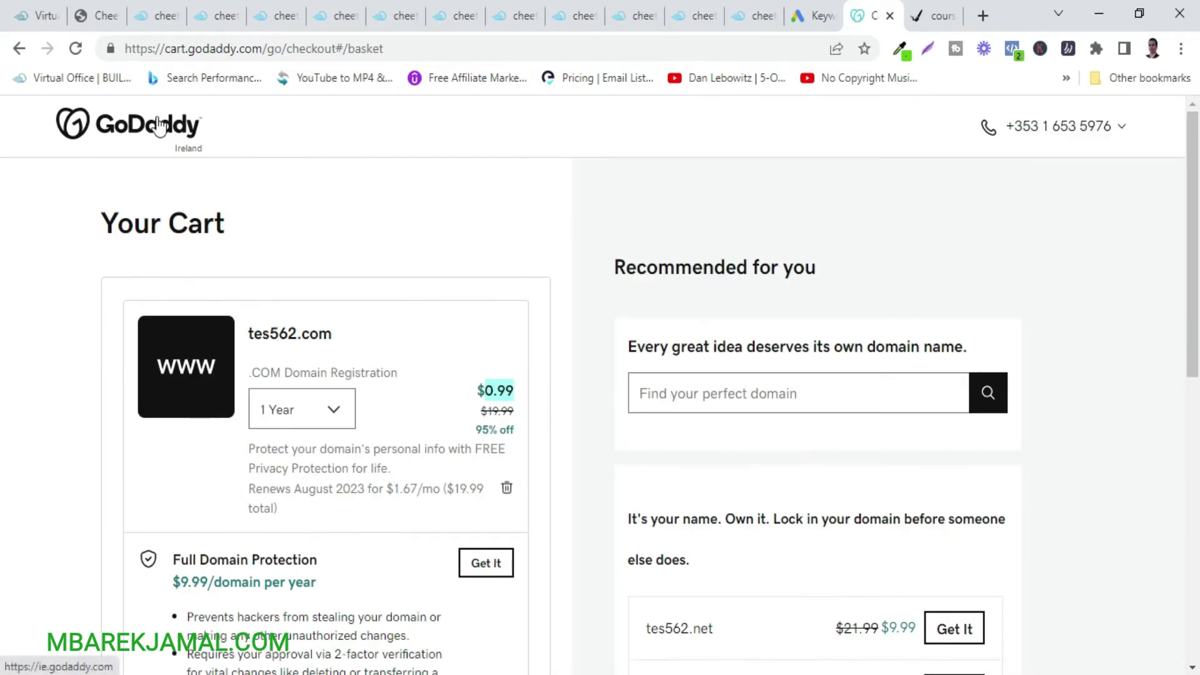
left_click(34, 14)
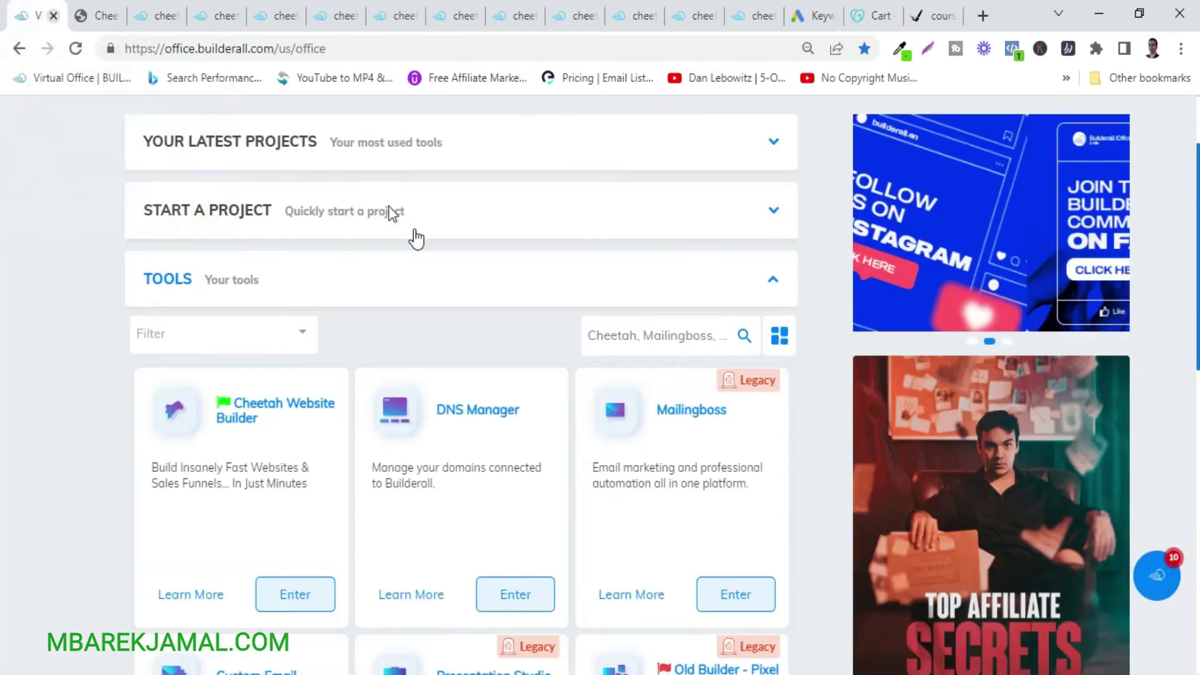
Launch Cheetah Website Builder from the Virtual Office Tools cards and start a new site.
scroll(800, 413, "down", 1)
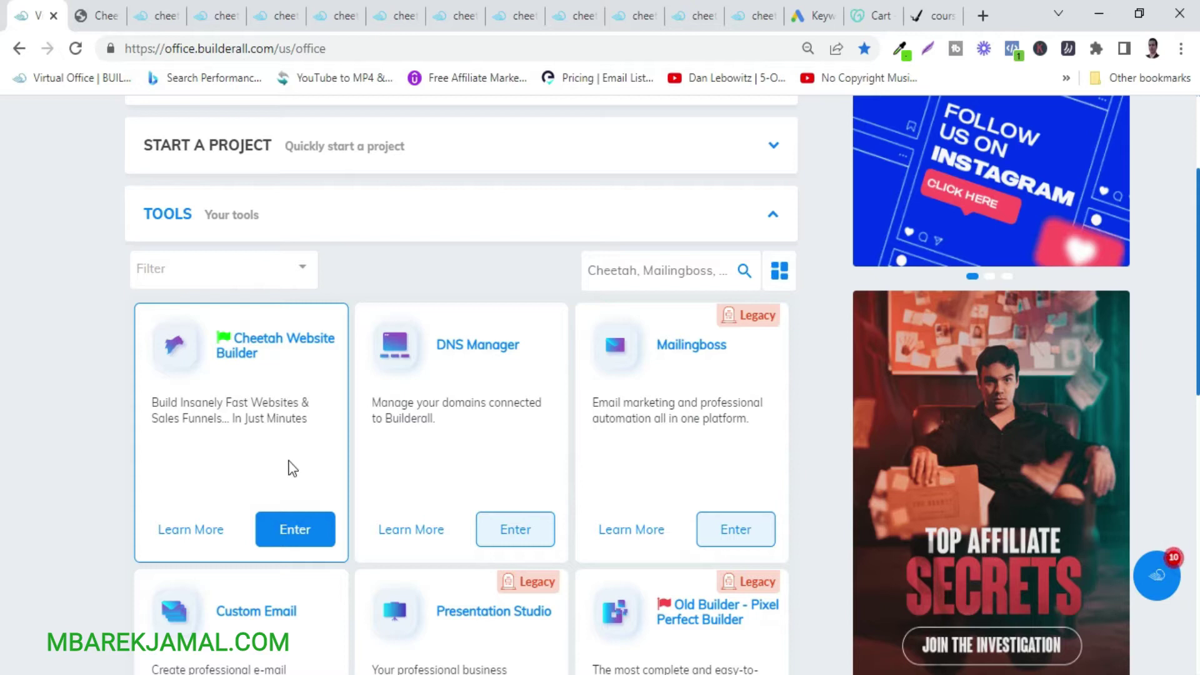
left_click(285, 531)
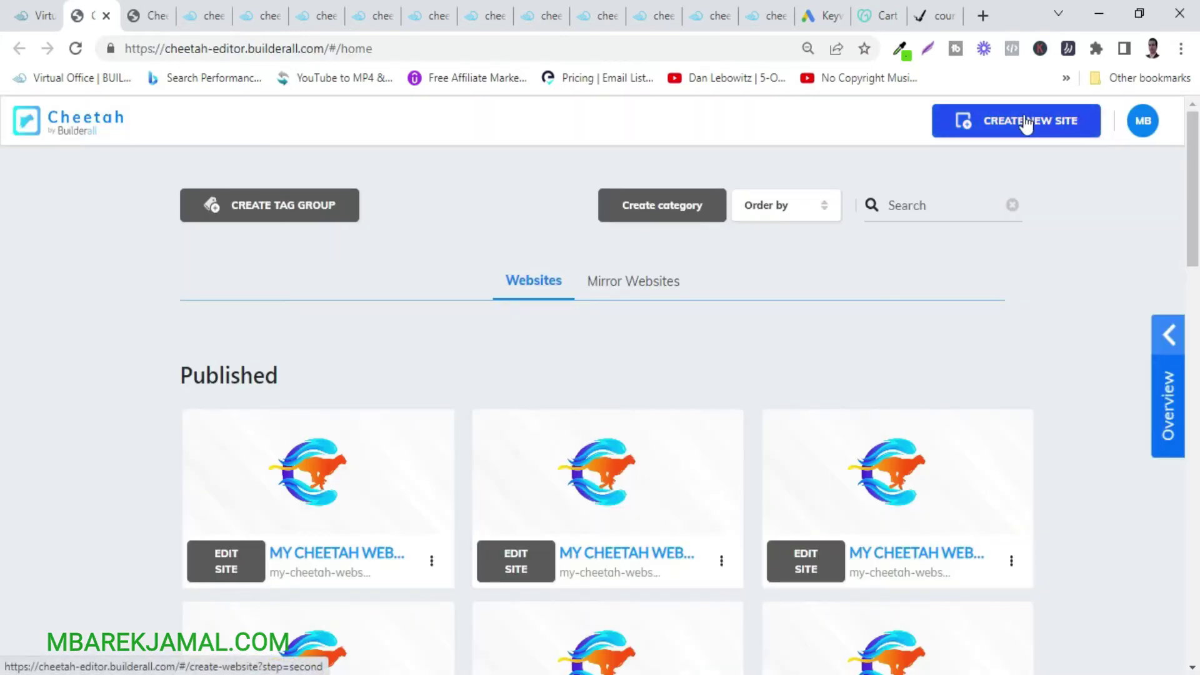
left_click(996, 124)
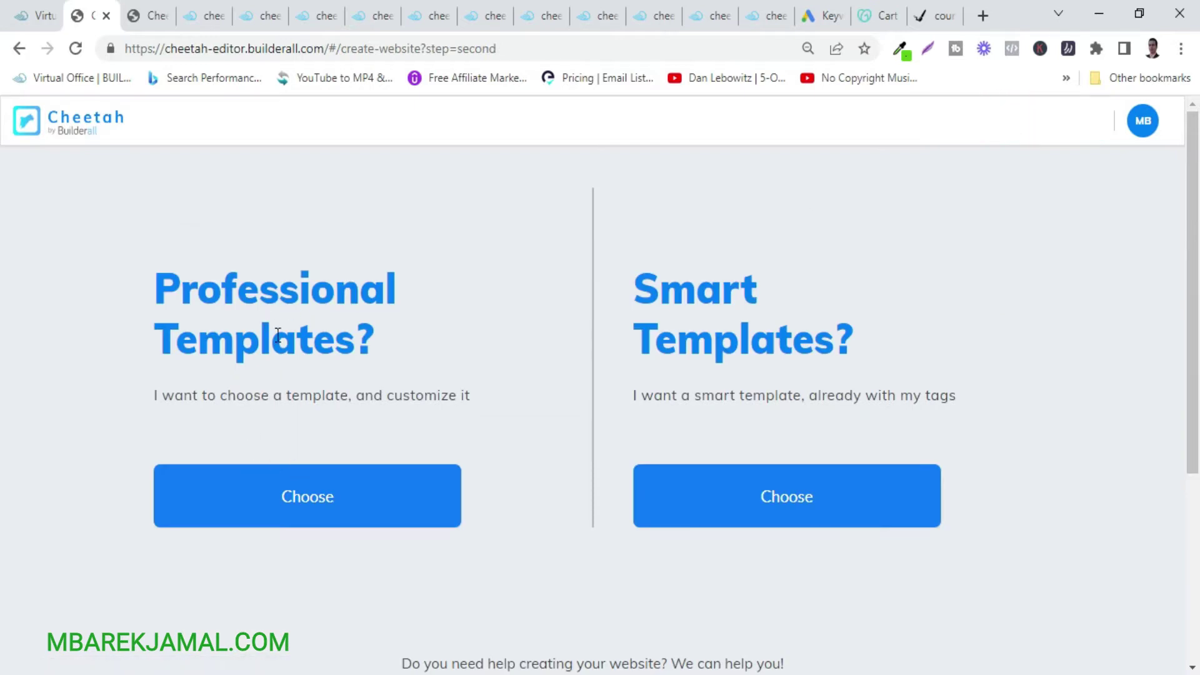
Pick Professional Templates and filter the gallery to the Professional services industry.
left_click(320, 508)
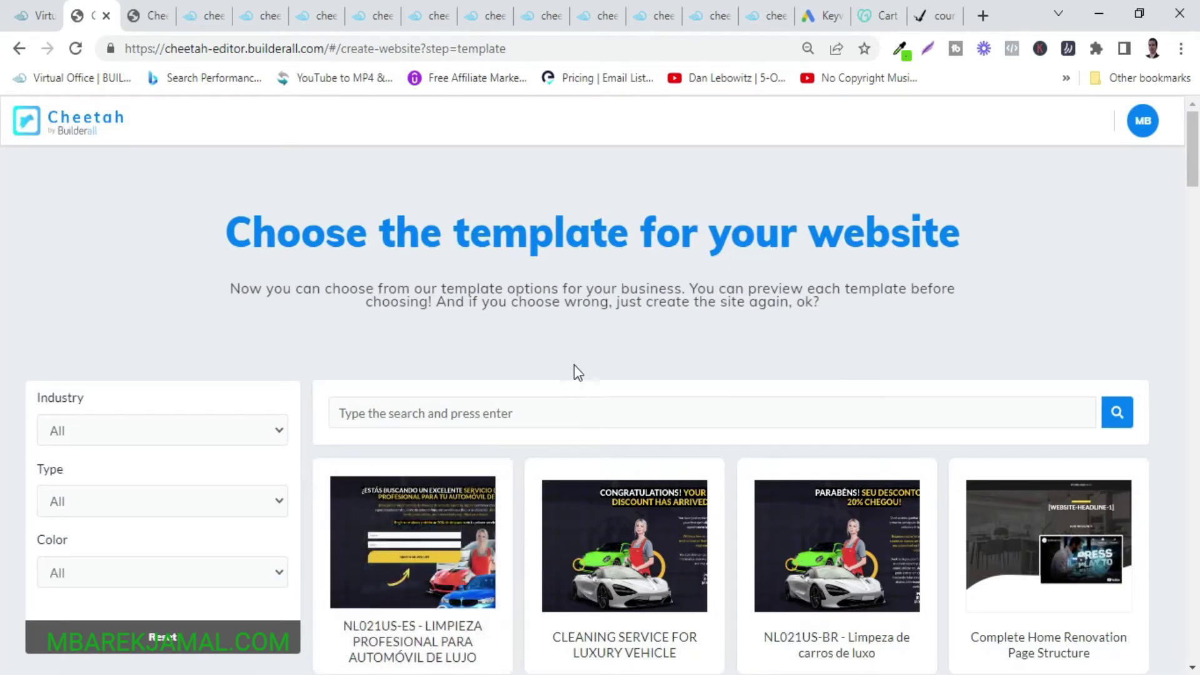
left_click(239, 425)
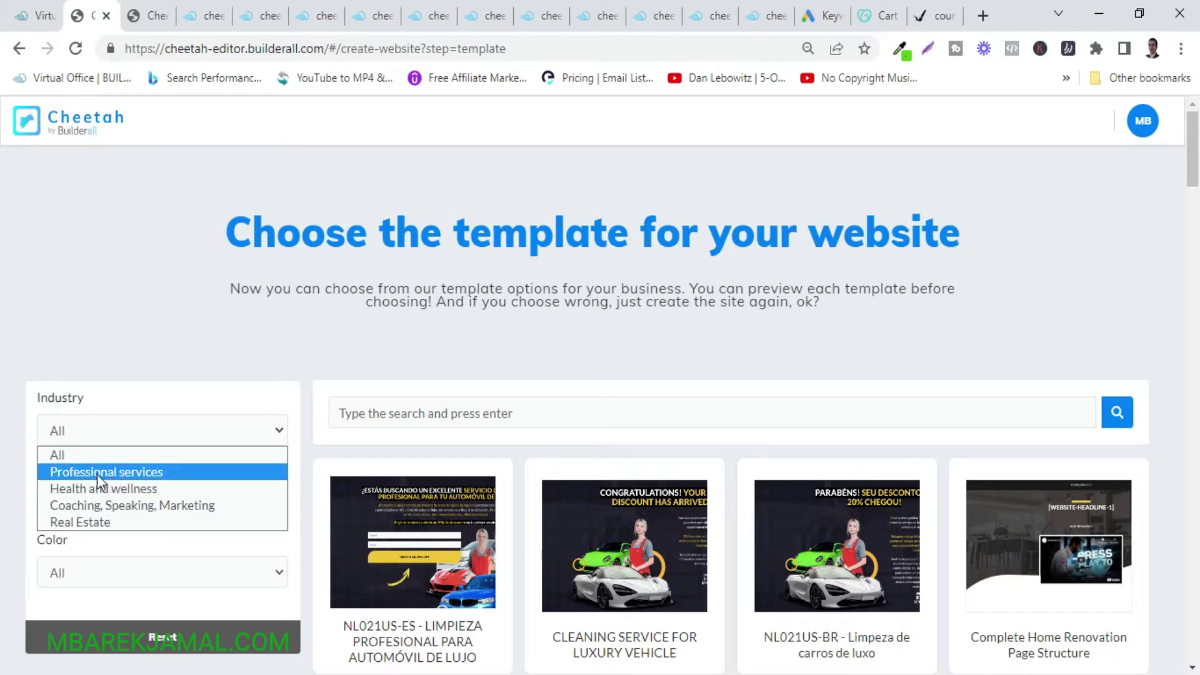
left_click(81, 472)
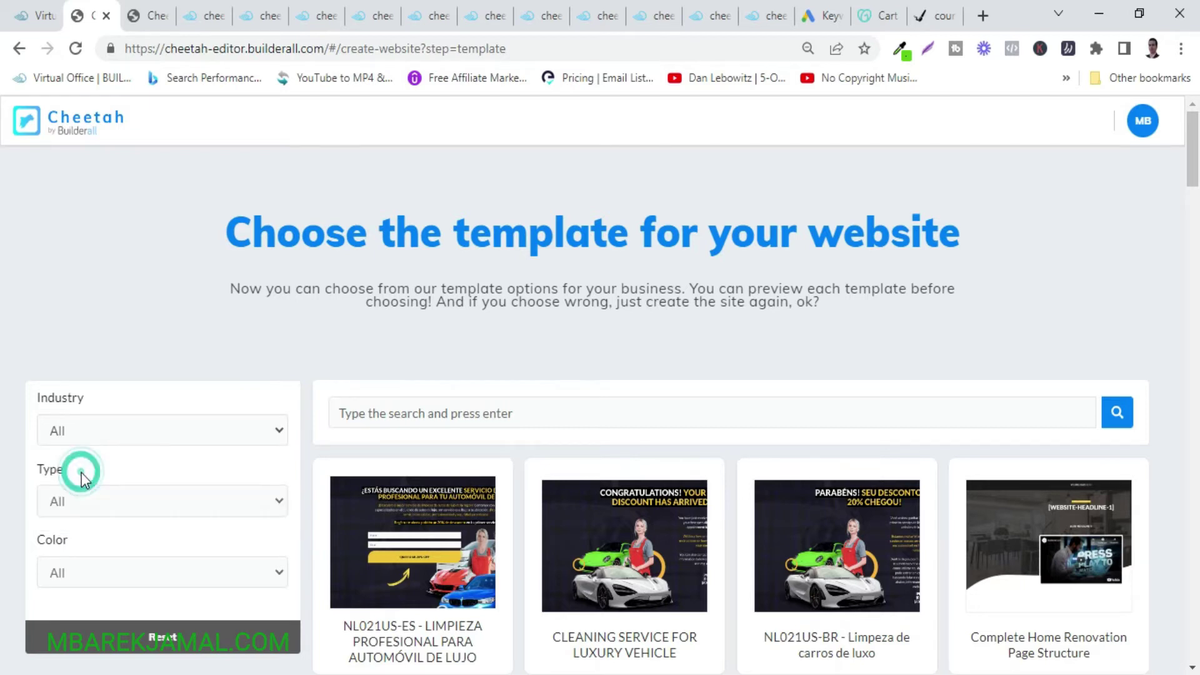
scroll(886, 520, "down", 1)
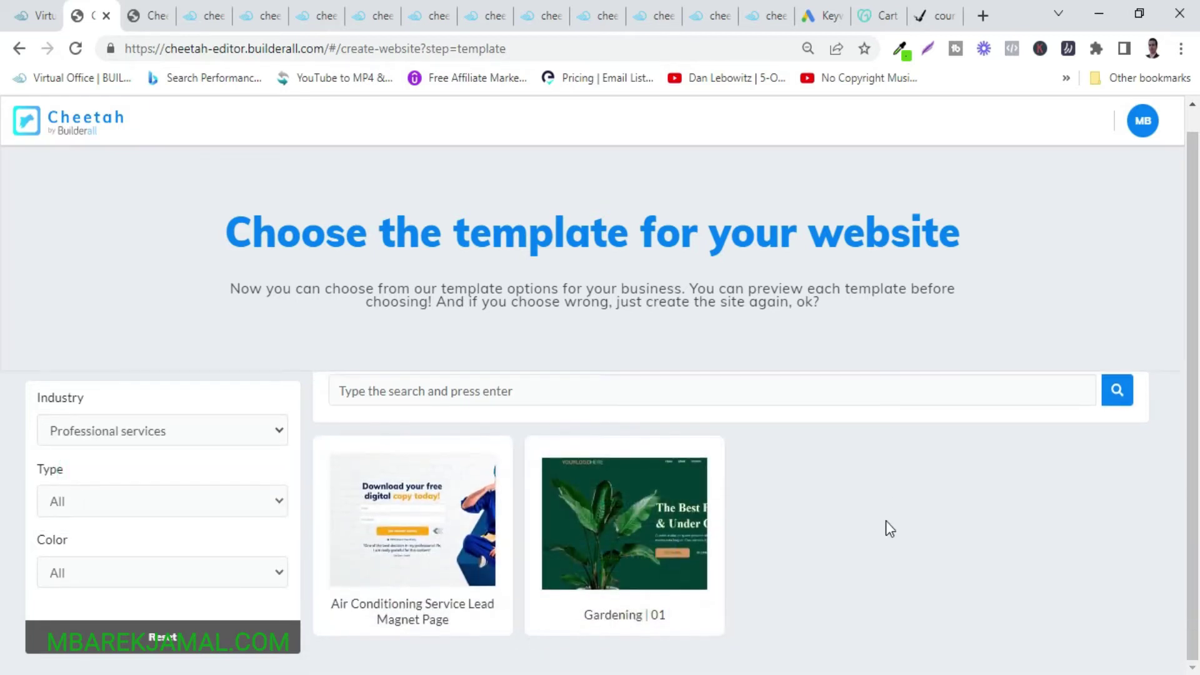
mouse_move(630, 495)
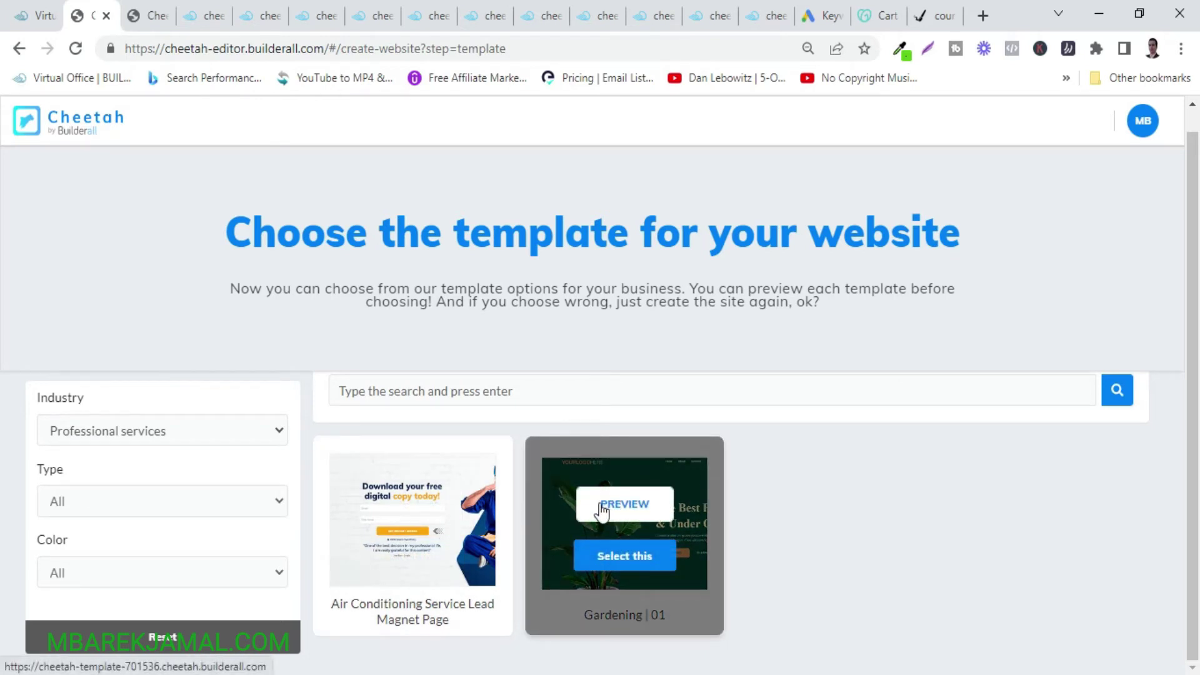
Preview the Gardening | 01 template in a new tab and scroll through its plant landscaping page.
left_click(609, 504)
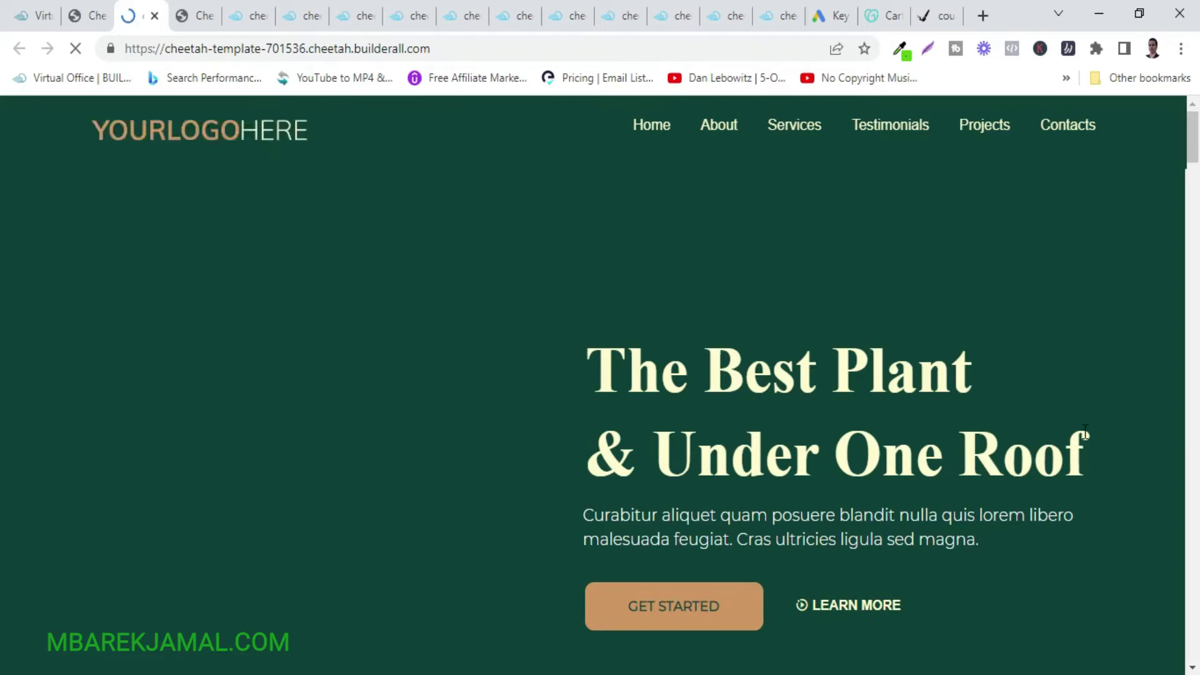
scroll(1085, 429, "down", 15)
scroll(1087, 439, "down", 10)
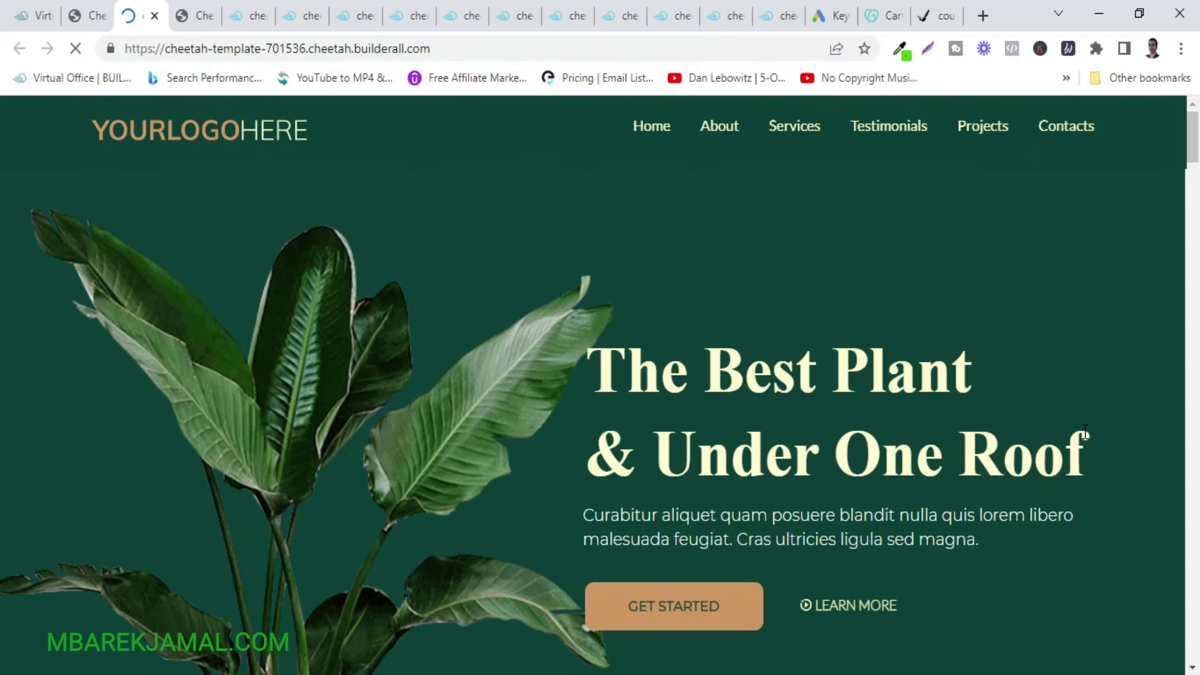
scroll(1085, 431, "down", 4)
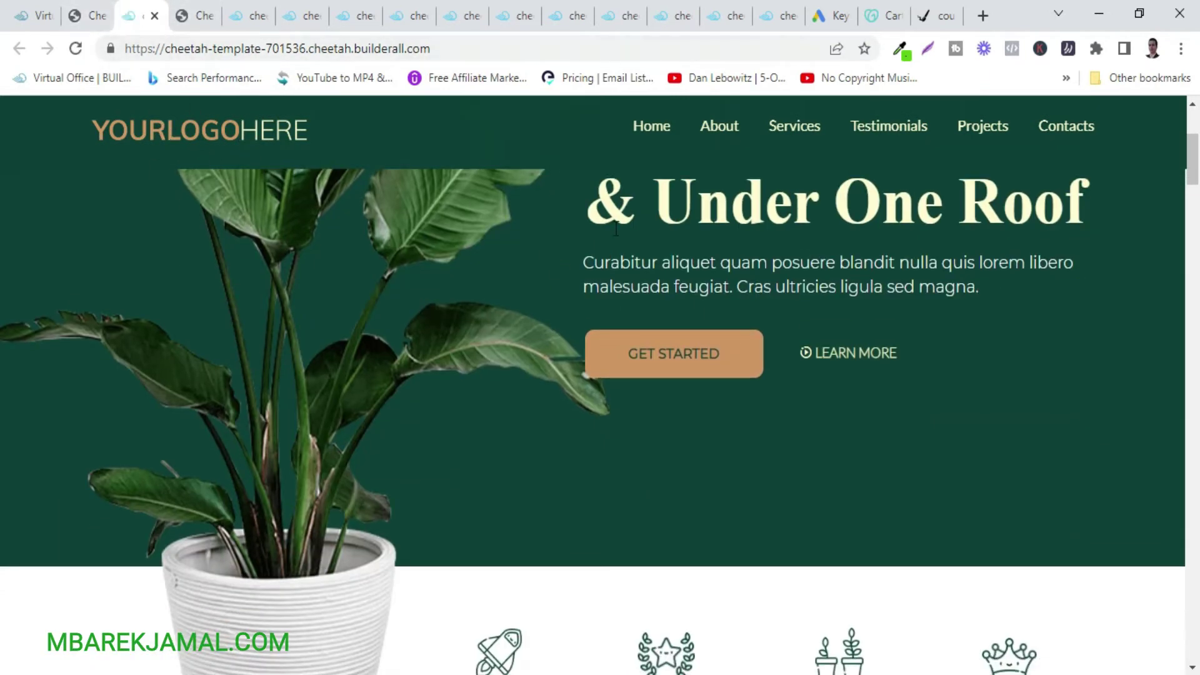
Create 'My Cheetah website' from Gardening | 01, confirming with Save, and open its GARDEN-01 home page.
left_click(88, 18)
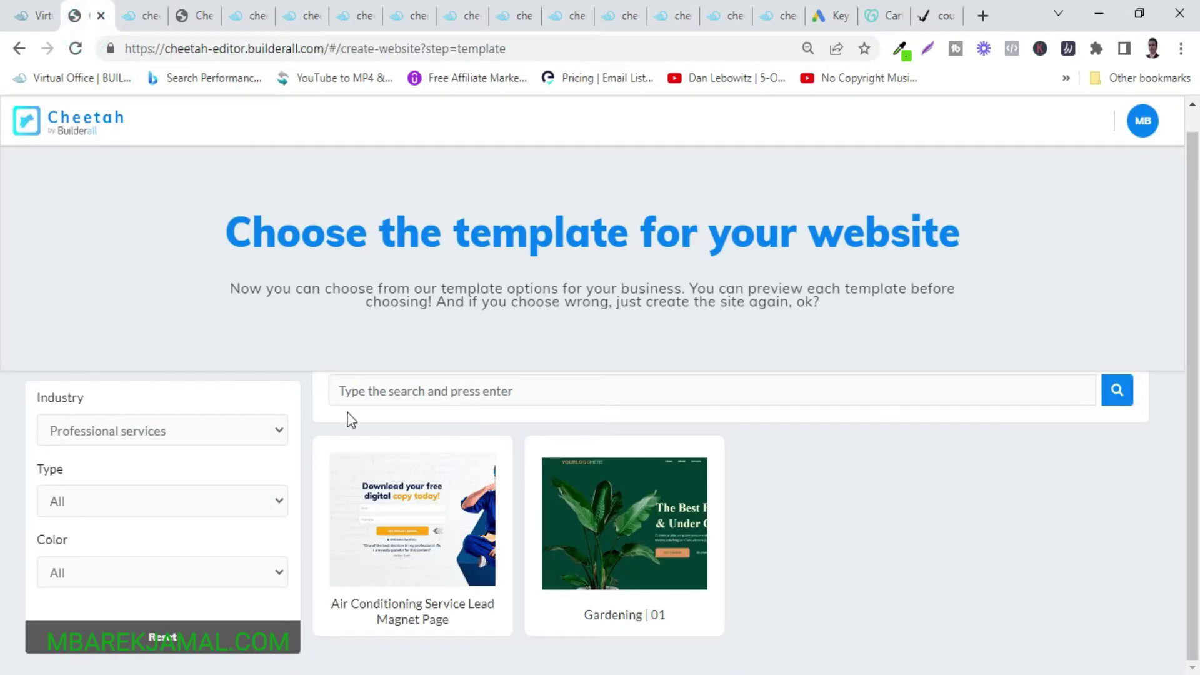
left_click(612, 561)
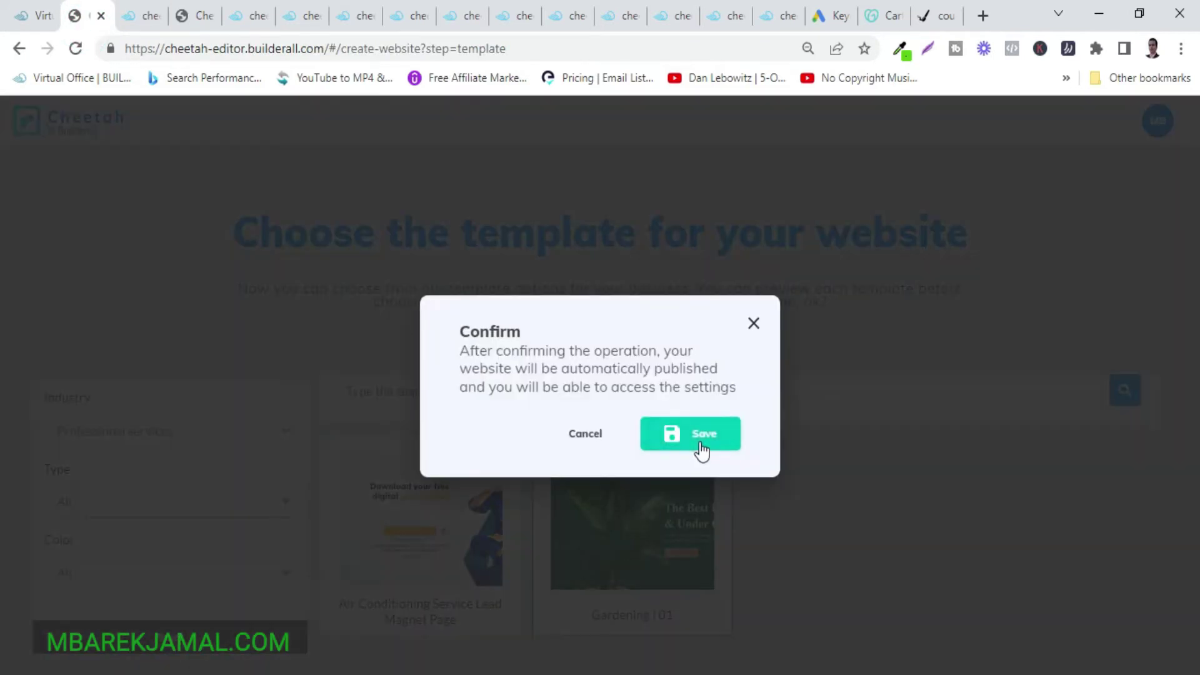
left_click(701, 445)
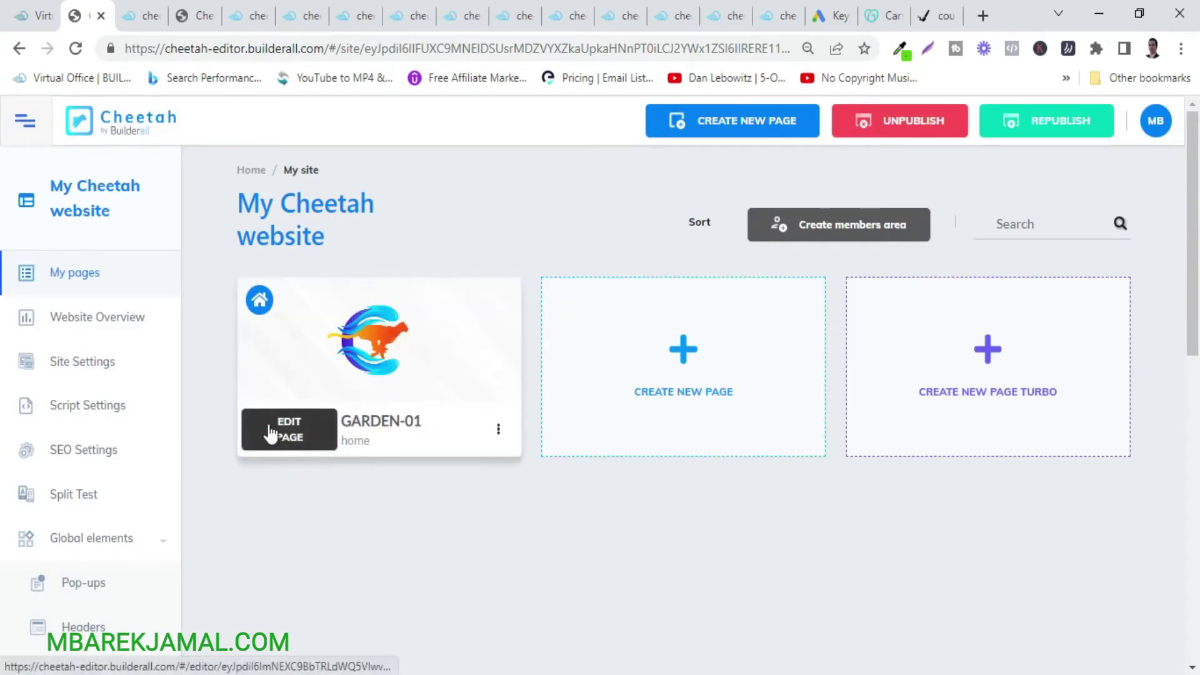
left_click(288, 433)
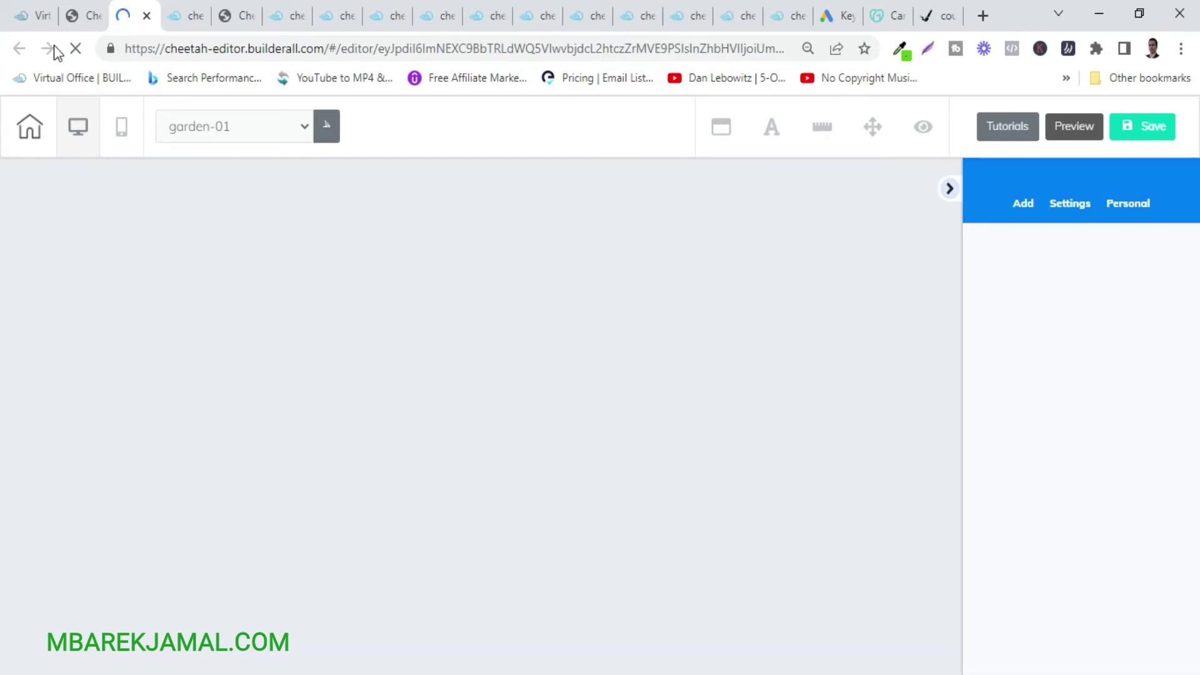
left_click(35, 17)
left_click(80, 17)
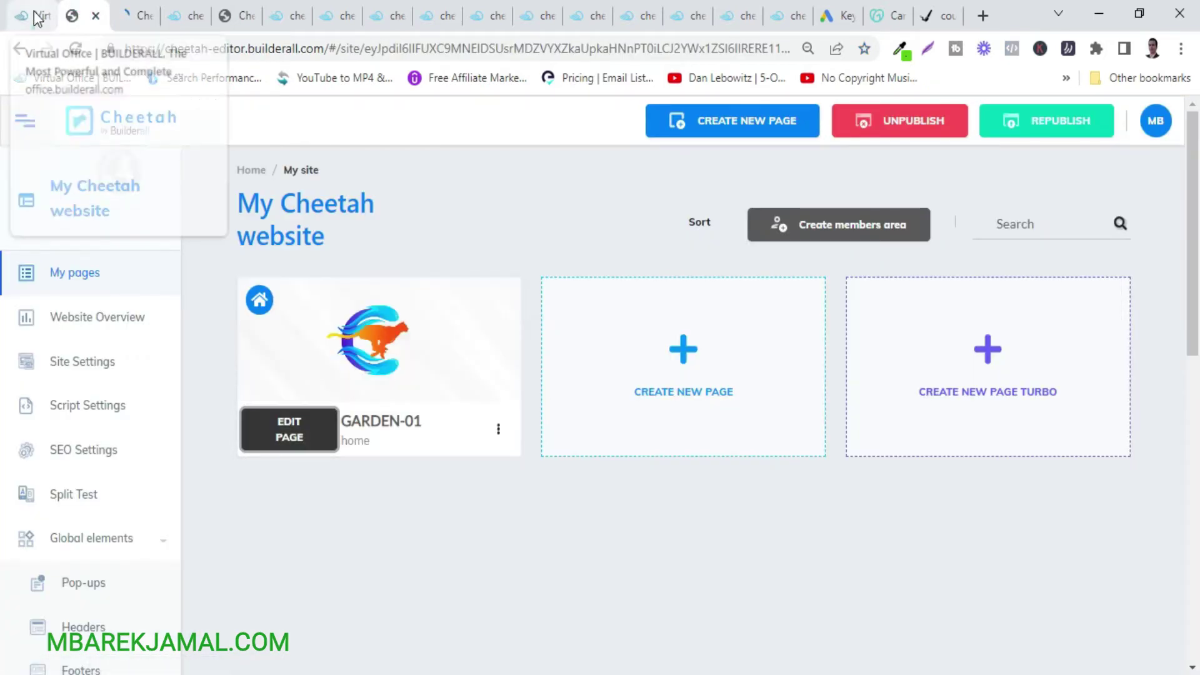
left_click(49, 14)
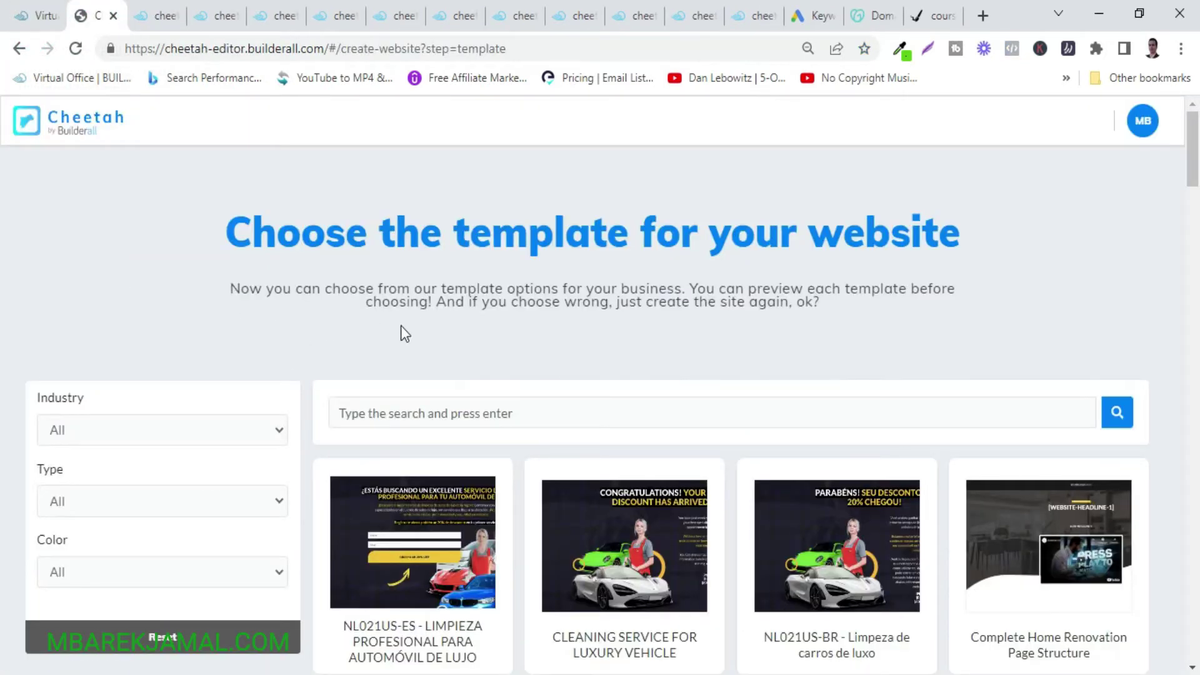
Filter the templates to Real Estate and create the site from the Engineers template.
left_click(278, 436)
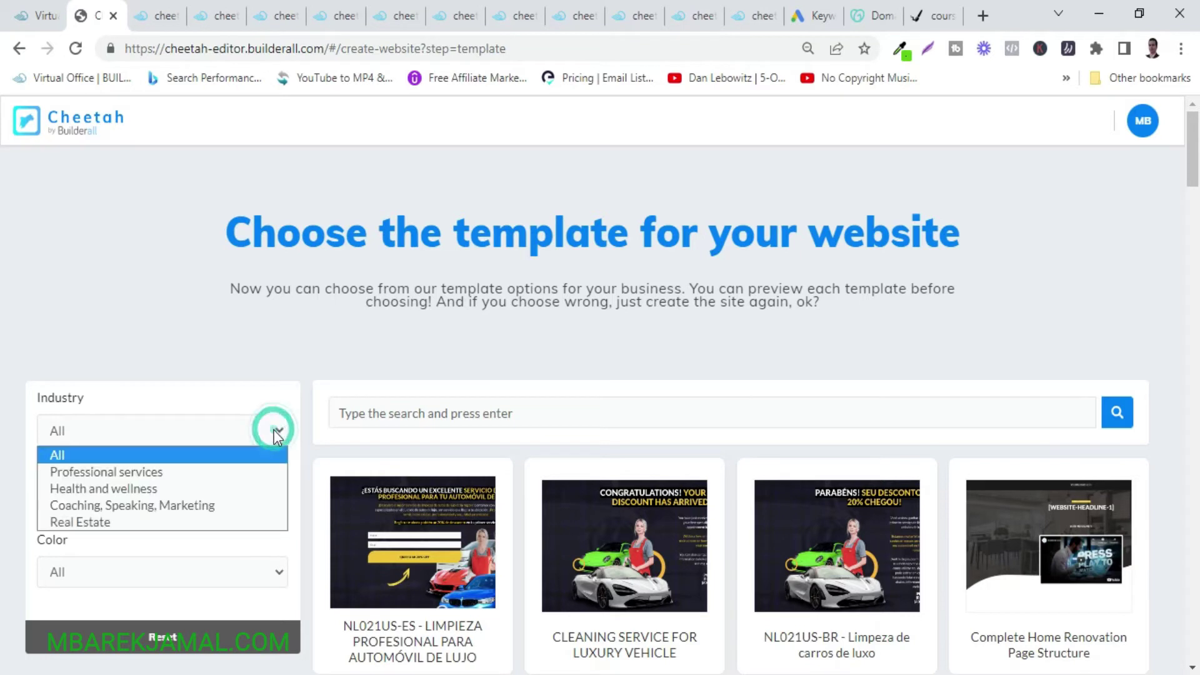
left_click(91, 527)
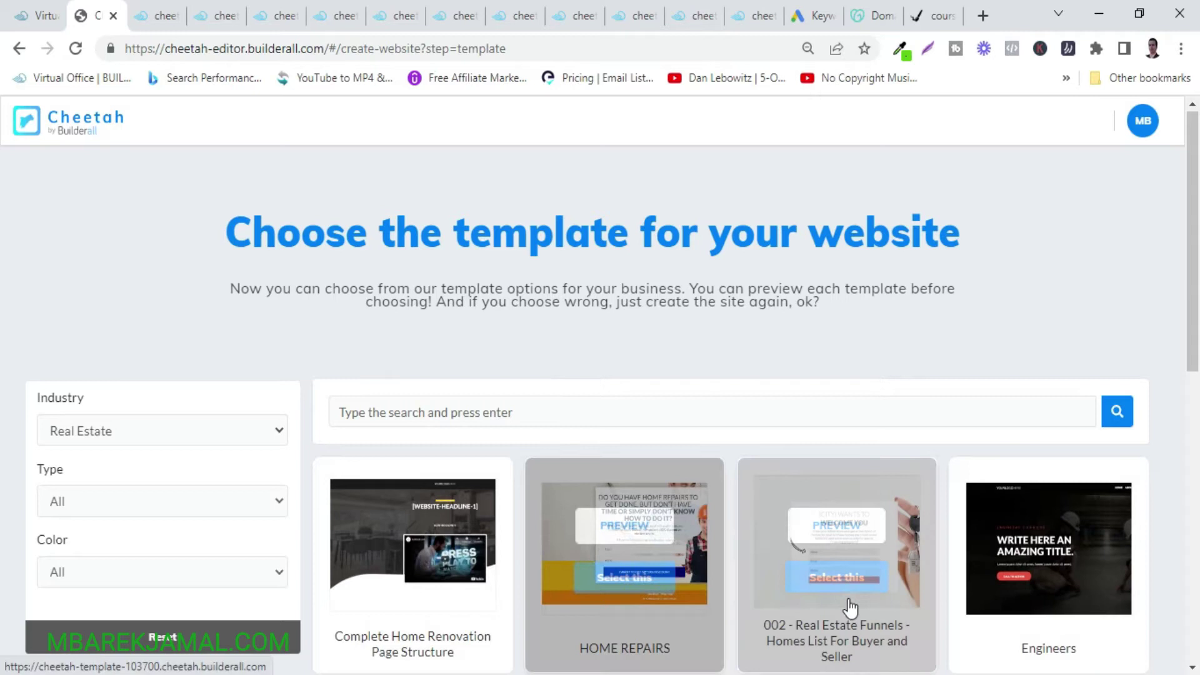
scroll(850, 606, "down", 5)
scroll(849, 606, "up", 3)
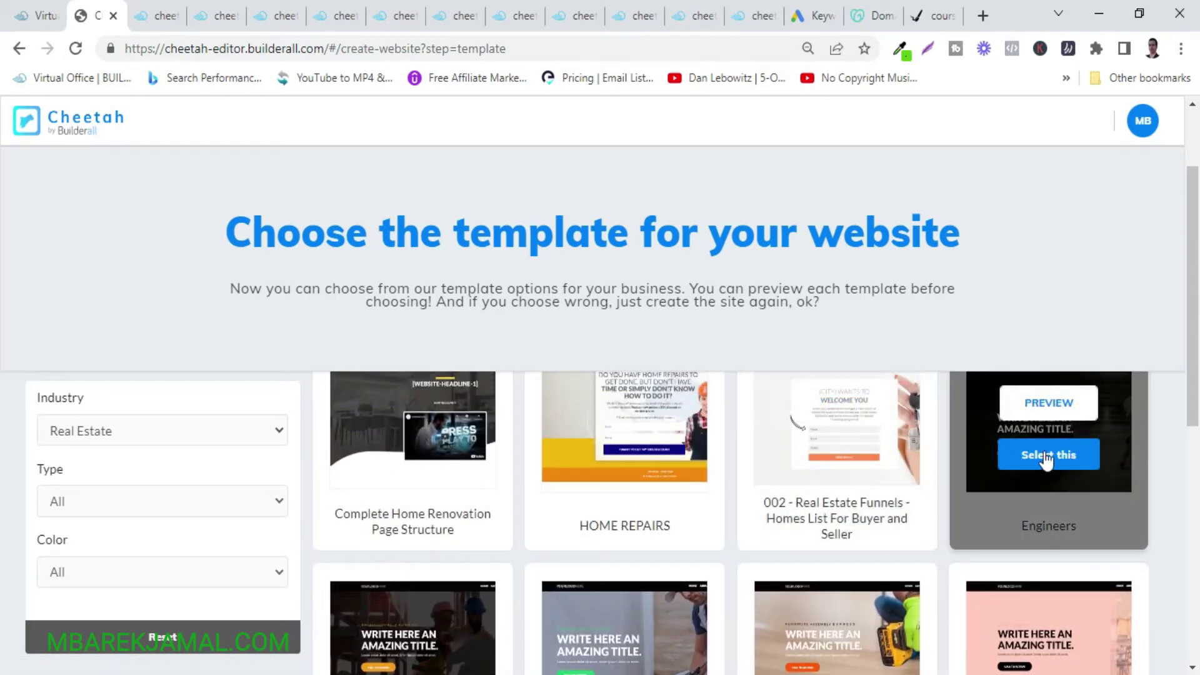
left_click(1053, 463)
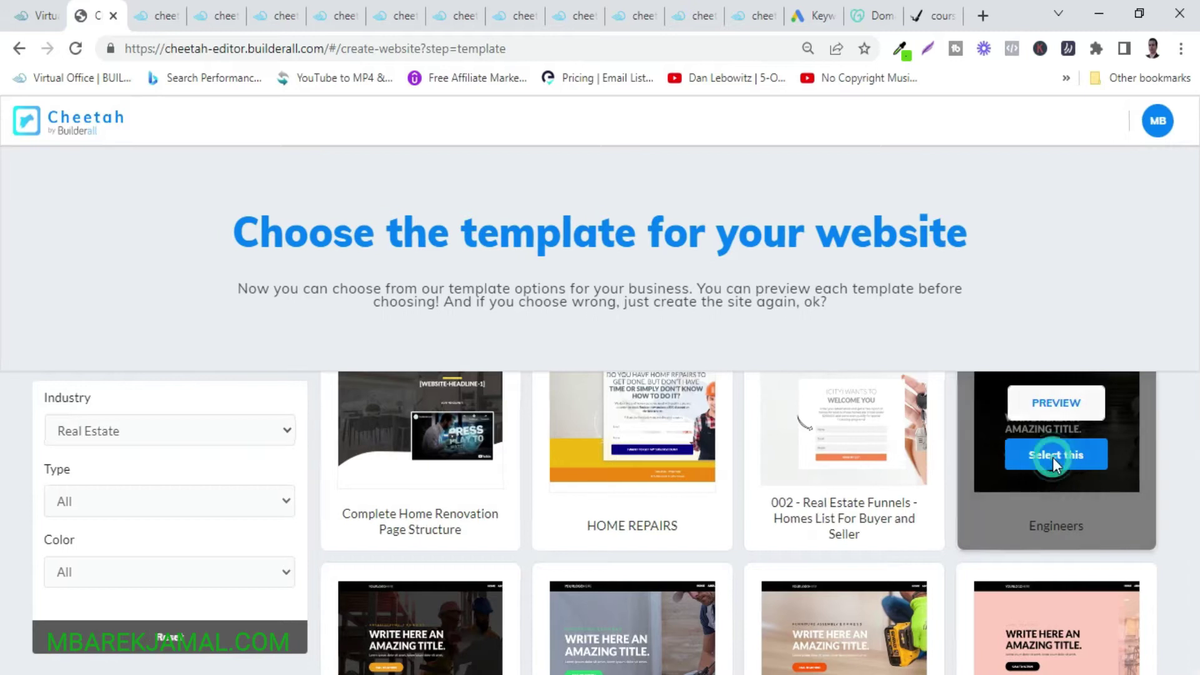
left_click(708, 438)
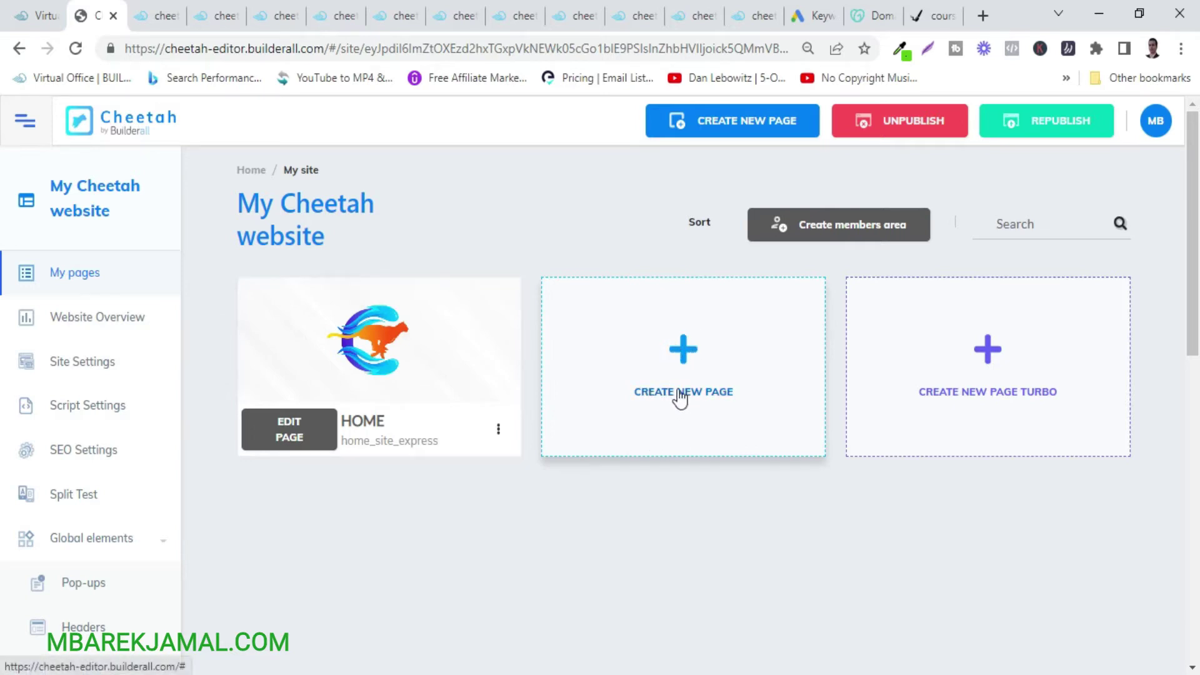
Open the HOME page in the editor and scroll through the Engineers template and back to the top.
mouse_move(375, 337)
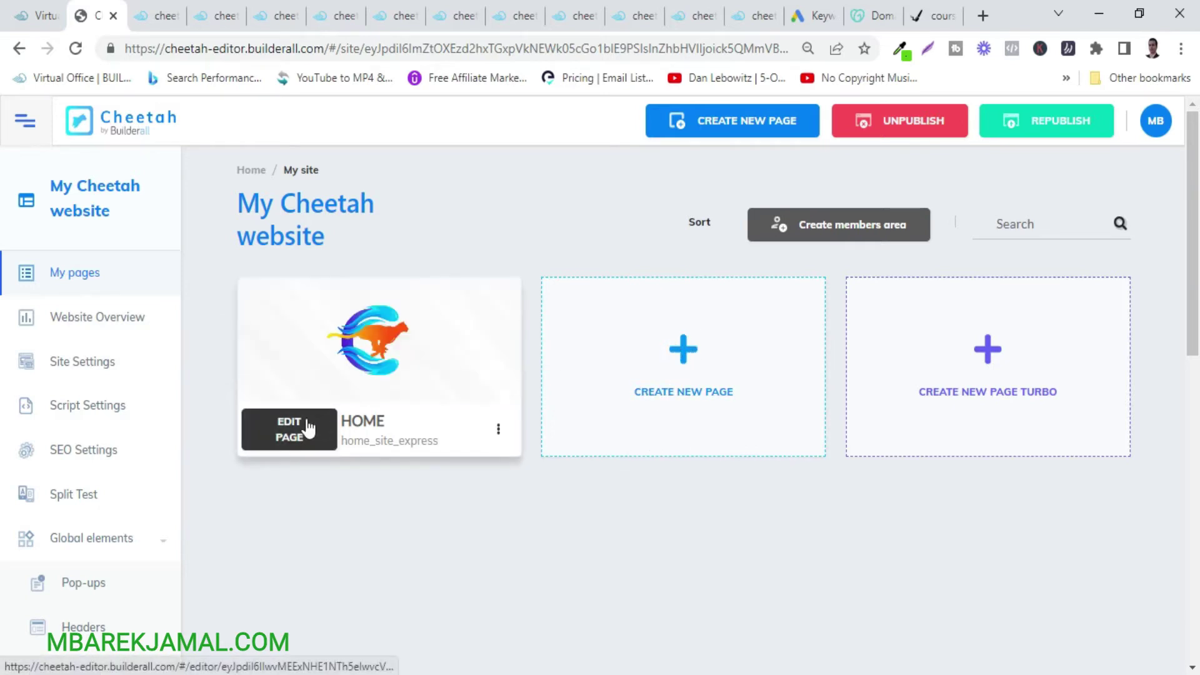
left_click(310, 428)
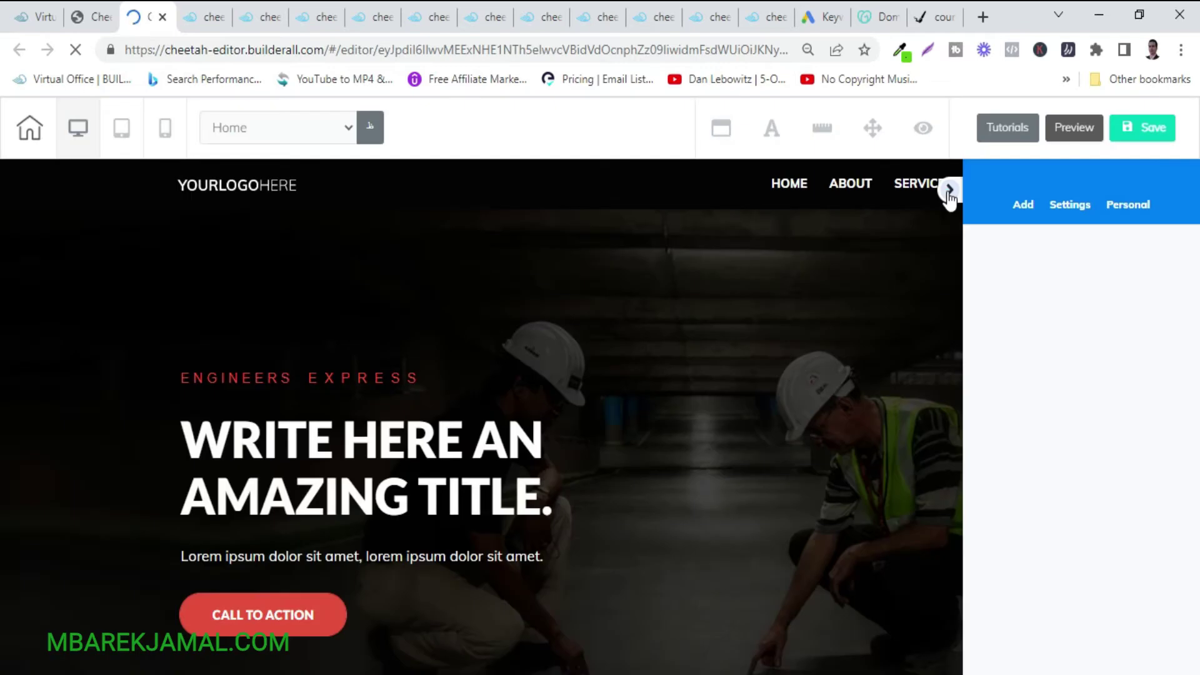
scroll(1060, 437, "down", 15)
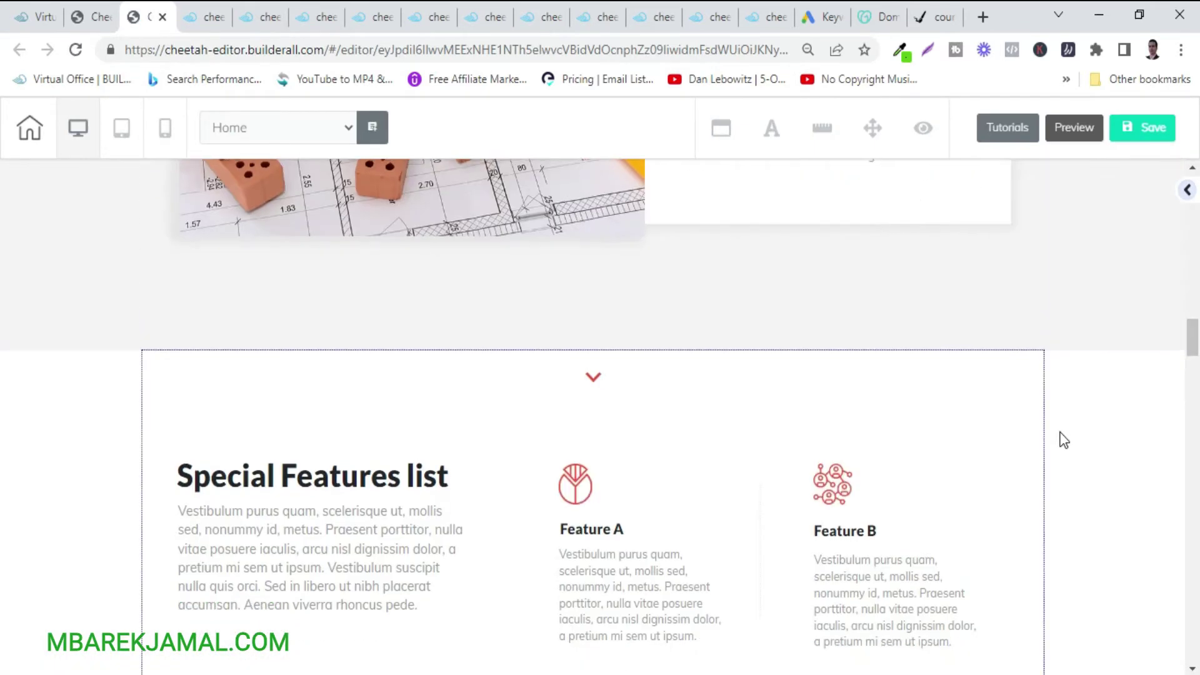
scroll(986, 312, "up", 15)
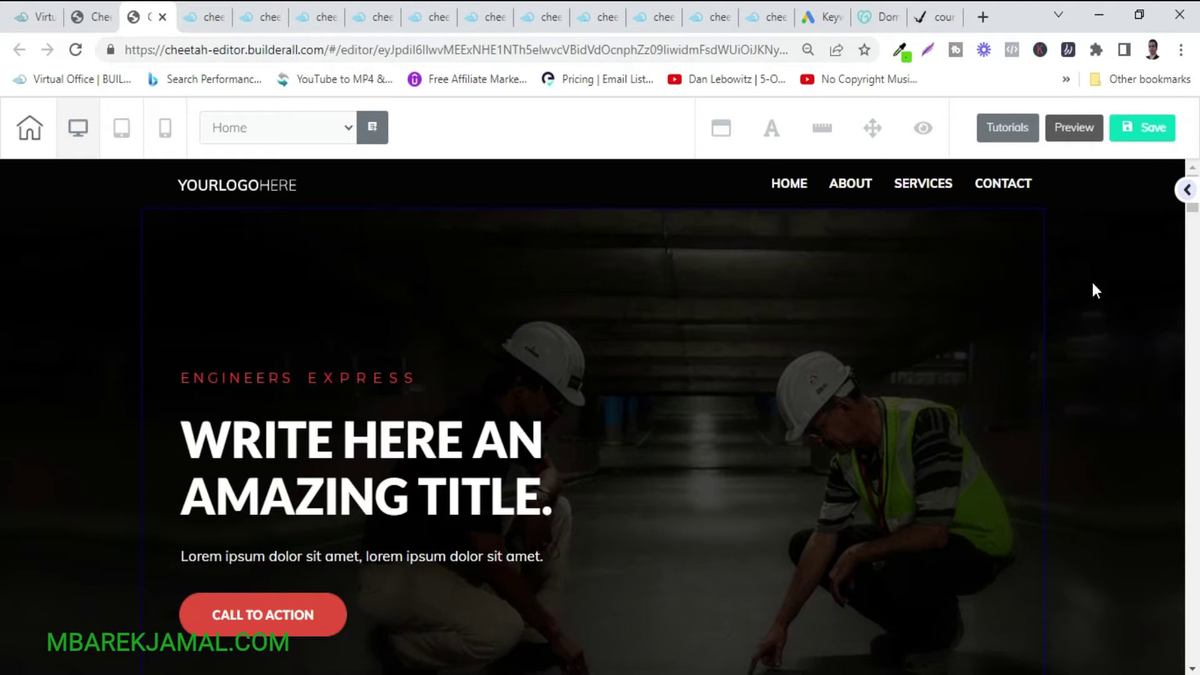
scroll(1092, 285, "down", 5)
scroll(1092, 285, "up", 5)
scroll(1019, 367, "down", 20)
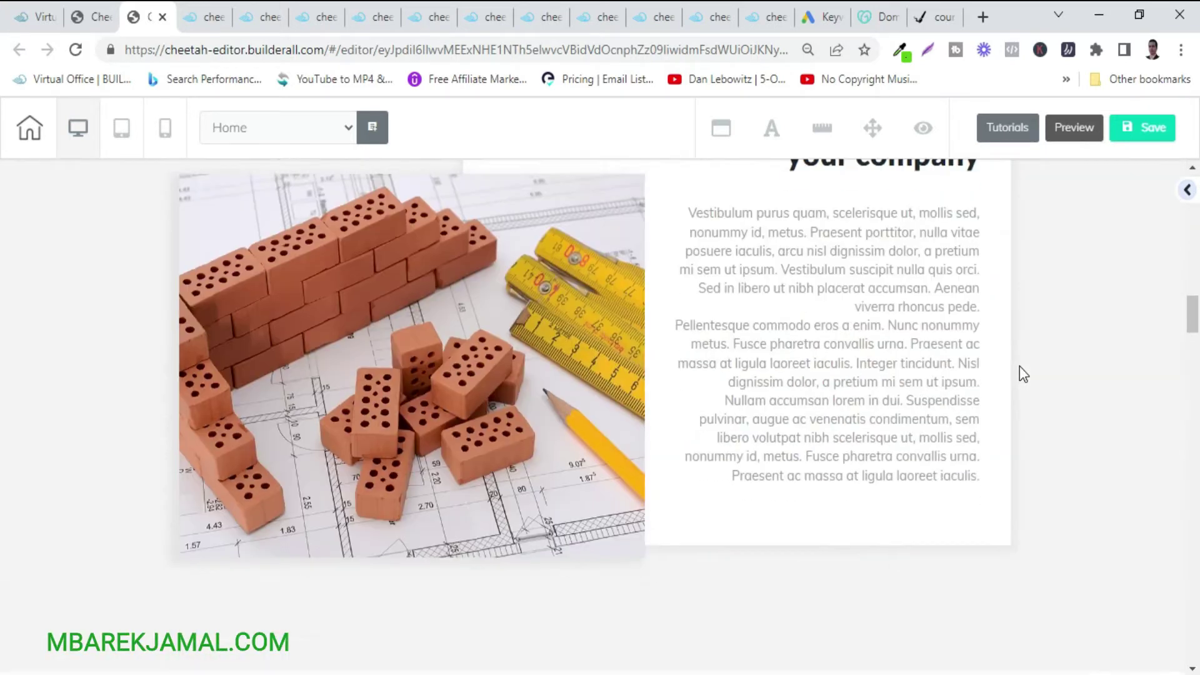
scroll(1019, 367, "down", 20)
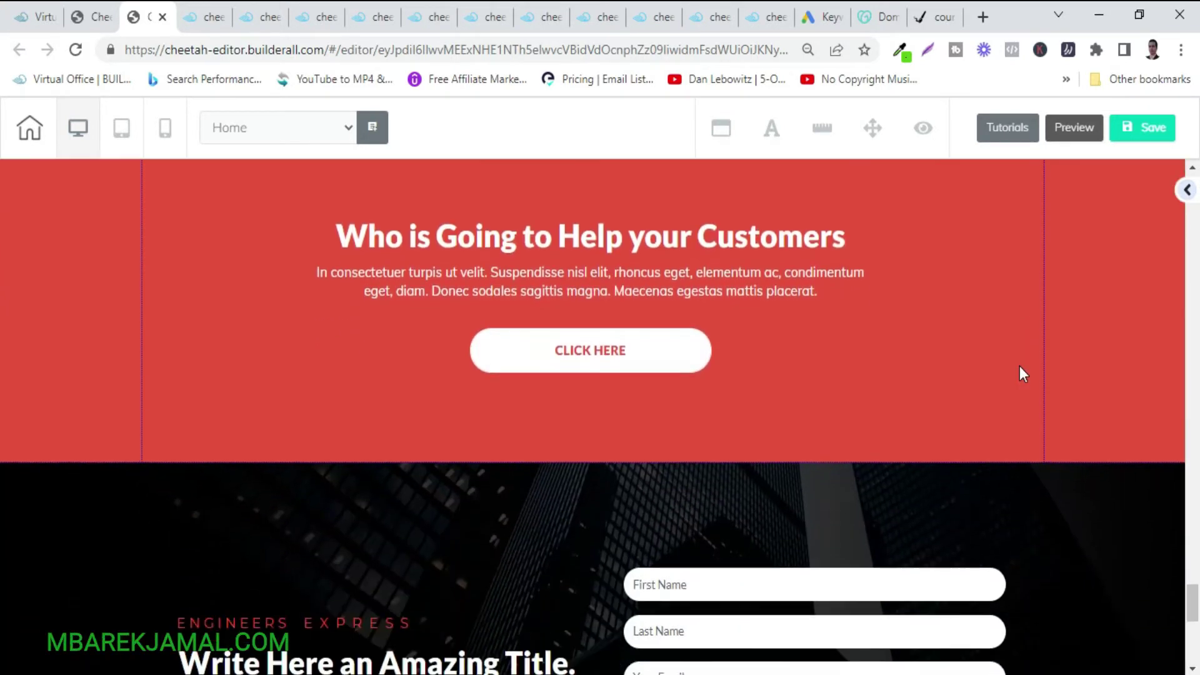
scroll(1019, 367, "up", 20)
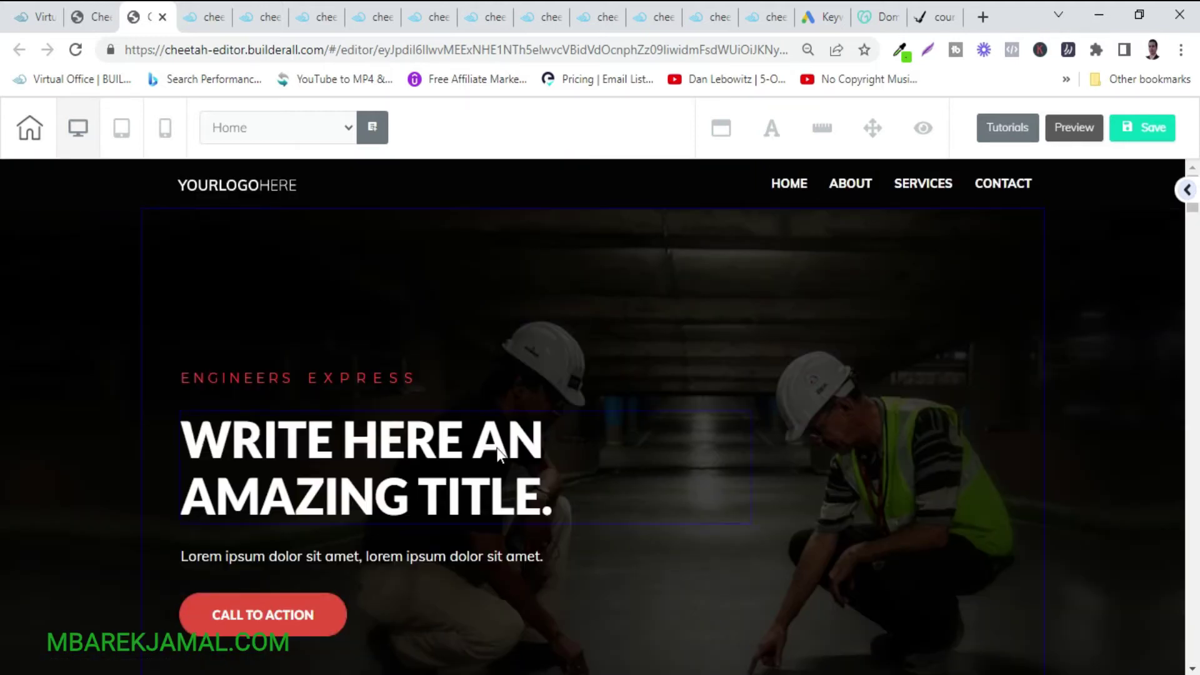
scroll(1108, 485, "down", 5)
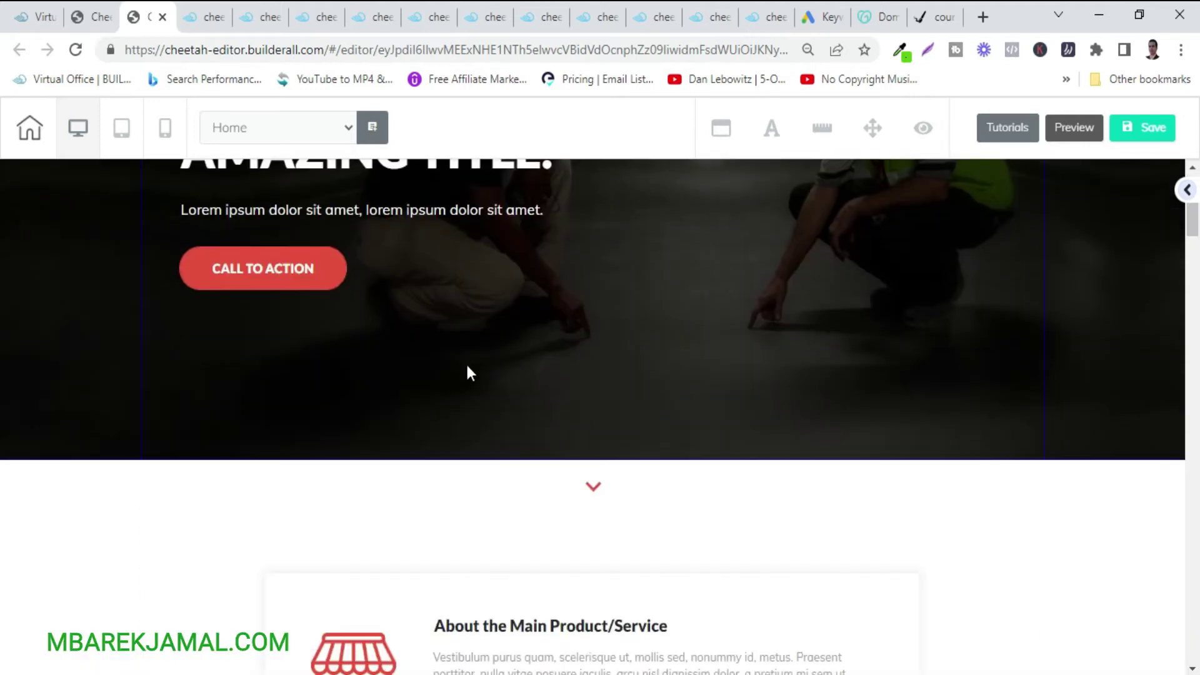
scroll(637, 502, "down", 20)
scroll(636, 496, "up", 15)
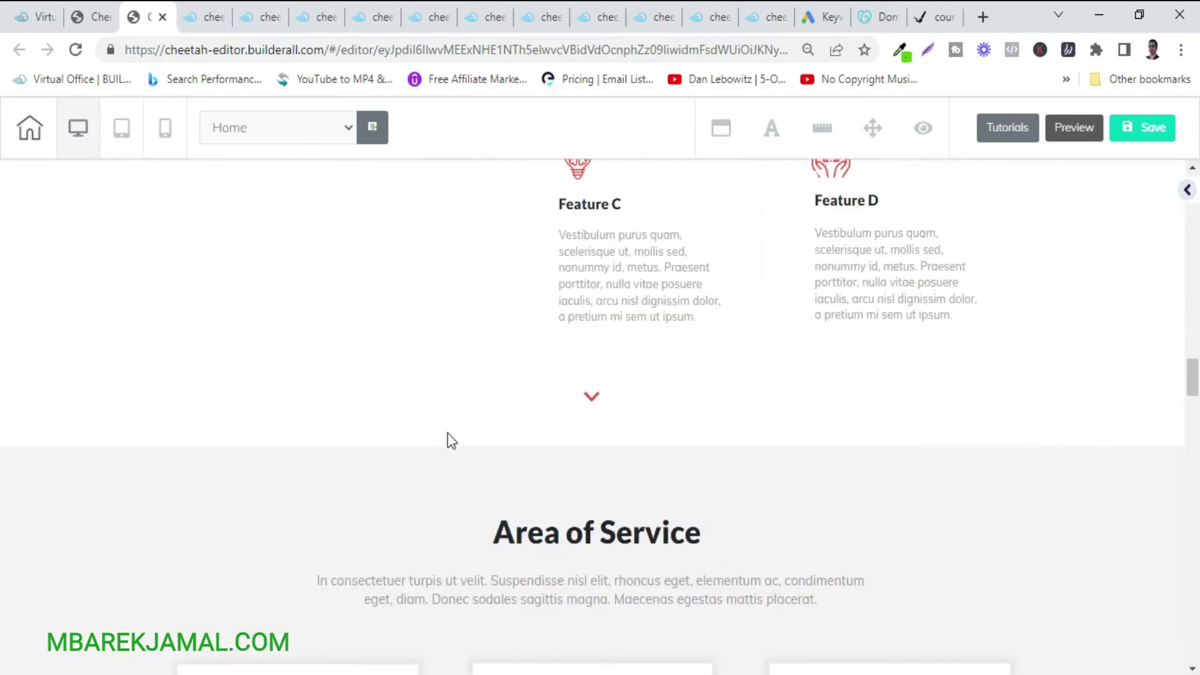
scroll(447, 433, "up", 15)
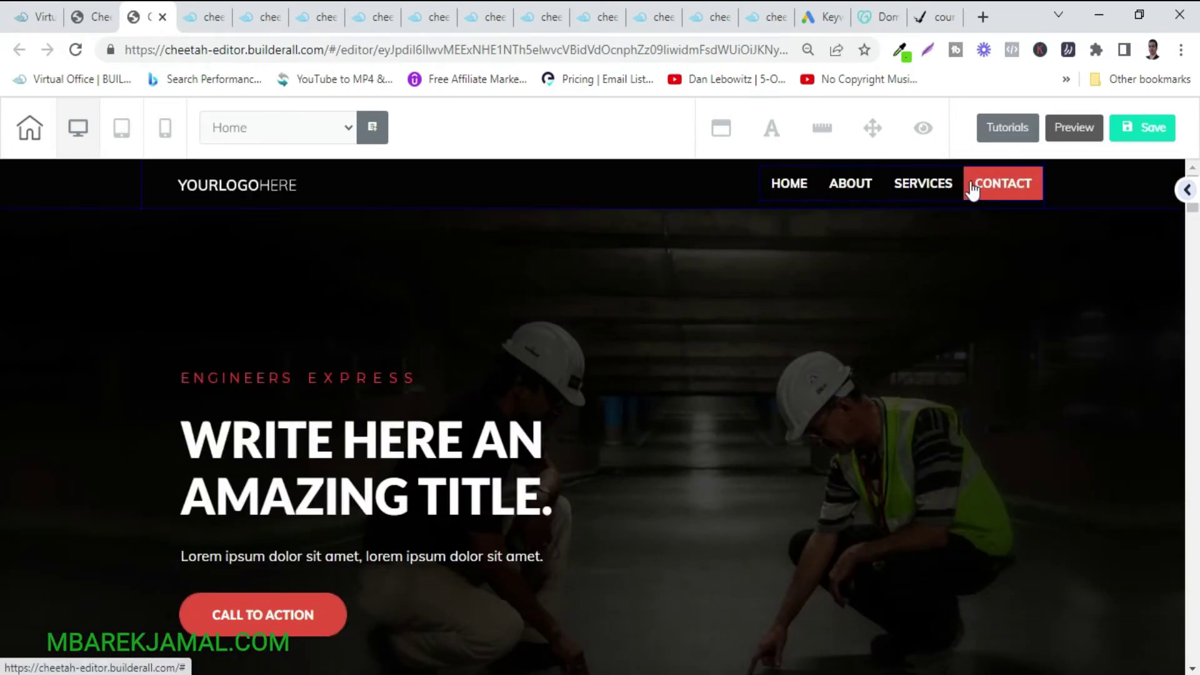
Open the header menu's item configuration and switch keyboard input to Arabic (Morocco).
left_click(912, 191)
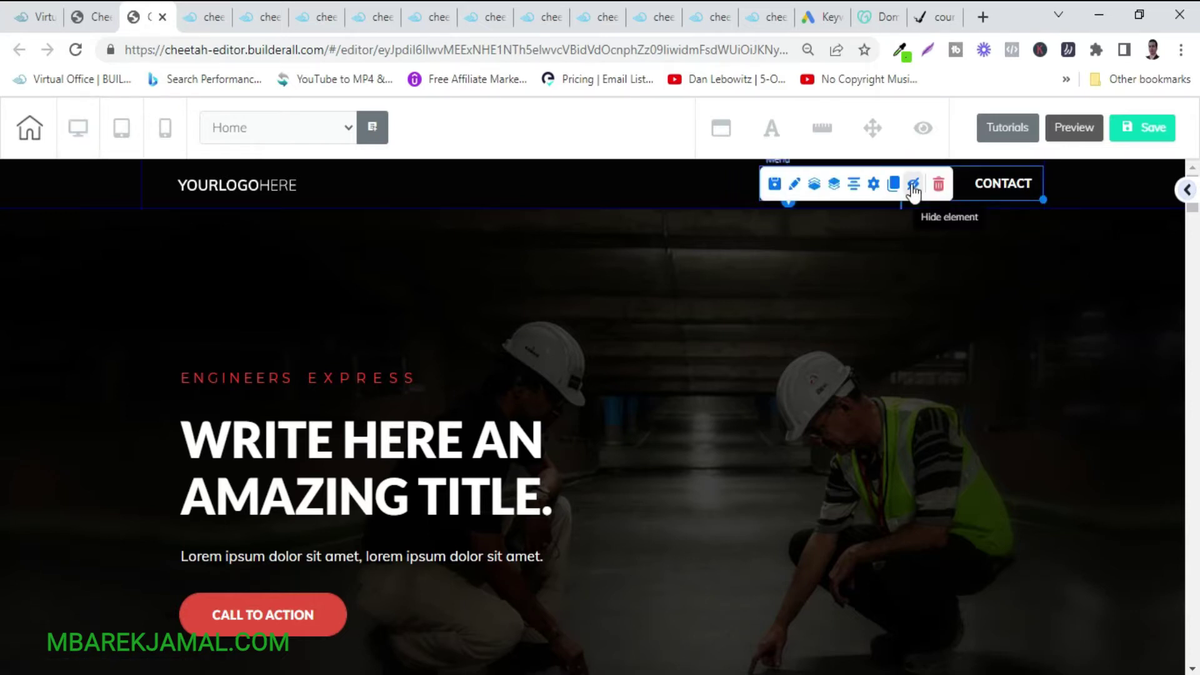
left_click(875, 185)
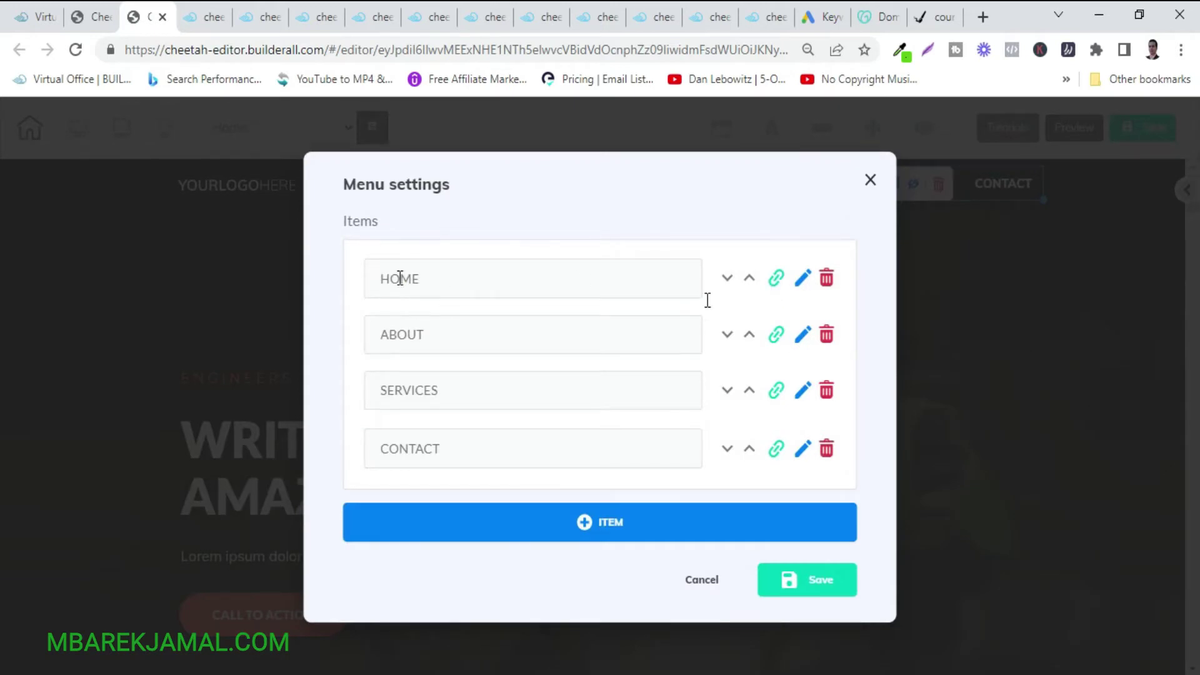
left_click(802, 281)
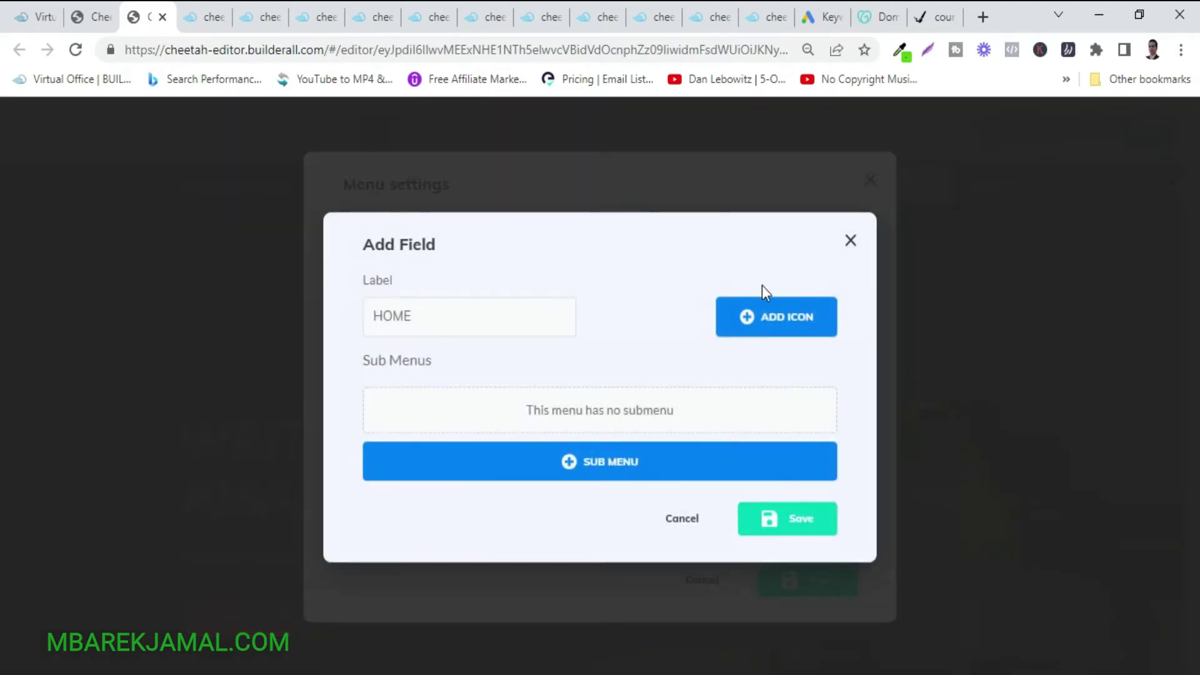
left_click(268, 316)
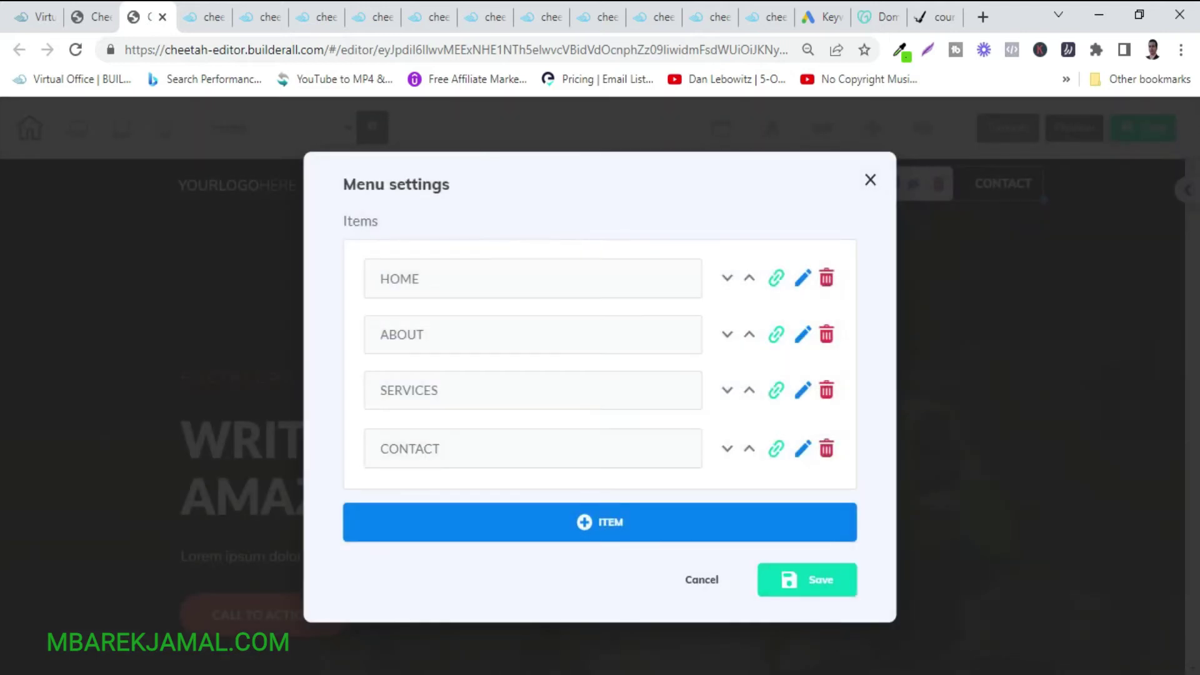
key("super+space")
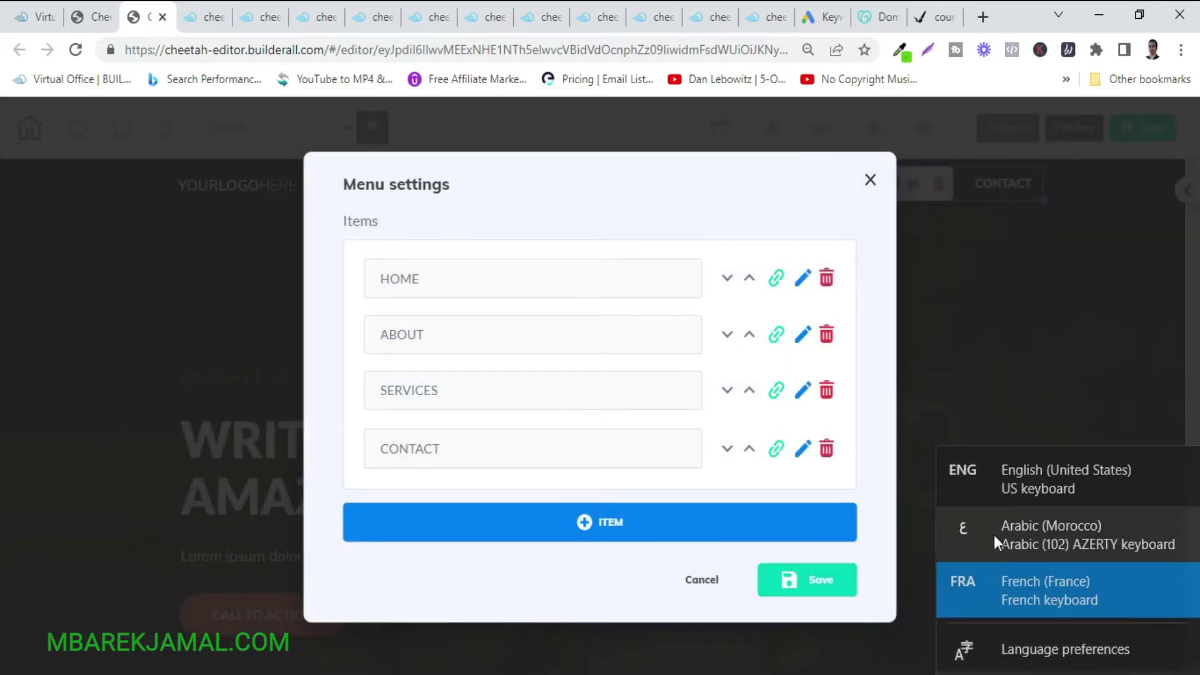
left_click(993, 534)
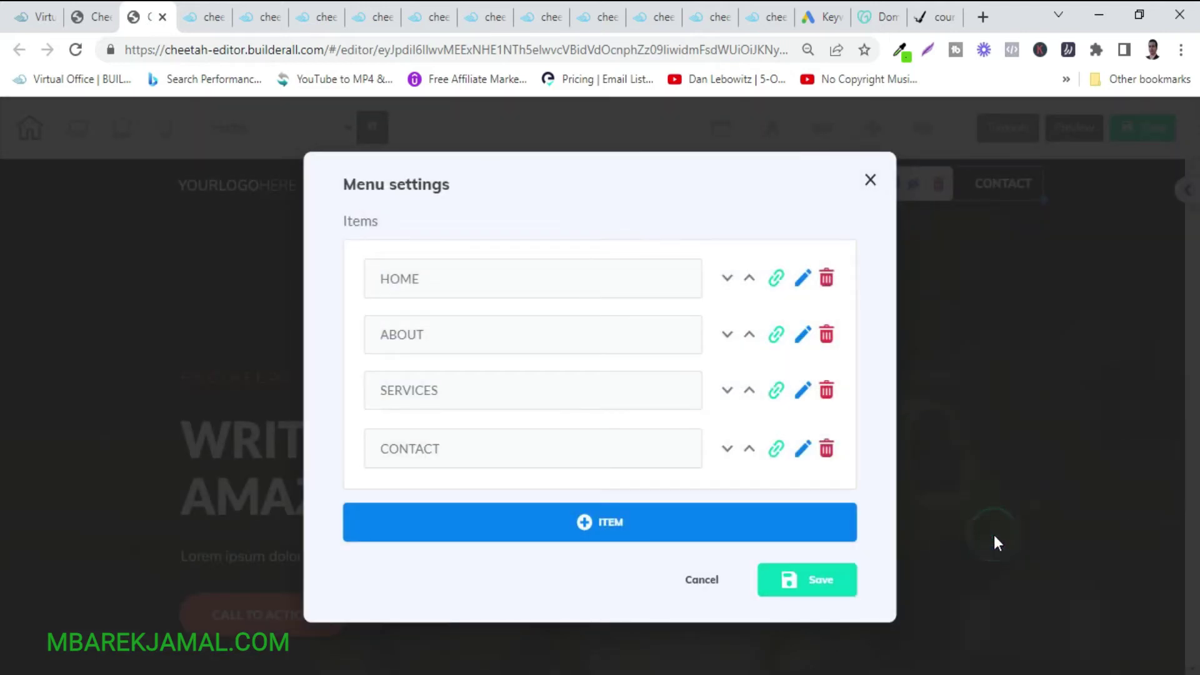
left_click(803, 280)
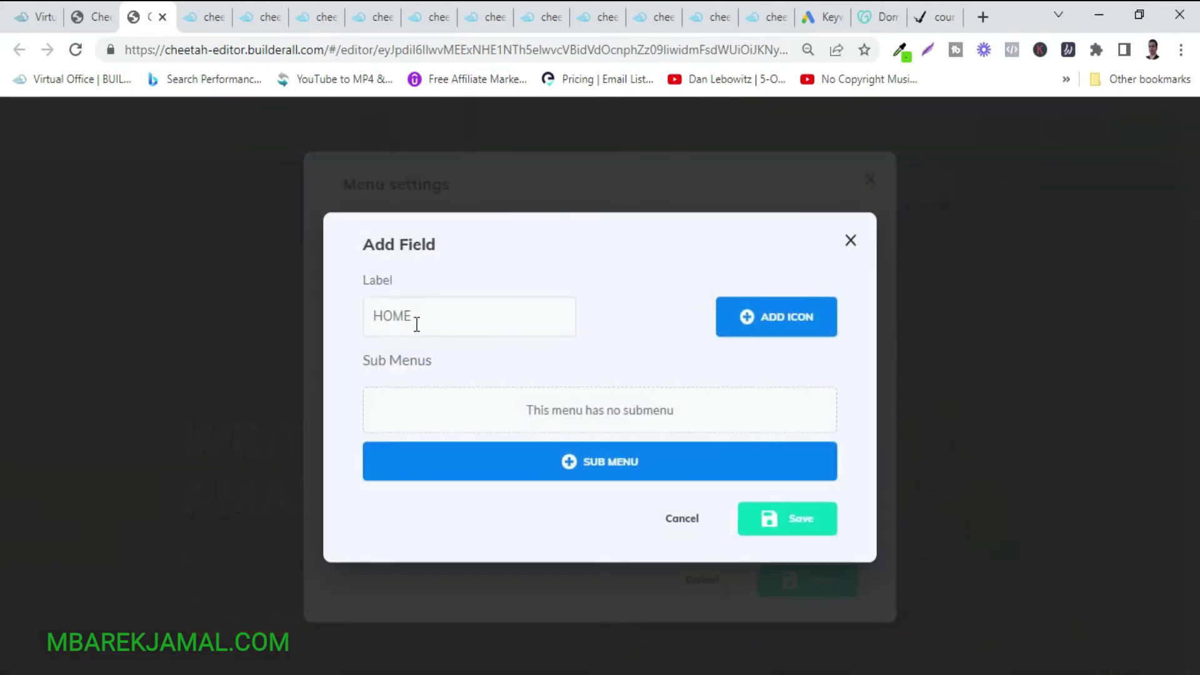
left_click(286, 308)
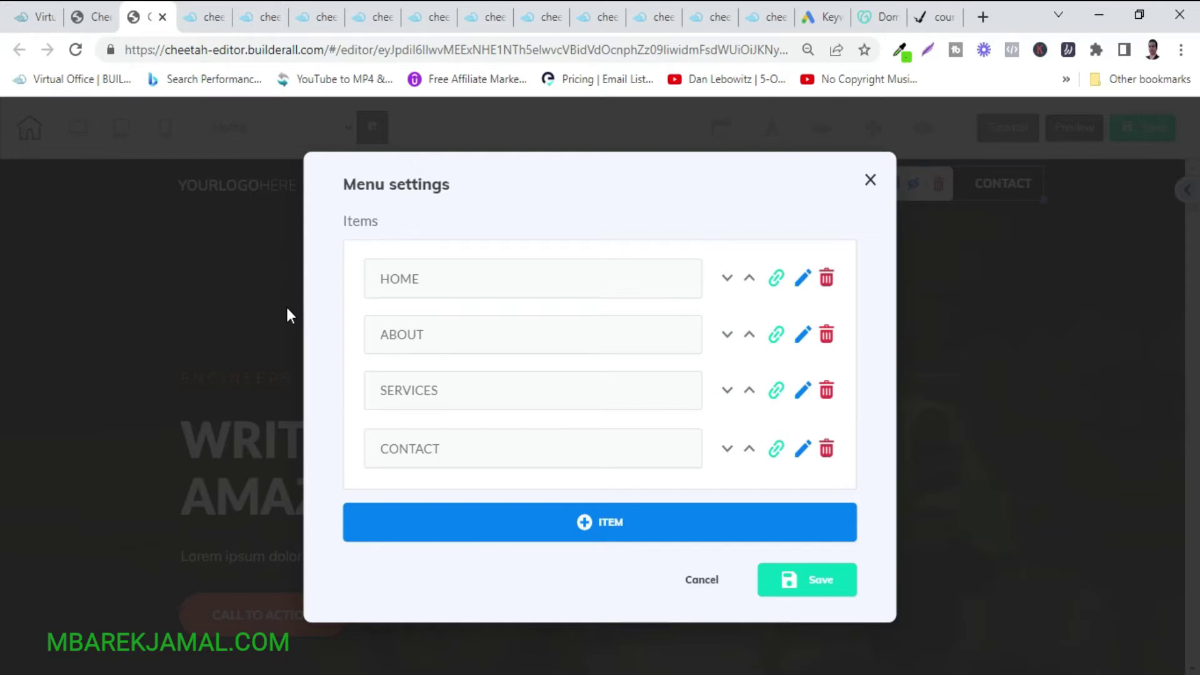
Rename the HOME item to 'الرئيسية' and the ABOUT item to 'من نحن'.
left_click(802, 279)
left_click(483, 302)
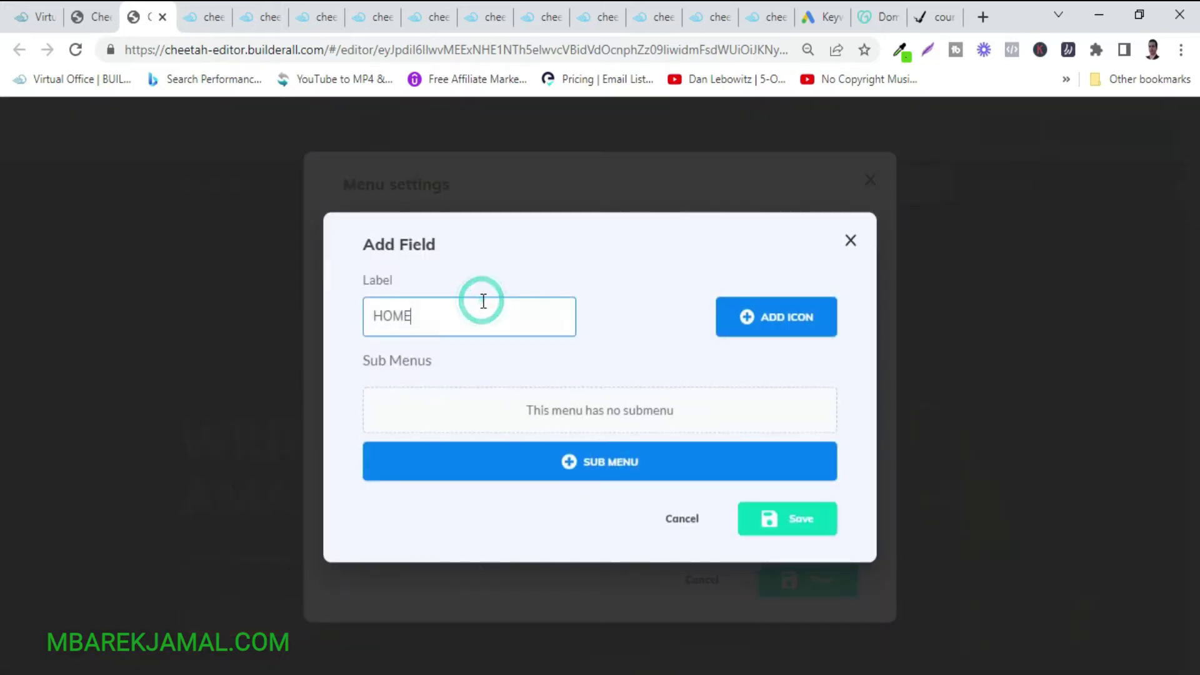
key("BackSpace")
key("BackSpace")
key("BackSpace")
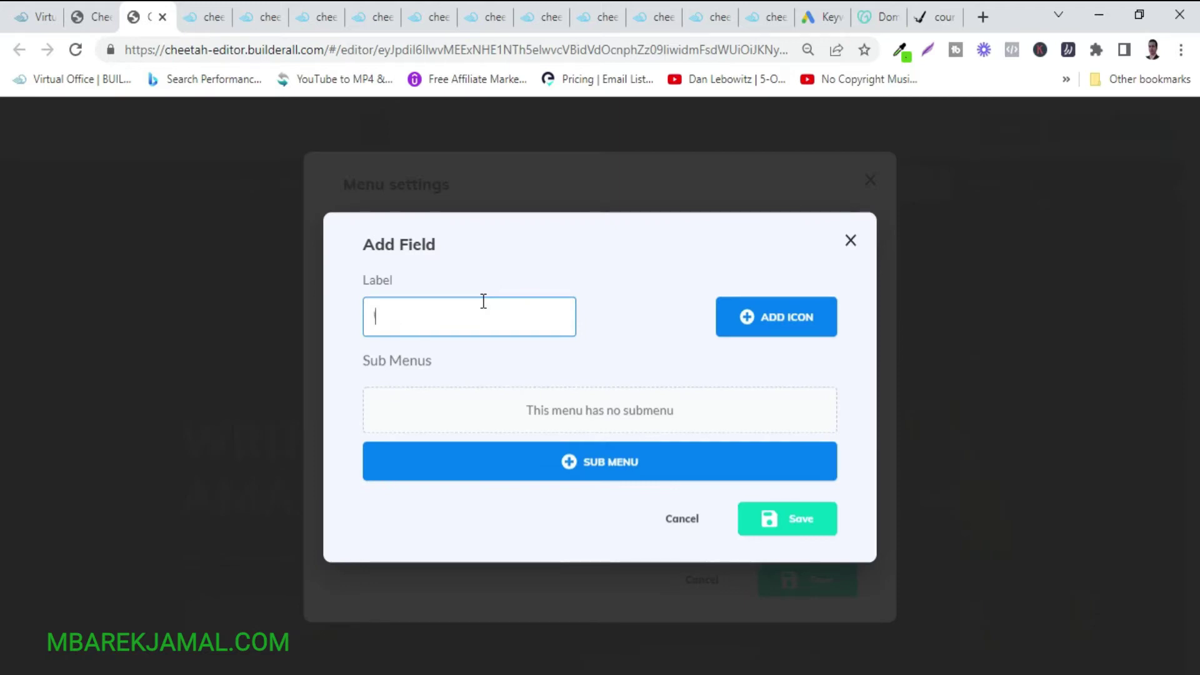
type("الرئيسية")
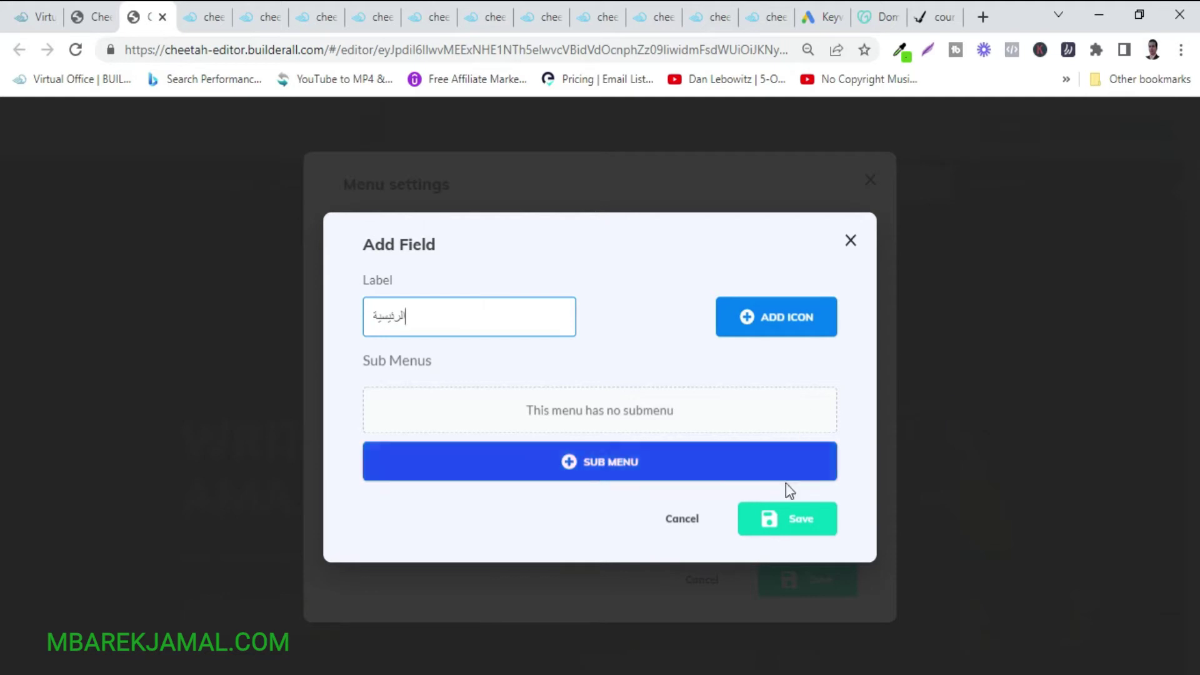
left_click(775, 527)
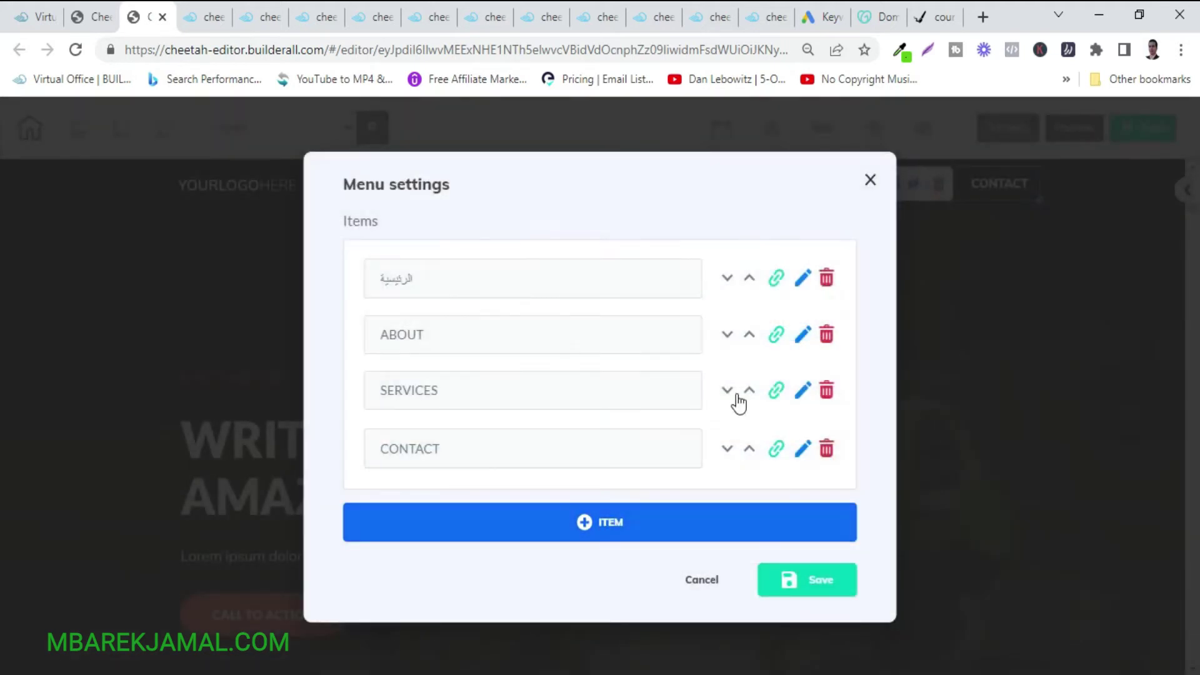
left_click(800, 337)
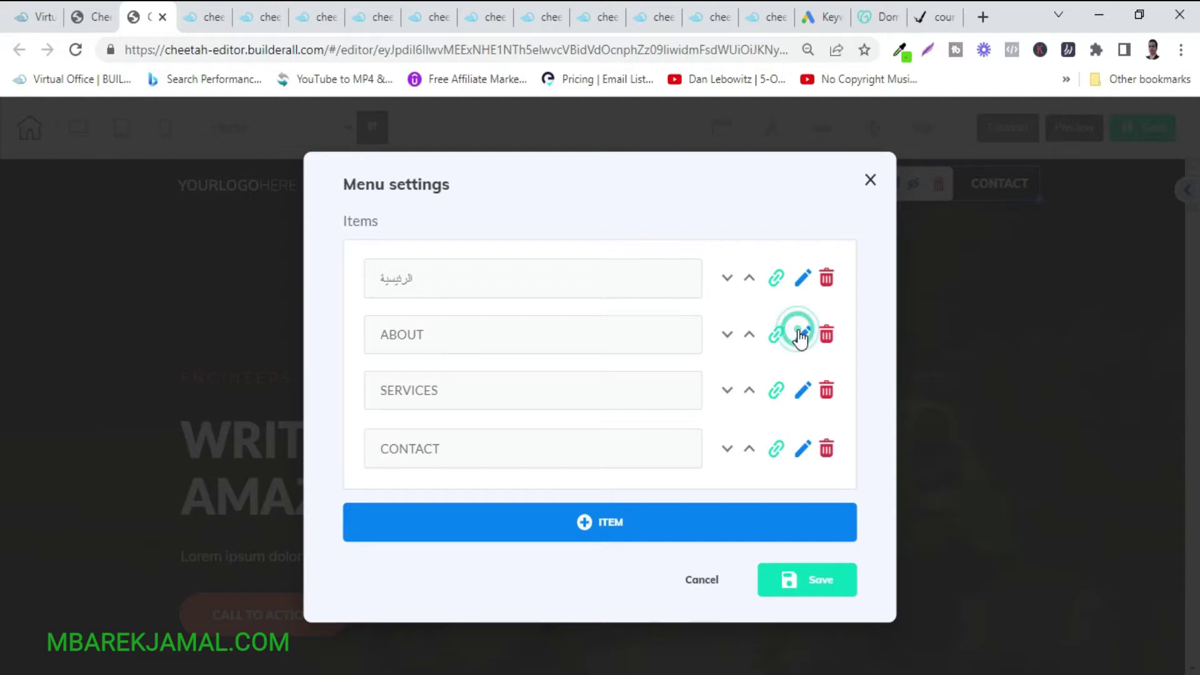
left_click(433, 312)
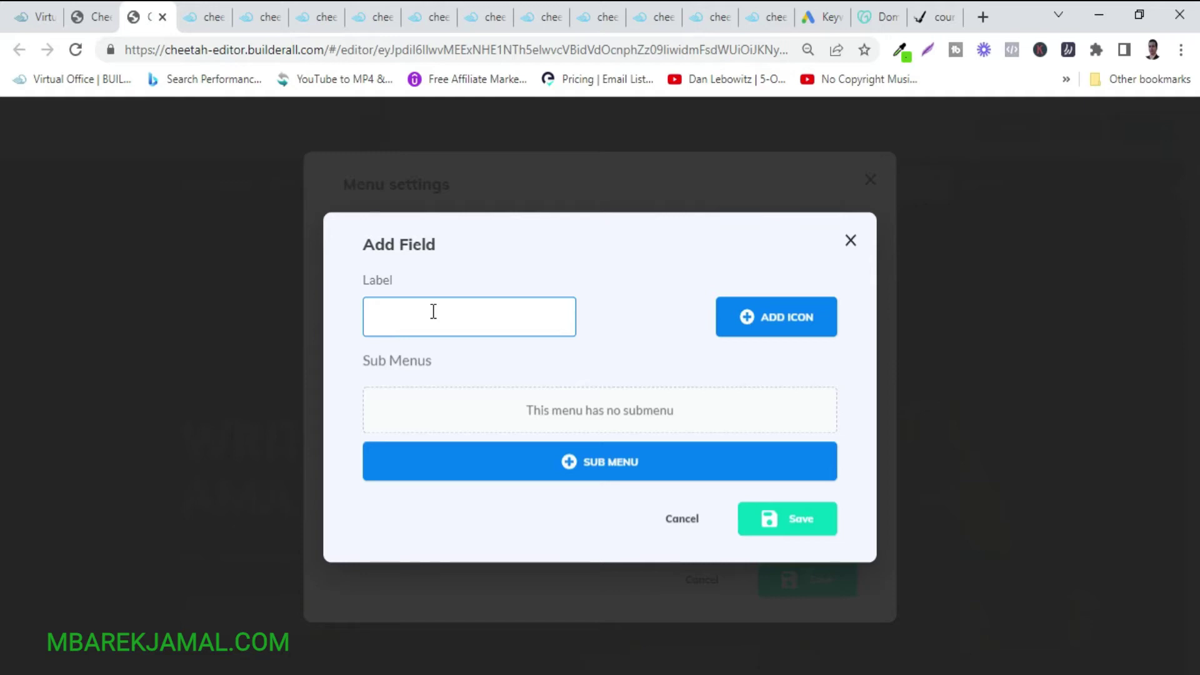
type("من نحن")
left_click(797, 530)
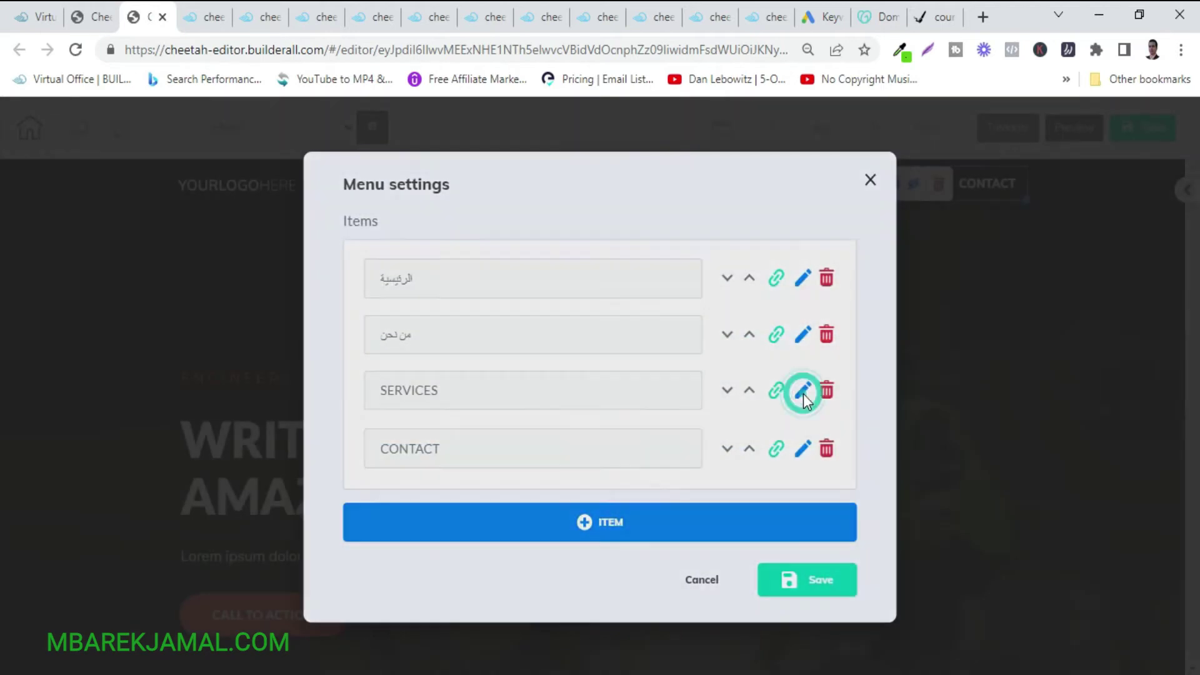
Rename SERVICES to 'الخدمات' and CONTACT to 'اتصل بنا', then save the menu settings.
left_click(802, 392)
left_click(493, 310)
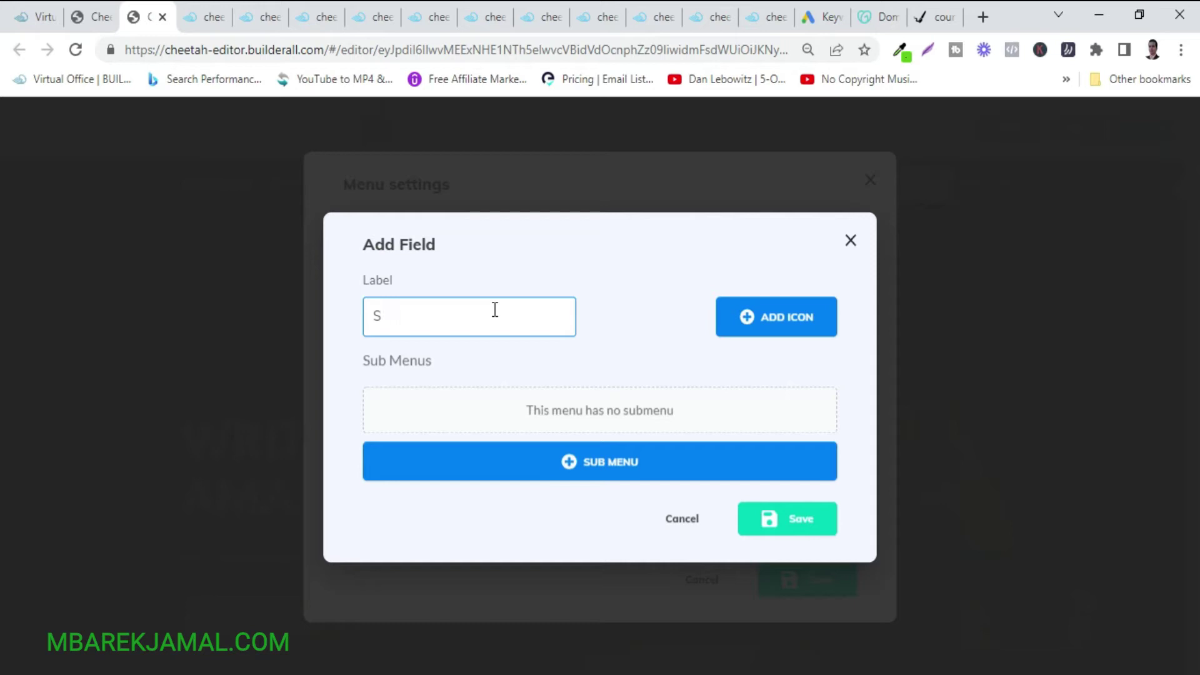
type("الخدمات")
left_click(780, 519)
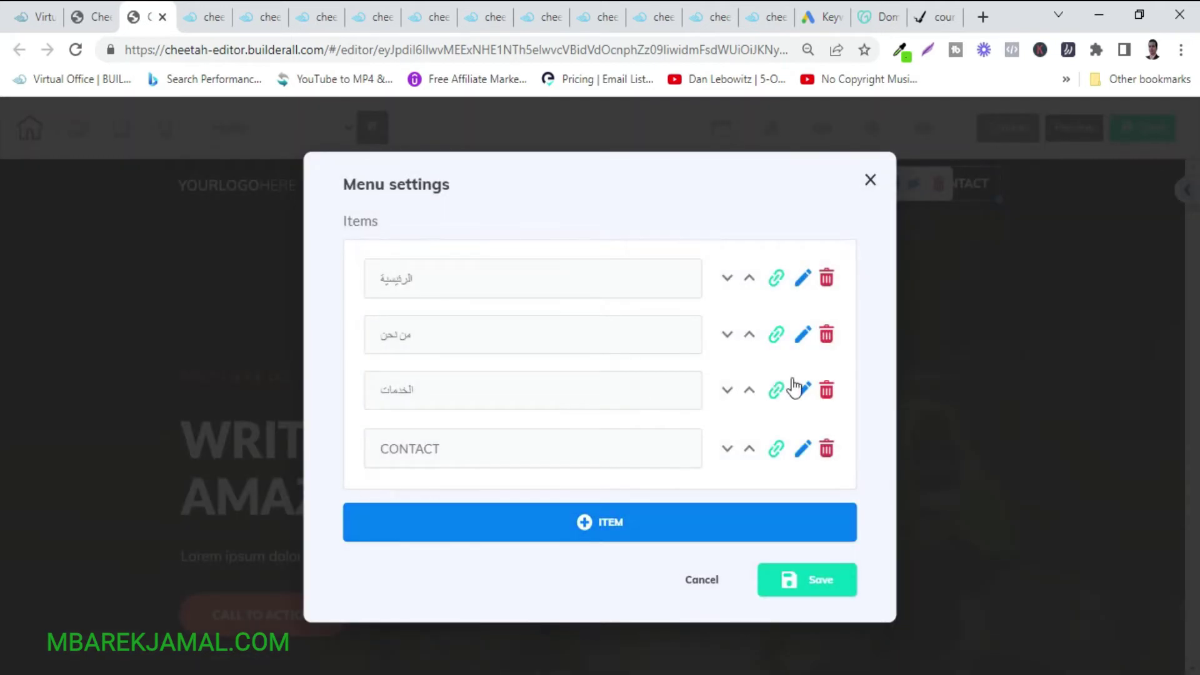
left_click(802, 448)
left_click(500, 322)
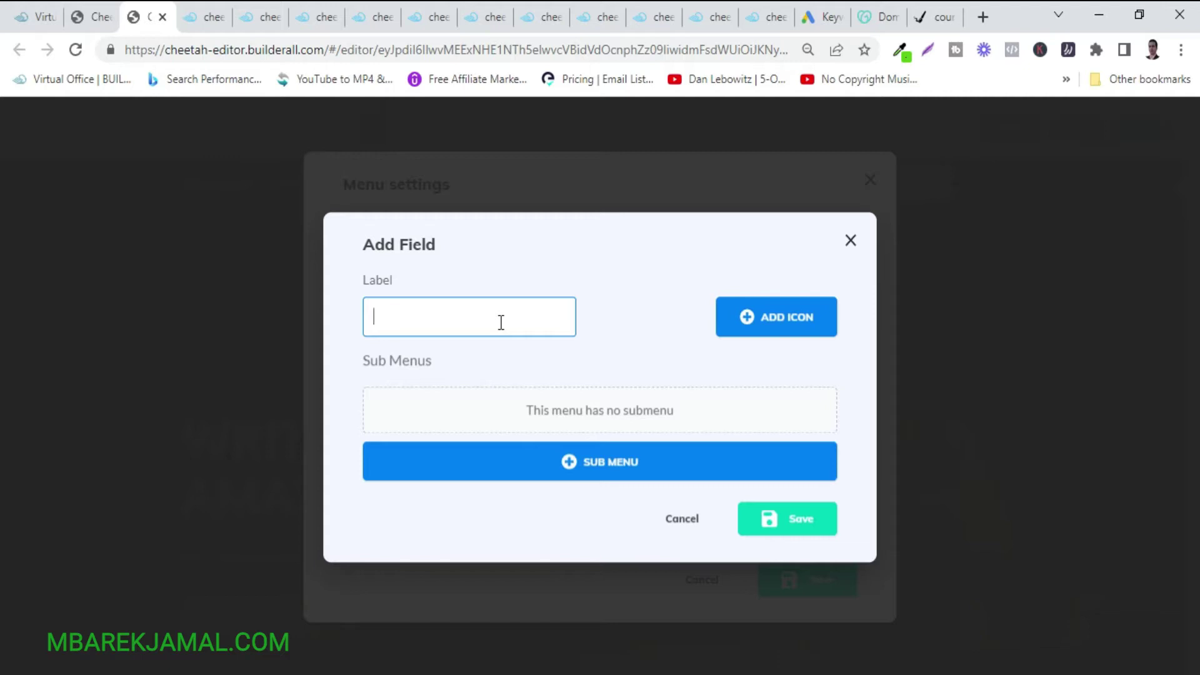
type("اتصل ب")
left_click(797, 525)
left_click(809, 601)
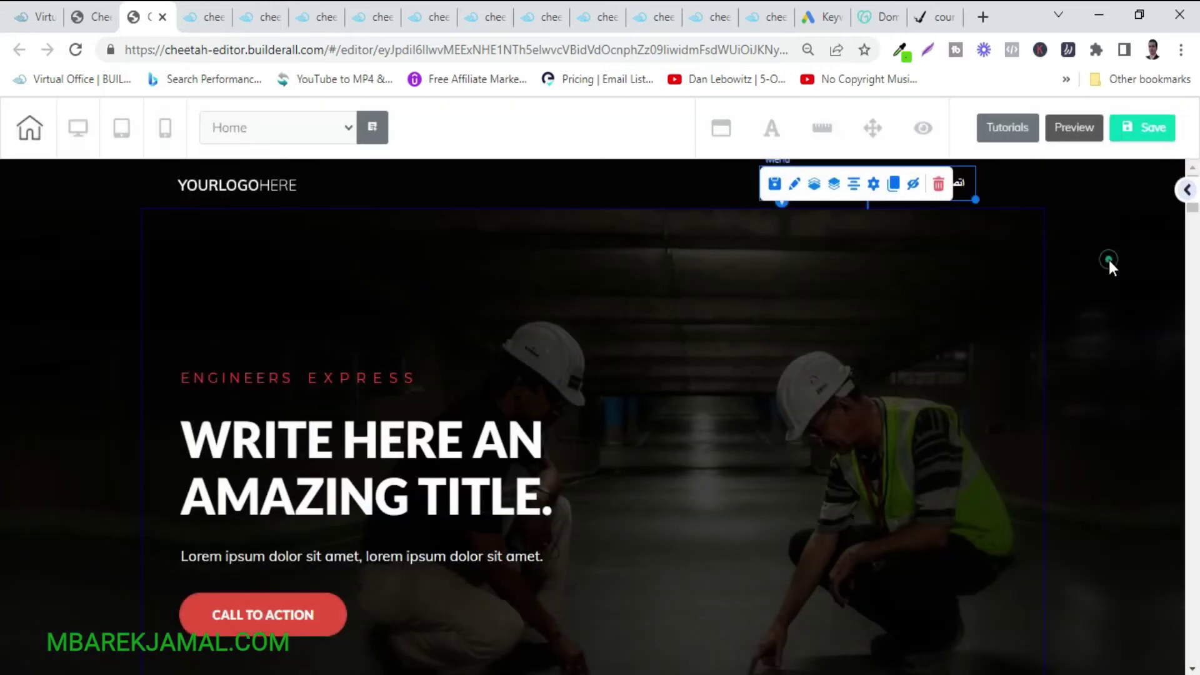
Replace the header image with the round blue YOUR LOGO HERE picture from User files.
left_click(1109, 262)
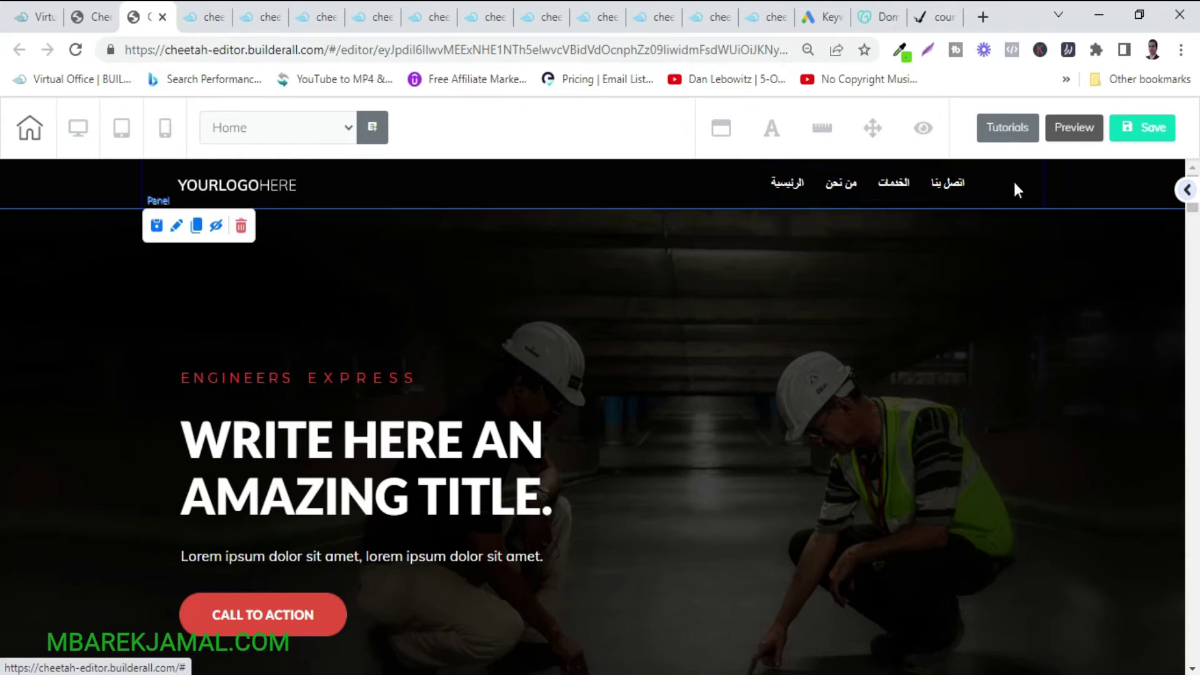
left_click(272, 187)
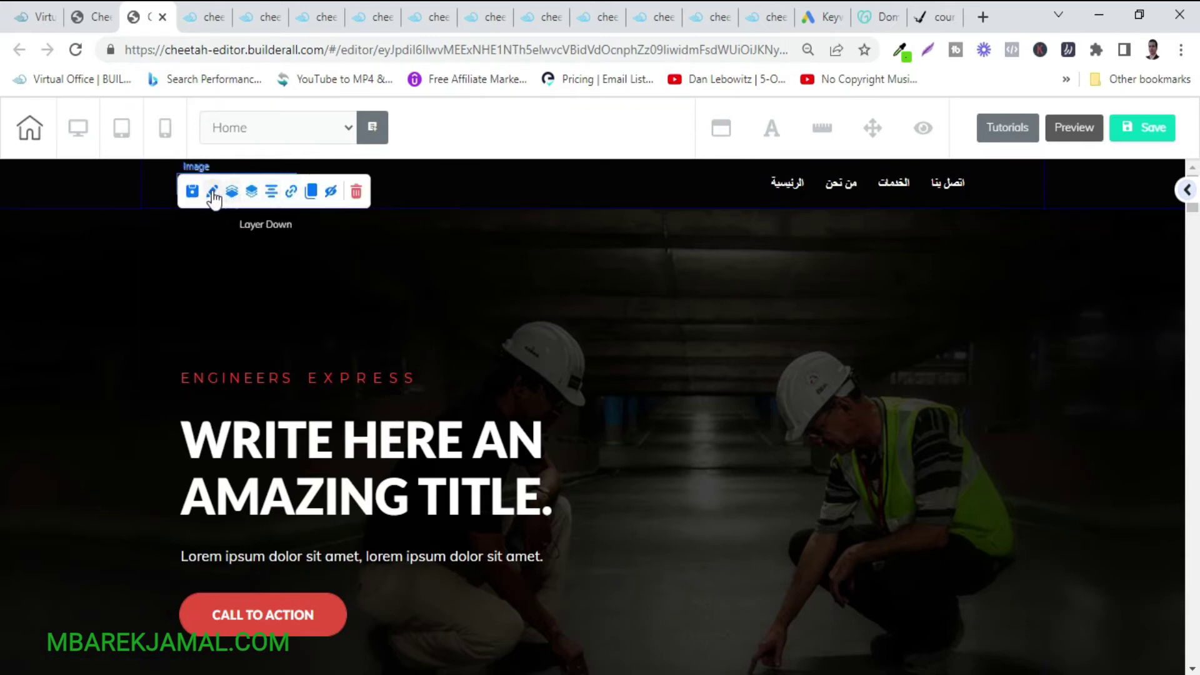
left_click(212, 192)
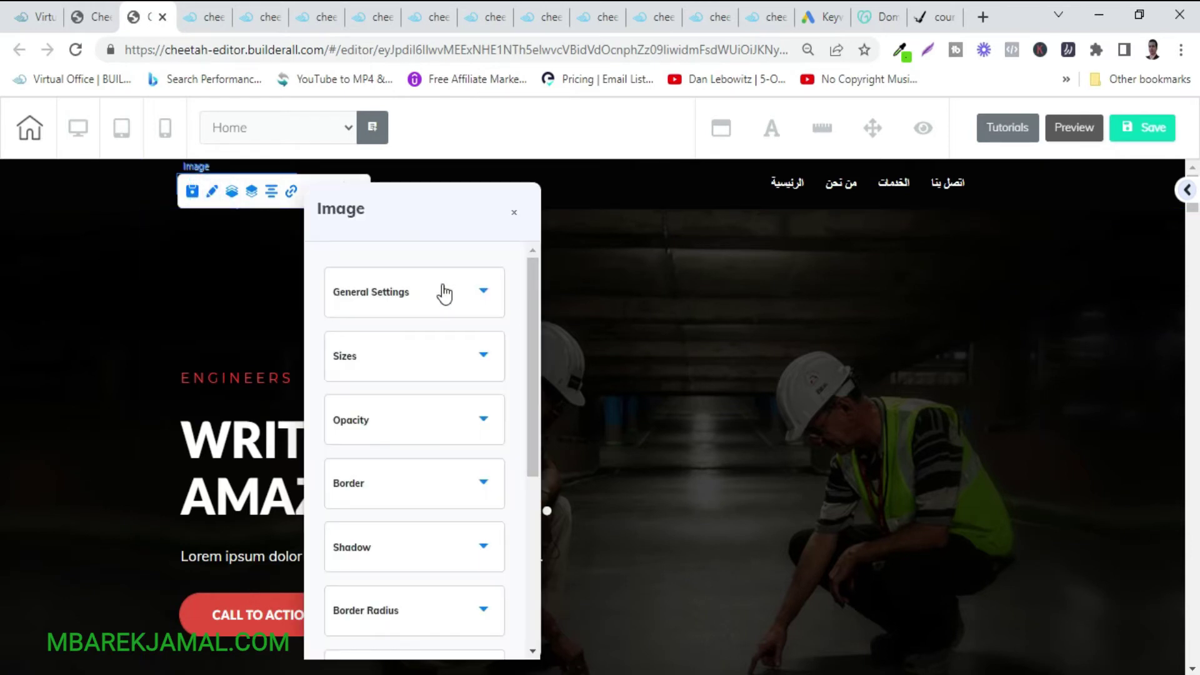
left_click(441, 286)
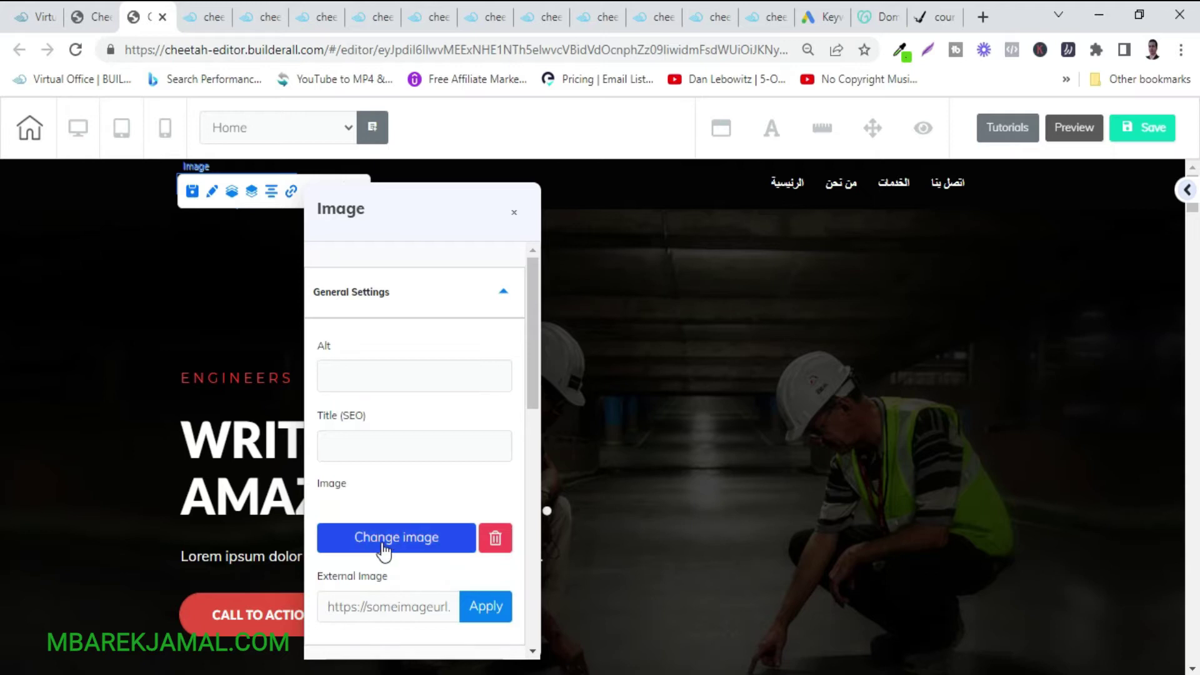
left_click(381, 539)
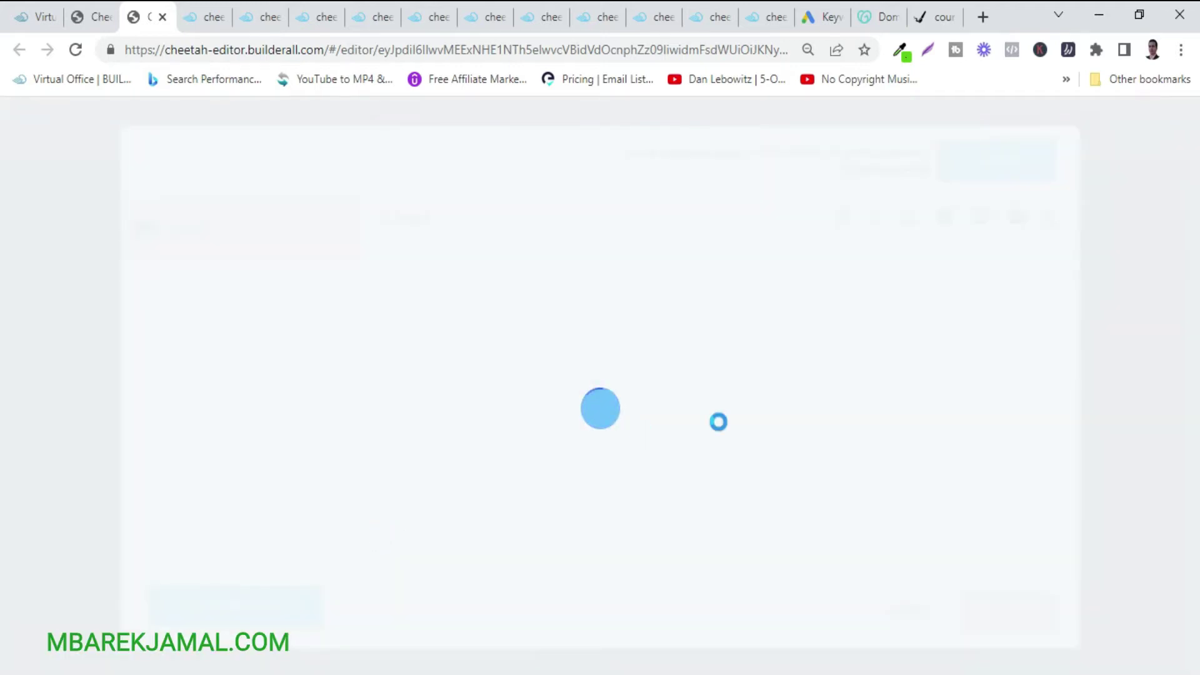
scroll(731, 410, "down", 5)
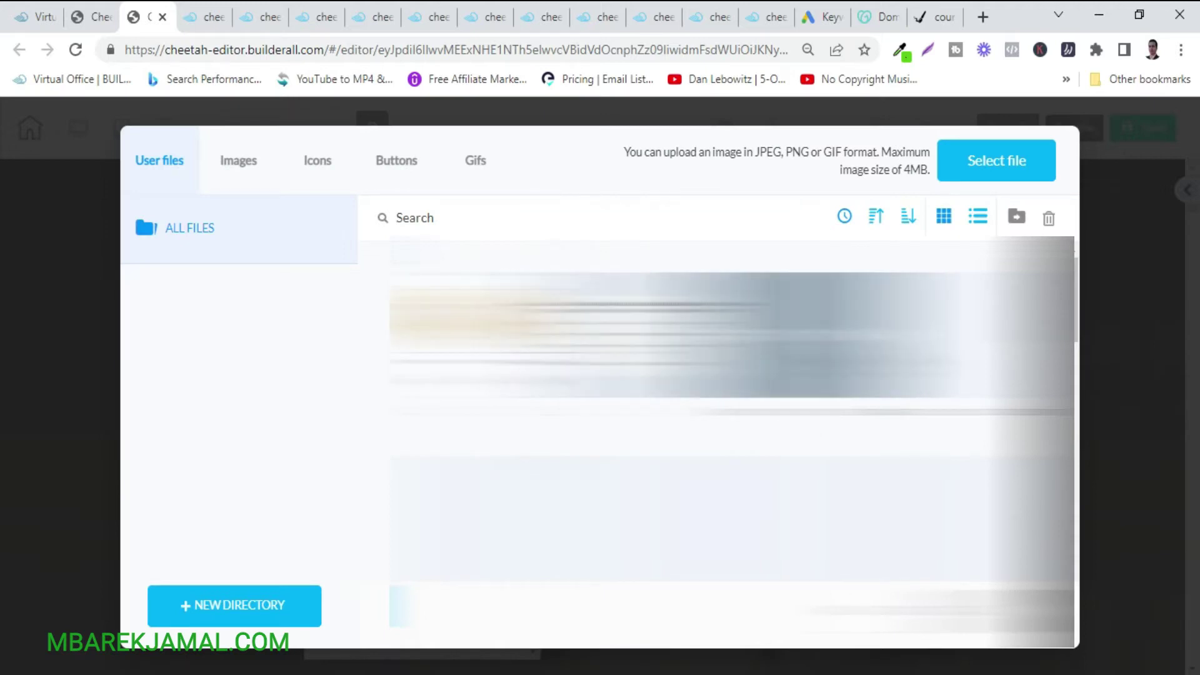
scroll(732, 410, "down", 4)
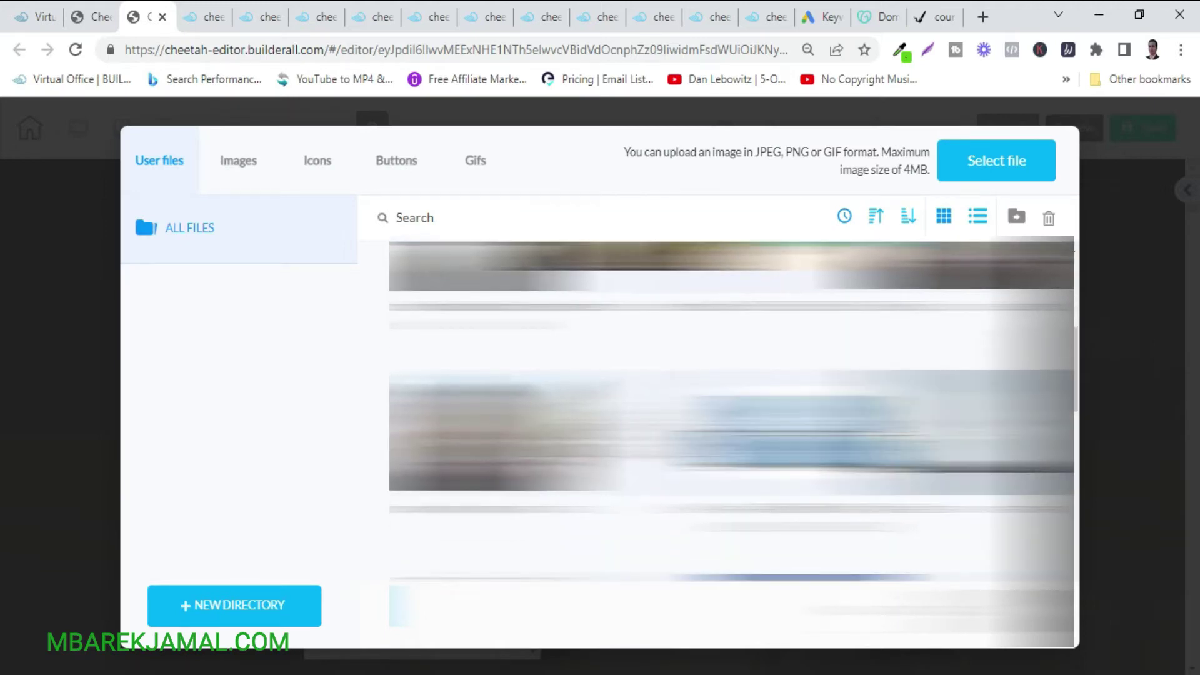
scroll(731, 411, "down", 3)
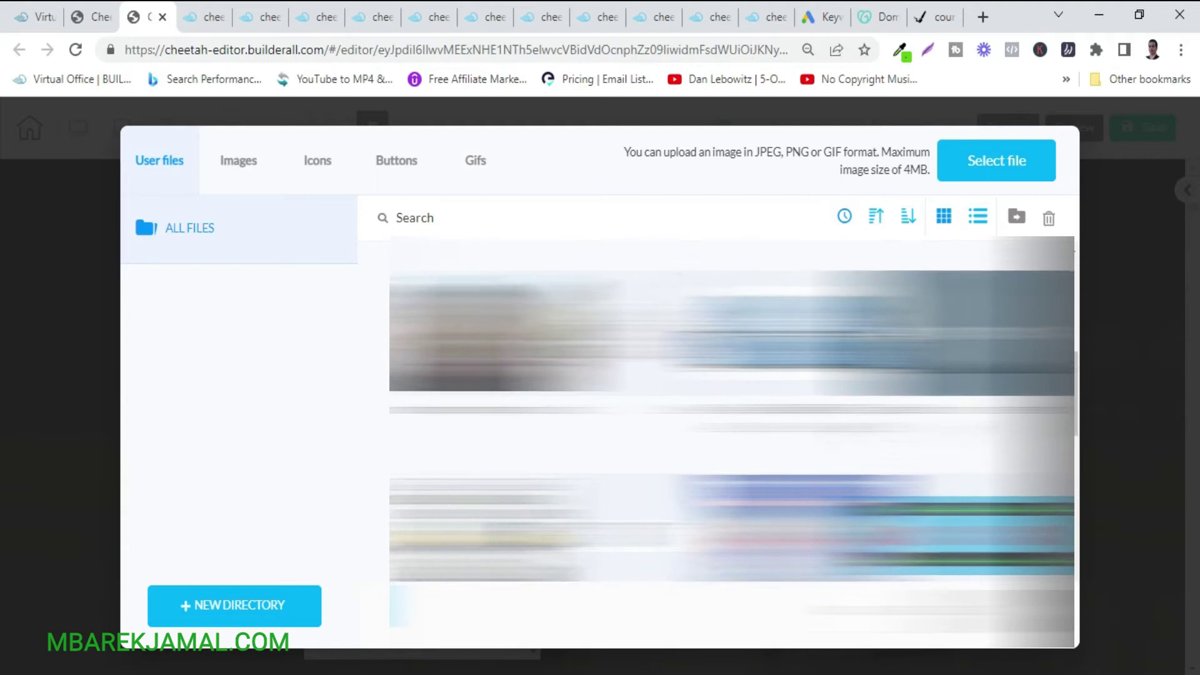
scroll(731, 410, "down", 4)
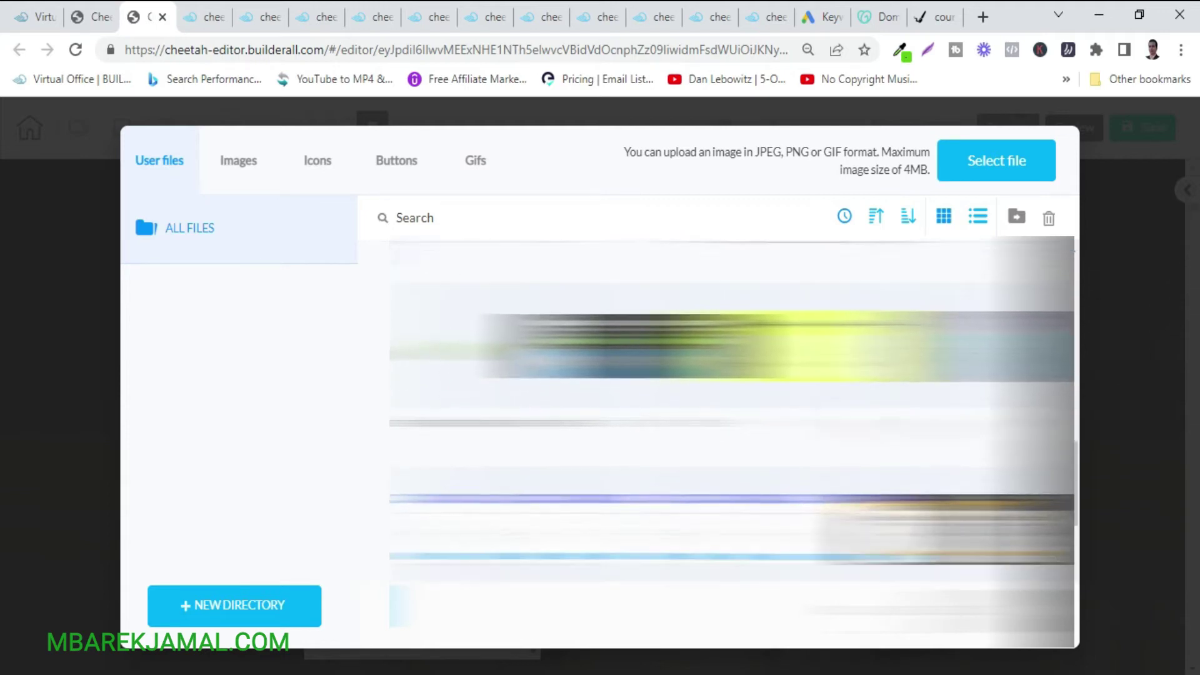
scroll(731, 410, "up", 5)
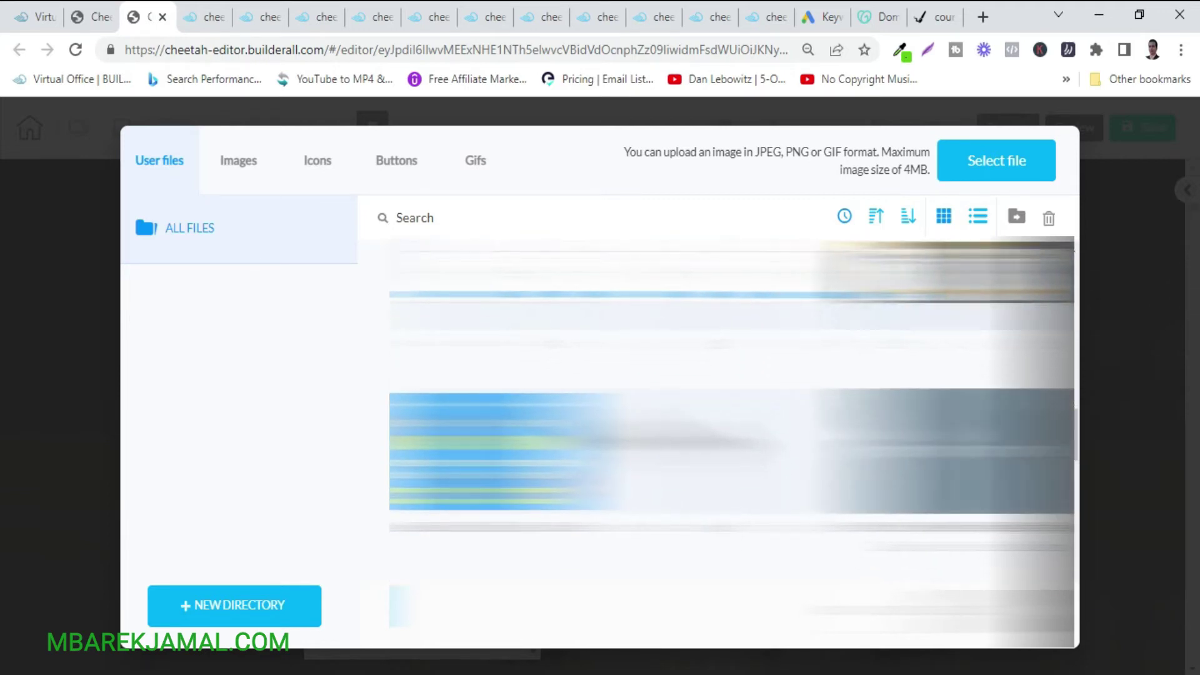
left_click(731, 334)
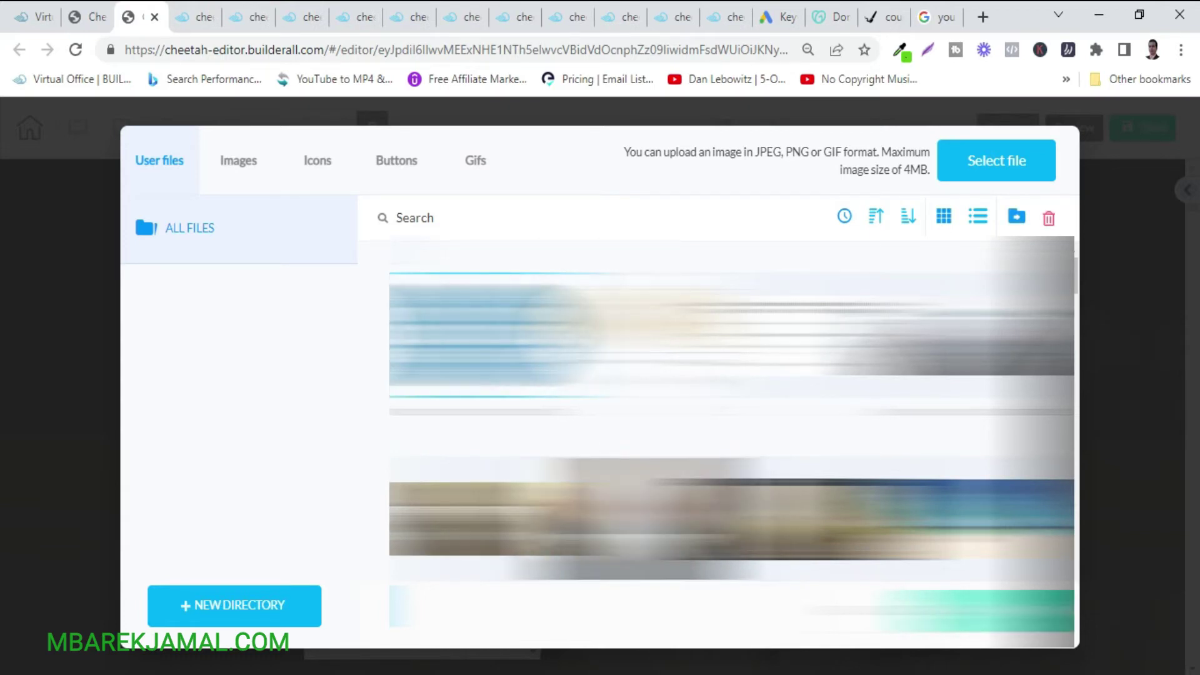
double_click(727, 367)
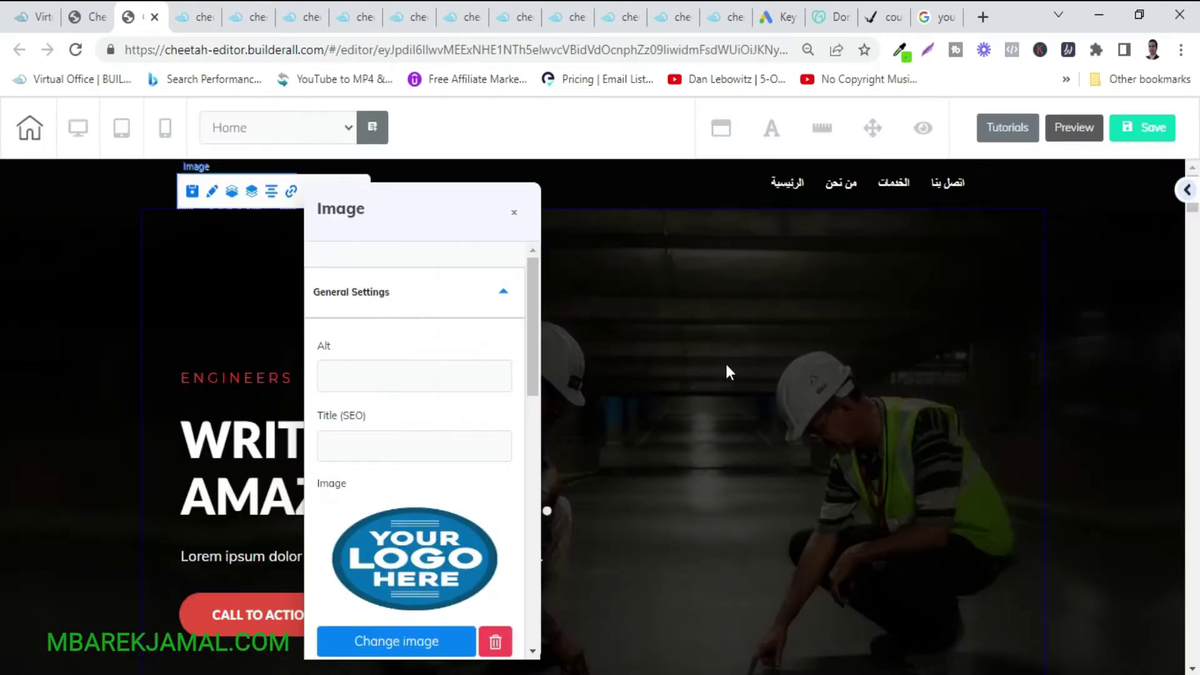
Make the header taller and place a shrunken logo at its left, beside the Arabic menu.
left_click(67, 377)
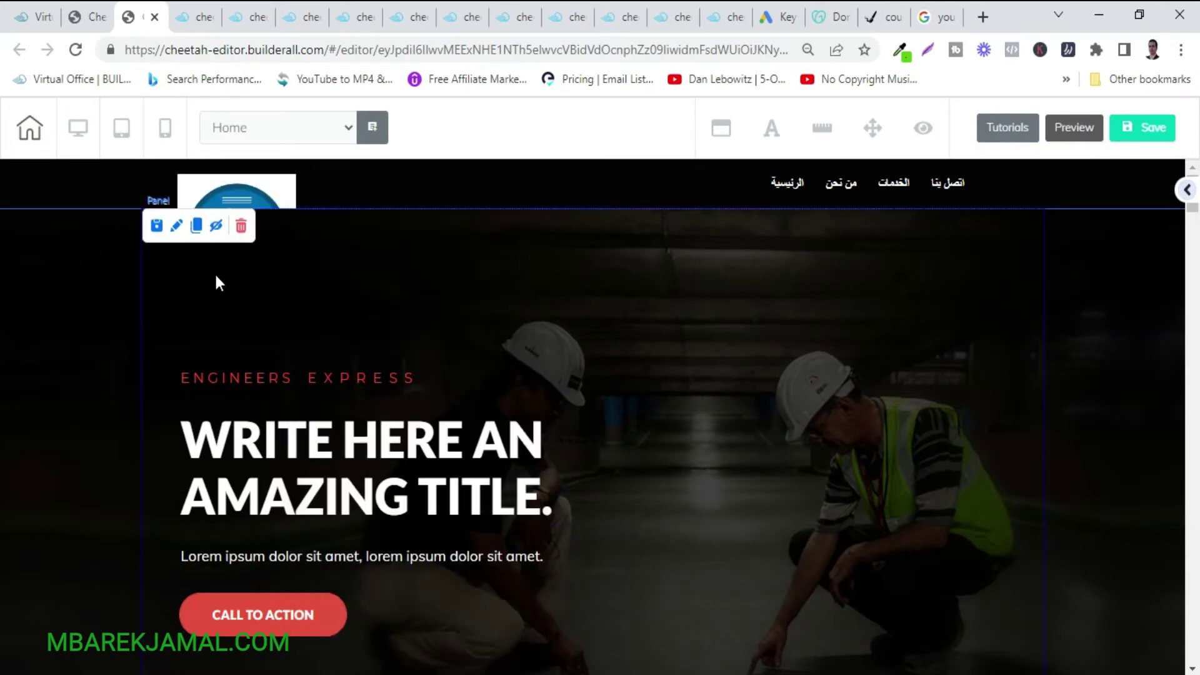
left_click(282, 193)
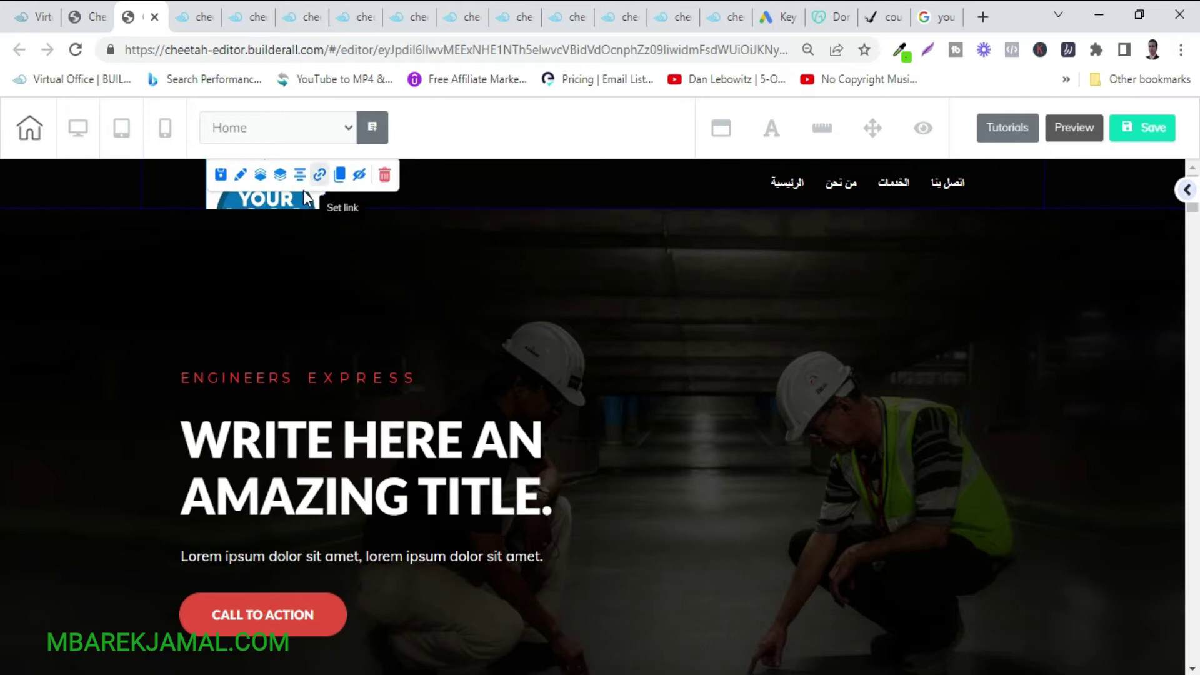
left_click_drag(292, 197, 445, 275)
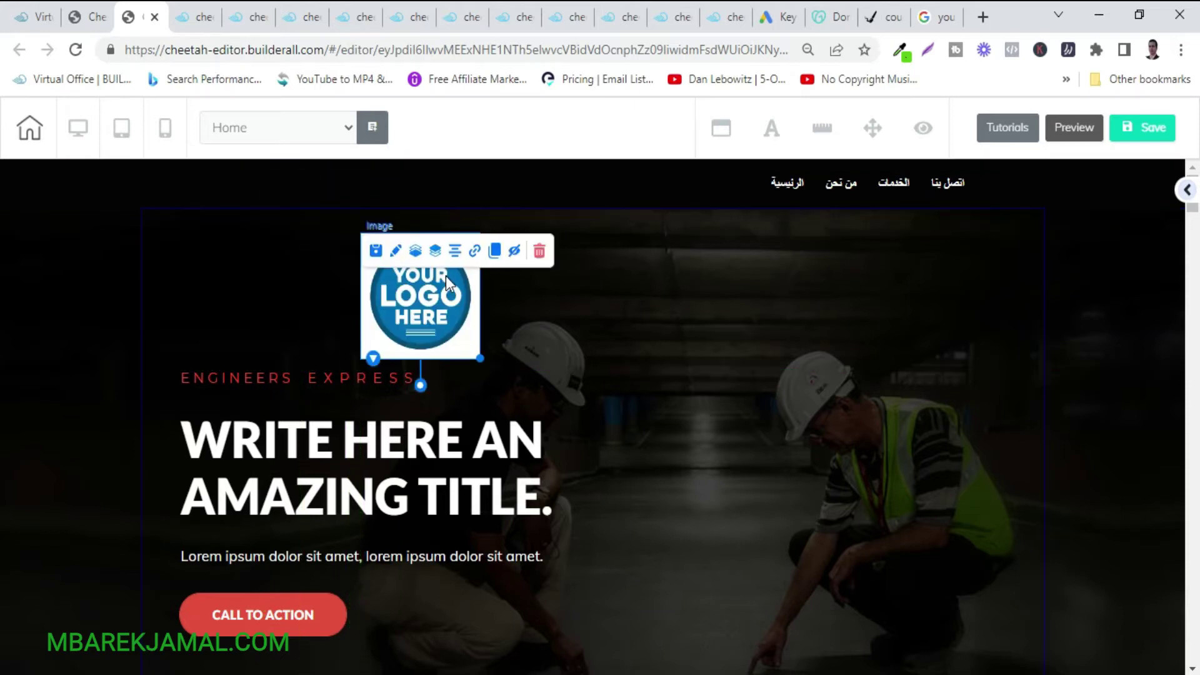
left_click_drag(480, 357, 440, 321)
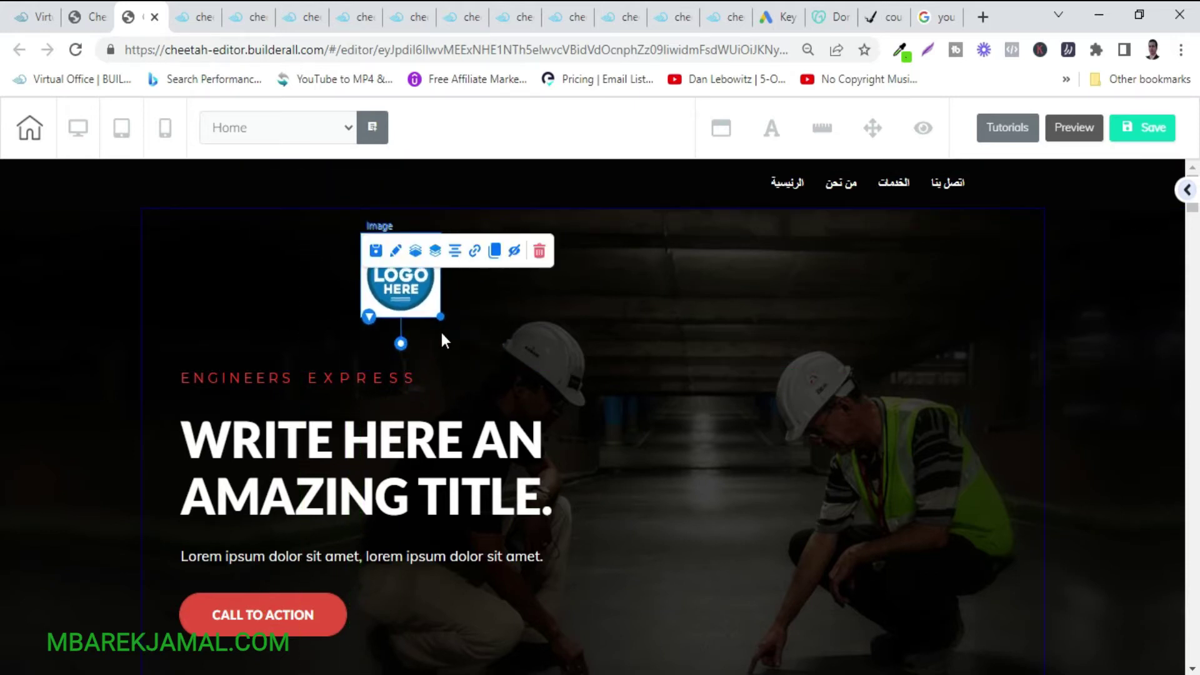
left_click_drag(597, 208, 596, 245)
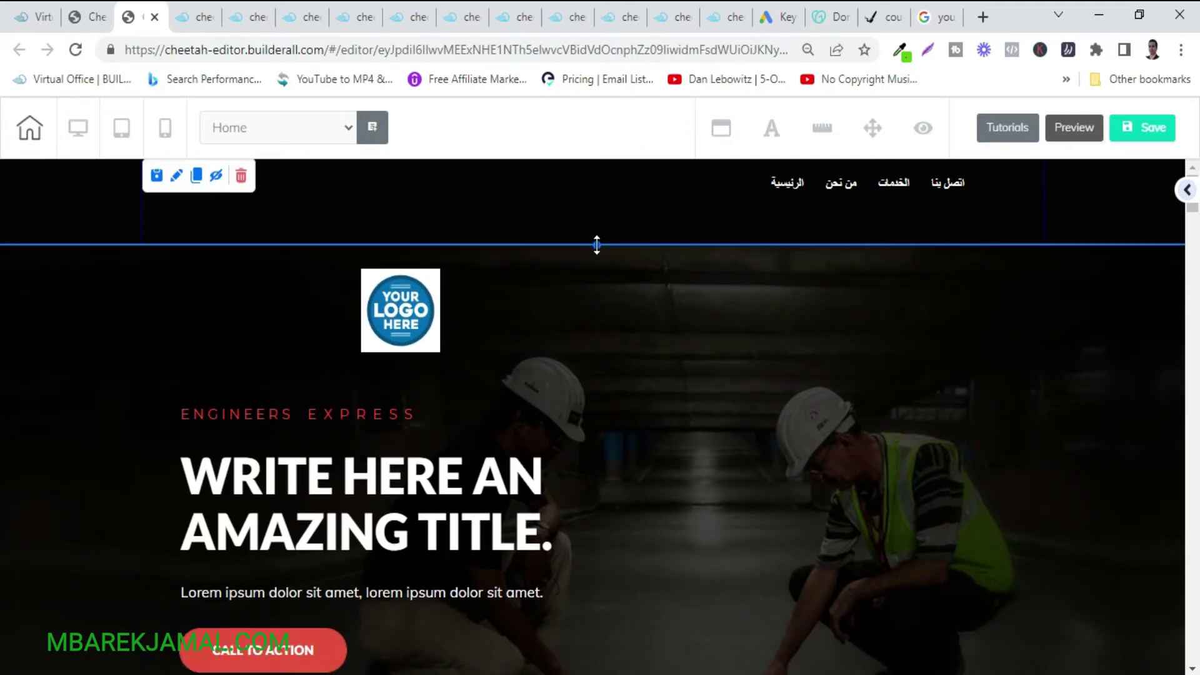
left_click_drag(393, 316, 253, 205)
left_click_drag(272, 293, 255, 214)
left_click(309, 324)
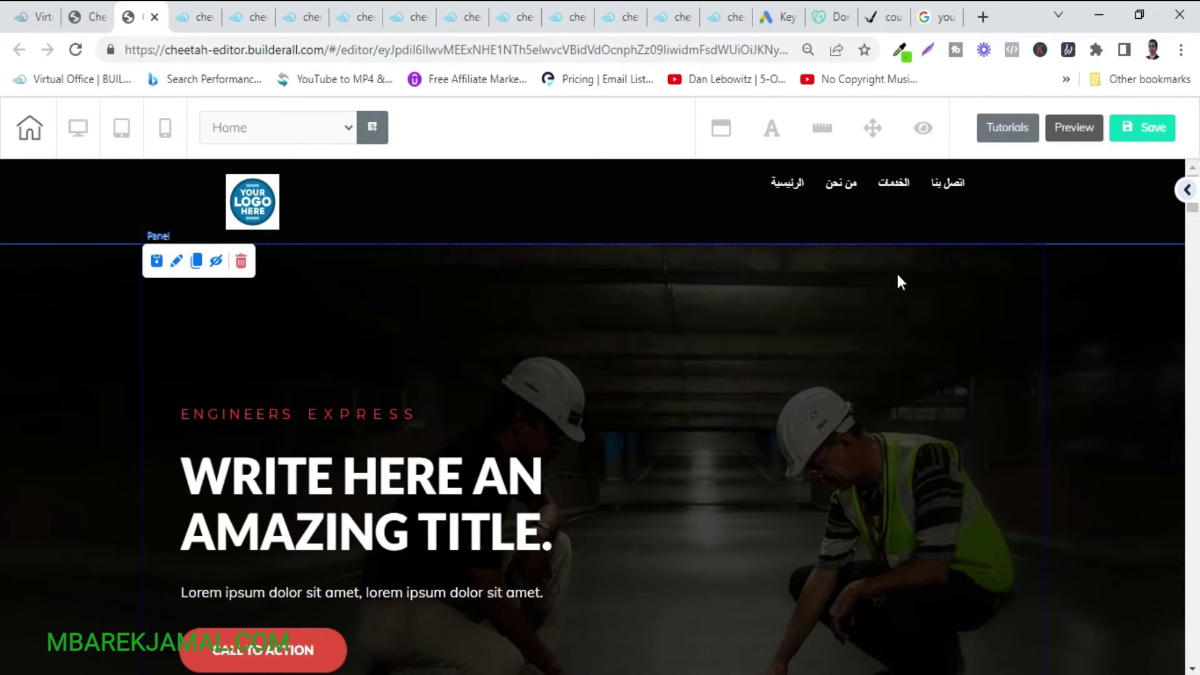
Make the Arabic menu vertical, move it into the hero area, then switch it back to horizontal.
left_click(931, 210)
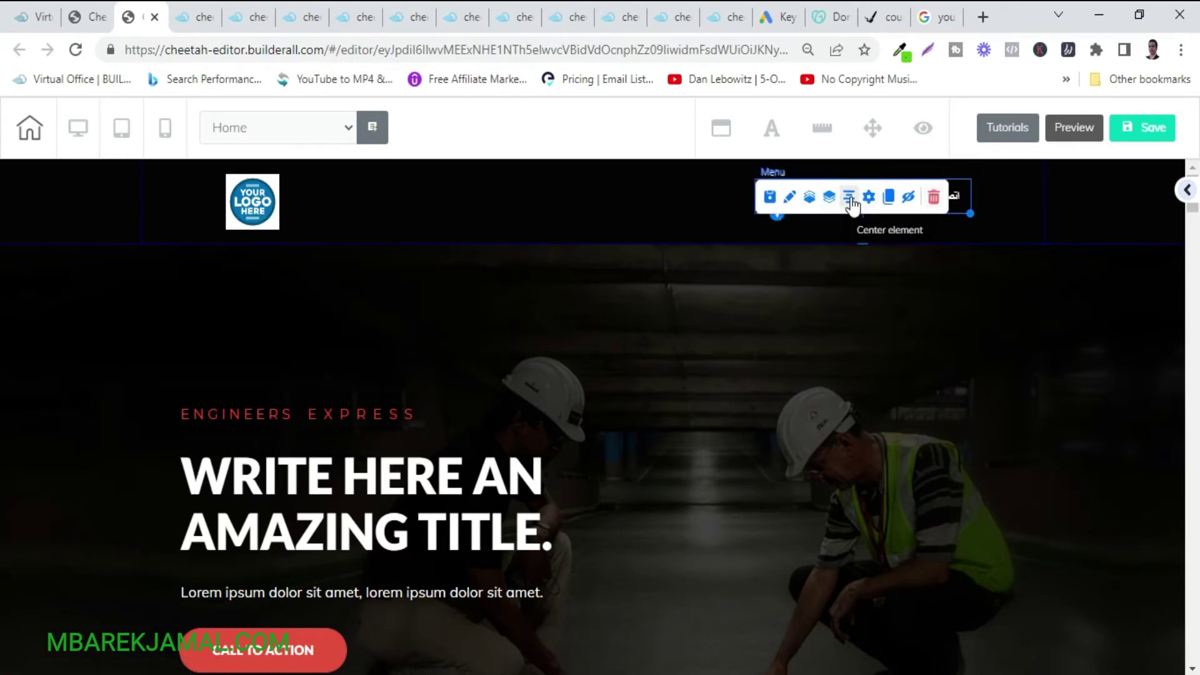
left_click(790, 198)
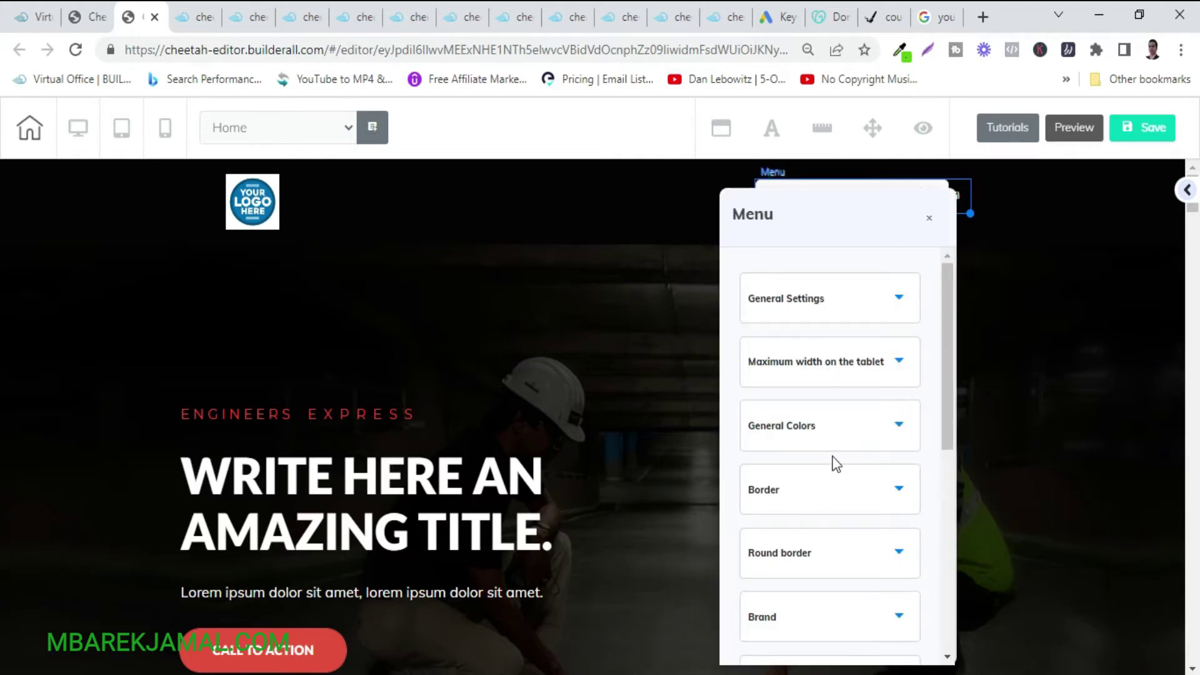
scroll(836, 464, "down", 7)
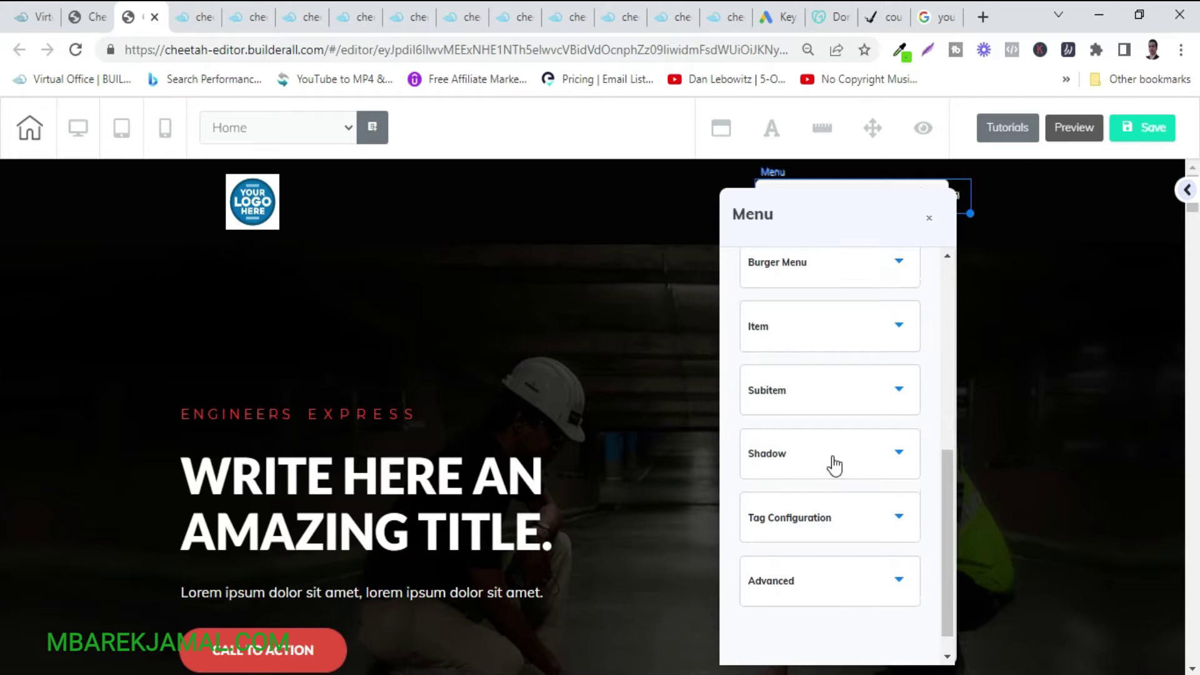
scroll(834, 465, "up", 7)
left_click(861, 302)
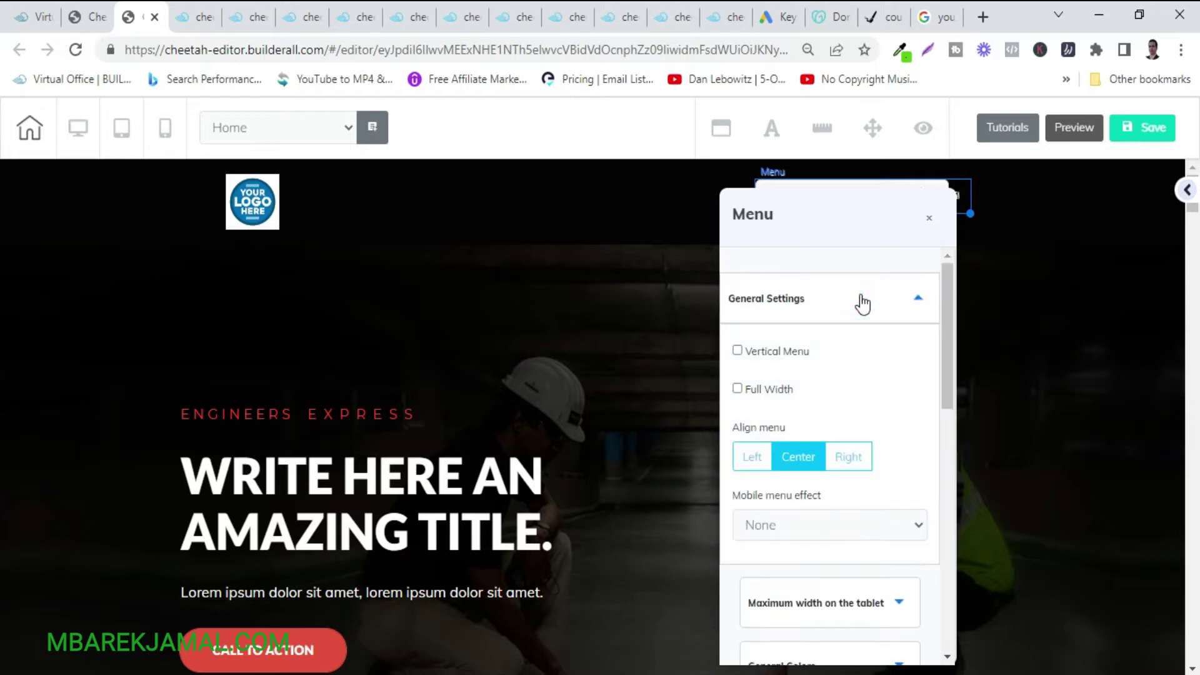
scroll(838, 423, "down", 5)
scroll(838, 419, "up", 5)
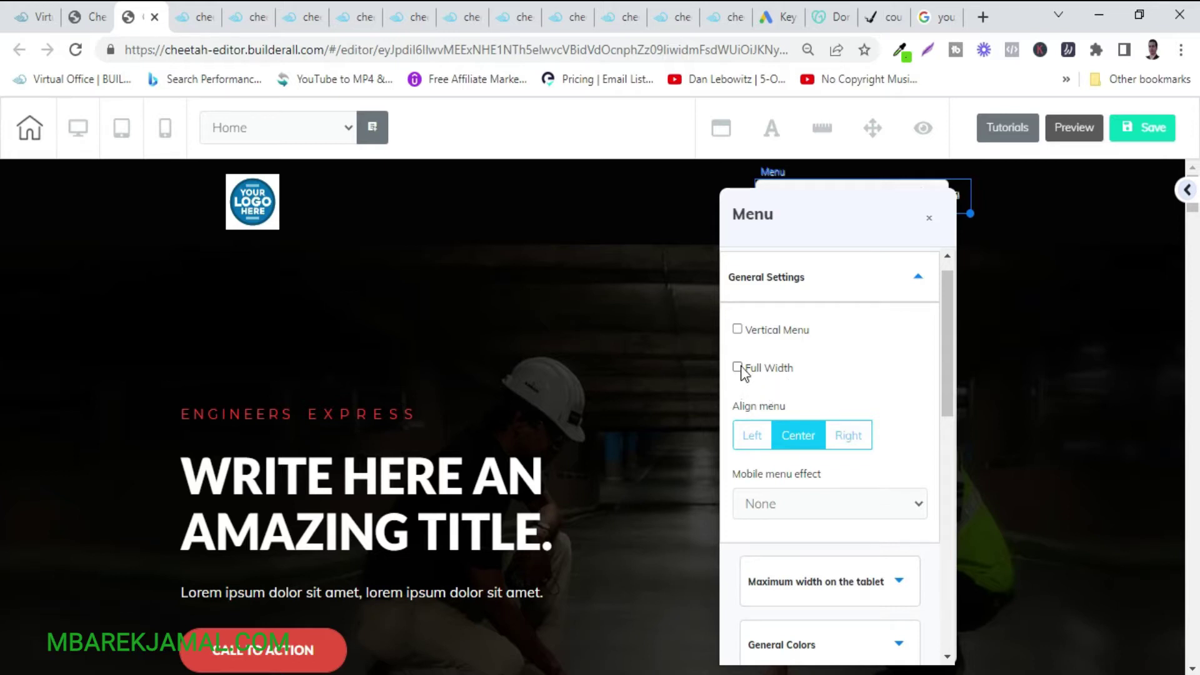
left_click(737, 330)
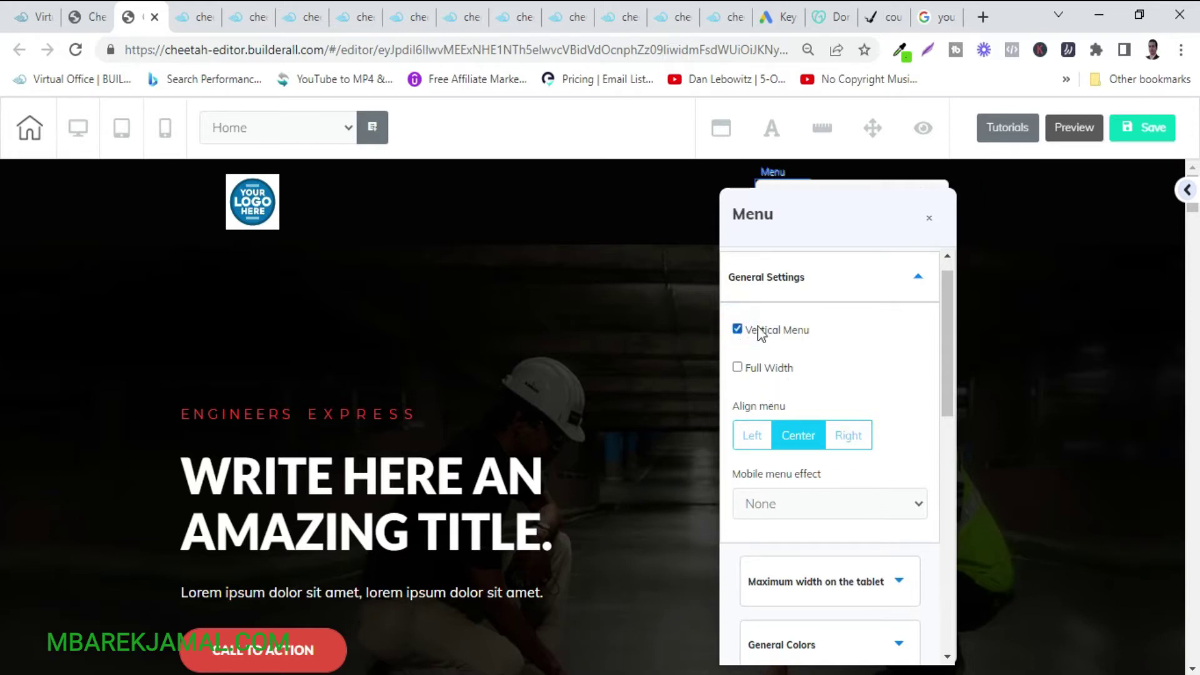
left_click(913, 265)
left_click_drag(803, 225, 788, 372)
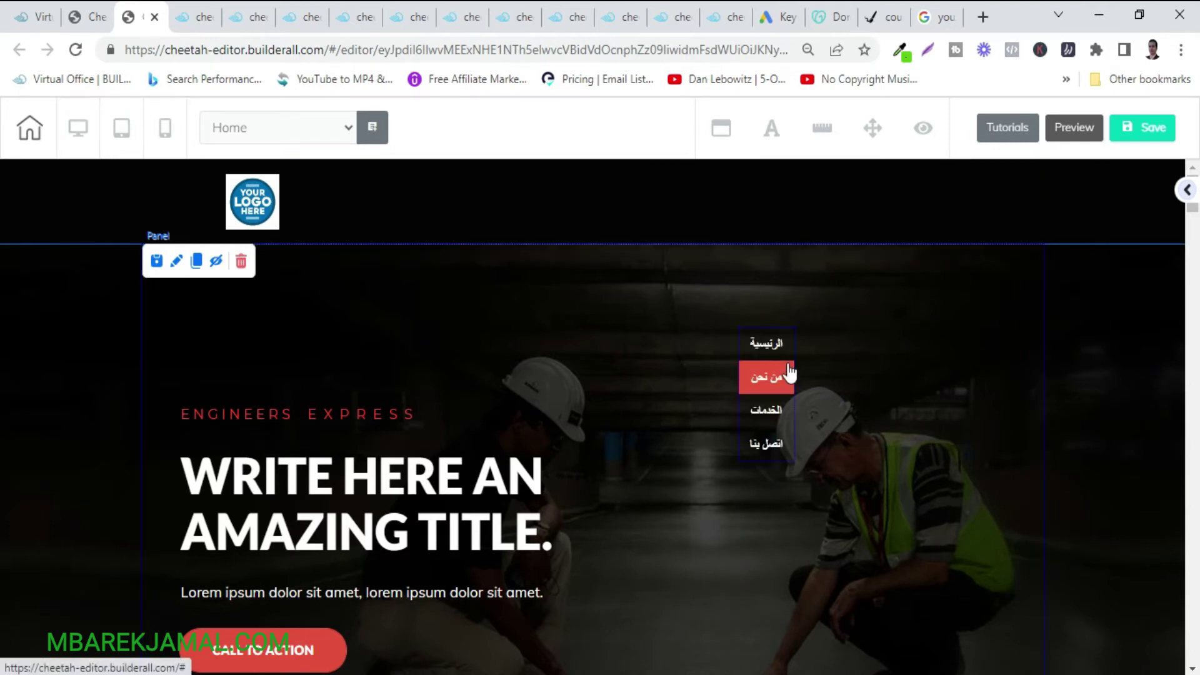
left_click(767, 345)
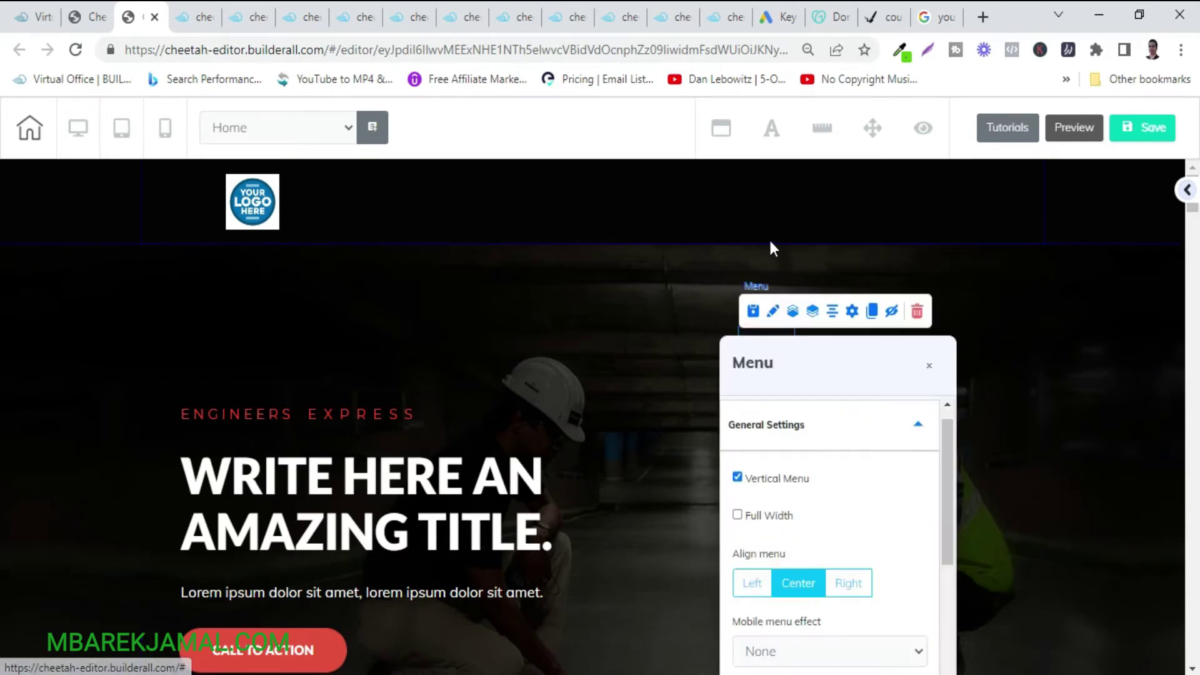
left_click(737, 478)
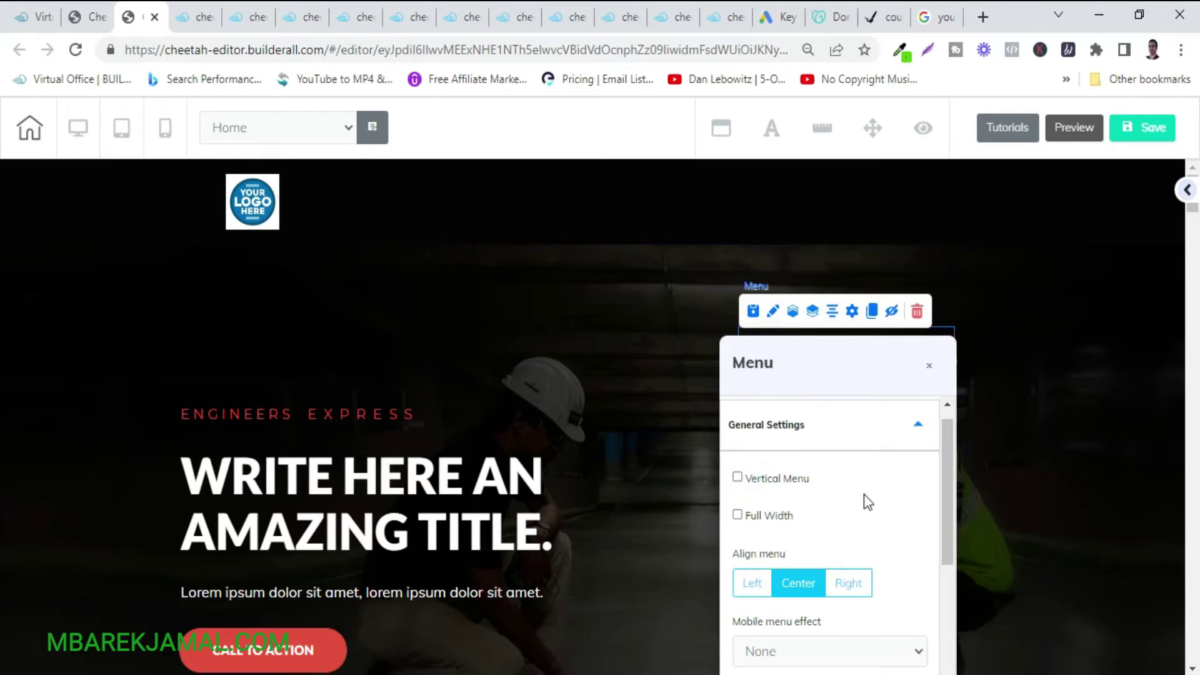
Raise the menu items' font size from 15 to 19 and close the menu settings.
scroll(864, 495, "down", 3)
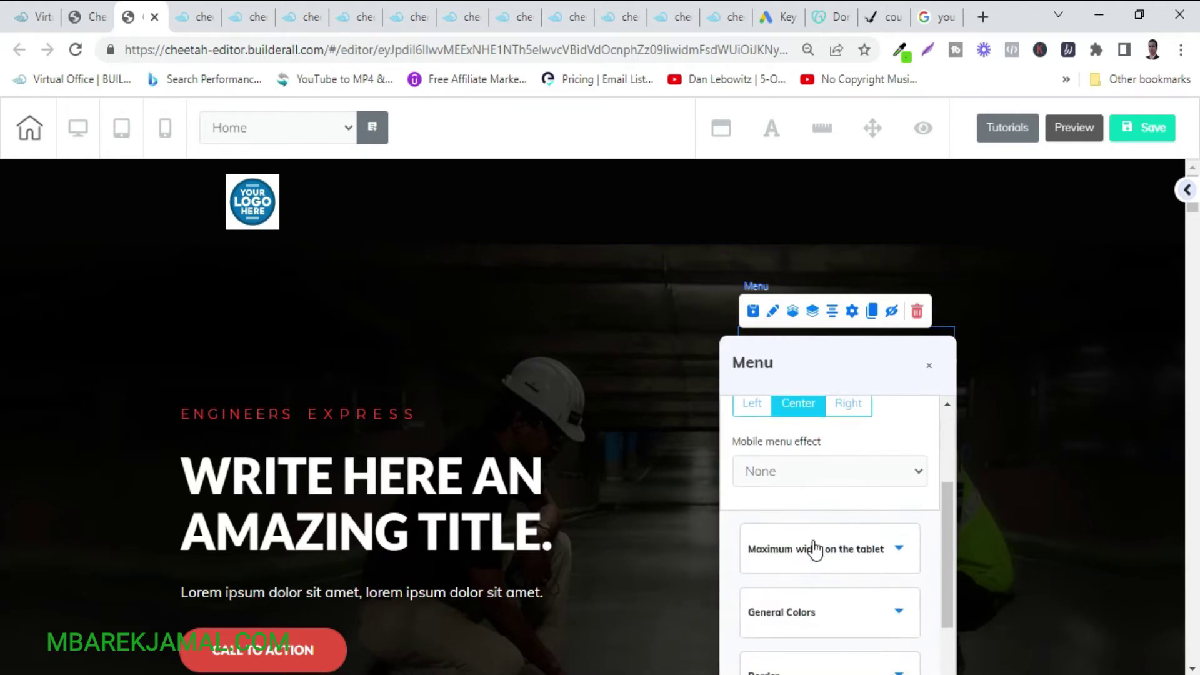
scroll(884, 568, "down", 4)
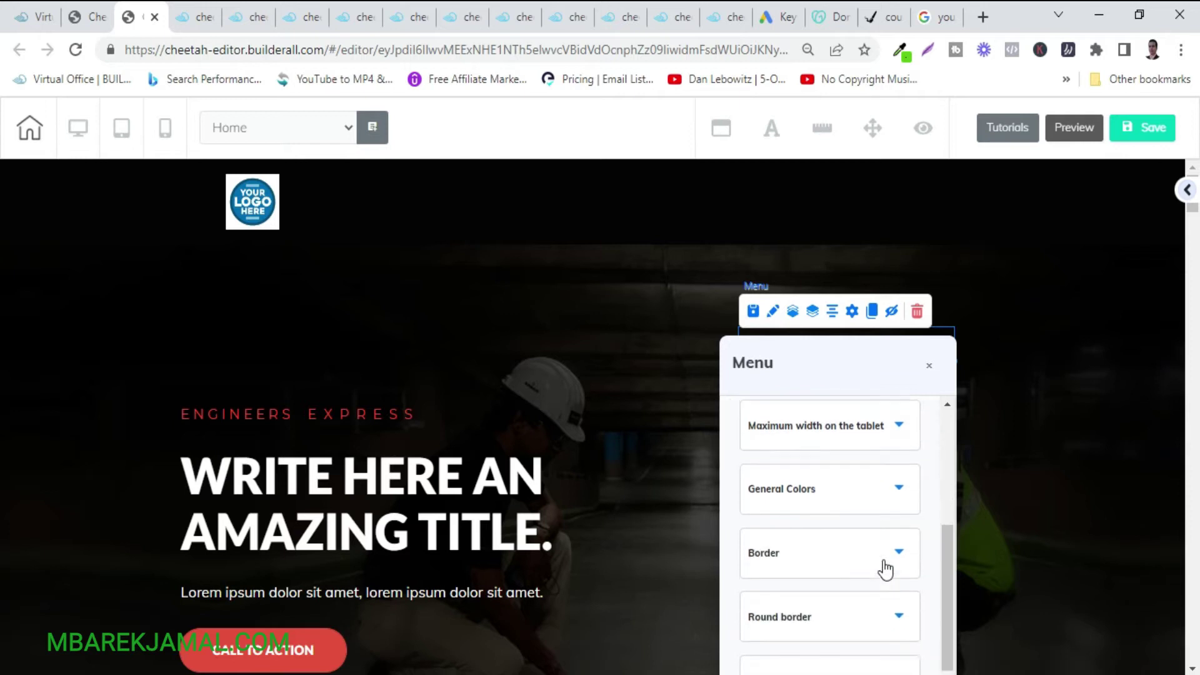
left_click(830, 473)
scroll(753, 594, "down", 1)
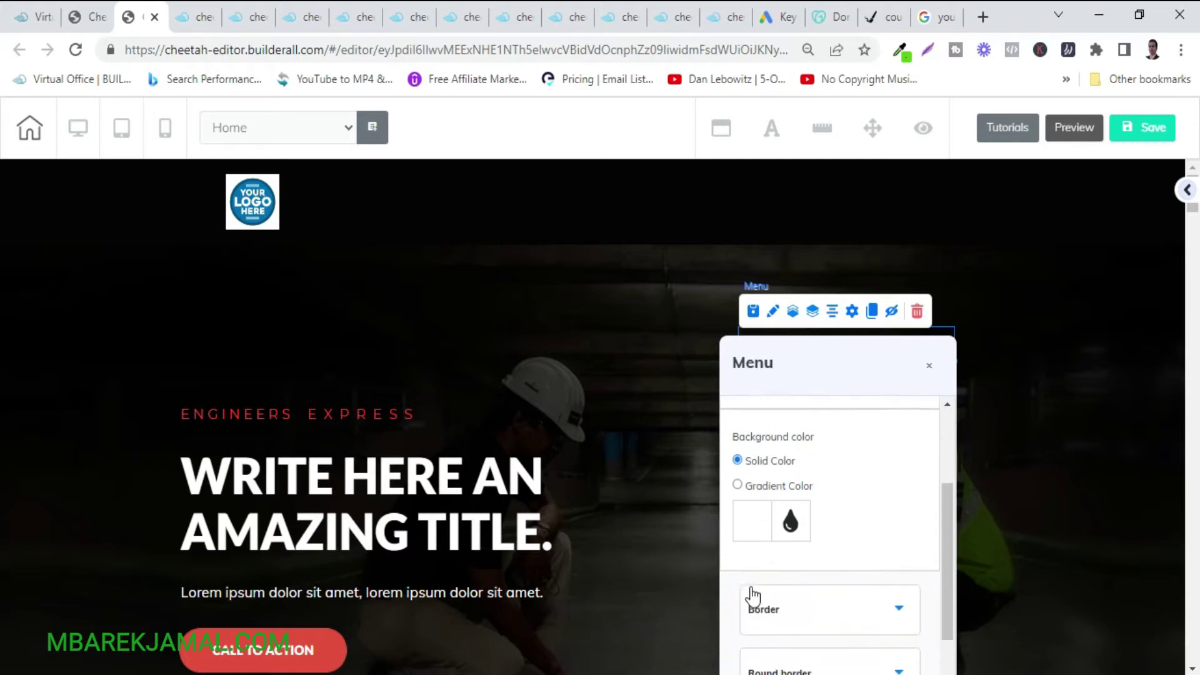
scroll(827, 659, "down", 1)
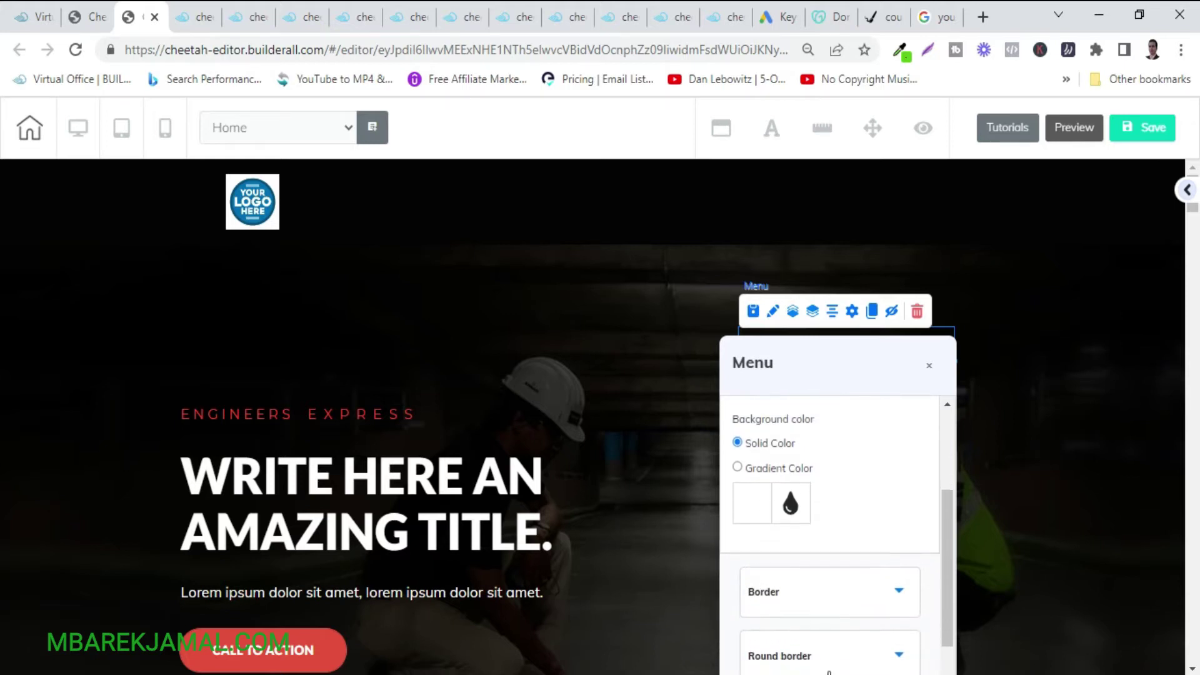
scroll(870, 554, "down", 5)
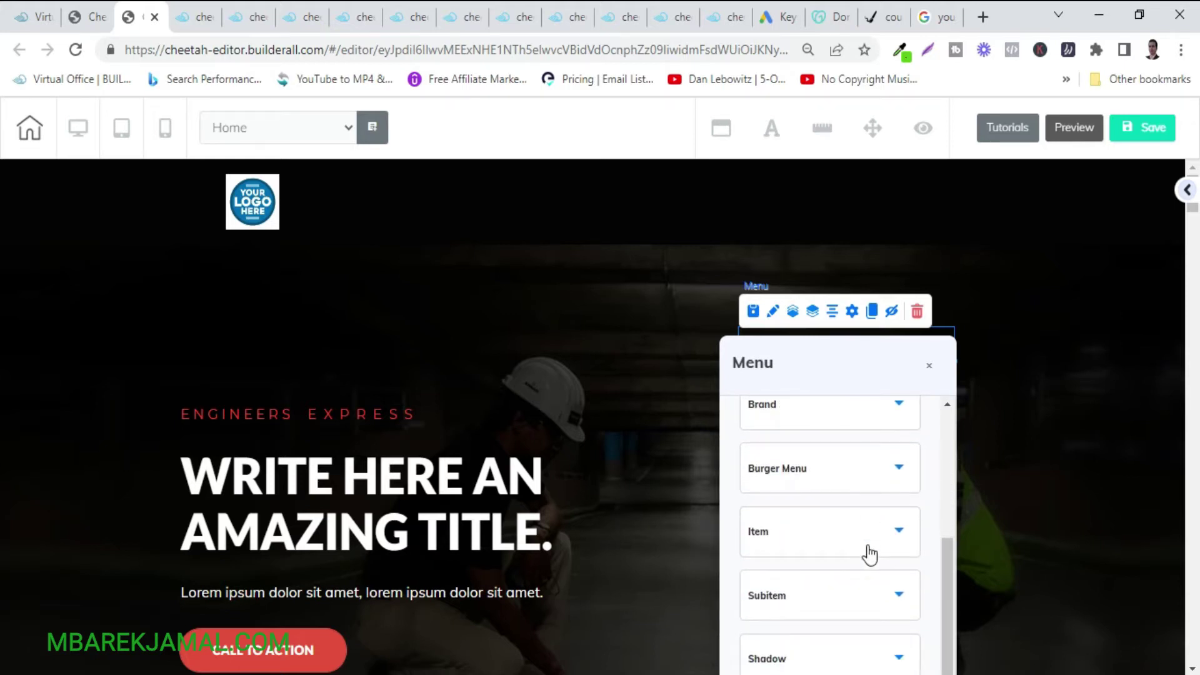
left_click(869, 554)
scroll(776, 621, "down", 4)
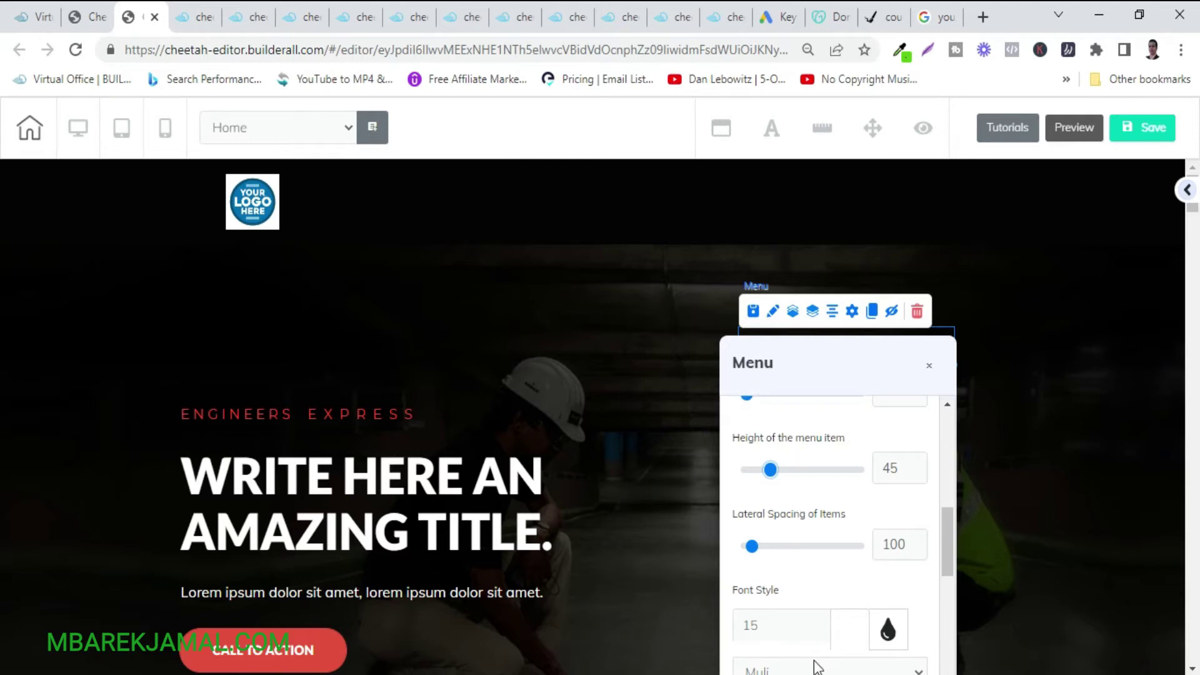
left_click(820, 621)
left_click(820, 622)
left_click(820, 621)
left_click(820, 621)
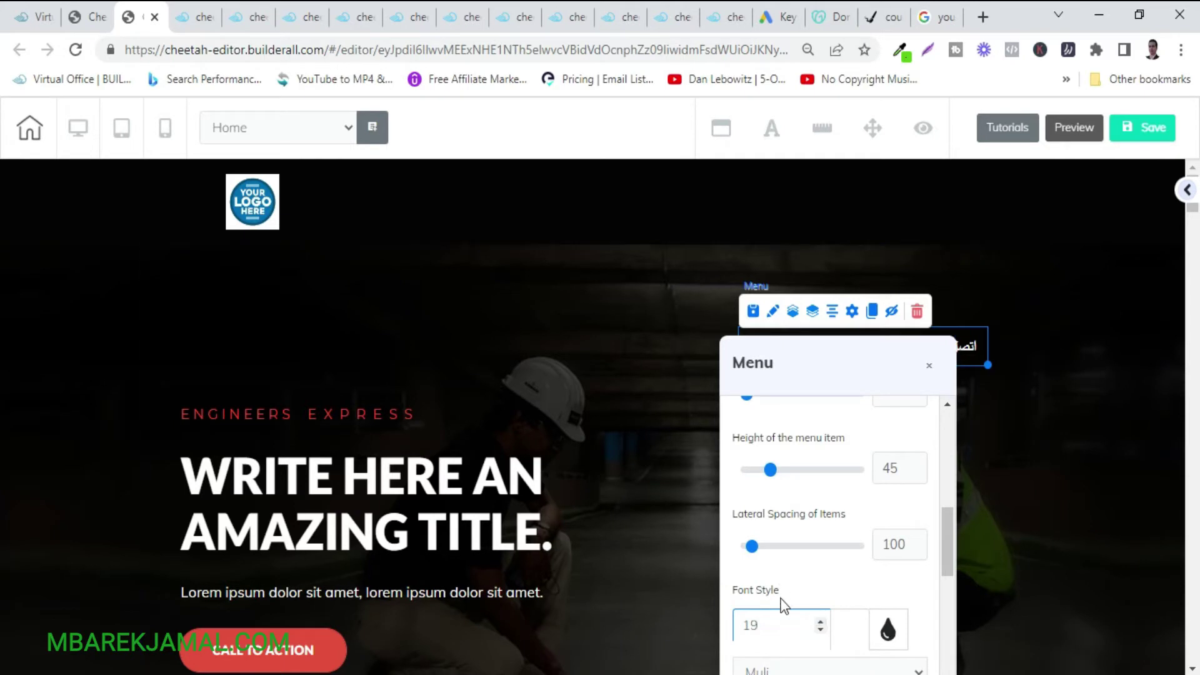
left_click(1078, 309)
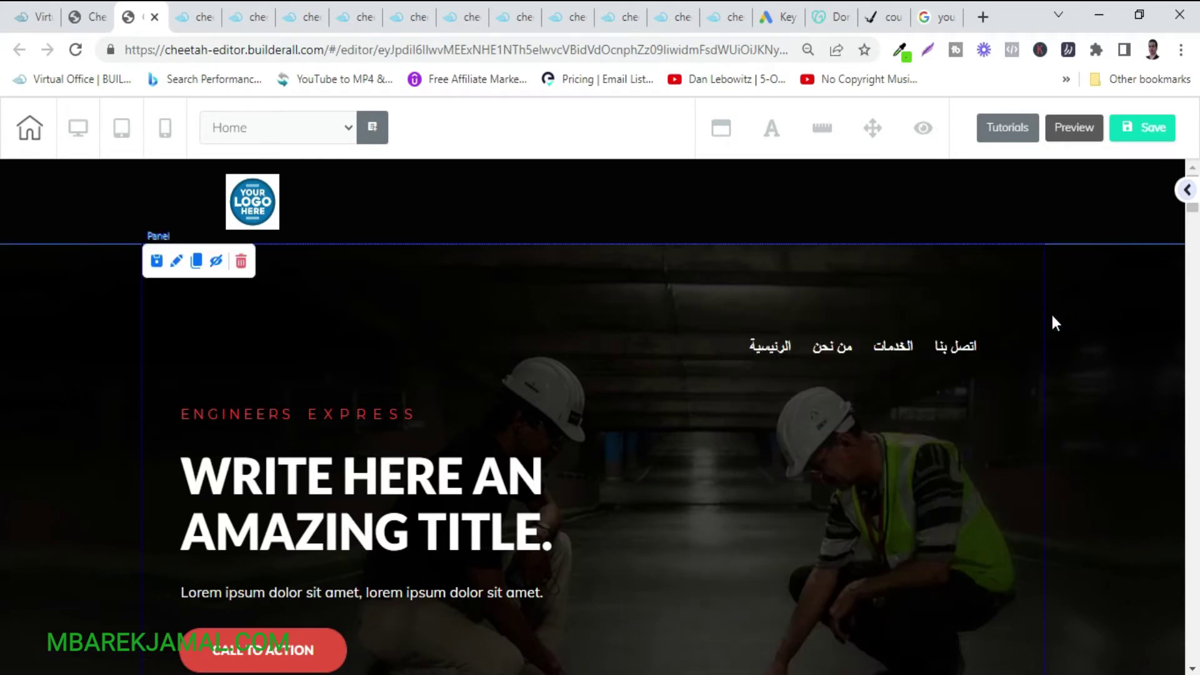
Move the Arabic menu up into the header beside the logo and increase its font size to 22.
left_click_drag(860, 350, 791, 199)
left_click(746, 201)
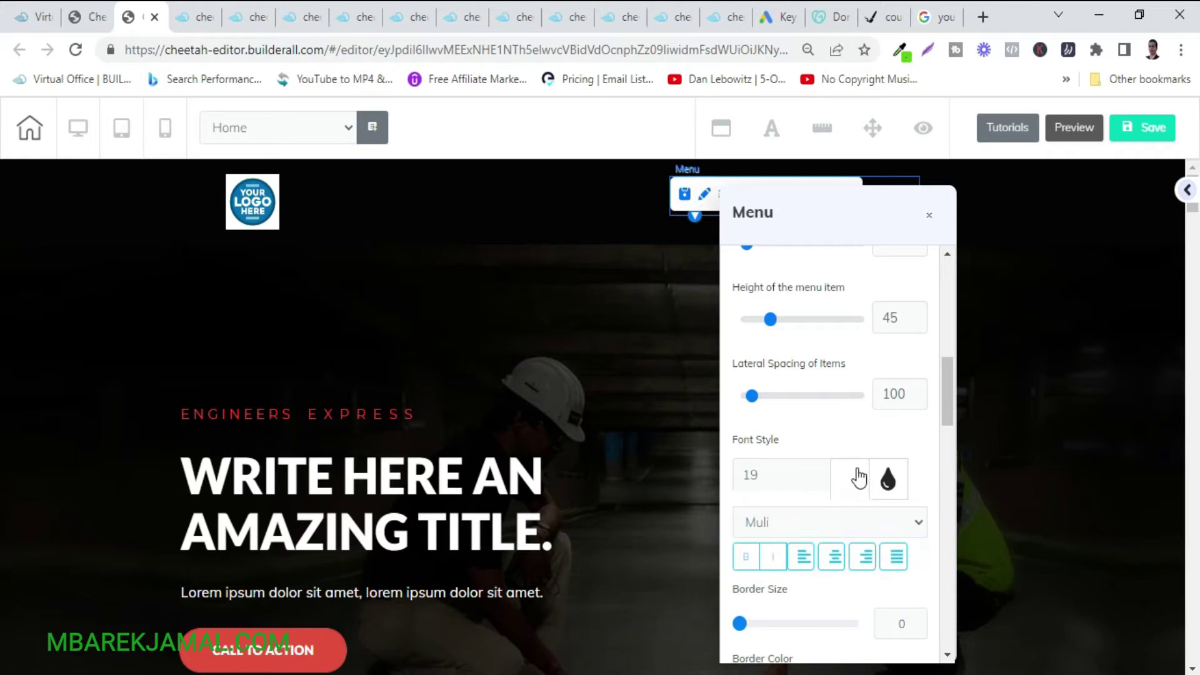
left_click(820, 470)
left_click(820, 470)
left_click(820, 470)
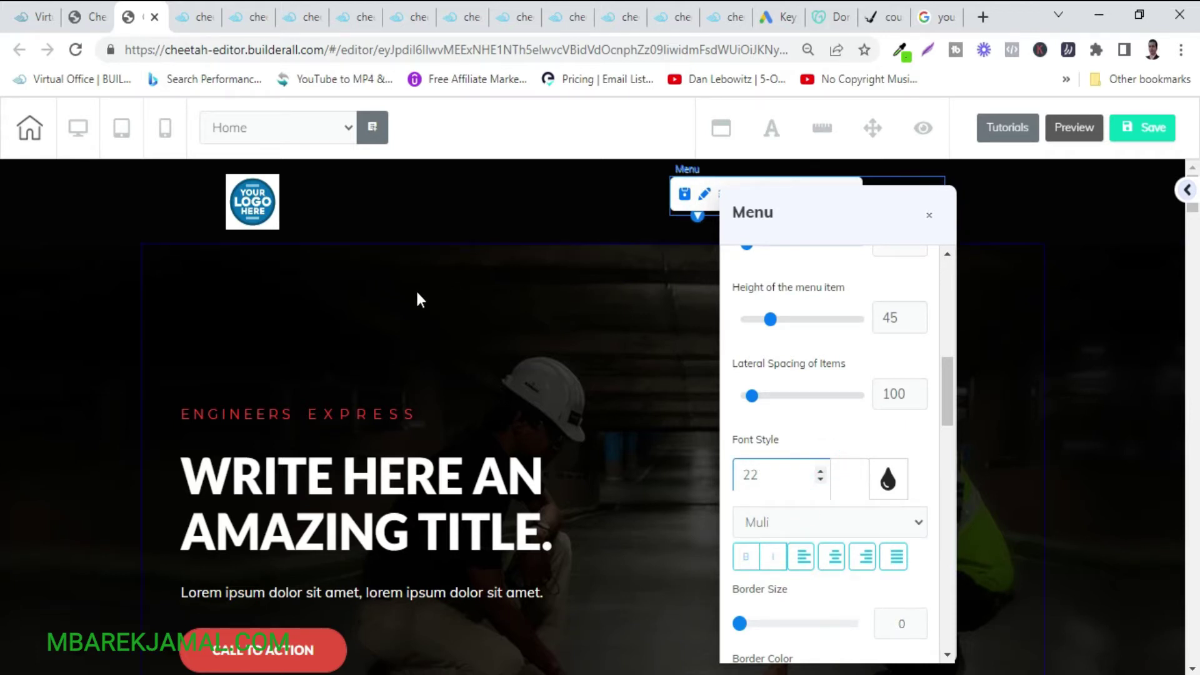
left_click(415, 288)
left_click(792, 196)
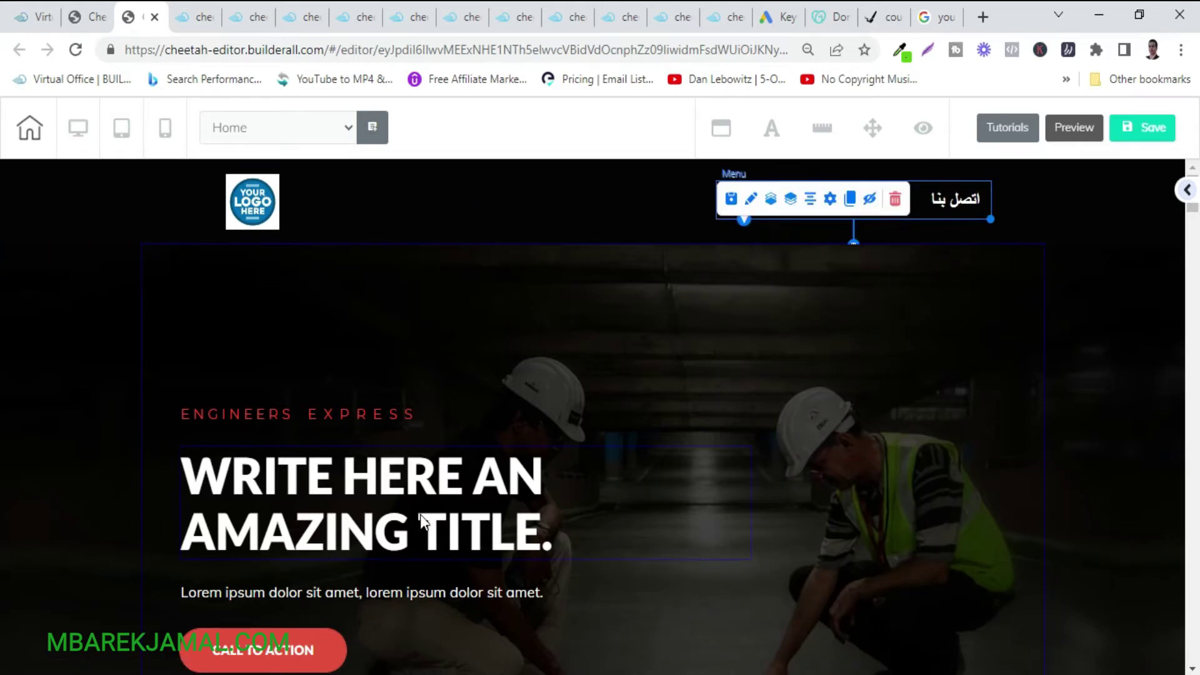
scroll(422, 522, "down", 2)
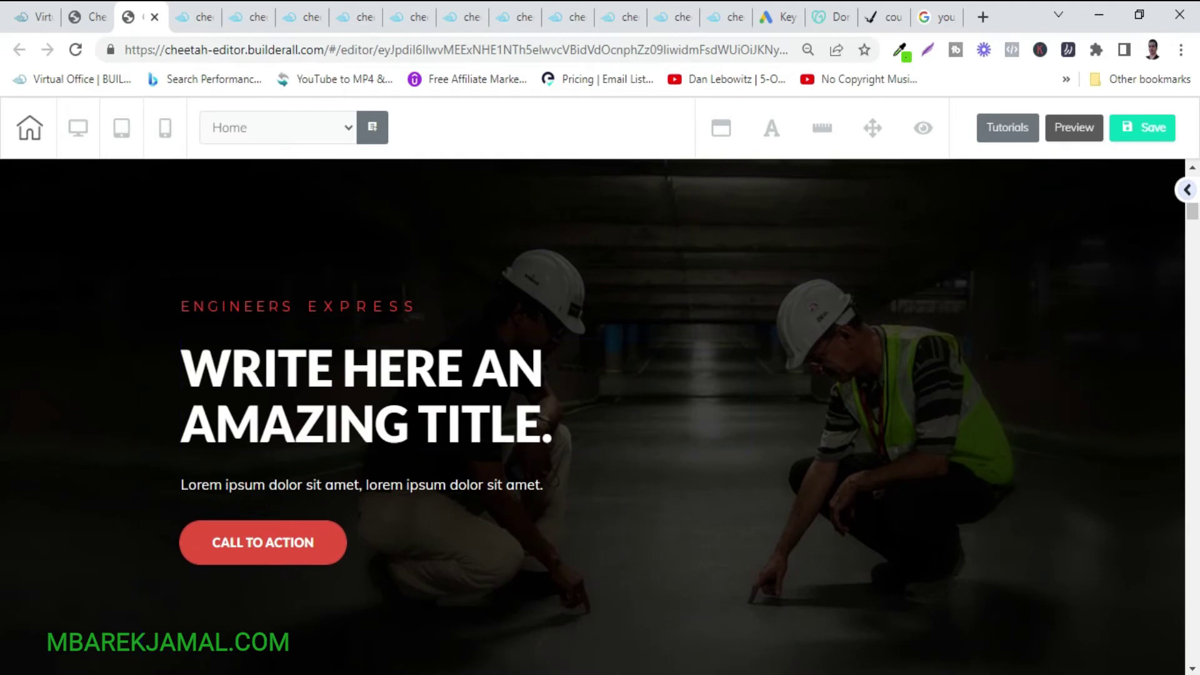
Replace the English hero title with the Arabic headline 'ضع عنوانك الرئيسي هنا'.
left_click(1008, 522)
left_click(566, 440)
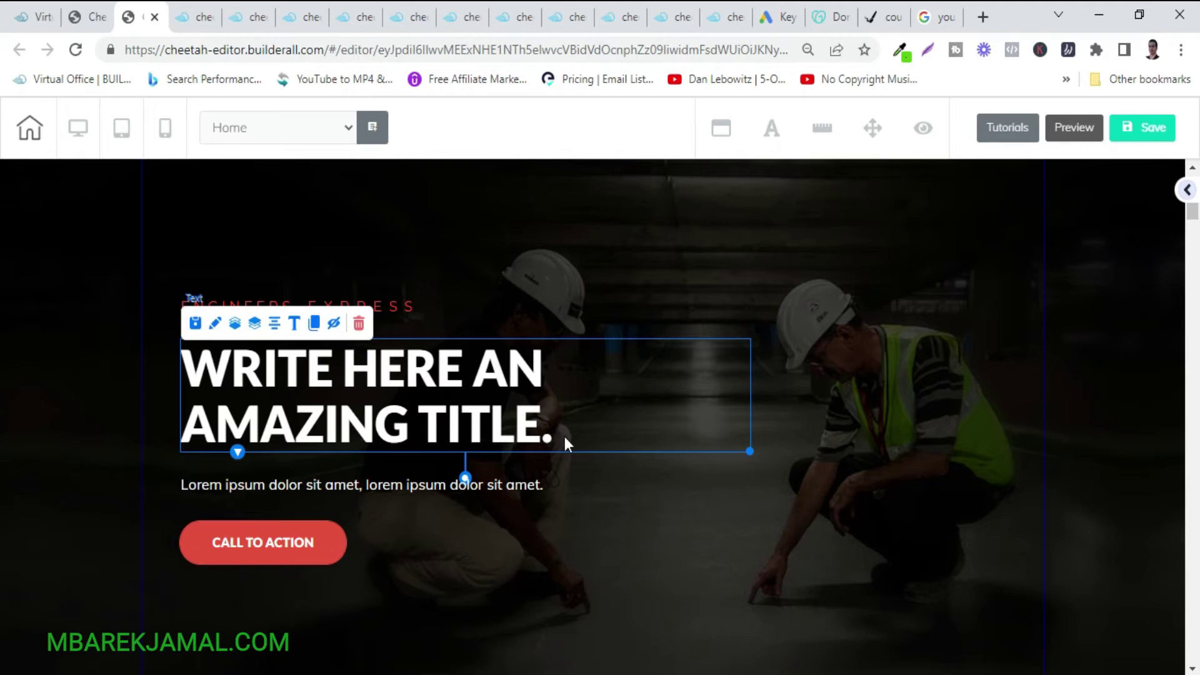
double_click(564, 437)
left_click_drag(562, 434, 200, 364)
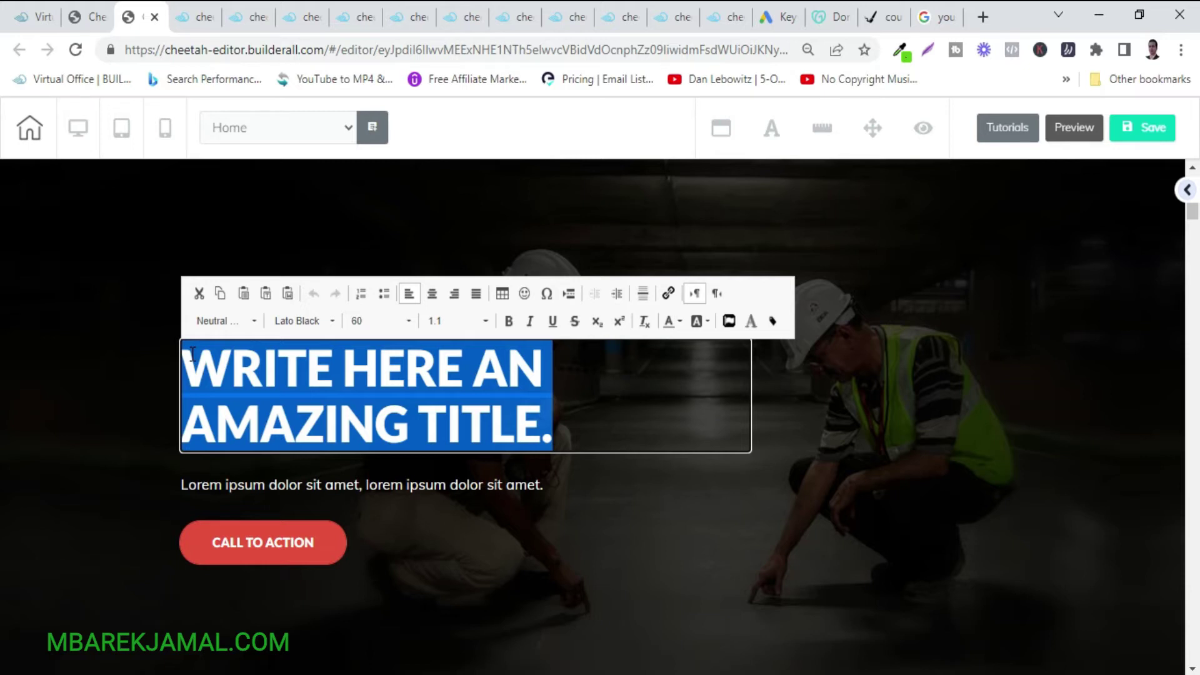
type("ضع")
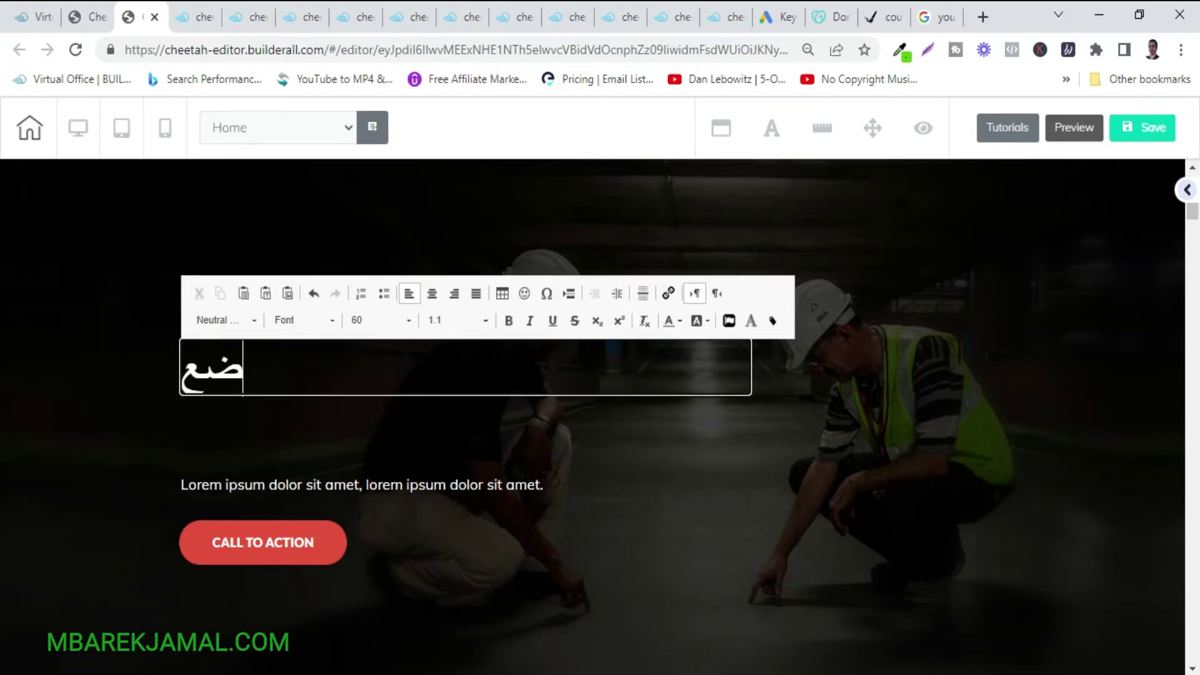
type(" عنو")
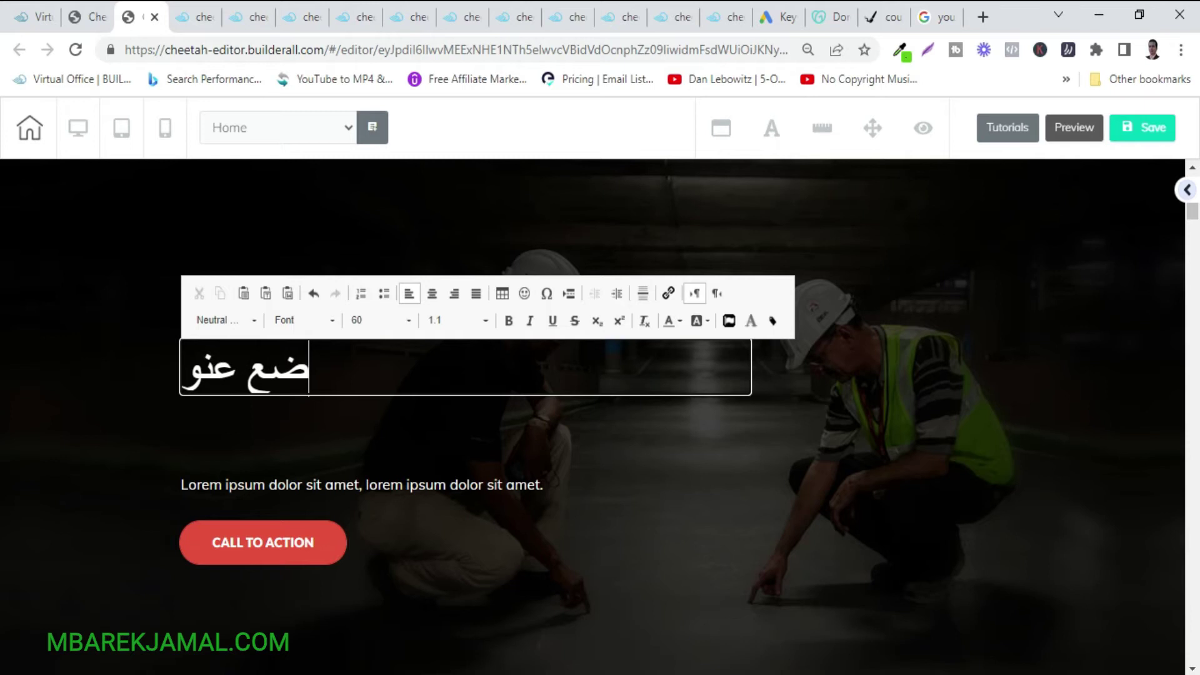
type("انك ال")
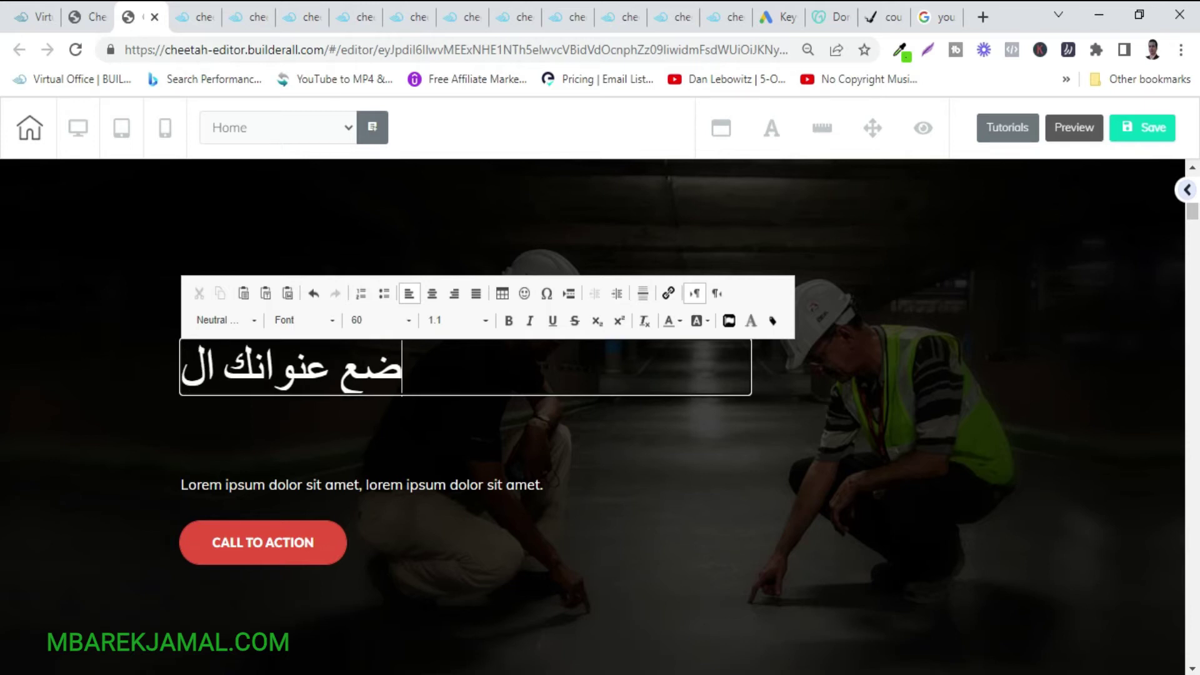
type("رئي")
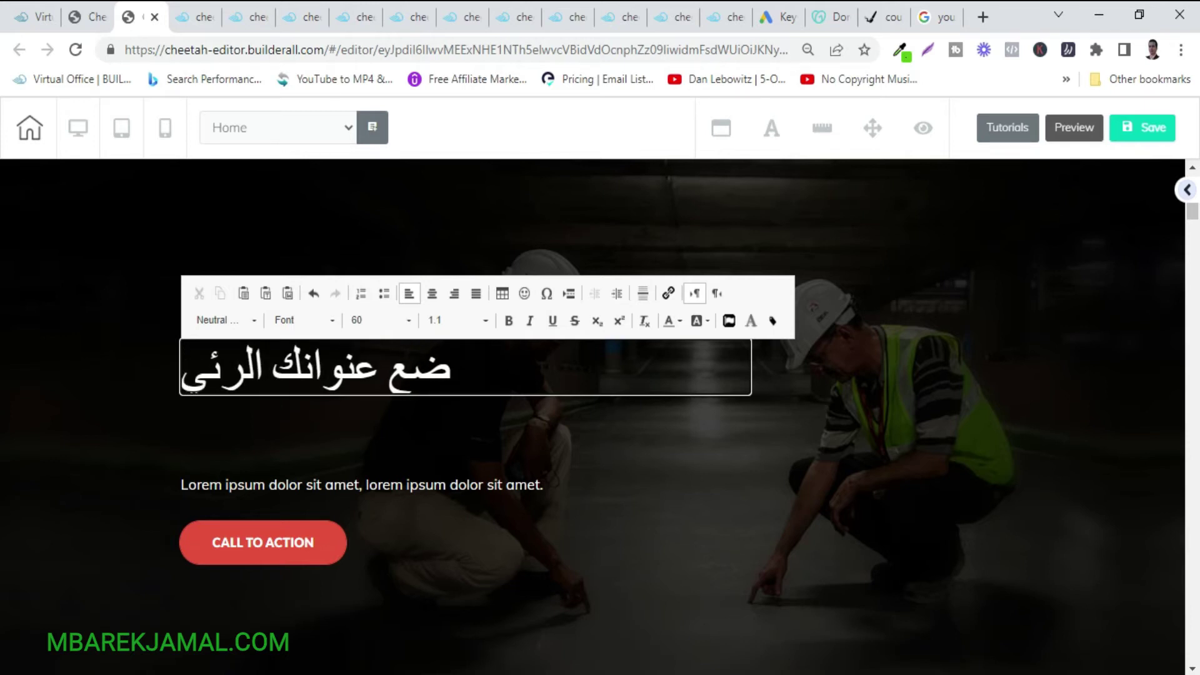
type("سي")
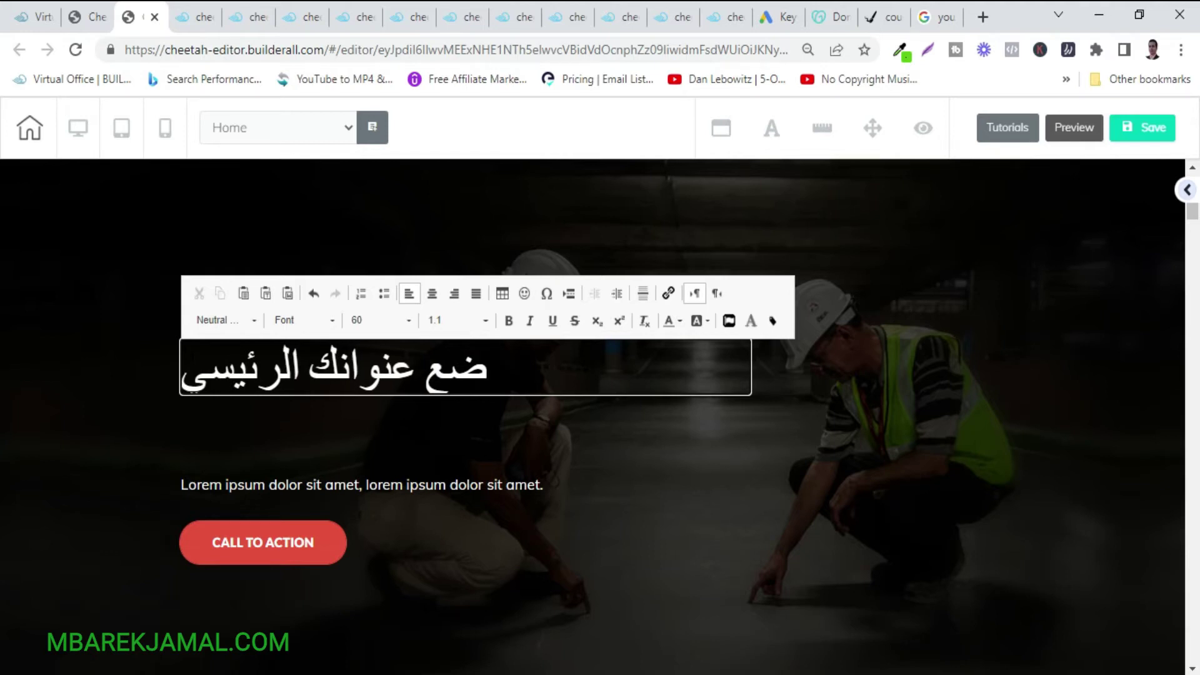
type(" هنا")
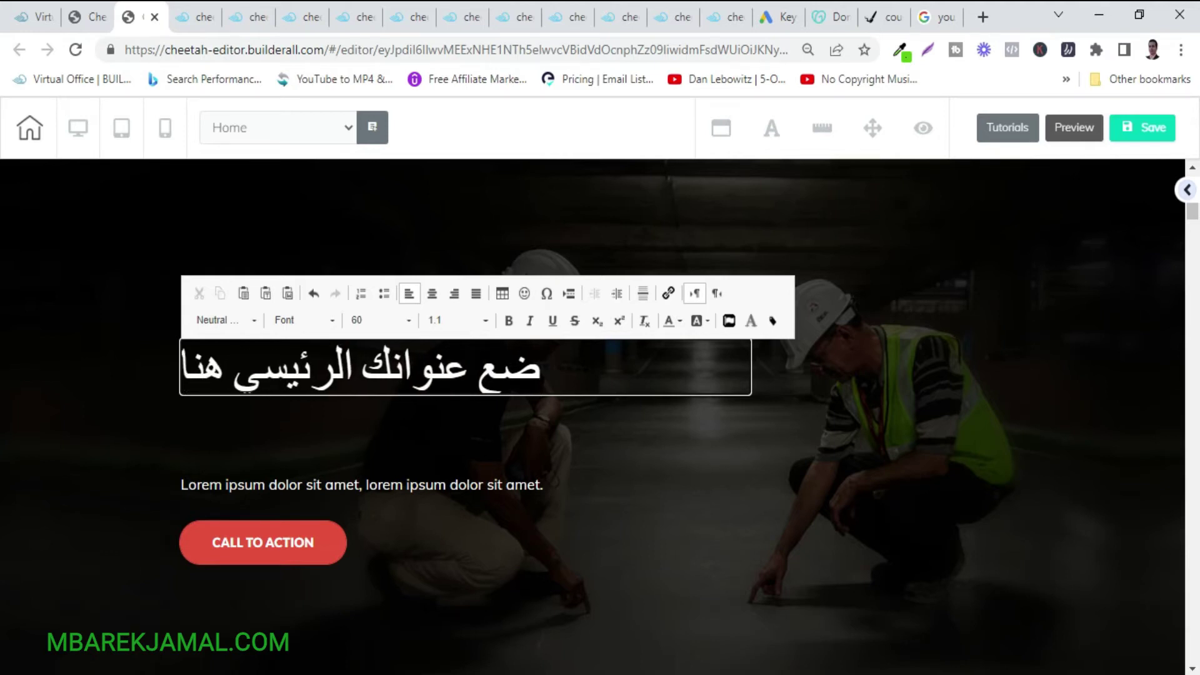
left_click_drag(551, 372, 178, 368)
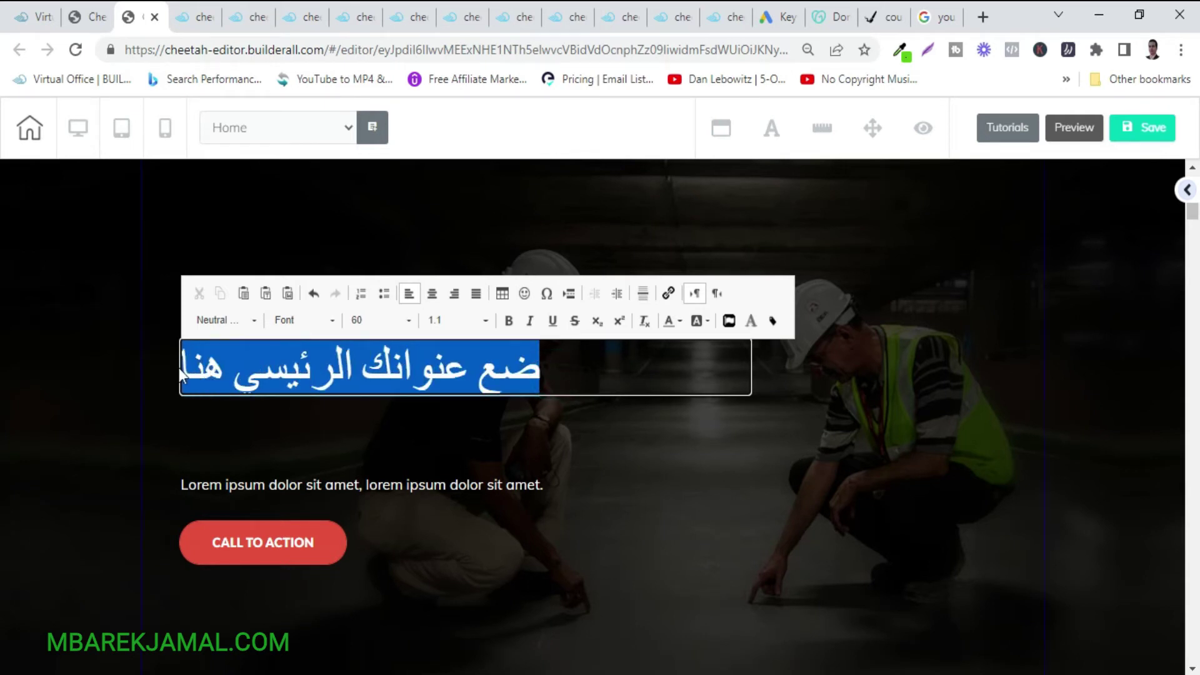
Colour the Arabic headline yellow and move it toward the right side of the hero.
left_click(672, 322)
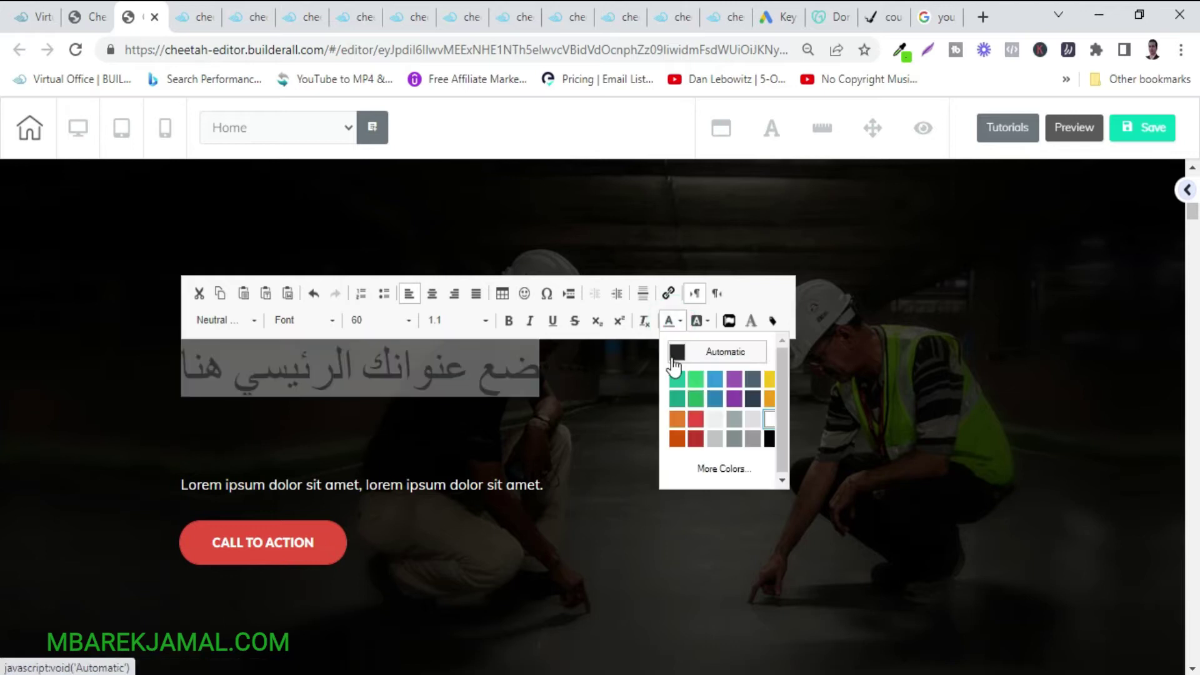
left_click(770, 381)
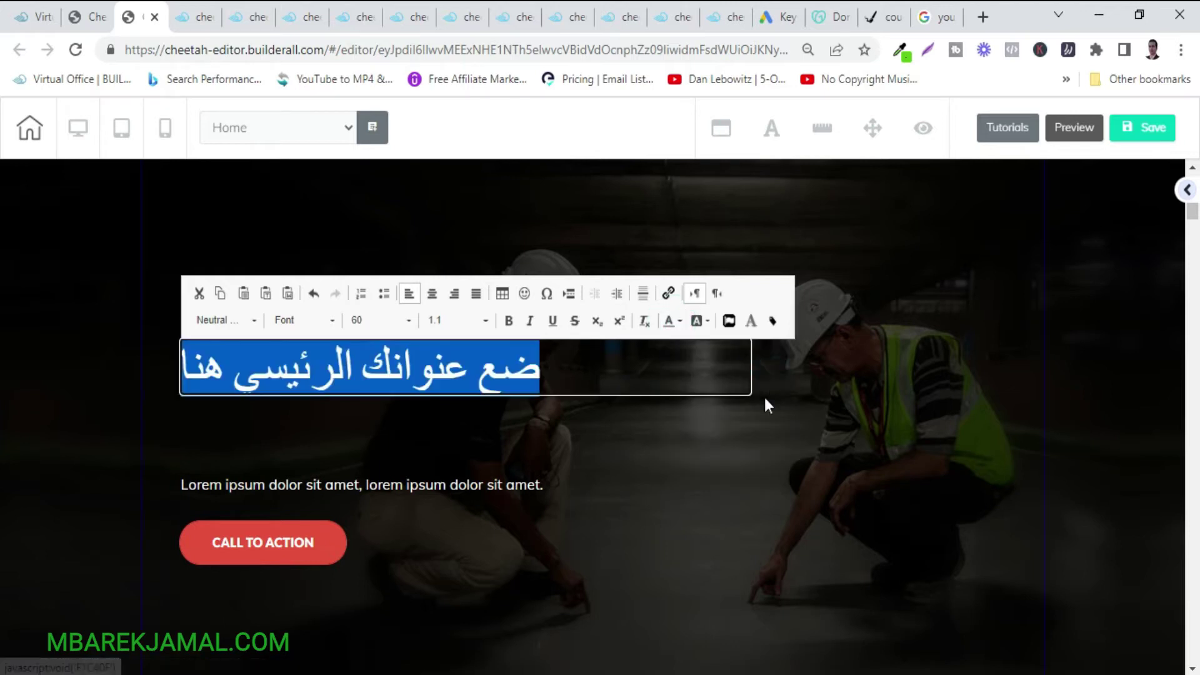
left_click(745, 468)
left_click_drag(459, 366, 756, 415)
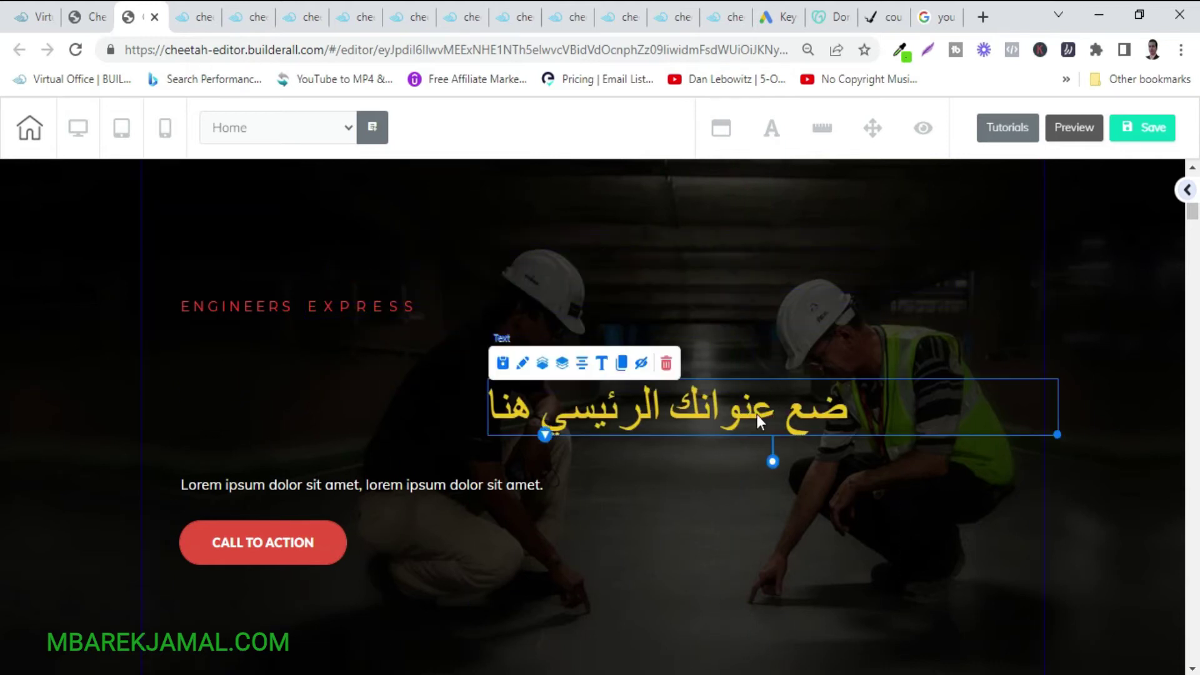
left_click(708, 485)
scroll(706, 478, "up", 2)
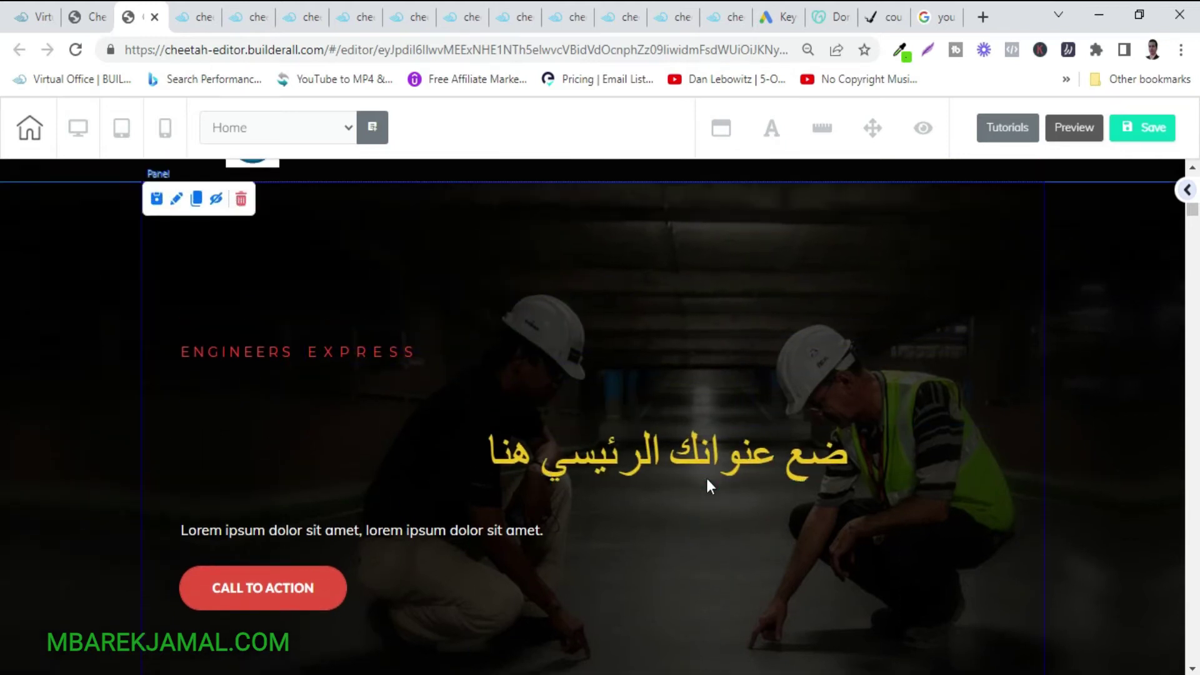
left_click_drag(677, 502, 694, 474)
Centre-align the Arabic headline and set its font size to 80.
double_click(802, 485)
left_click_drag(862, 481, 498, 504)
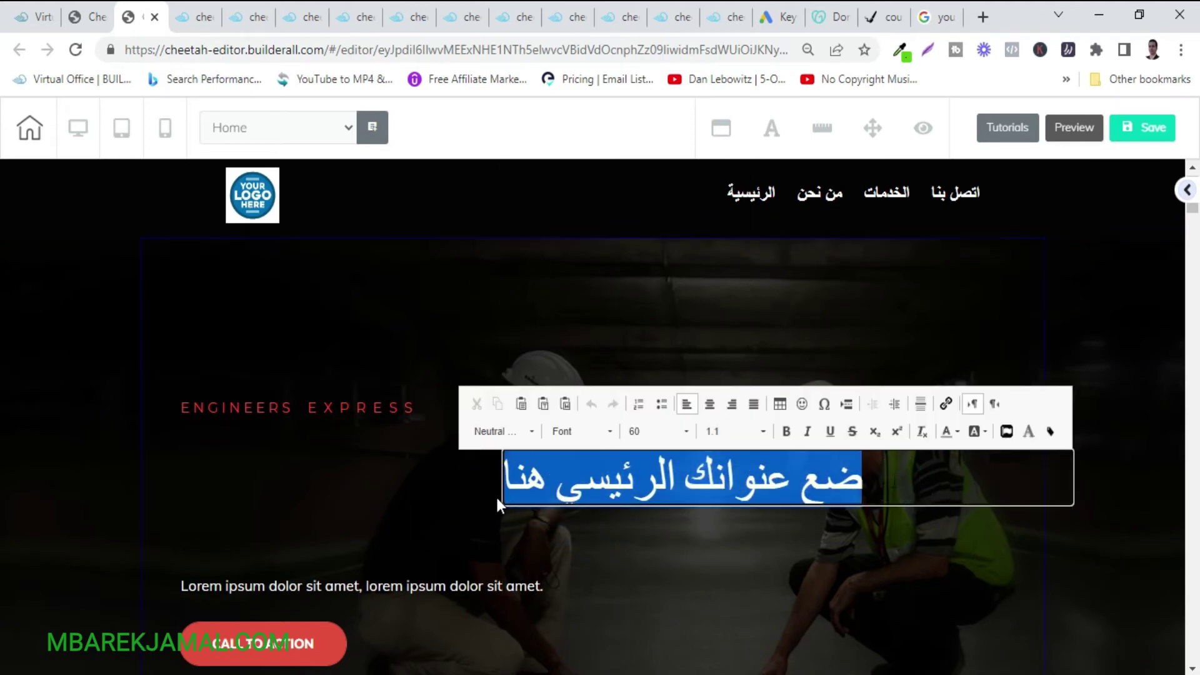
left_click(710, 404)
left_click(685, 432)
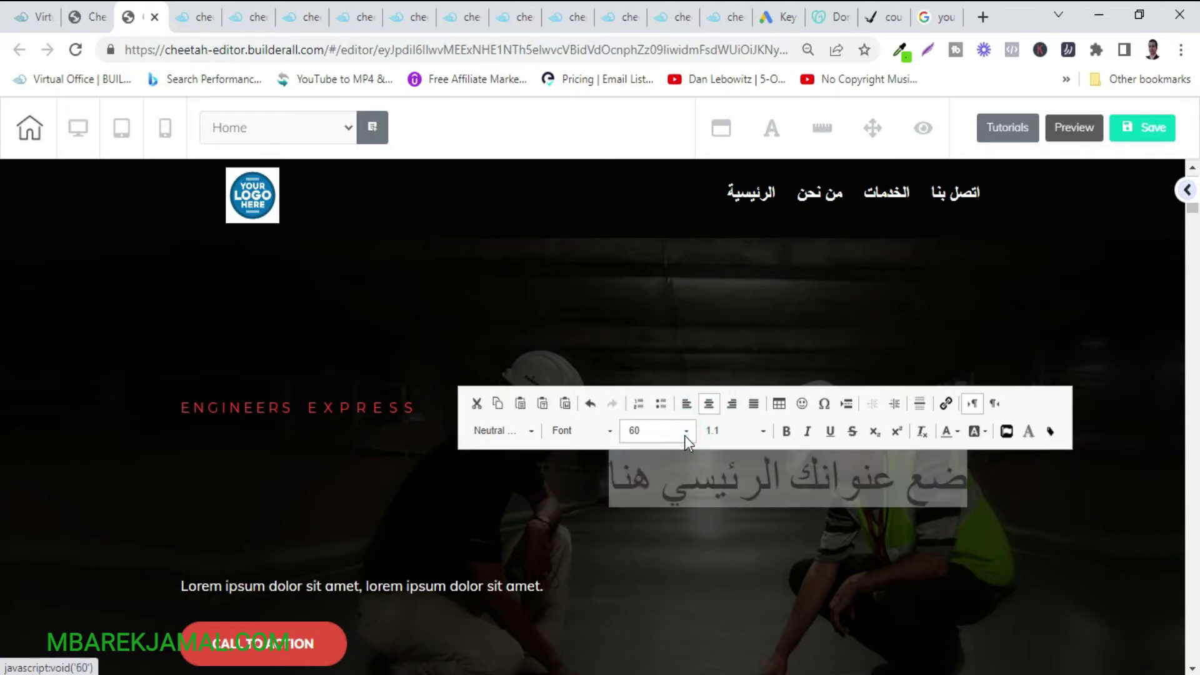
scroll(672, 508, "down", 2)
scroll(672, 508, "down", 2)
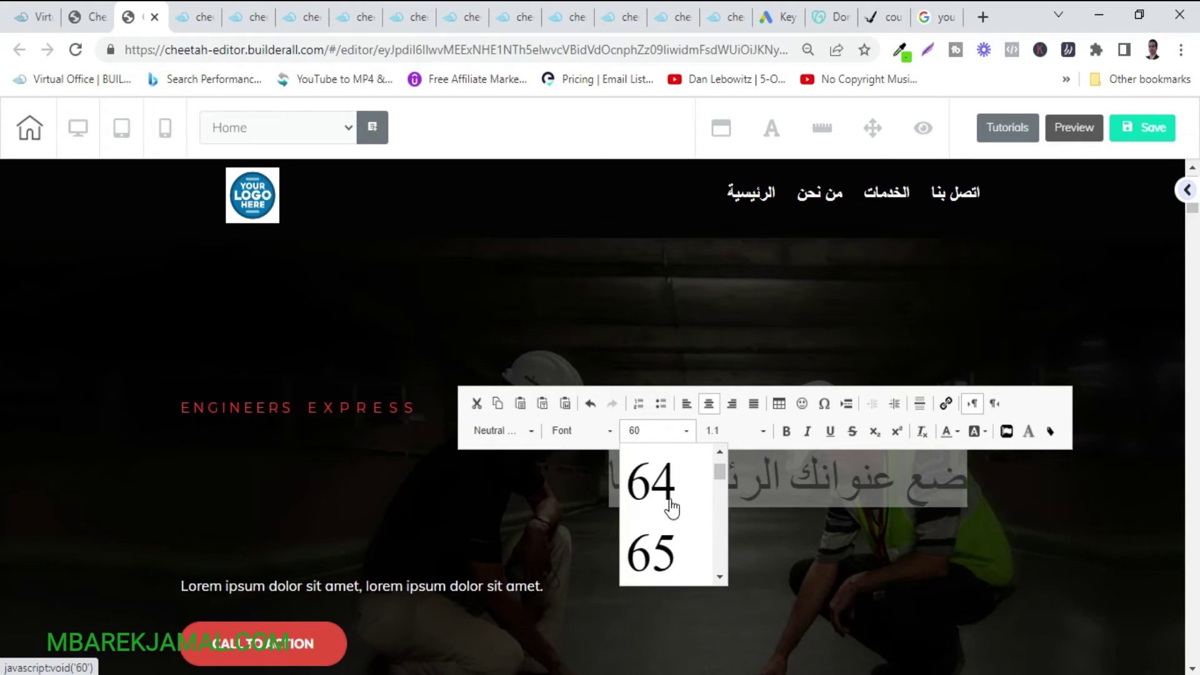
left_click(653, 564)
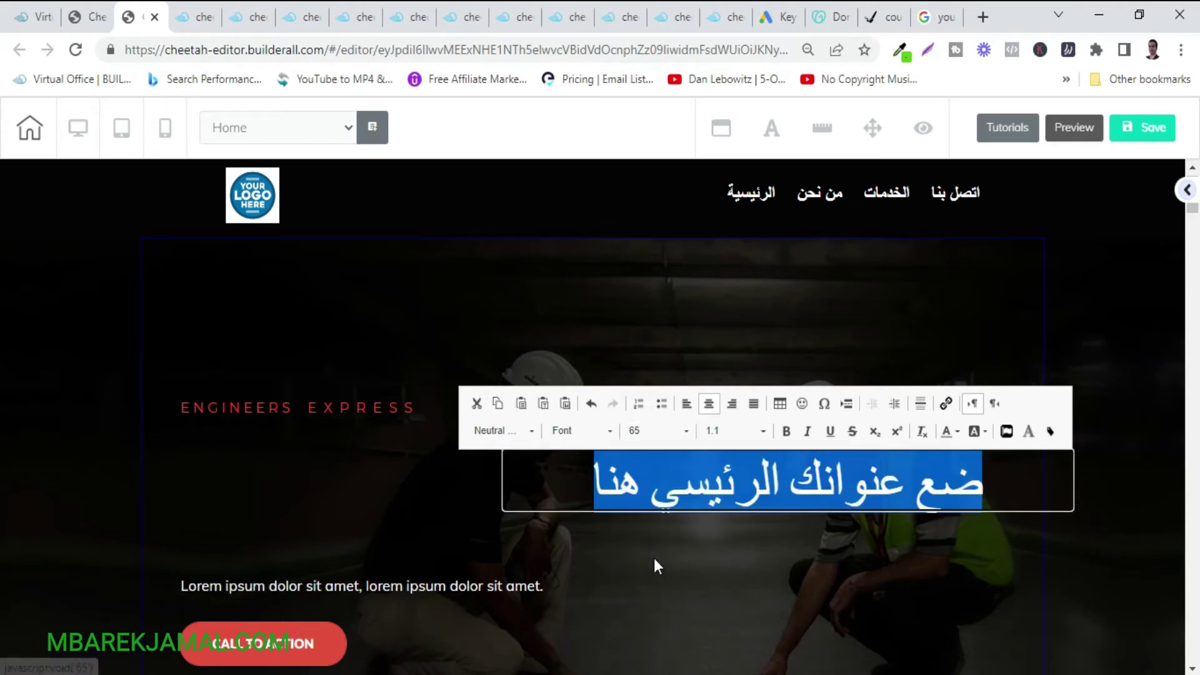
left_click(668, 431)
scroll(659, 534, "down", 15)
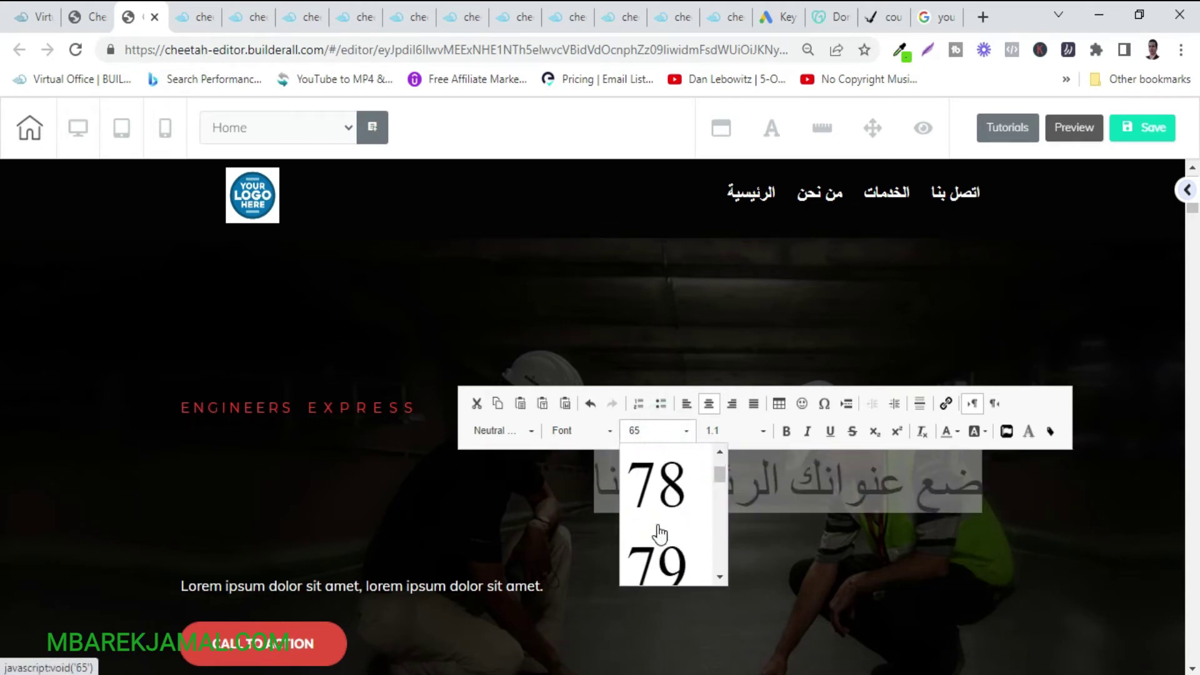
left_click(657, 549)
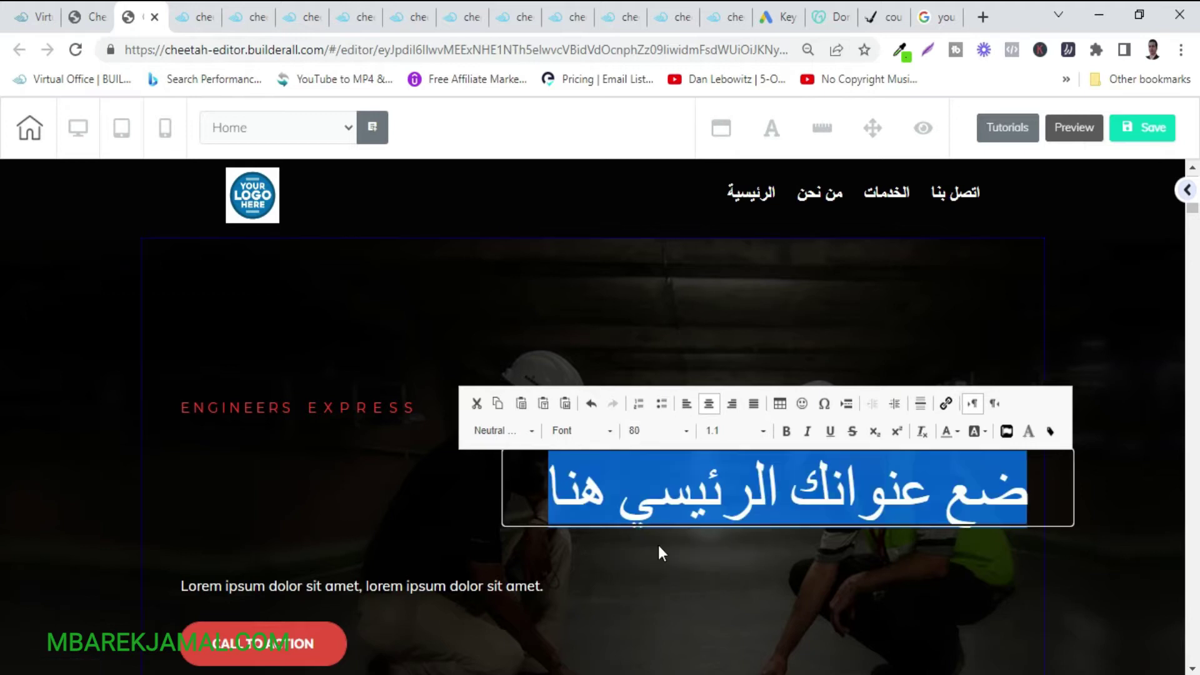
Browse the paragraph format and font lists without changing them, leaving the headline as is.
left_click(519, 431)
scroll(517, 513, "down", 5)
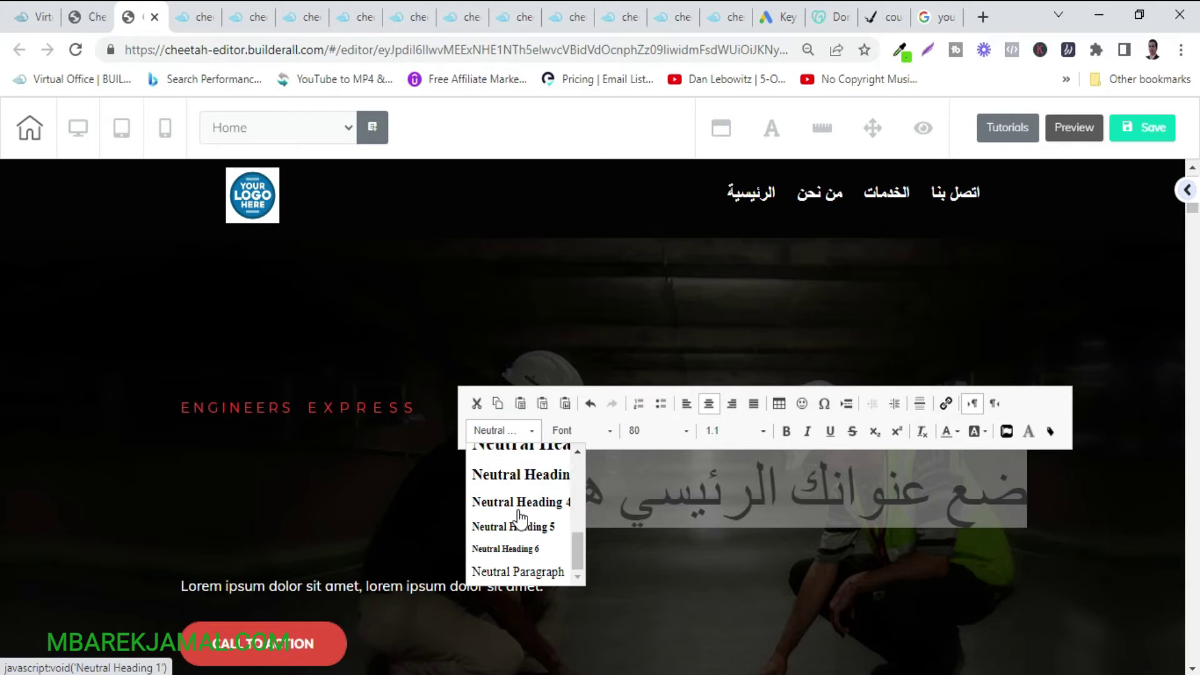
scroll(519, 494, "up", 10)
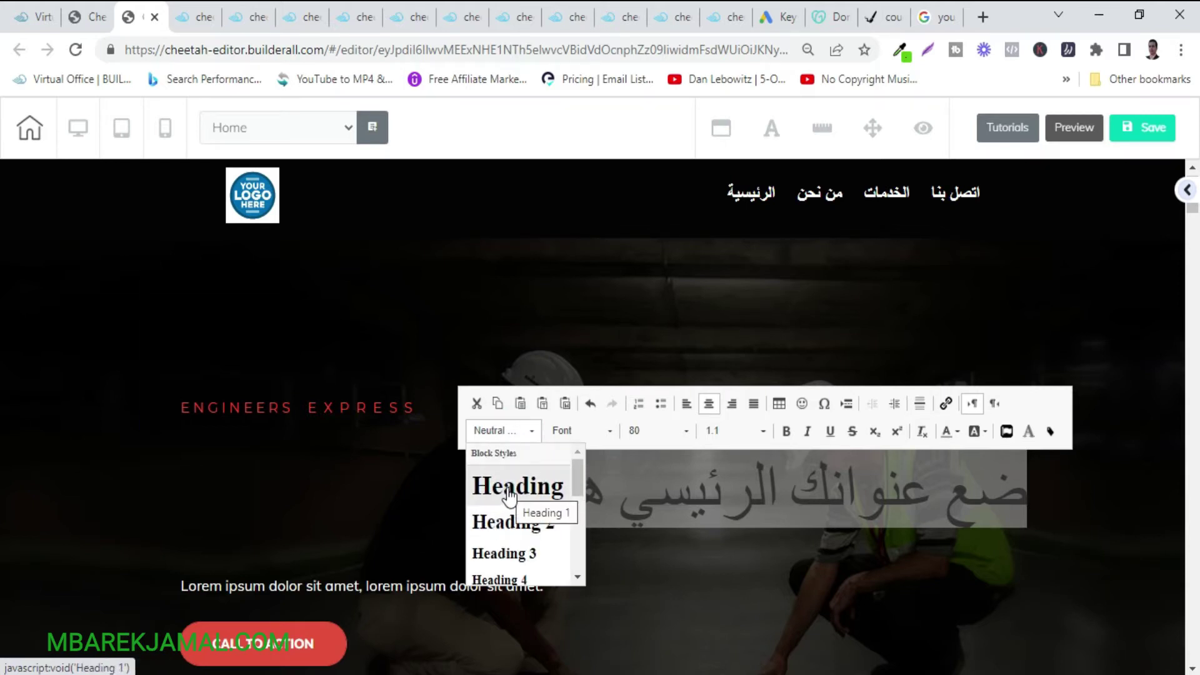
left_click(609, 431)
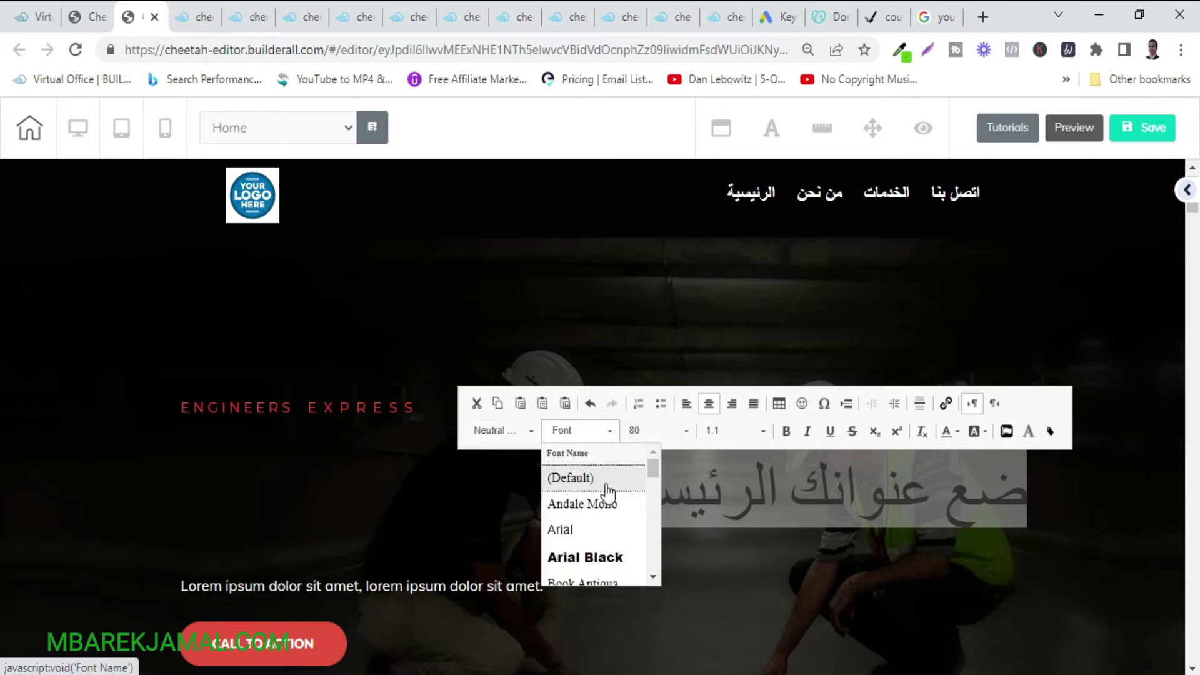
scroll(608, 500, "down", 4)
scroll(607, 503, "up", 4)
scroll(610, 500, "down", 8)
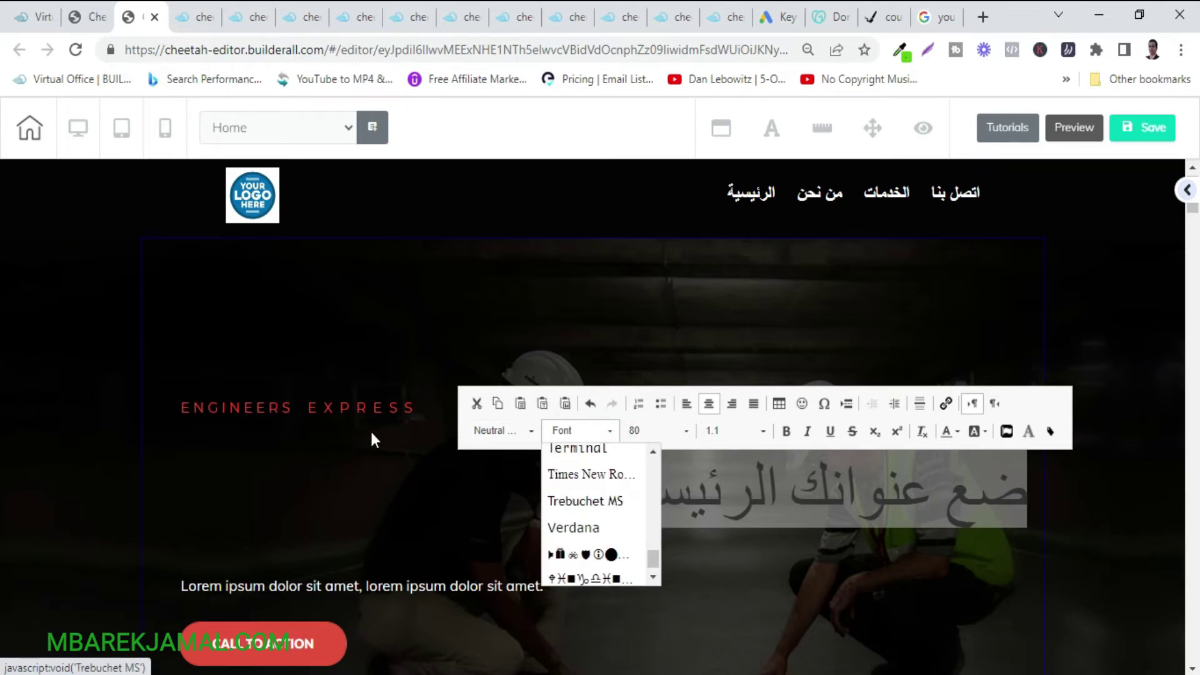
left_click(340, 416)
Select the red ENGINEERS EXPRESS tagline text and bring up its font size list, currently at 17.
double_click(421, 408)
left_click_drag(420, 407, 243, 408)
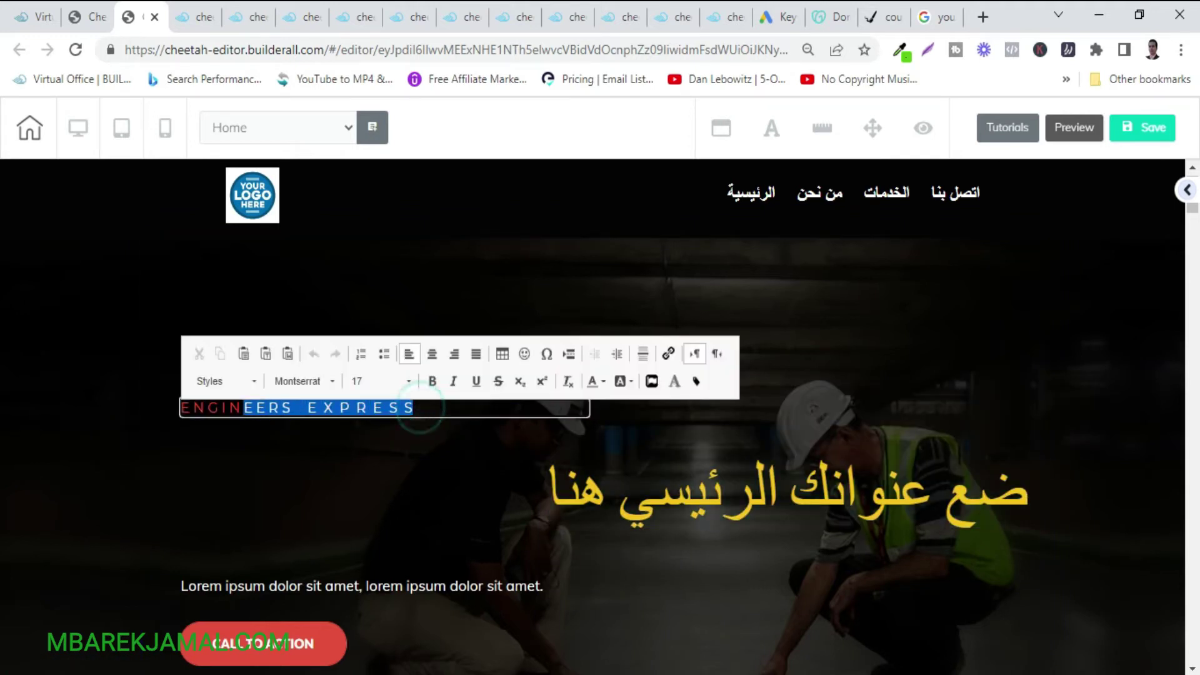
left_click(399, 383)
scroll(391, 481, "down", 3)
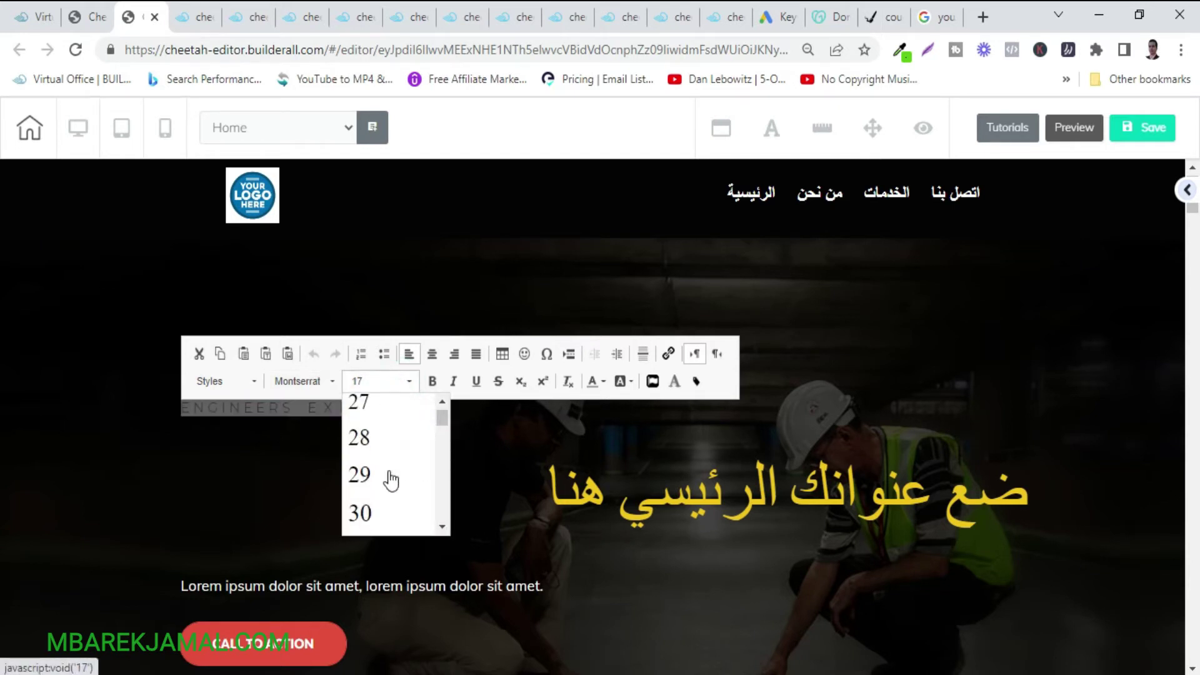
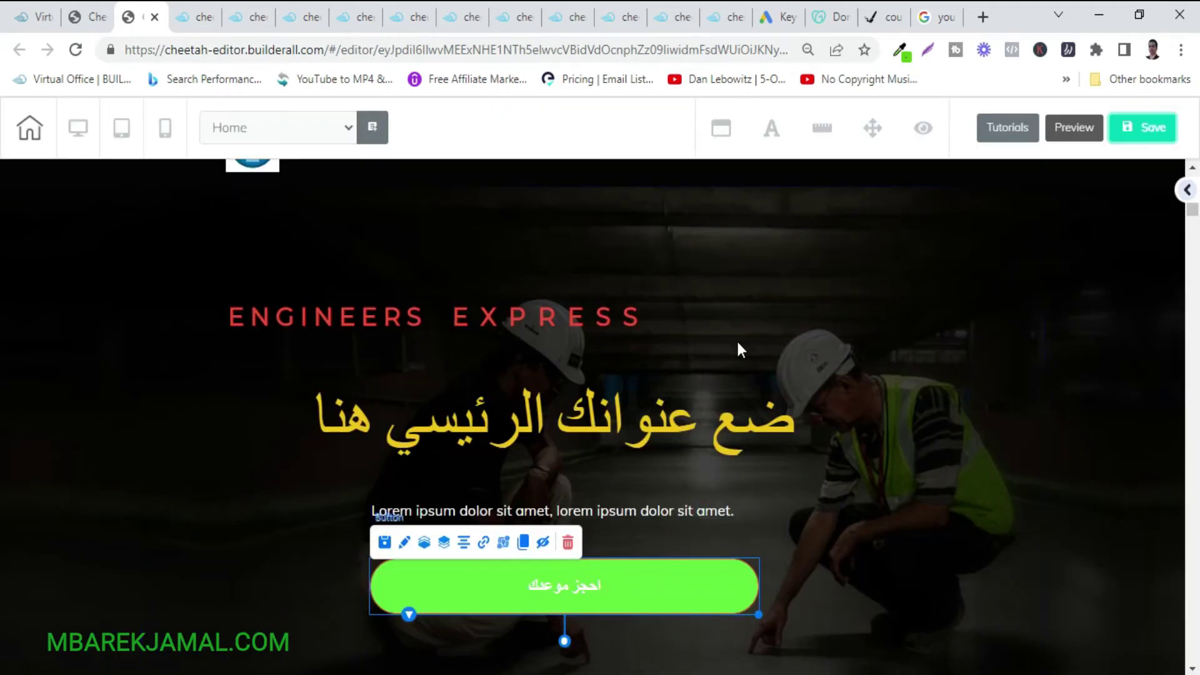
Save and publish the Cheetah site, open the live website and select its web address.
key("ctrl+s")
left_click(726, 458)
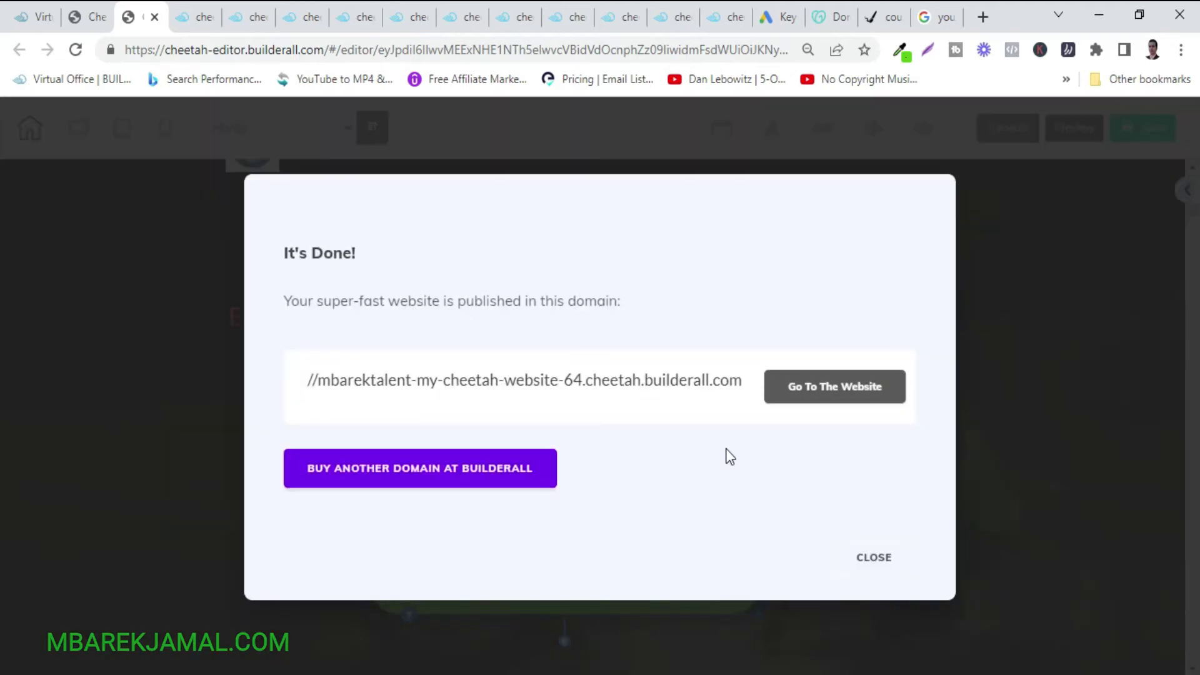
left_click(814, 387)
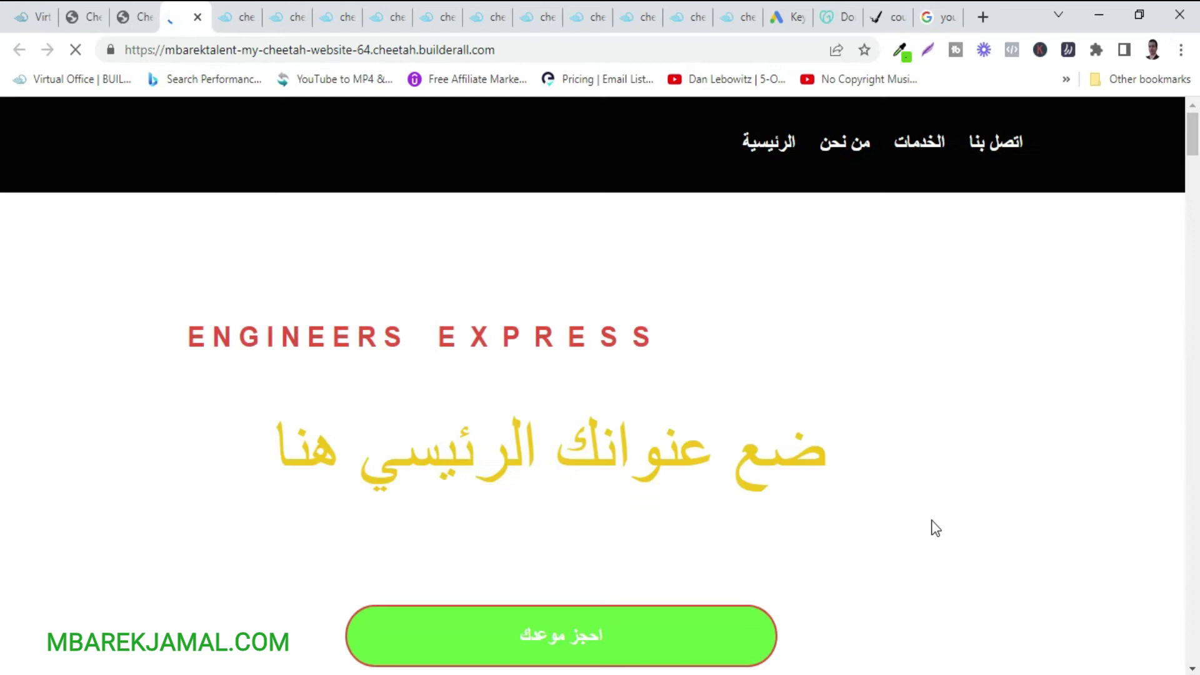
scroll(935, 528, "down", 5)
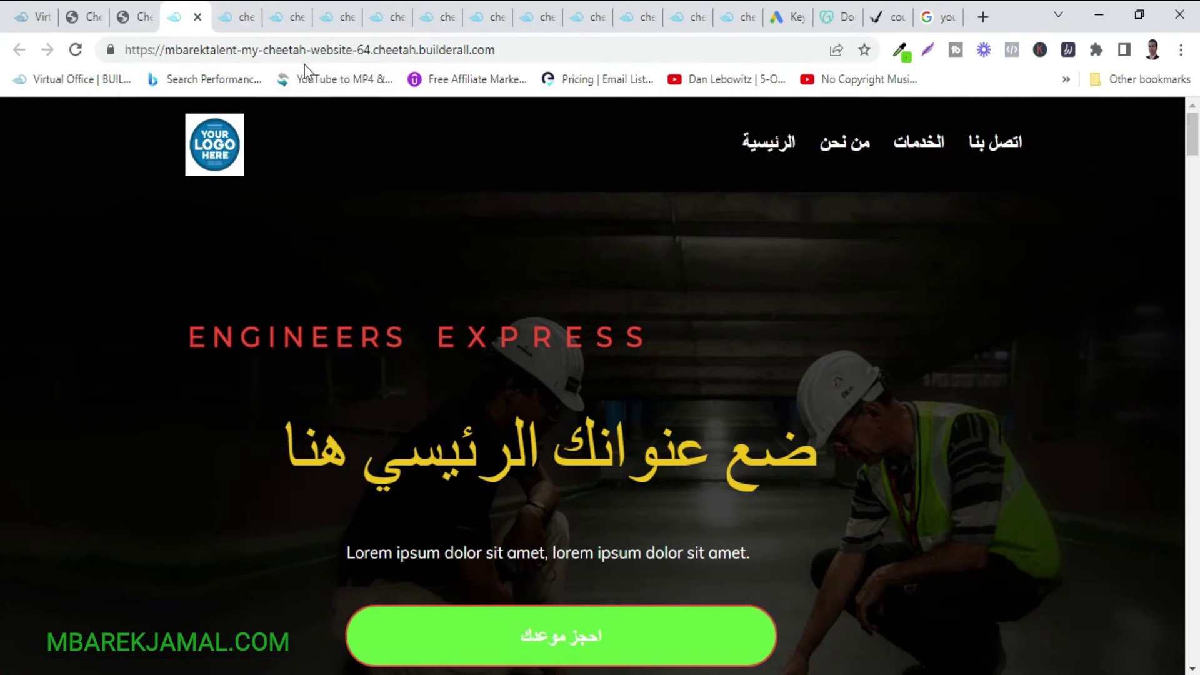
left_click_drag(134, 52, 510, 63)
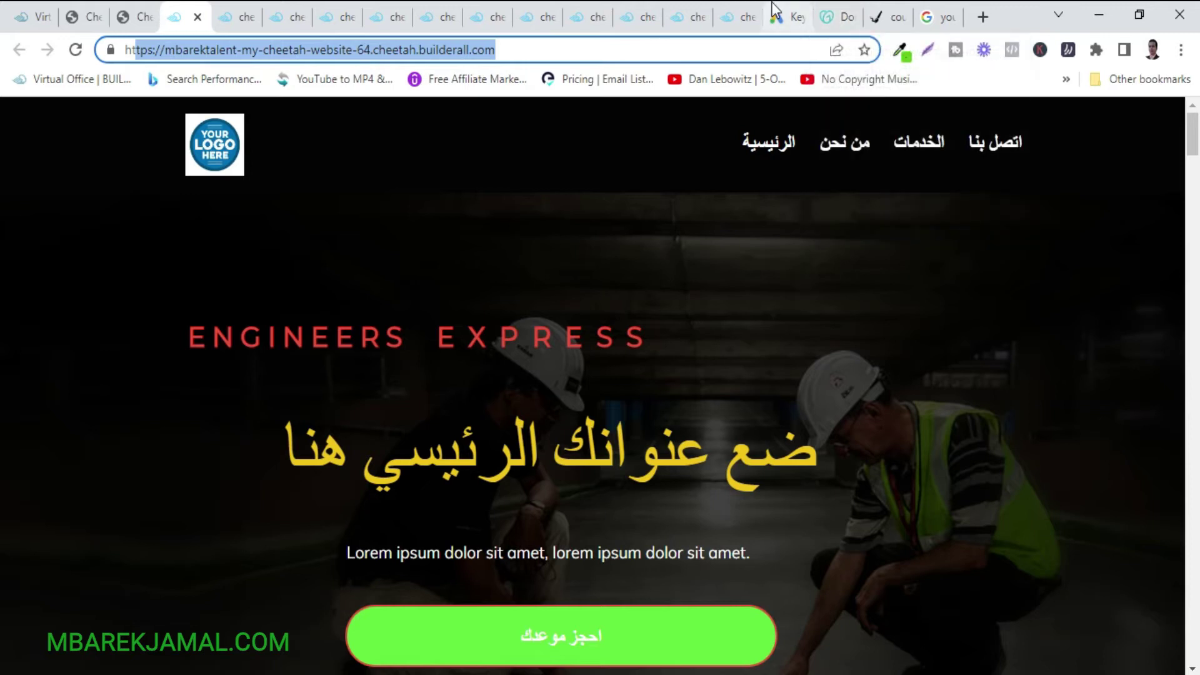
left_click(828, 21)
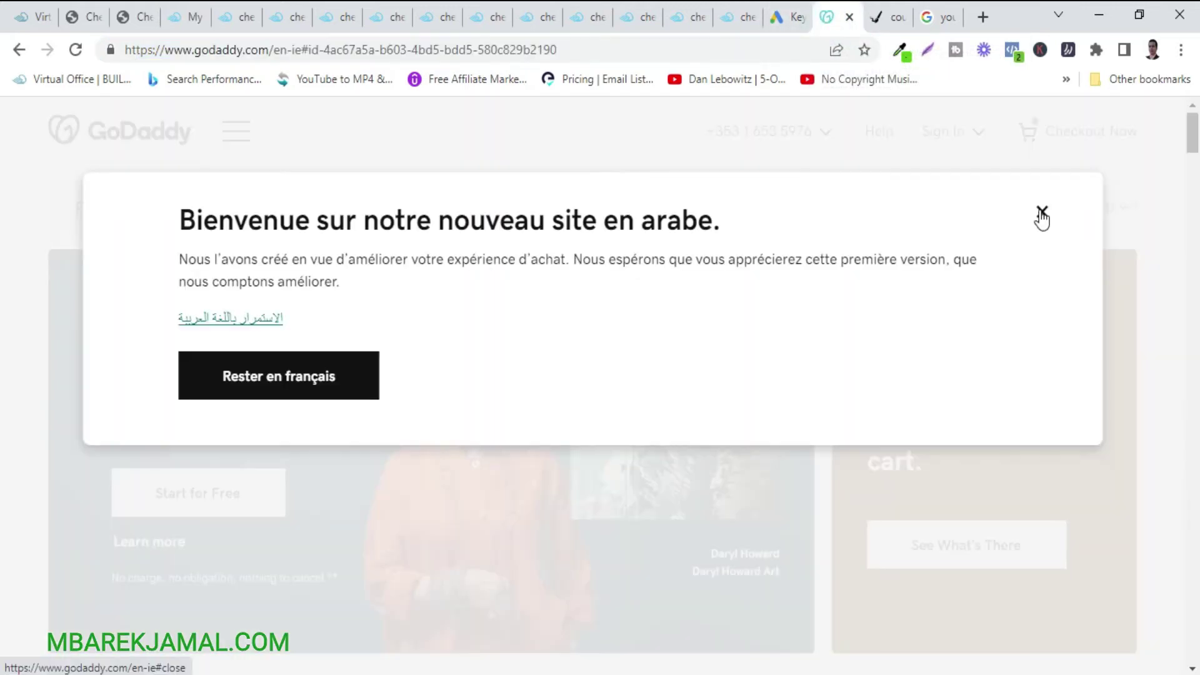
Dismiss the GoDaddy welcome notice and search for the domain test78526.com.
left_click(1041, 212)
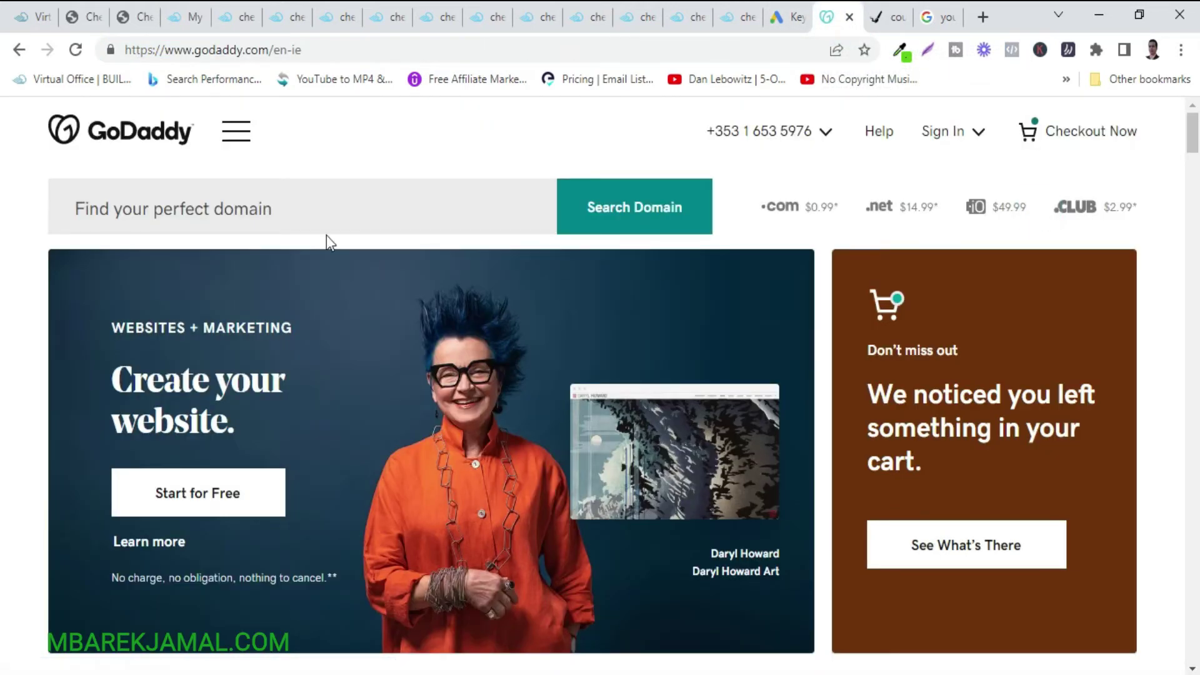
left_click(166, 210)
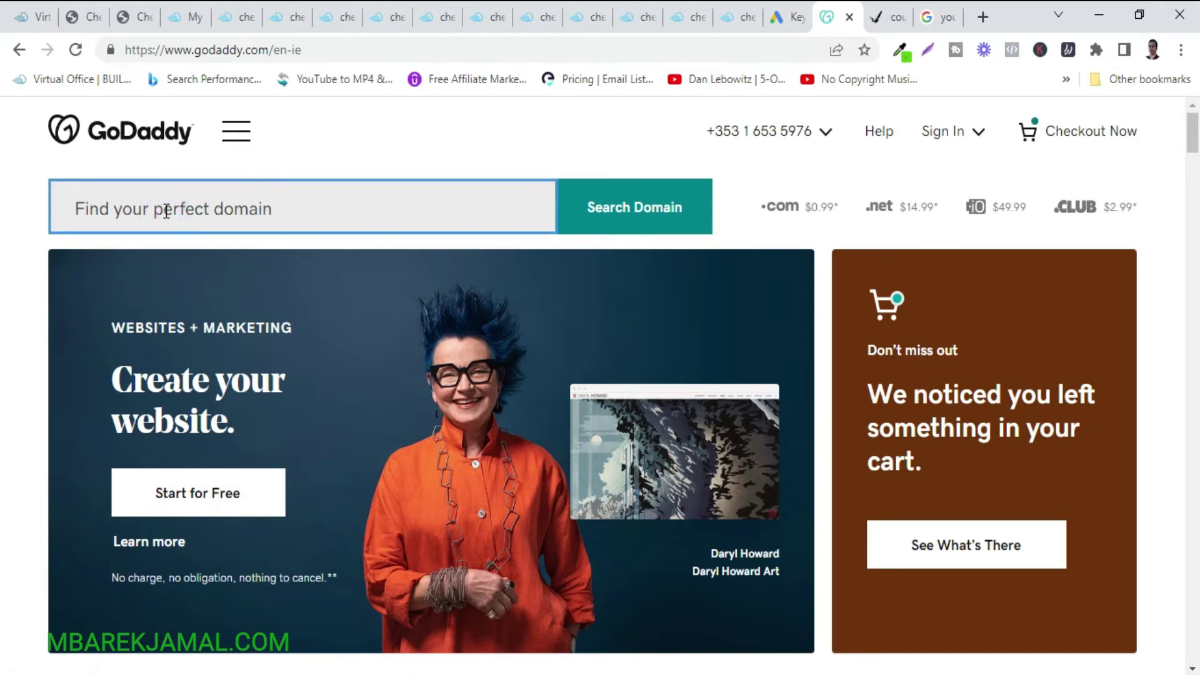
type("قش")
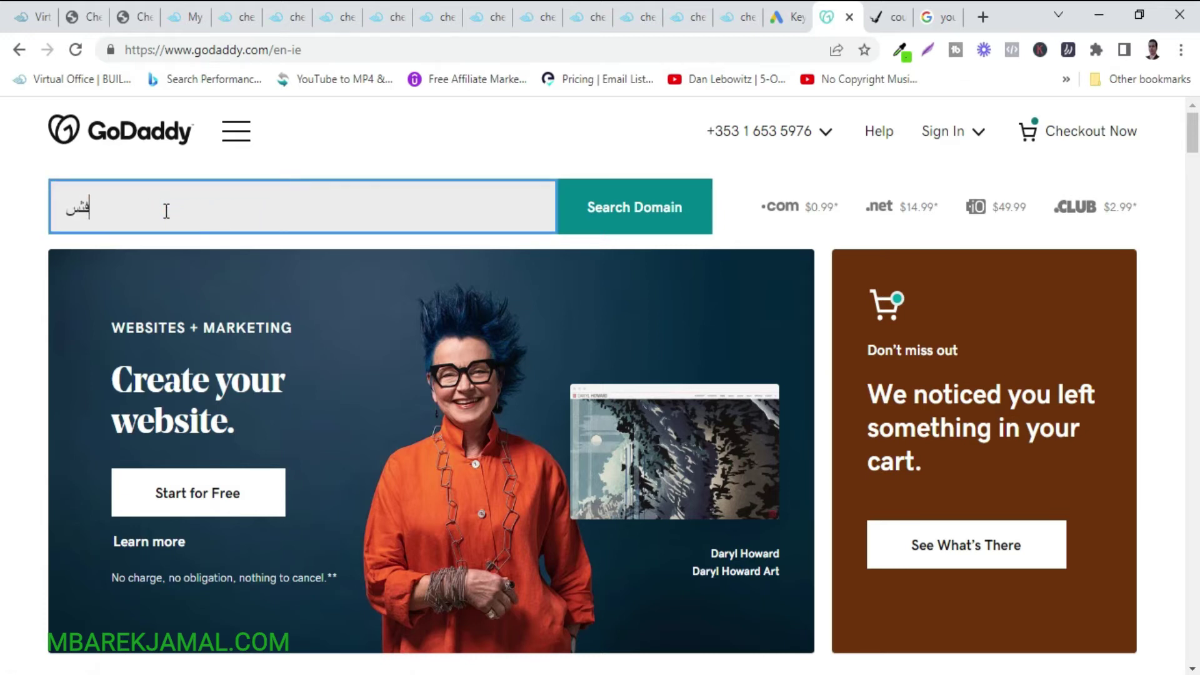
key("BackSpace")
key("BackSpace")
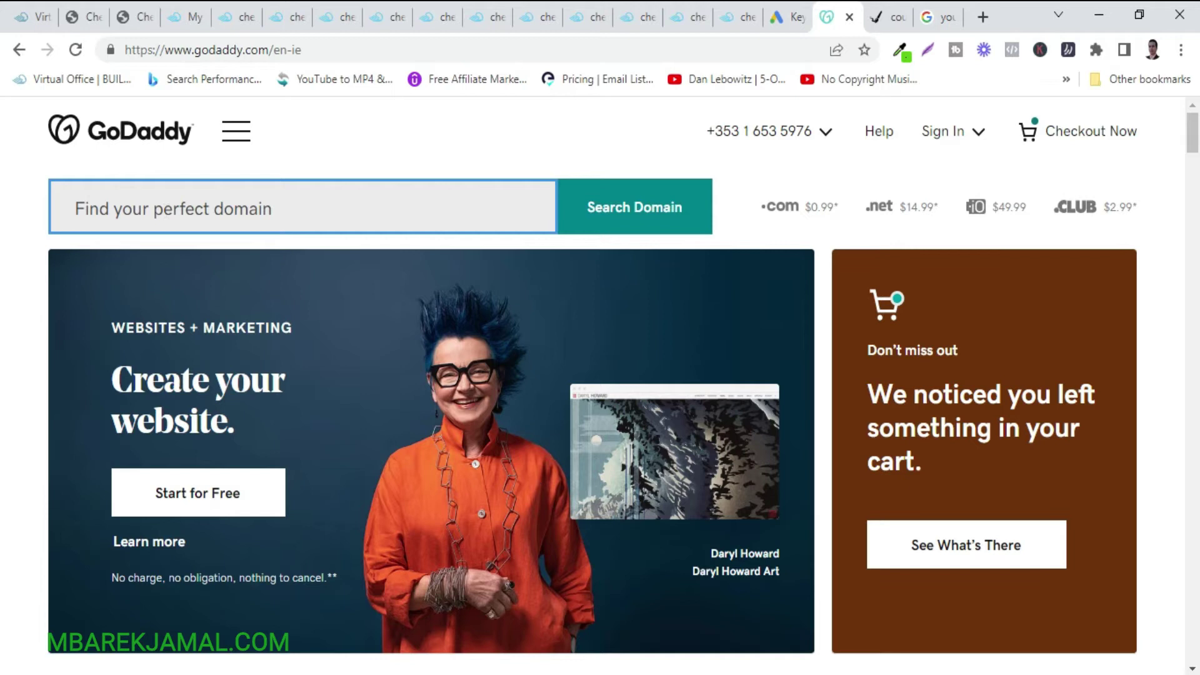
key("super+space")
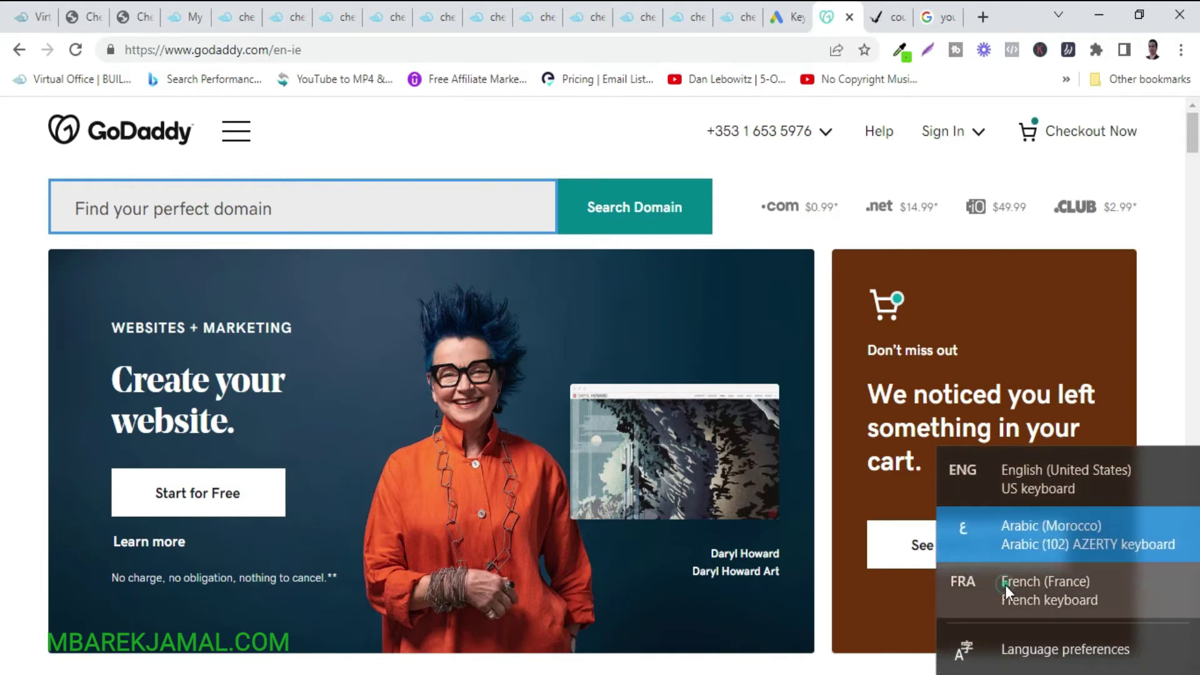
left_click(1005, 585)
type("test78526")
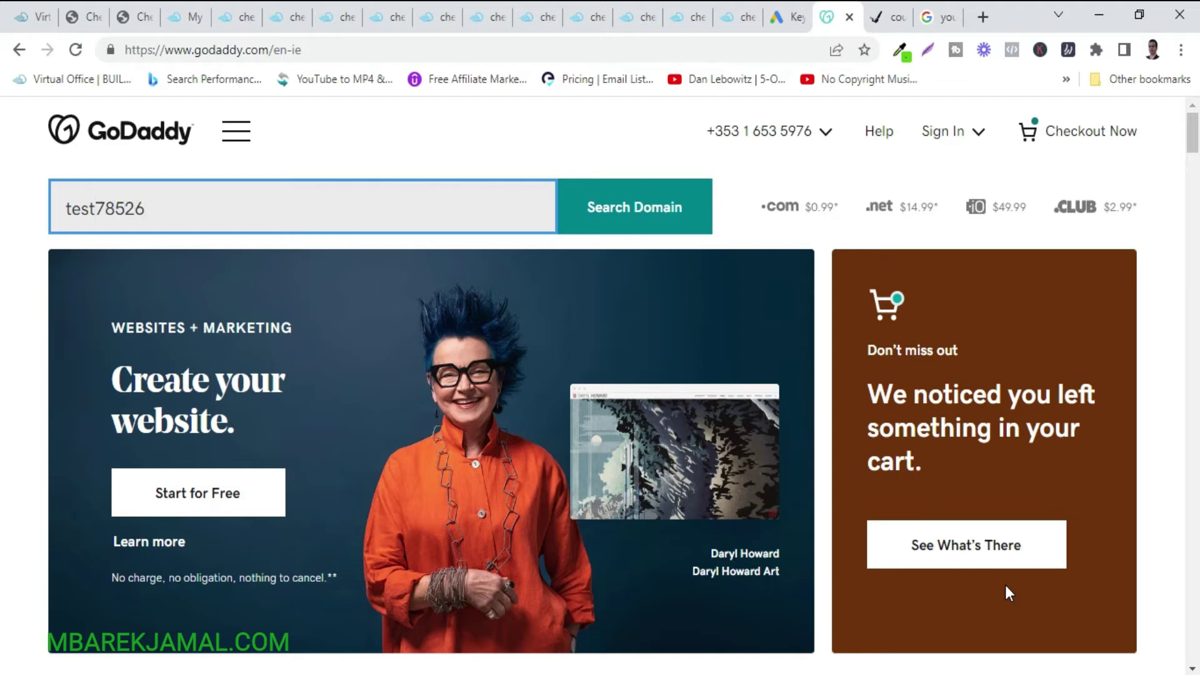
type(".com")
left_click(674, 230)
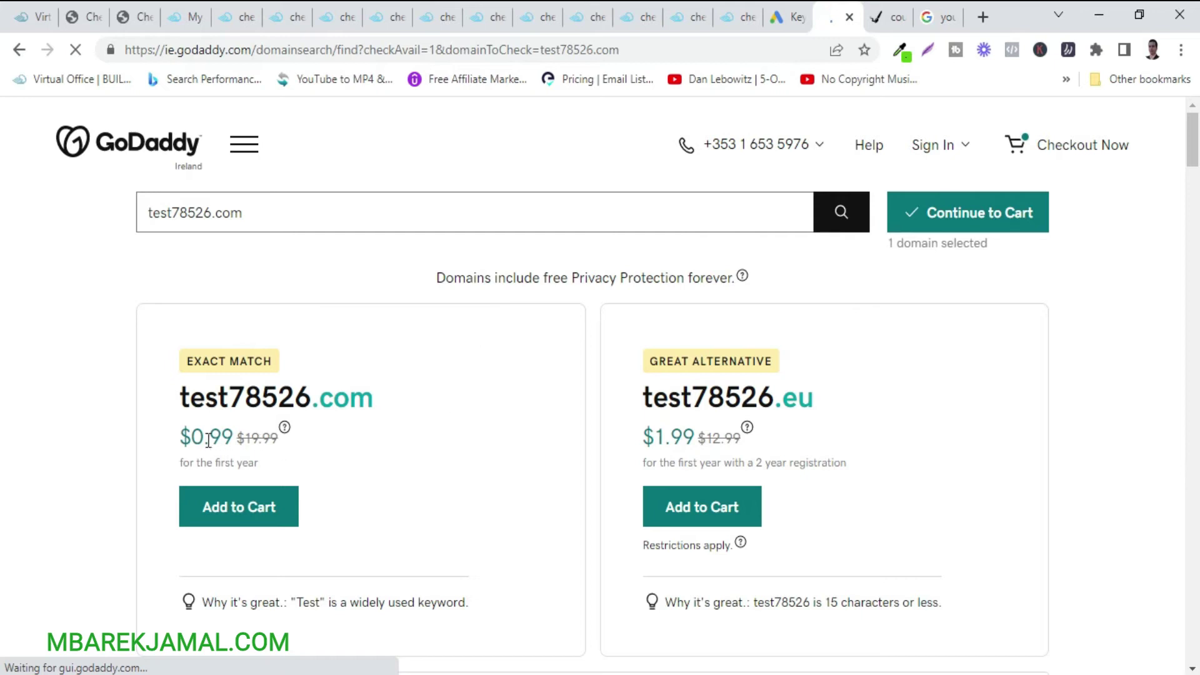
Add test78526.com at the $0.99 first-year price to the cart and continue.
left_click_drag(182, 405, 308, 410)
left_click_drag(180, 439, 232, 441)
left_click(239, 500)
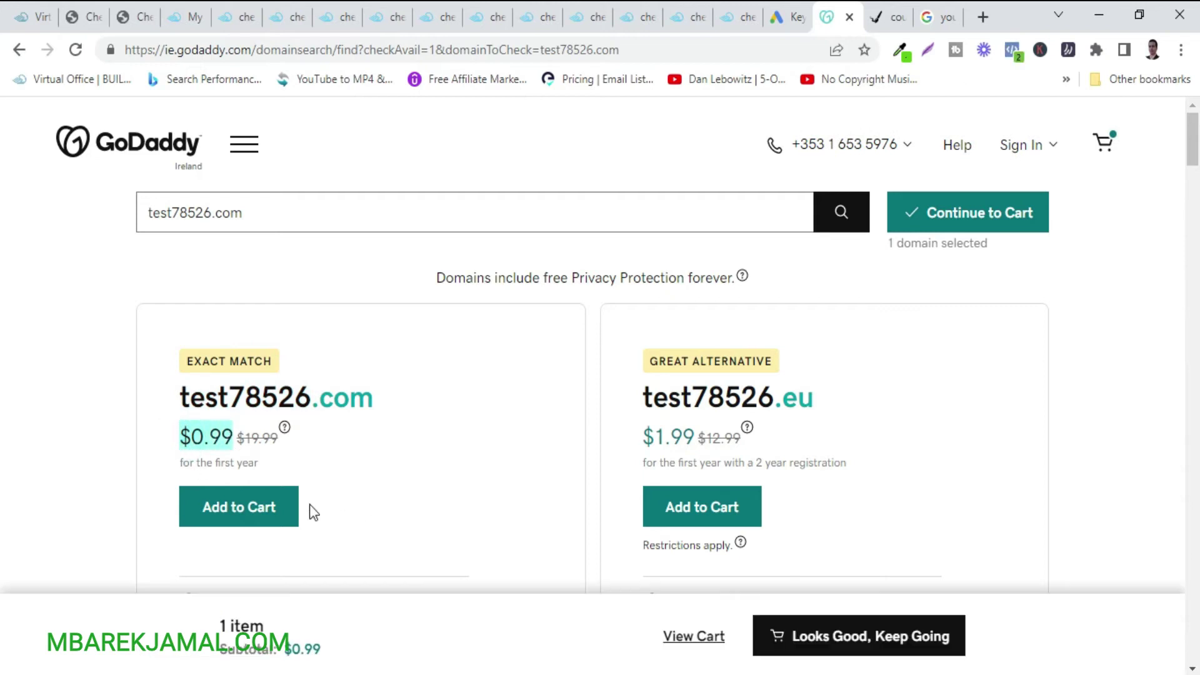
left_click(239, 508)
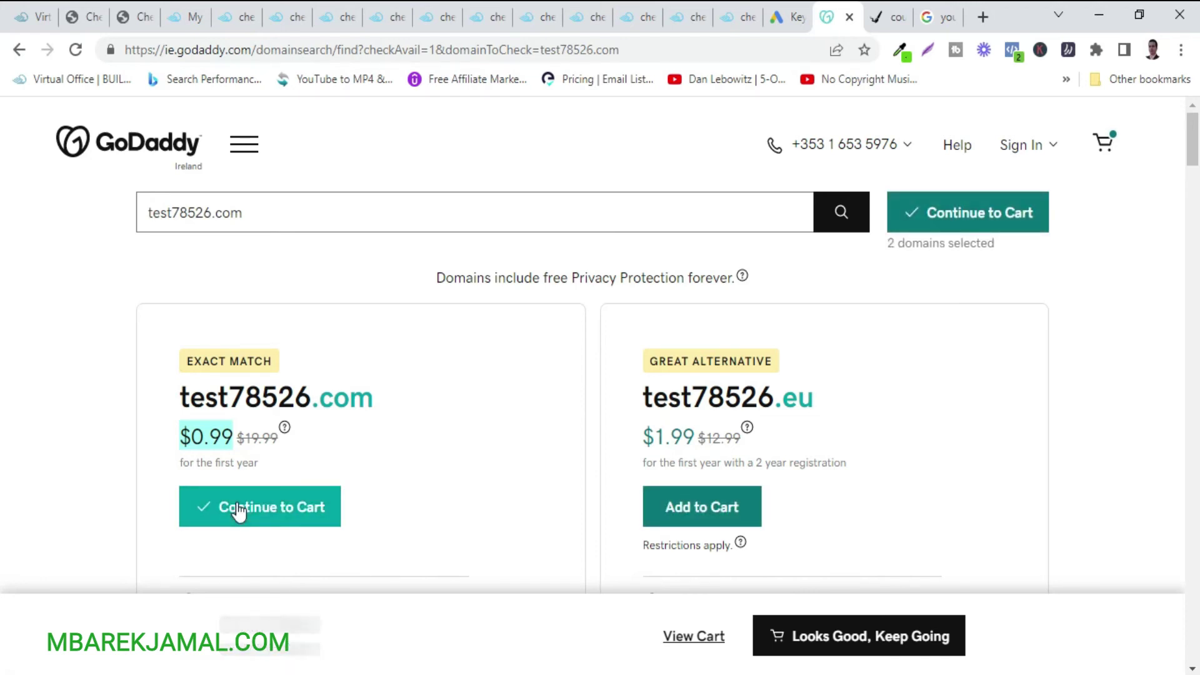
left_click(273, 512)
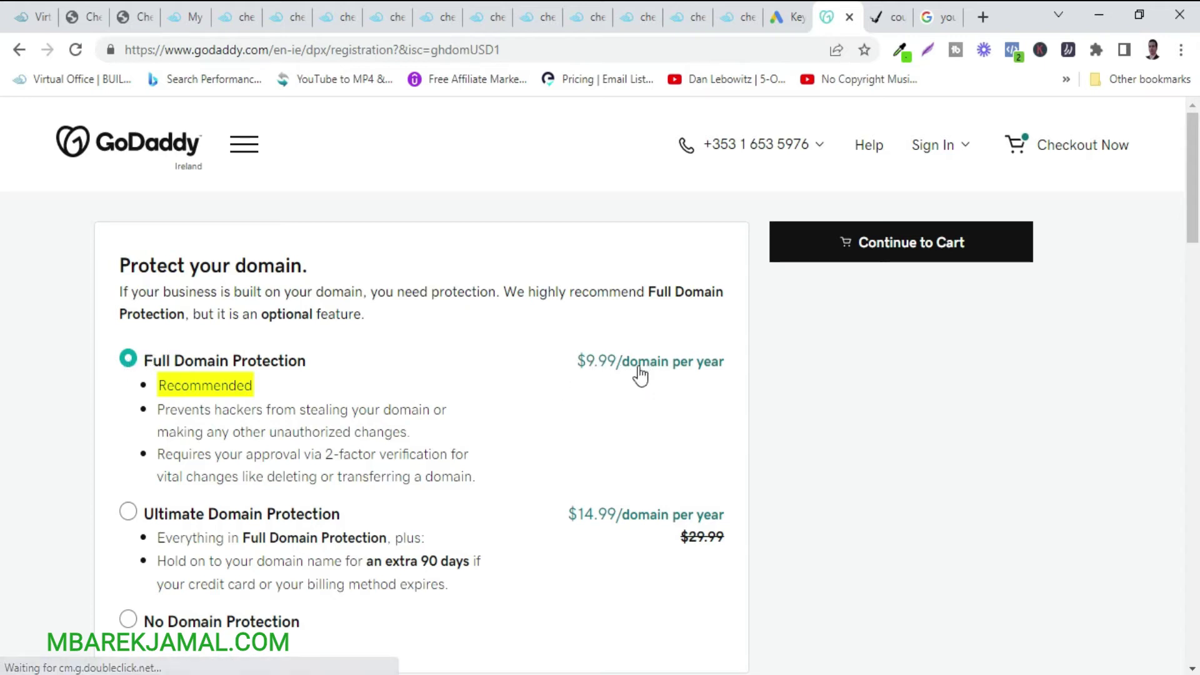
Keep Full Domain Protection selected and untick the free website offer.
scroll(192, 562, "down", 2)
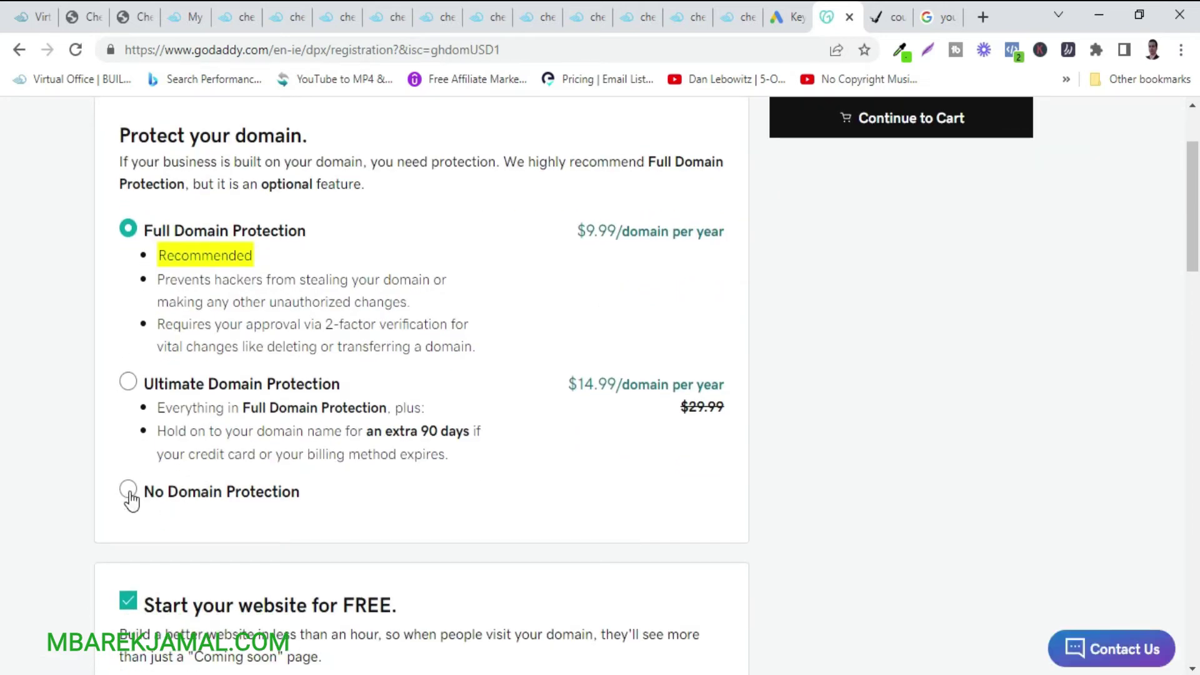
left_click(130, 493)
left_click(127, 235)
scroll(460, 587, "down", 3)
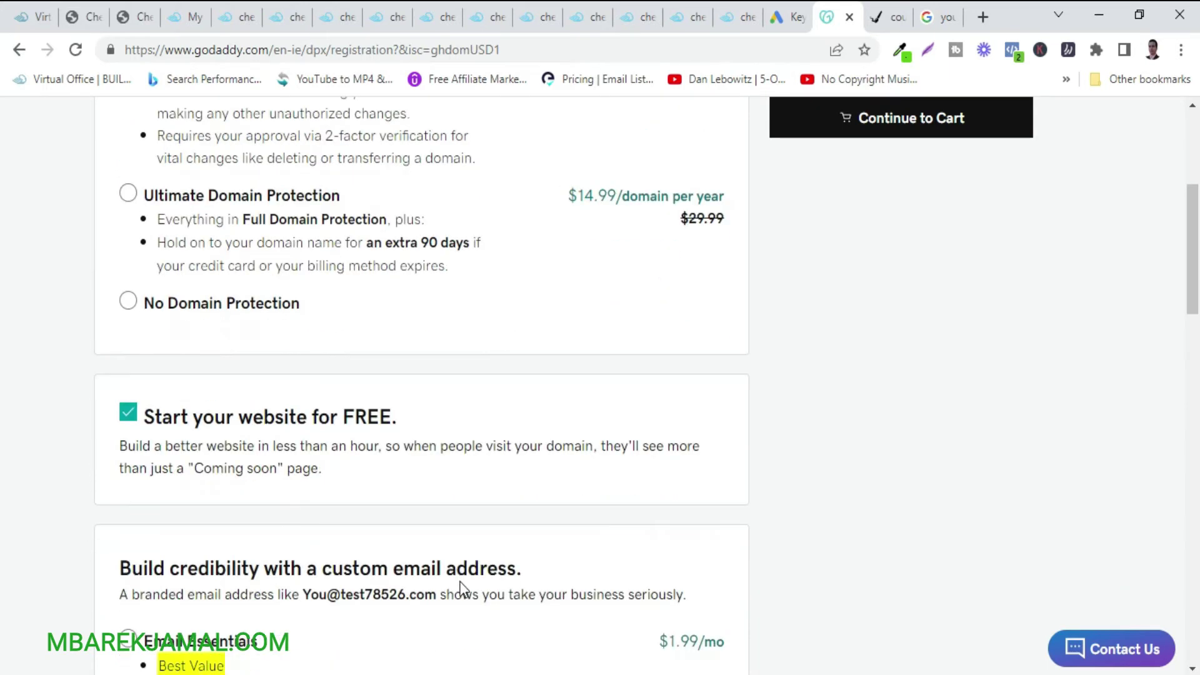
scroll(462, 581, "down", 4)
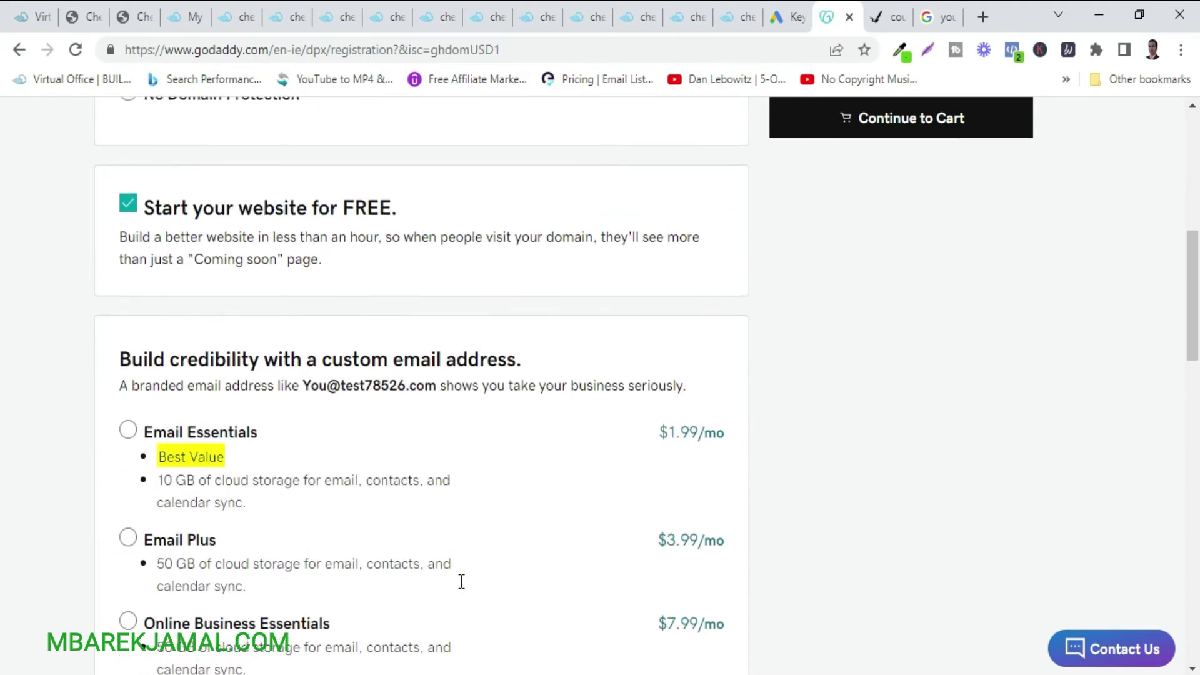
scroll(93, 202, "up", 2)
left_click(128, 255)
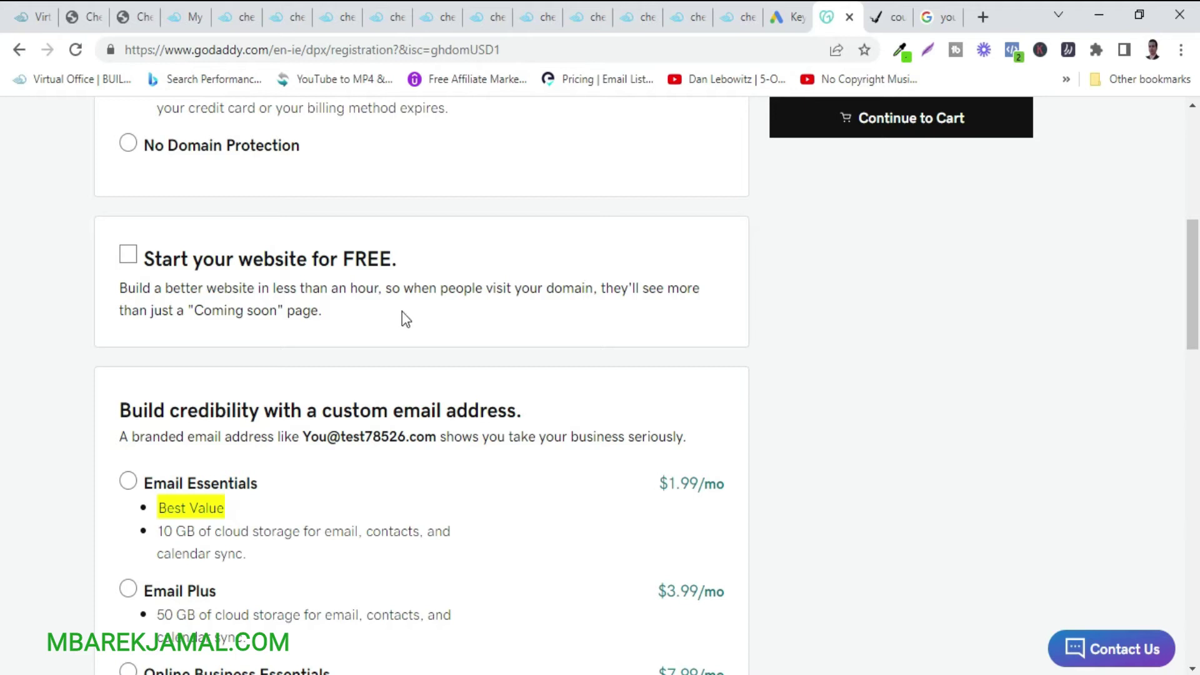
scroll(851, 367, "up", 1)
scroll(851, 367, "down", 10)
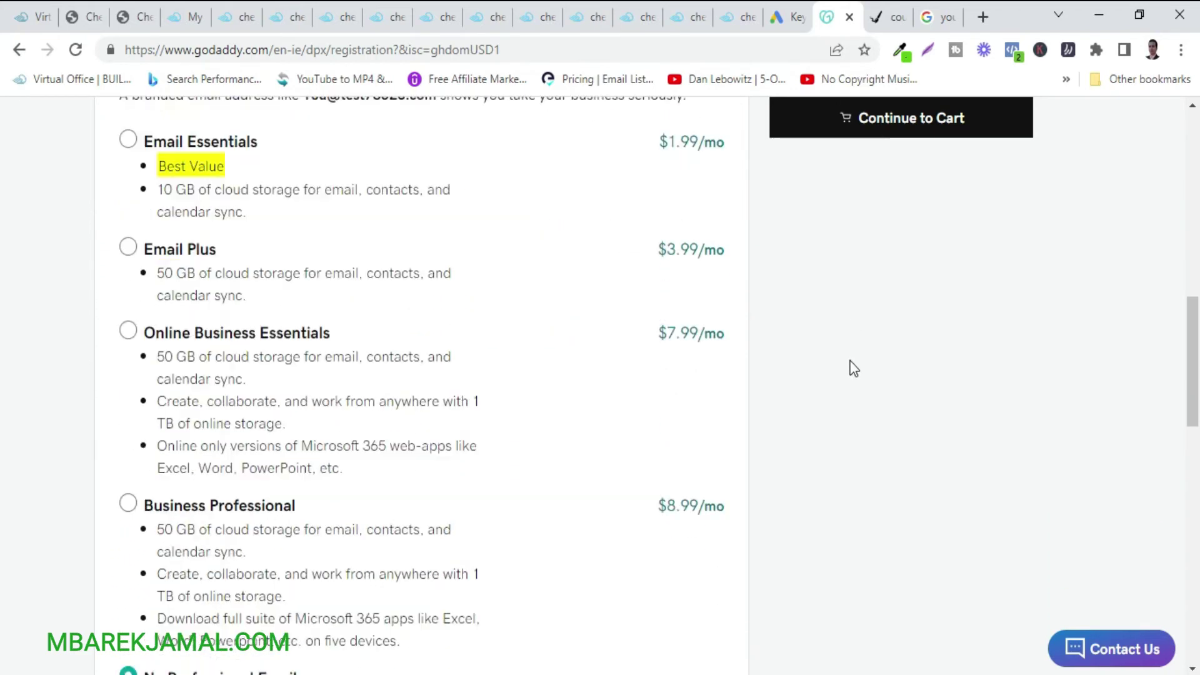
scroll(854, 369, "up", 15)
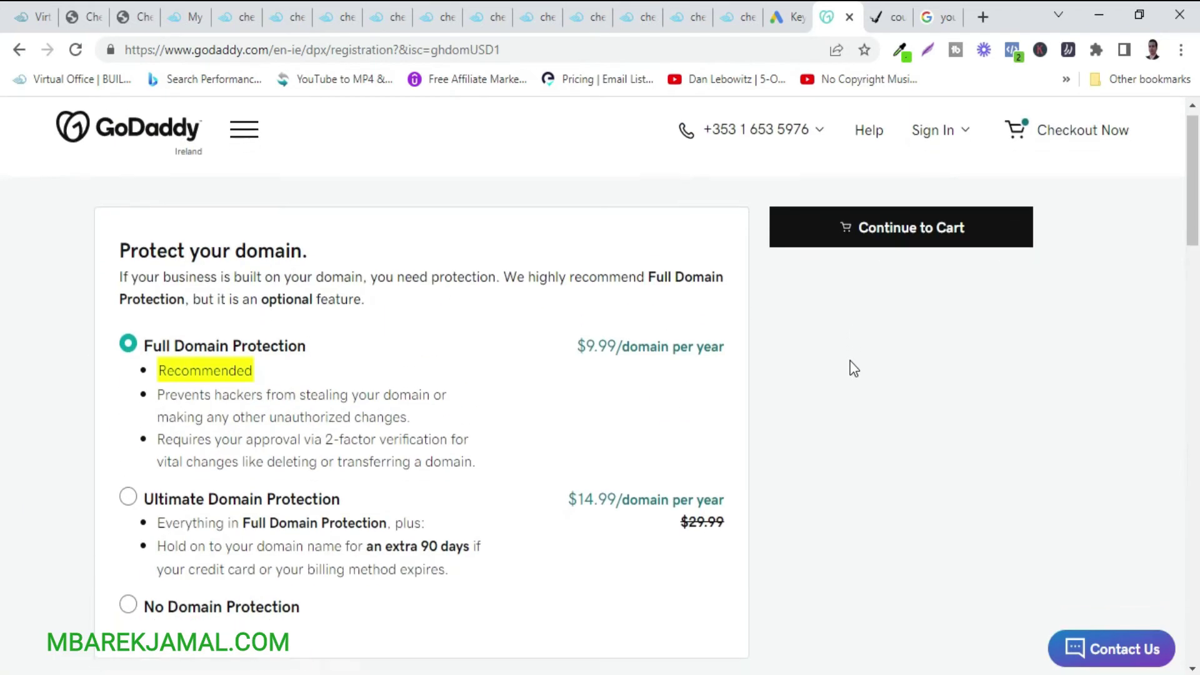
scroll(852, 367, "down", 2)
In the cart, review the domain and protection prices and set test78526.com to a 1 Year term.
left_click(854, 138)
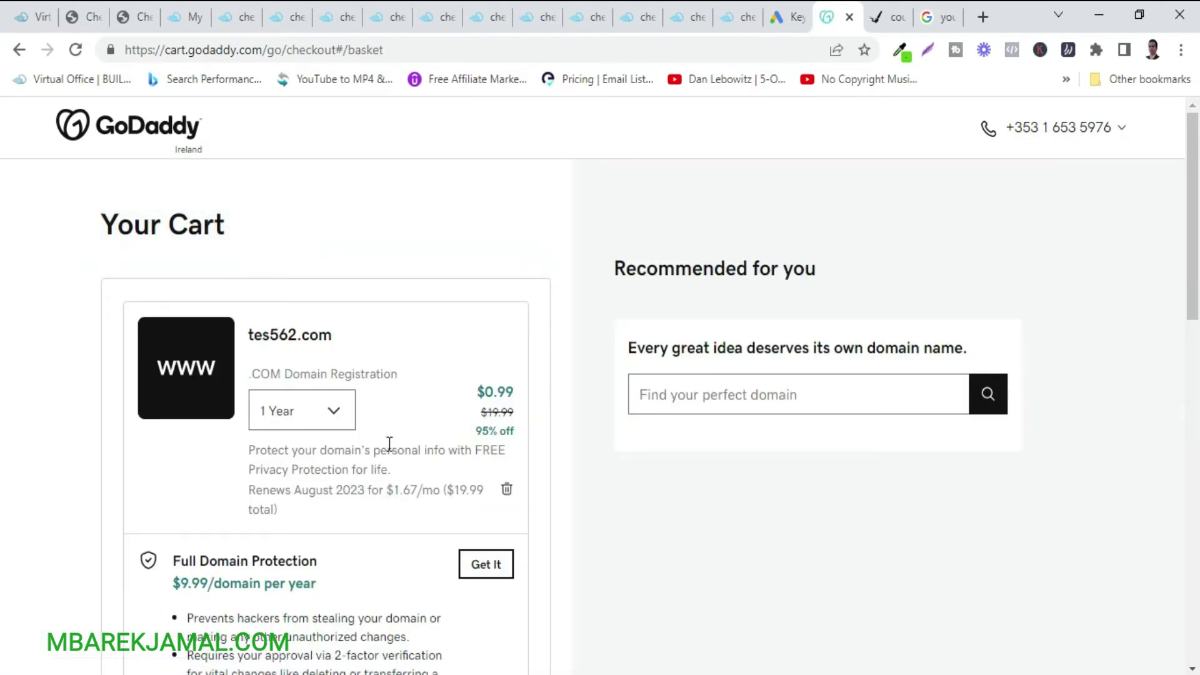
left_click_drag(254, 332, 302, 335)
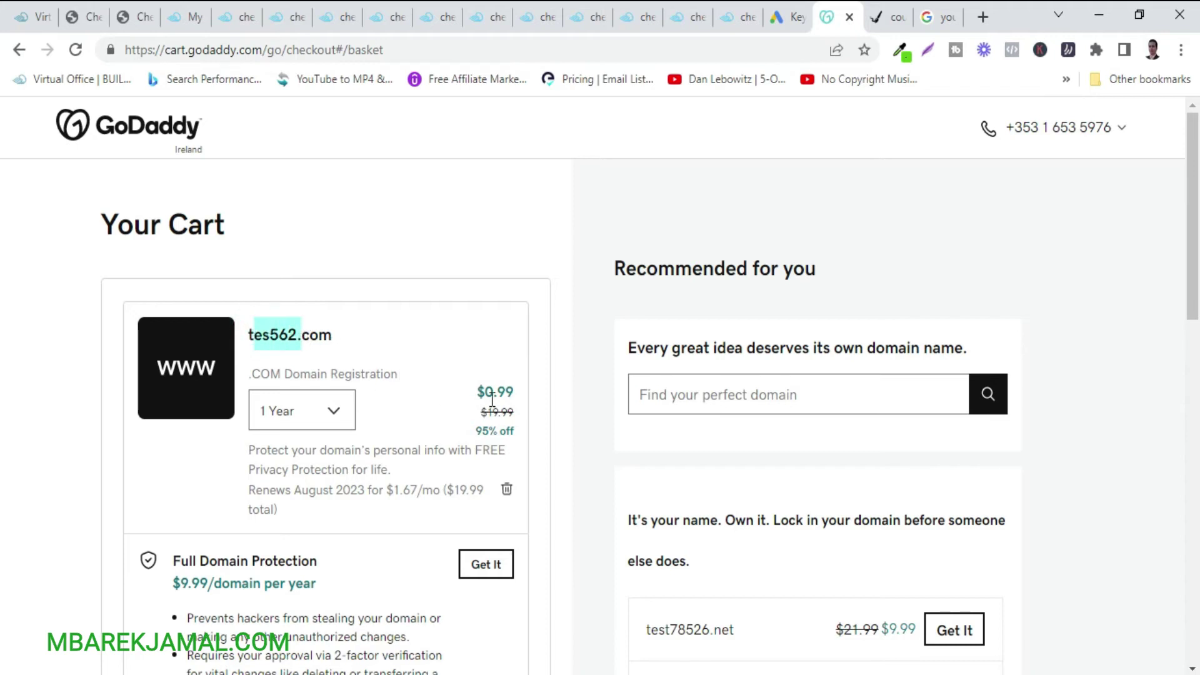
left_click_drag(486, 391, 512, 392)
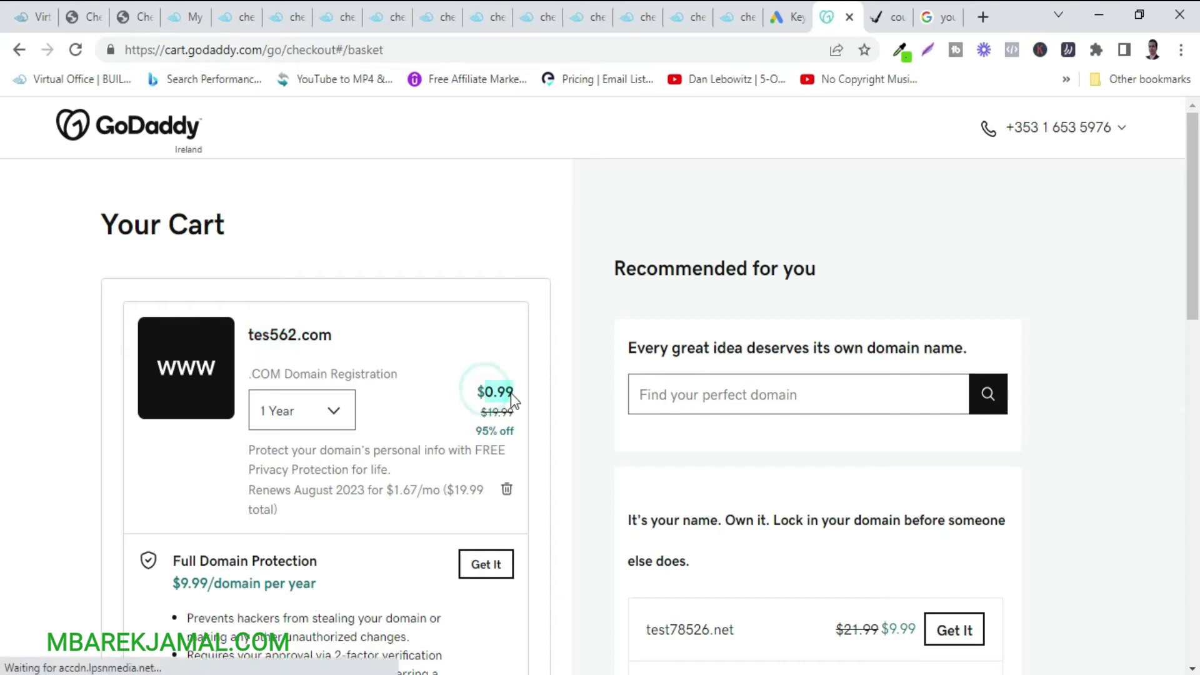
scroll(348, 510, "down", 3)
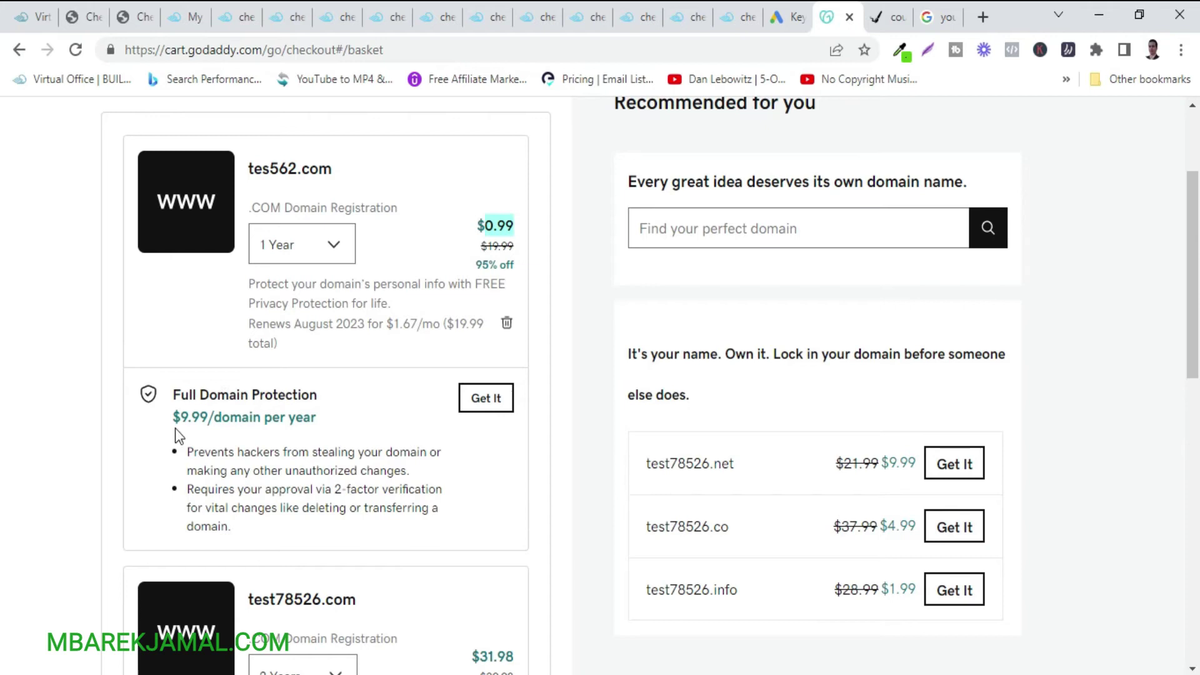
left_click_drag(173, 418, 210, 417)
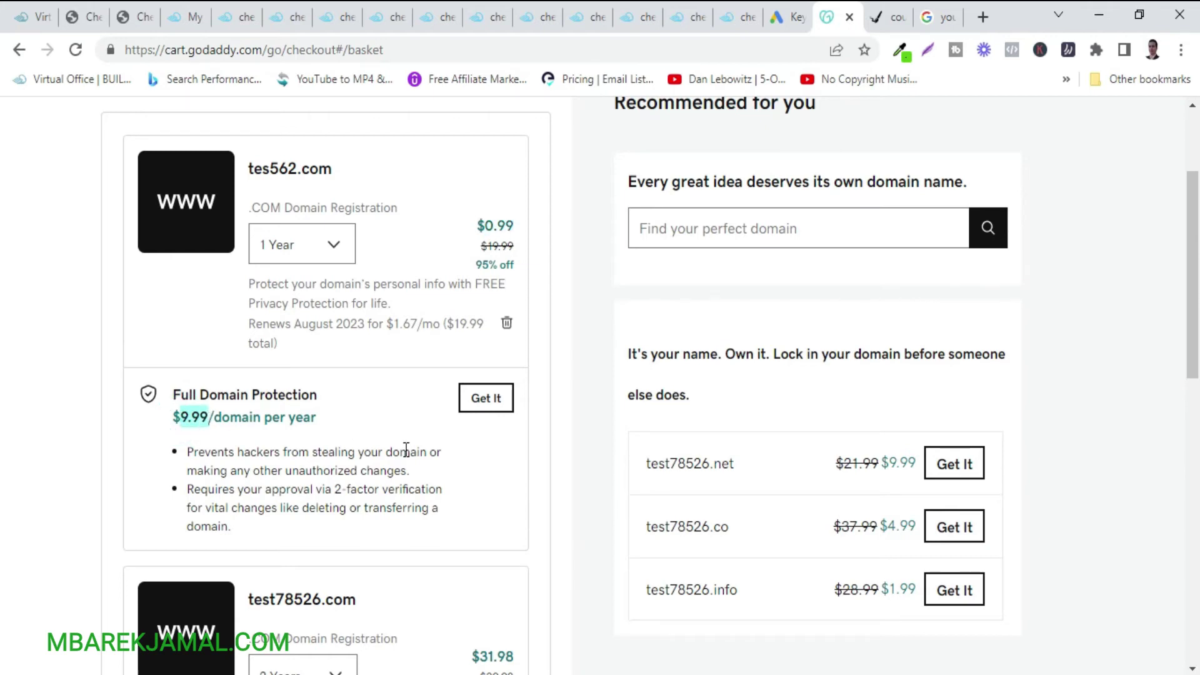
scroll(406, 450, "down", 3)
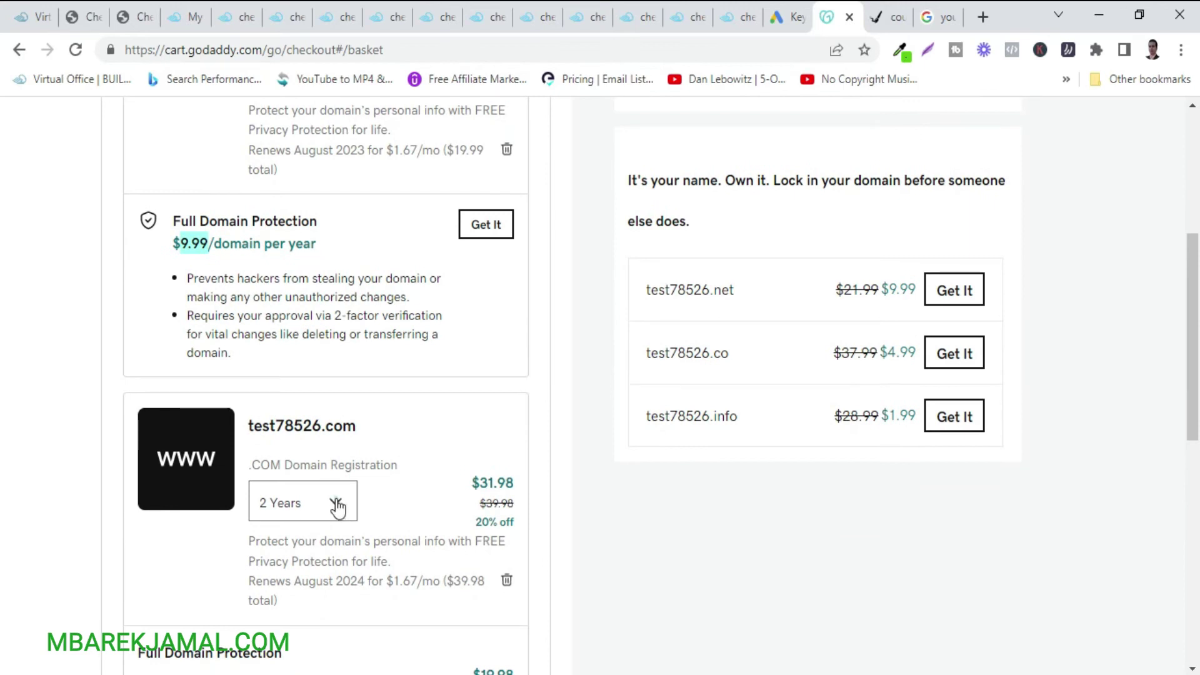
left_click(338, 505)
left_click(298, 282)
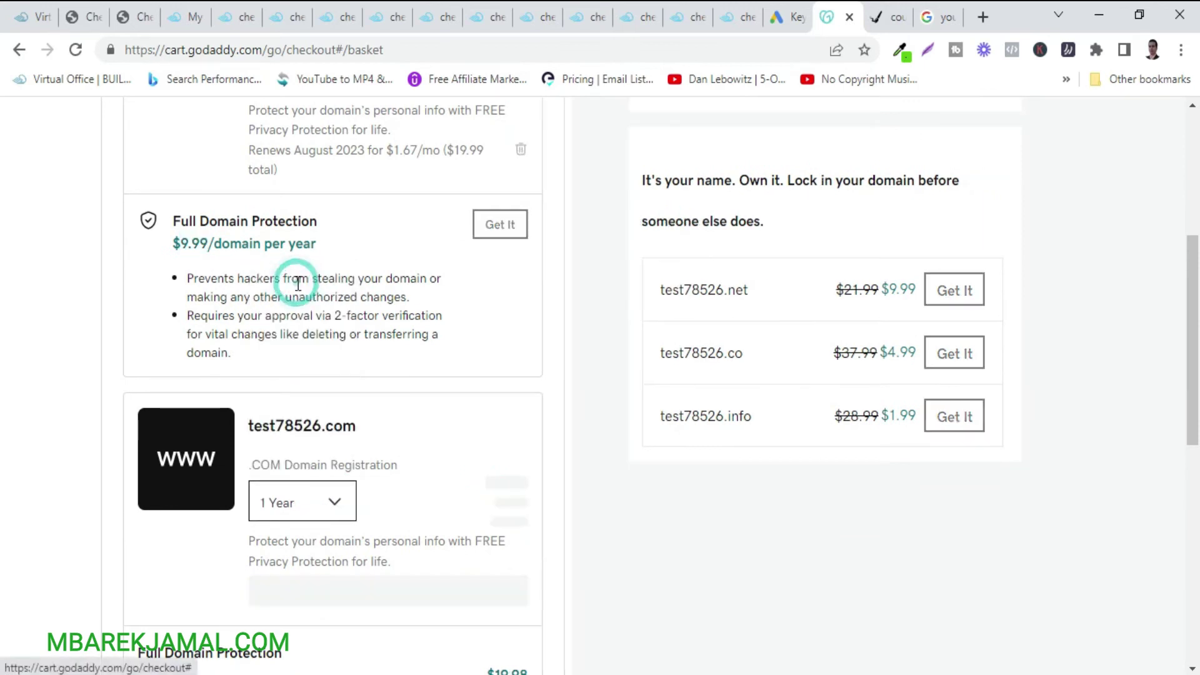
Delete the Full Domain Protection line and proceed with I'm Ready to Pay.
scroll(526, 423, "down", 3)
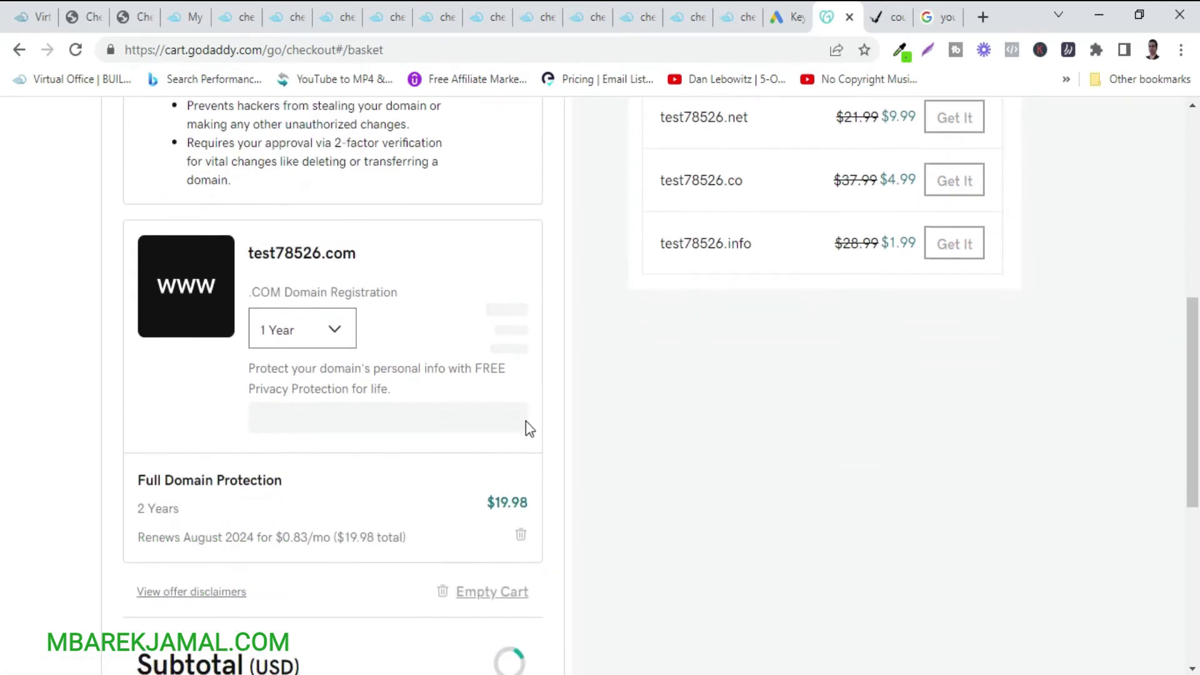
scroll(526, 421, "down", 2)
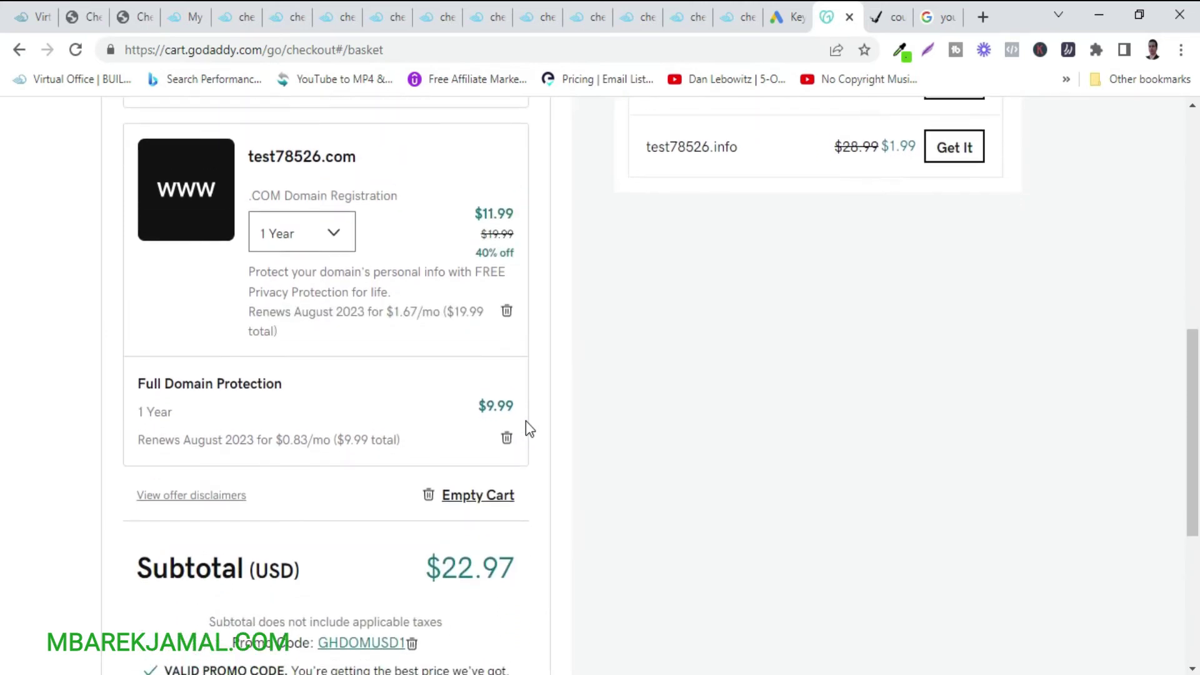
scroll(526, 421, "up", 3)
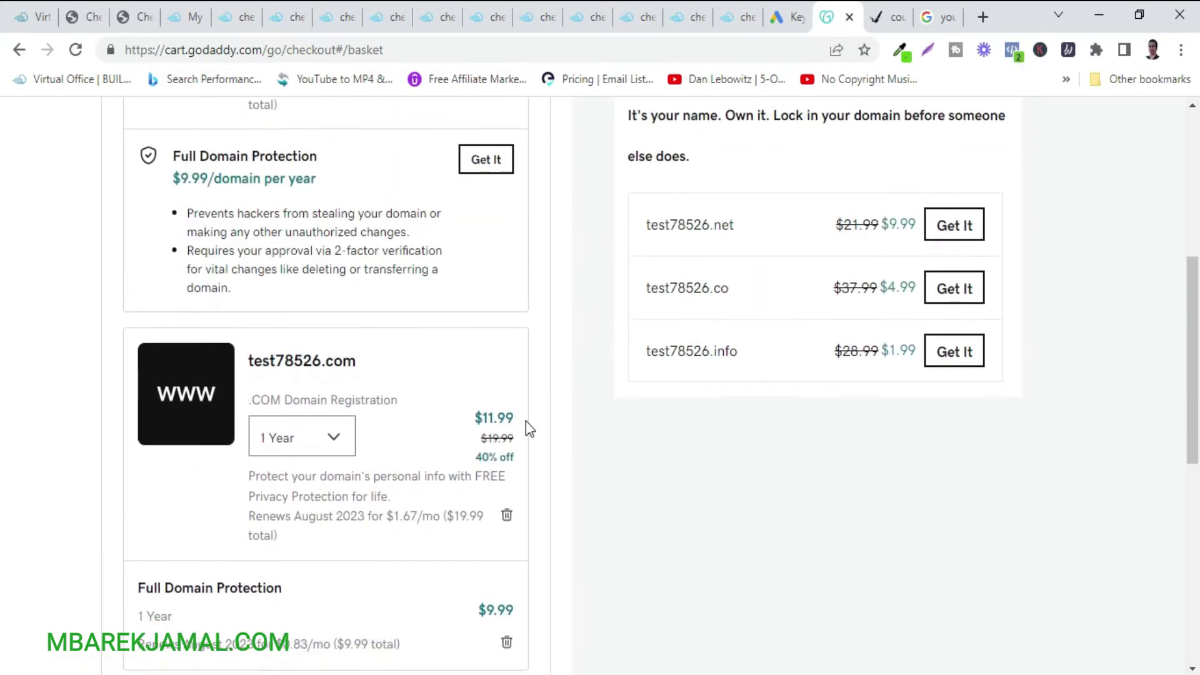
scroll(527, 421, "down", 1)
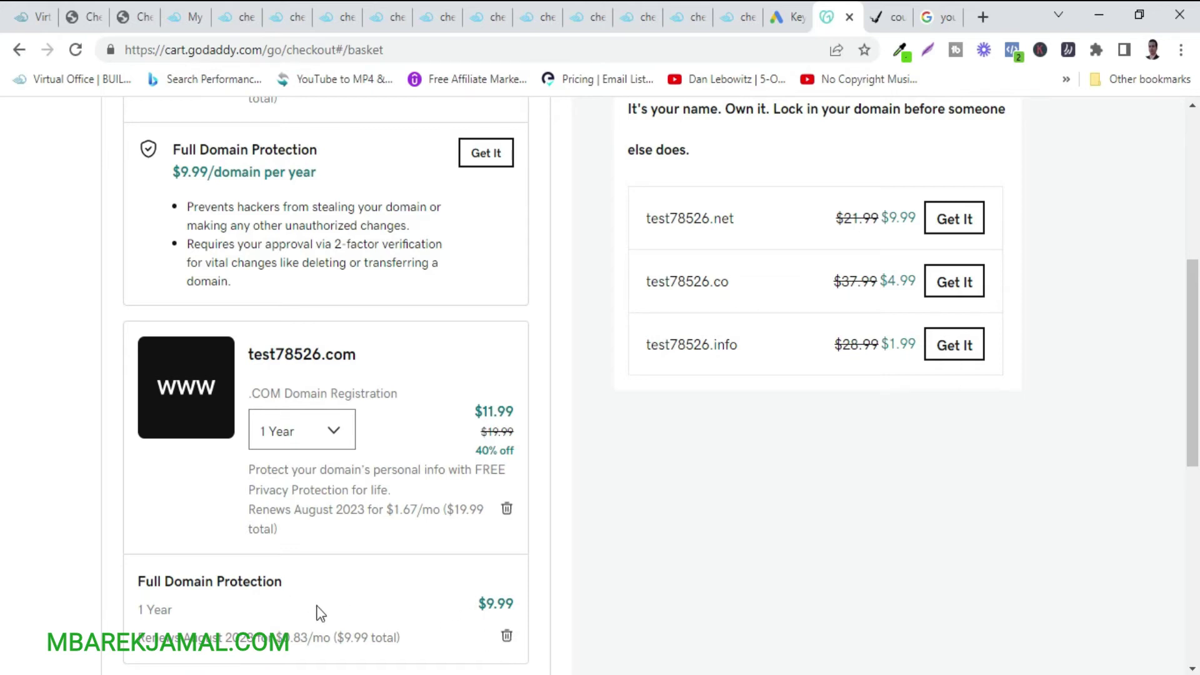
left_click(507, 637)
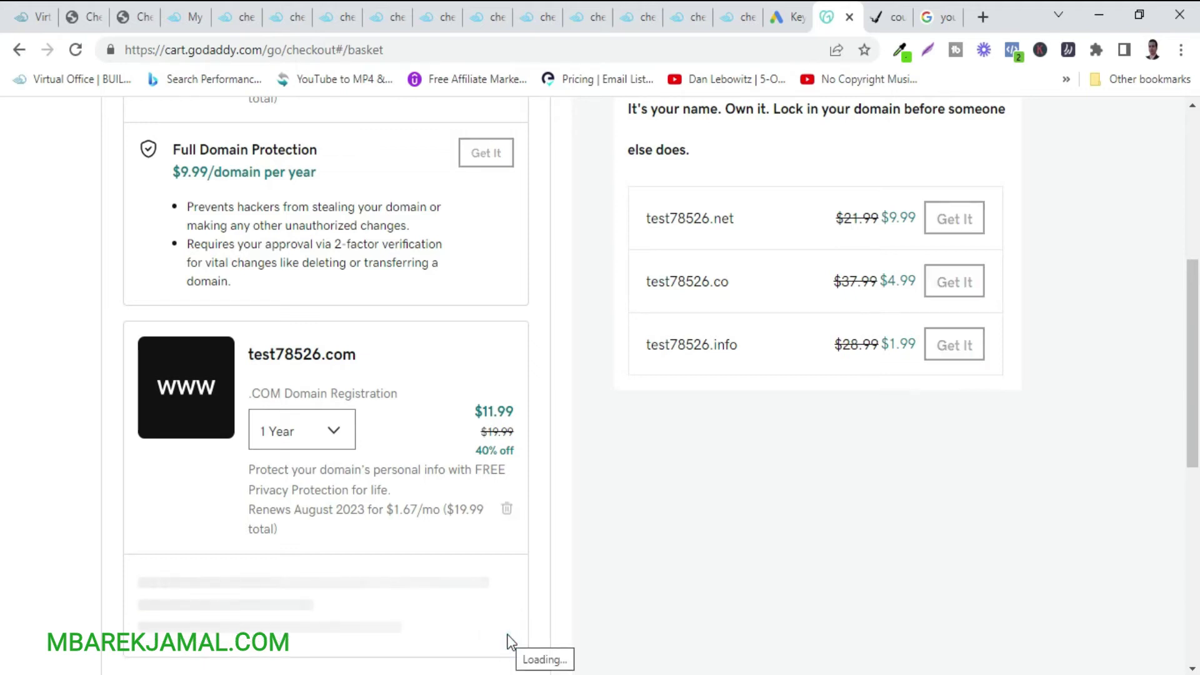
scroll(509, 641, "down", 4)
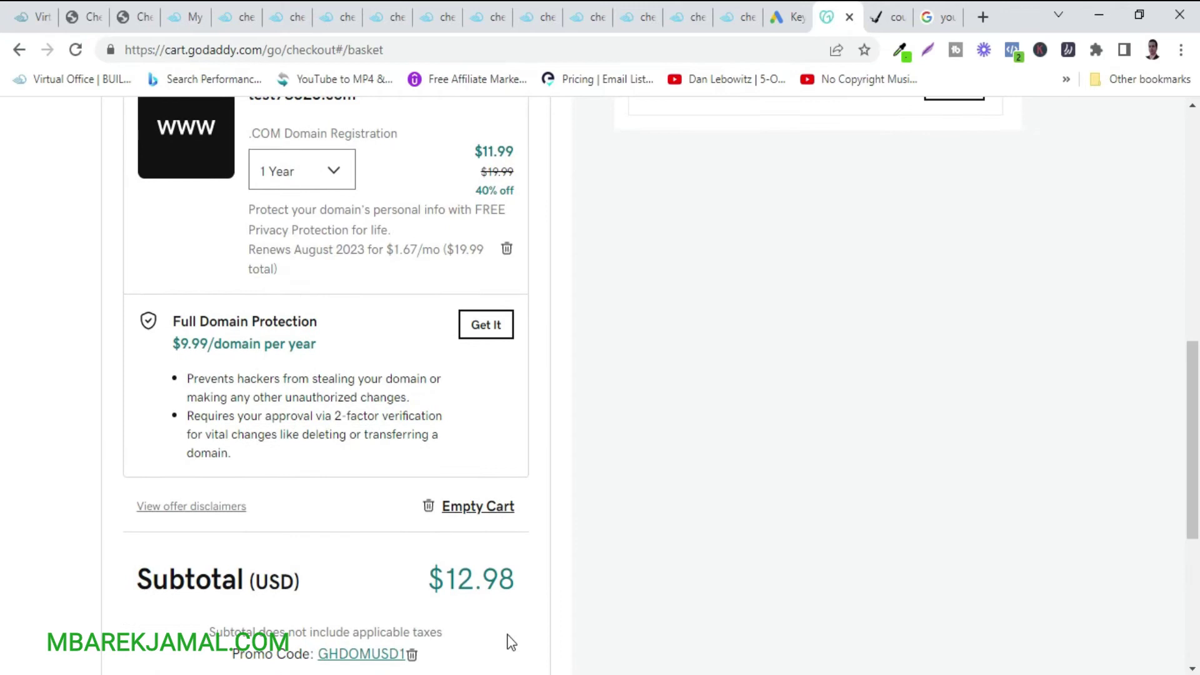
scroll(511, 642, "down", 2)
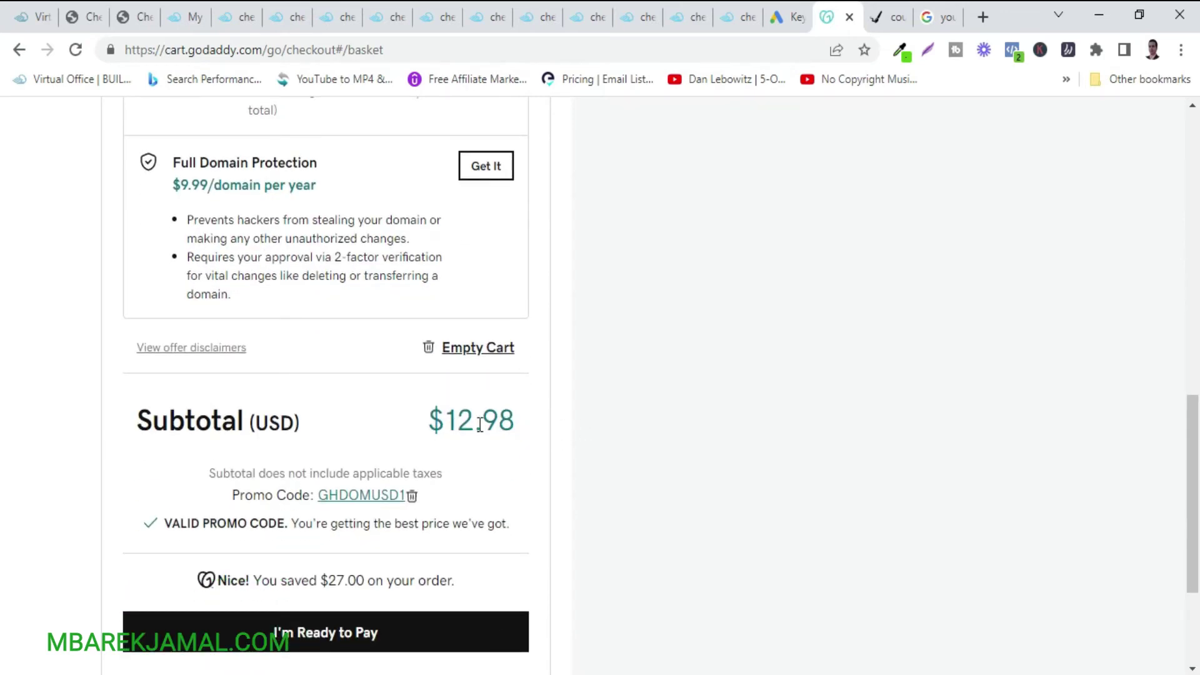
scroll(480, 425, "down", 2)
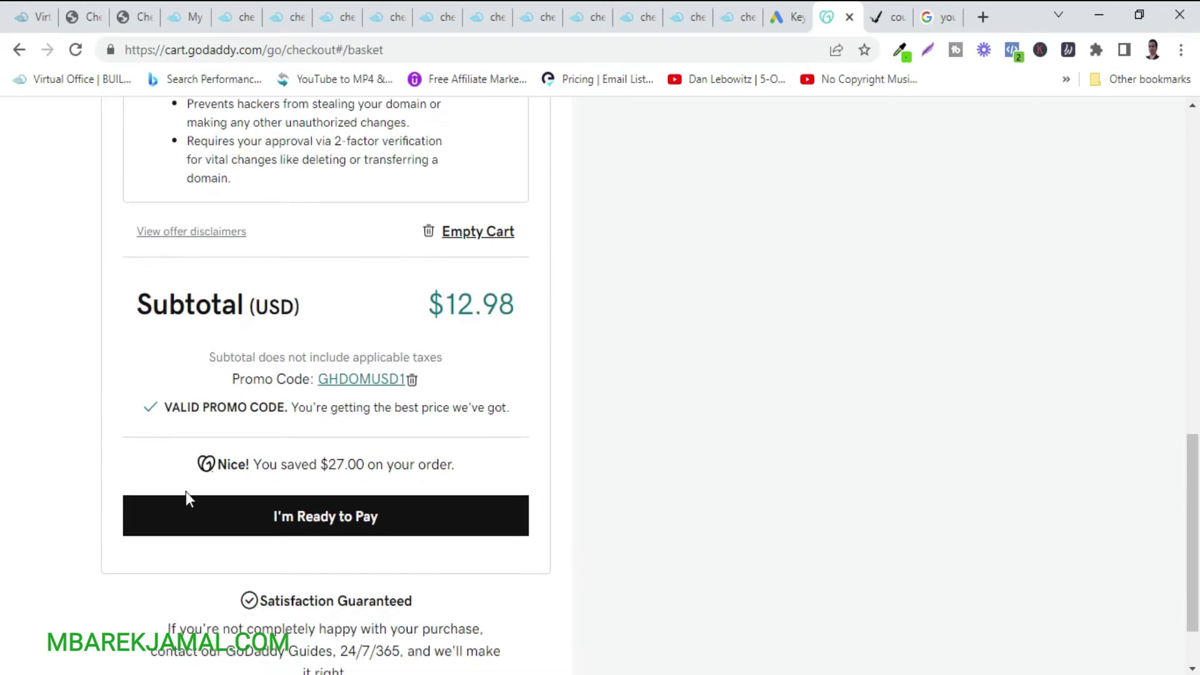
left_click(291, 530)
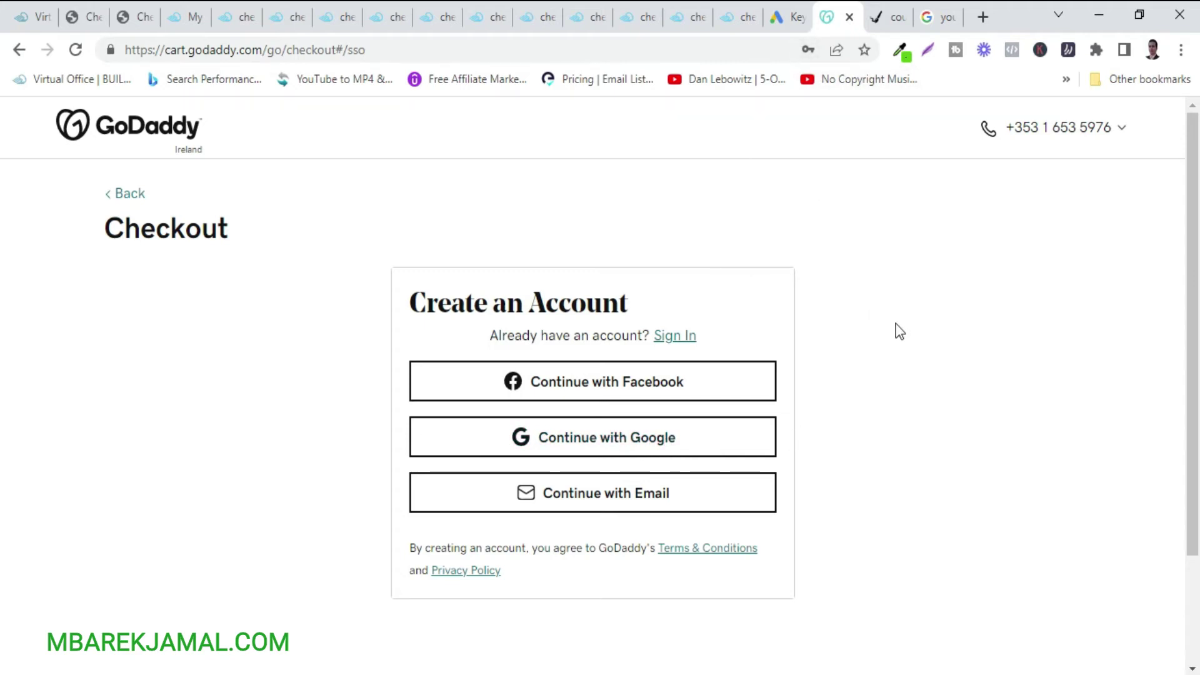
left_click(75, 13)
Republish the website from its pages list, then go back to the list of all websites.
left_click(133, 17)
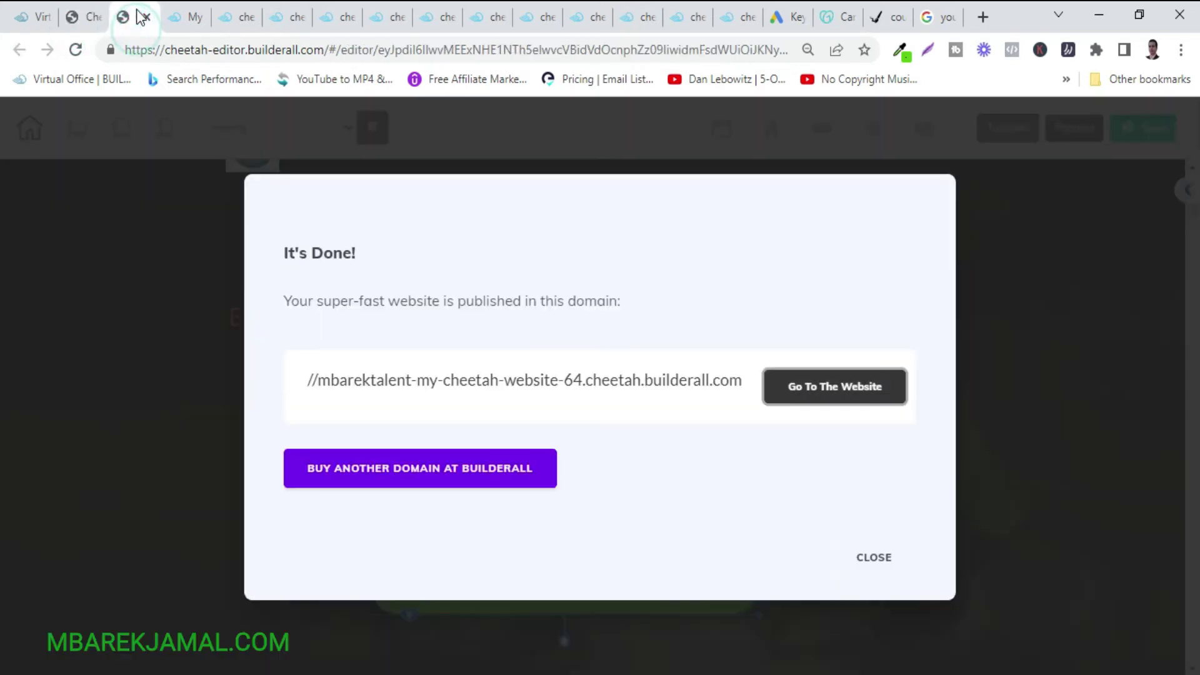
left_click(81, 16)
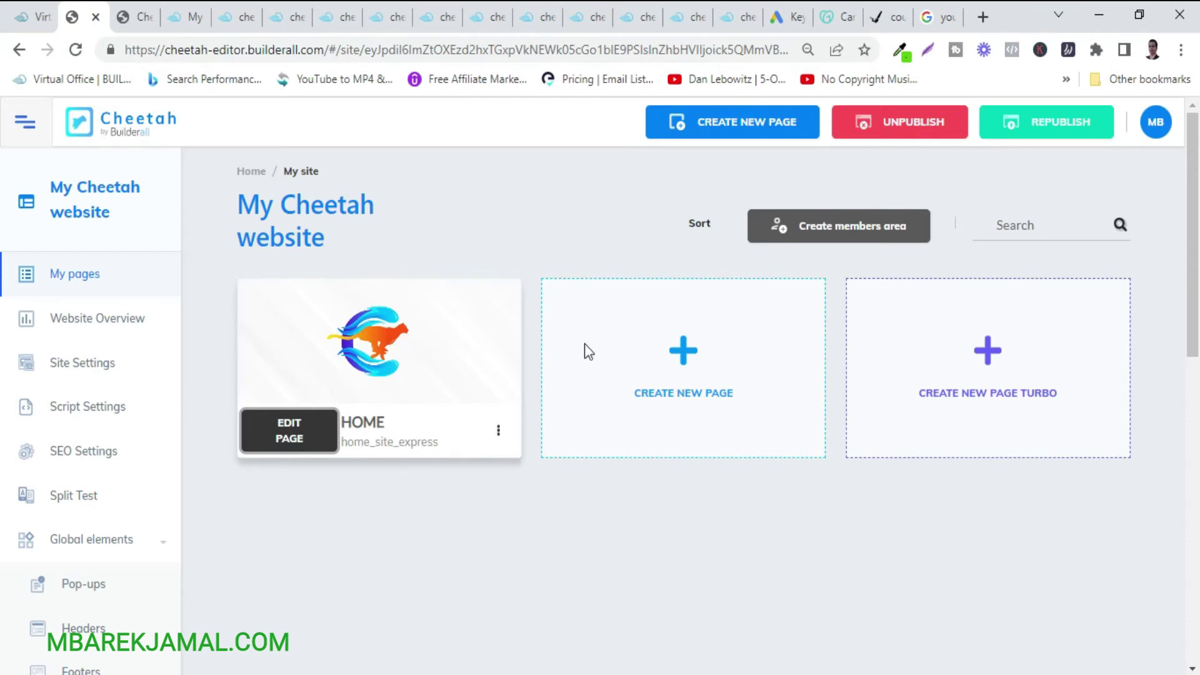
left_click(1056, 130)
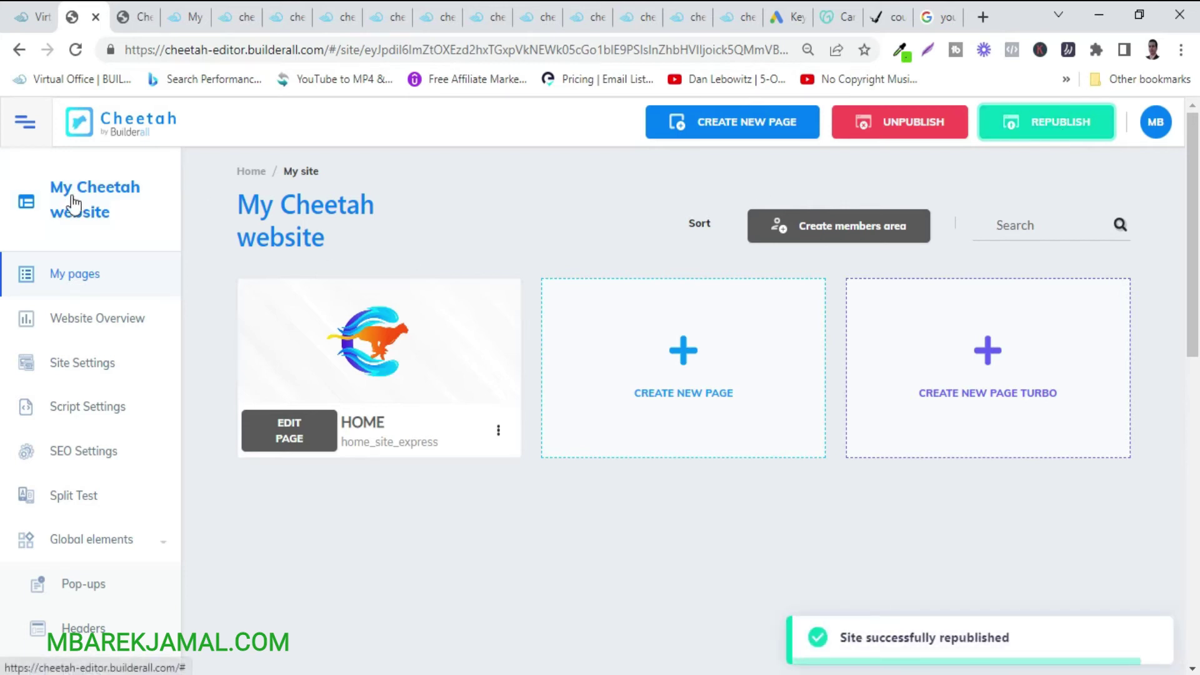
left_click(498, 432)
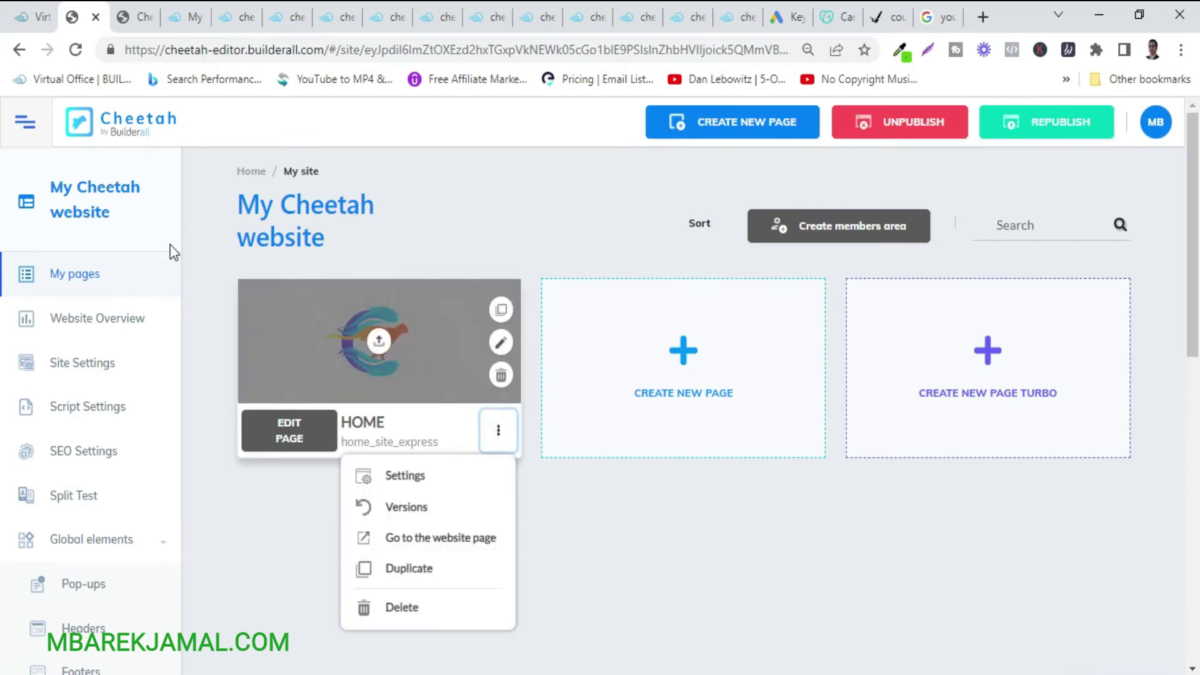
left_click(96, 202)
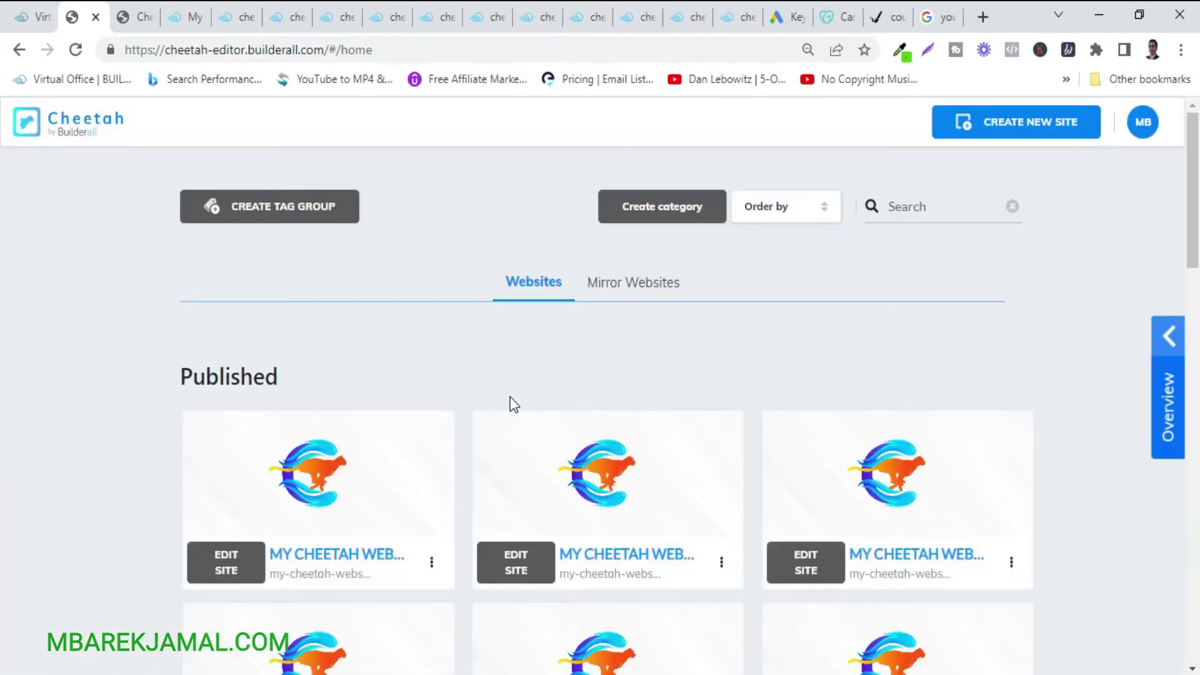
Open the first published site via its card menu's Go To The Website and check its address.
left_click(431, 561)
left_click(378, 266)
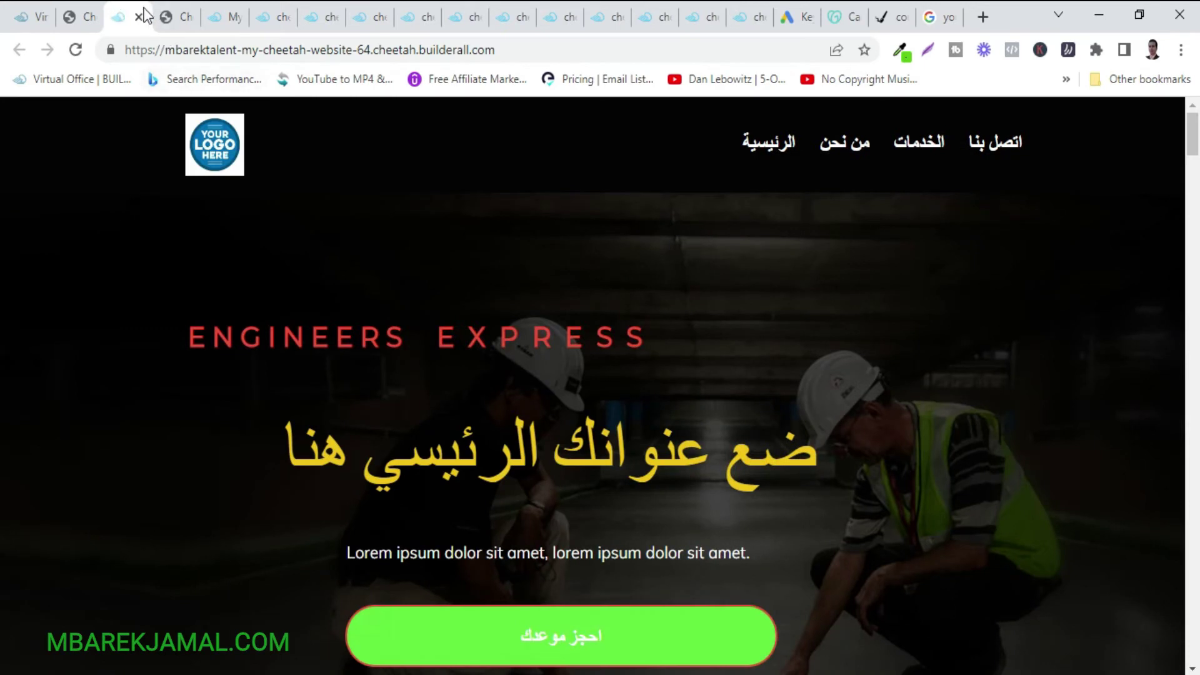
left_click(139, 17)
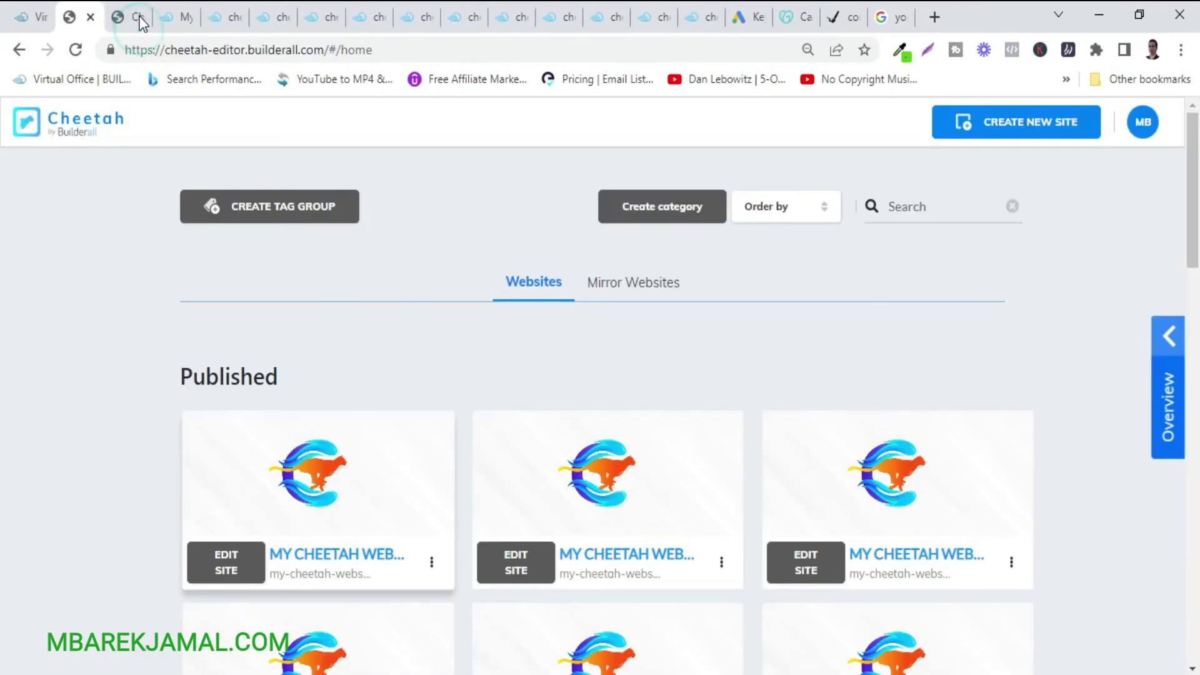
left_click(431, 564)
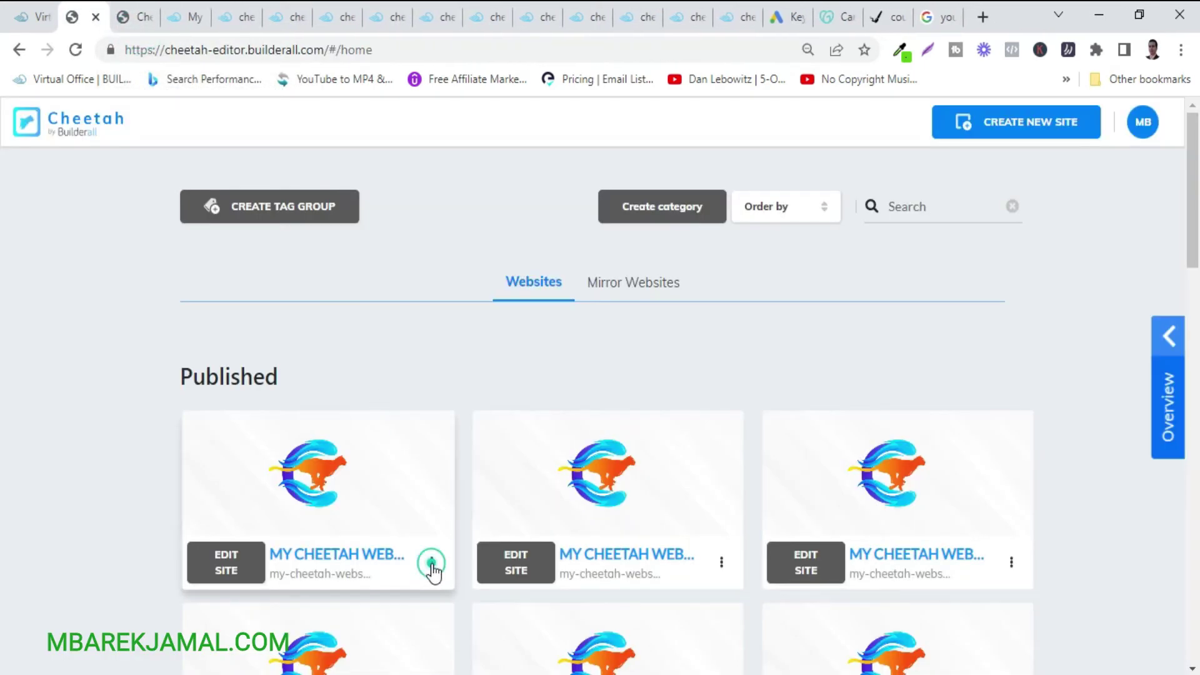
left_click(360, 268)
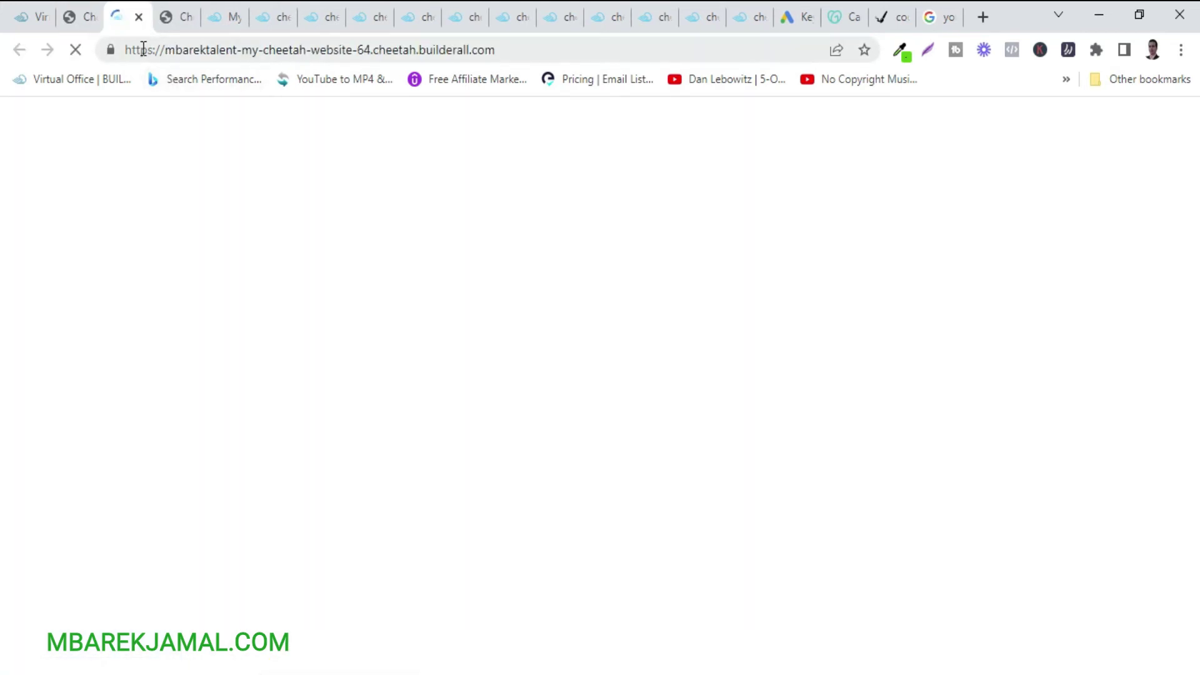
left_click_drag(160, 50, 508, 53)
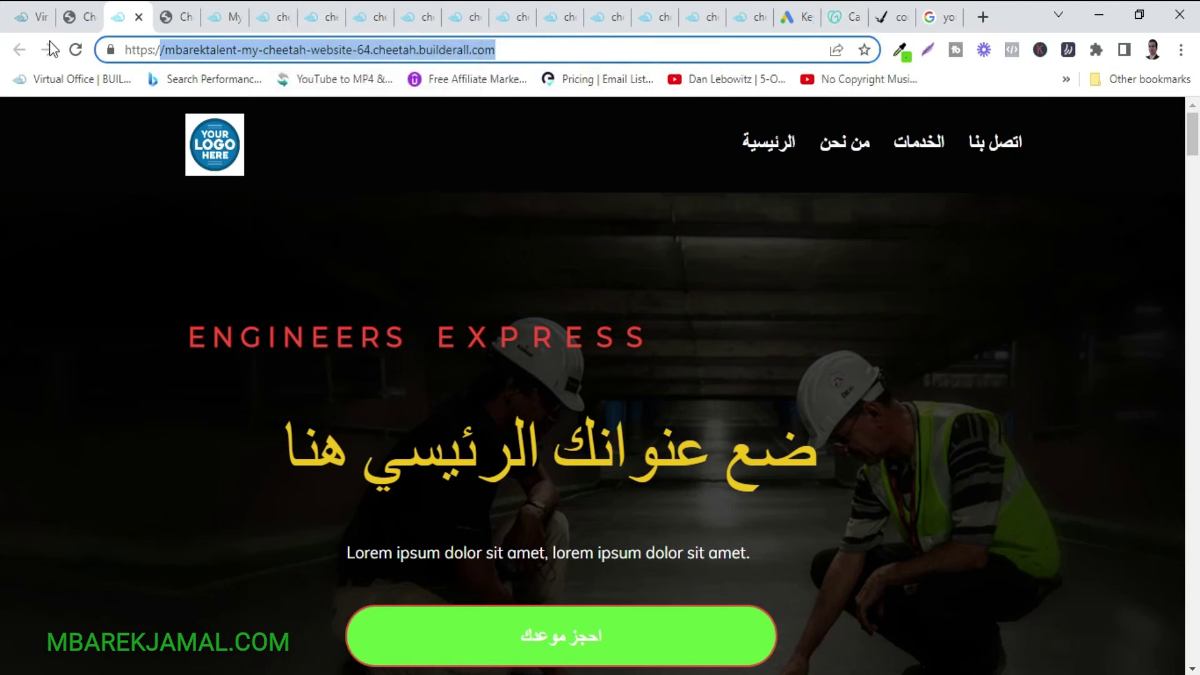
left_click(75, 19)
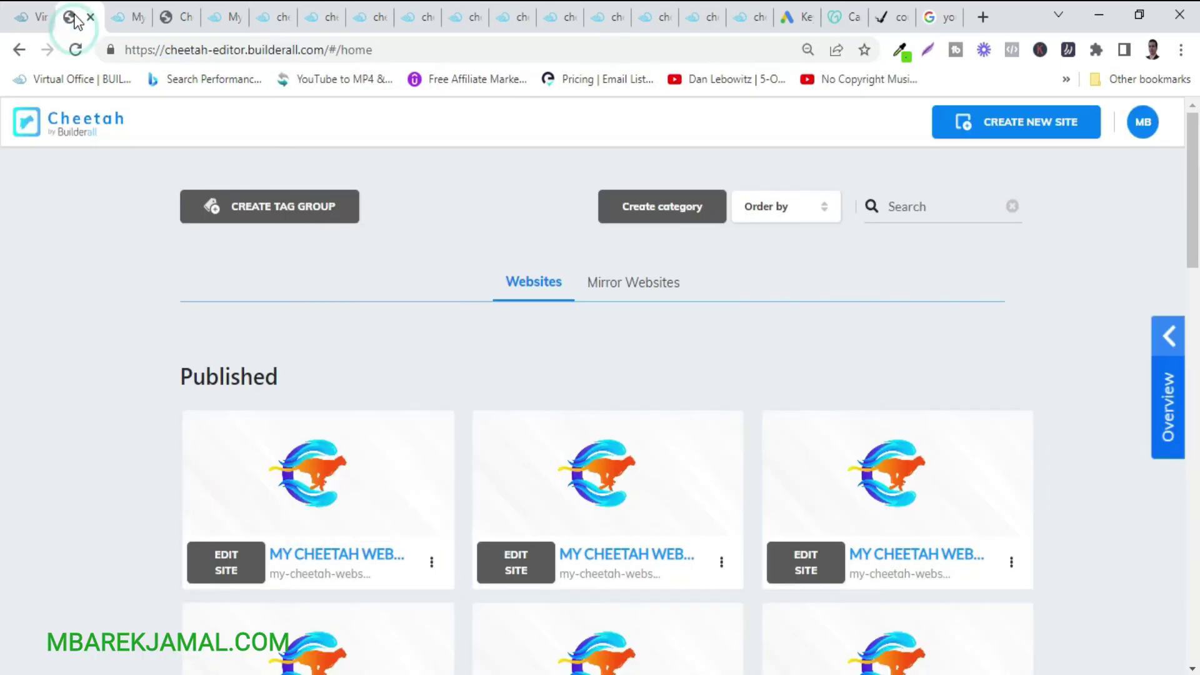
Use Connect Domain on the site card to connect and confirm test124.com.
left_click(433, 565)
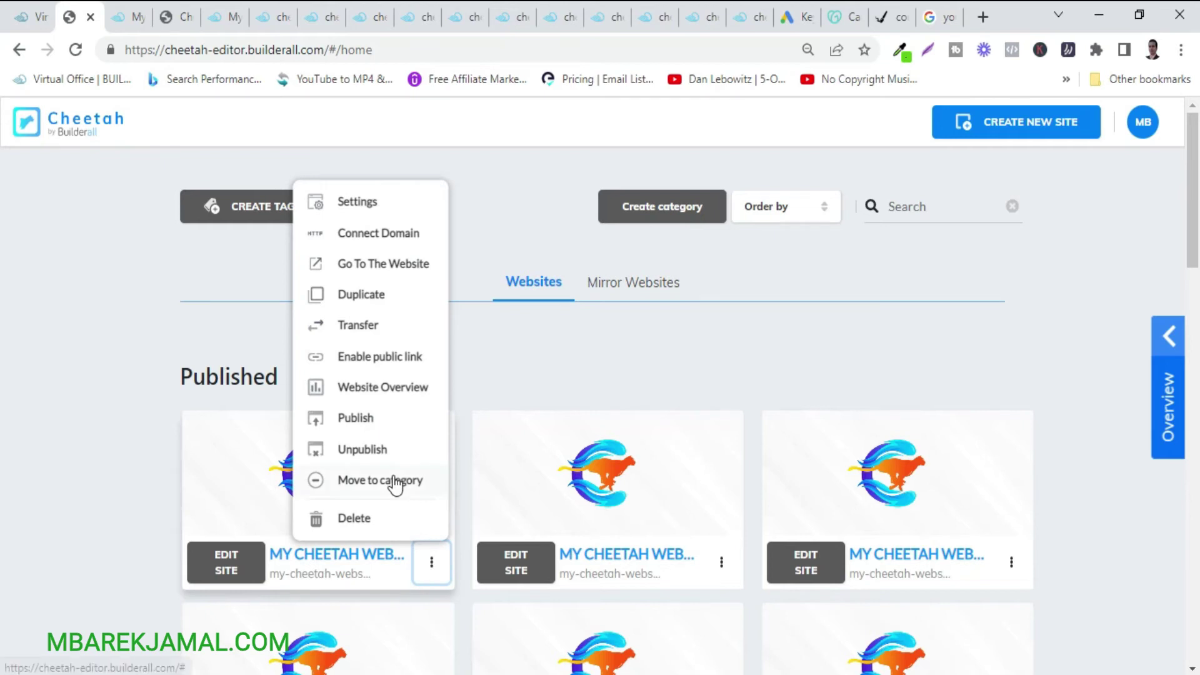
left_click(350, 236)
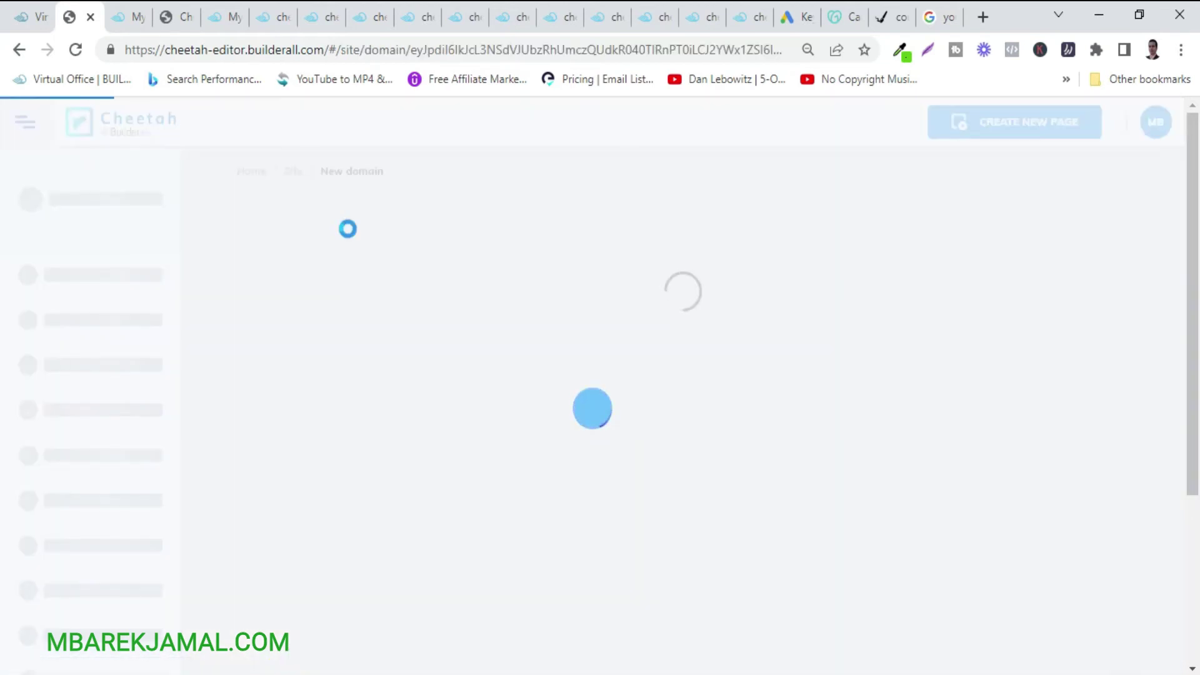
type("test124")
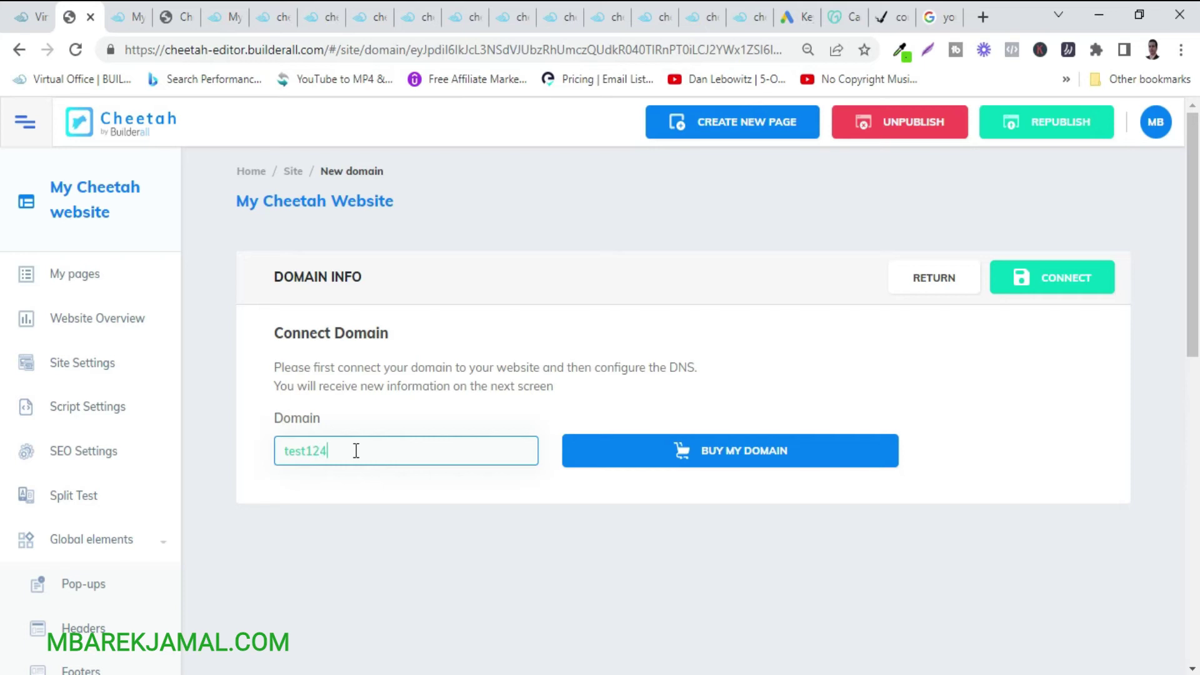
type(".com")
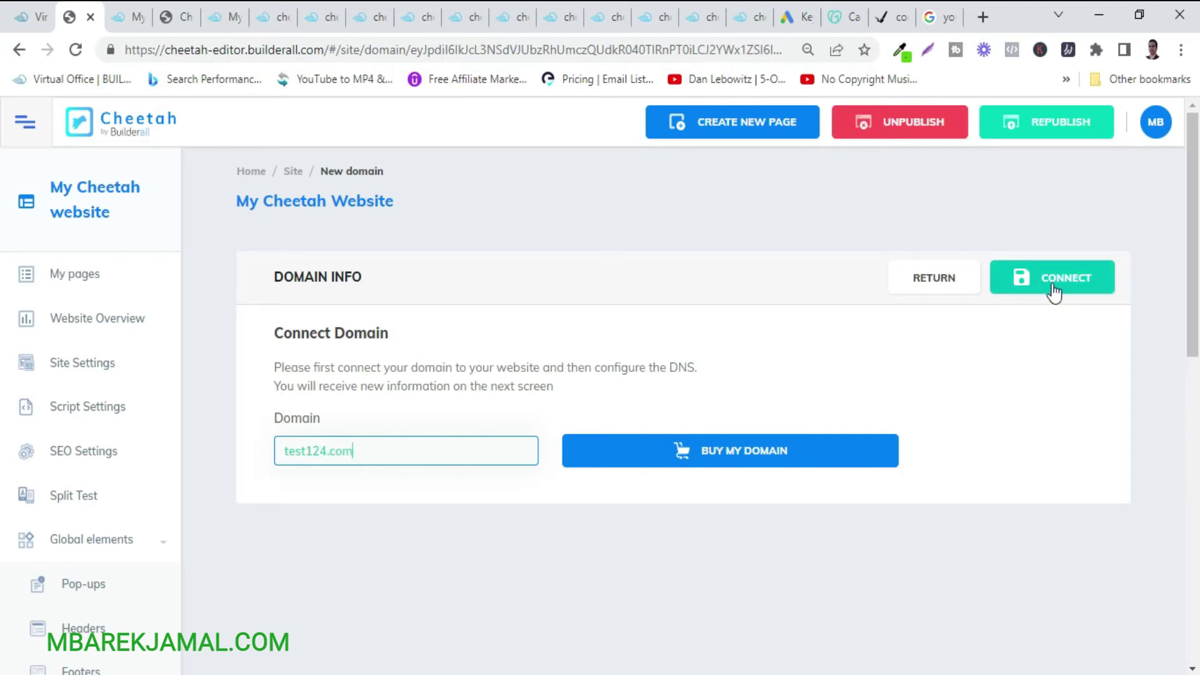
left_click(1047, 286)
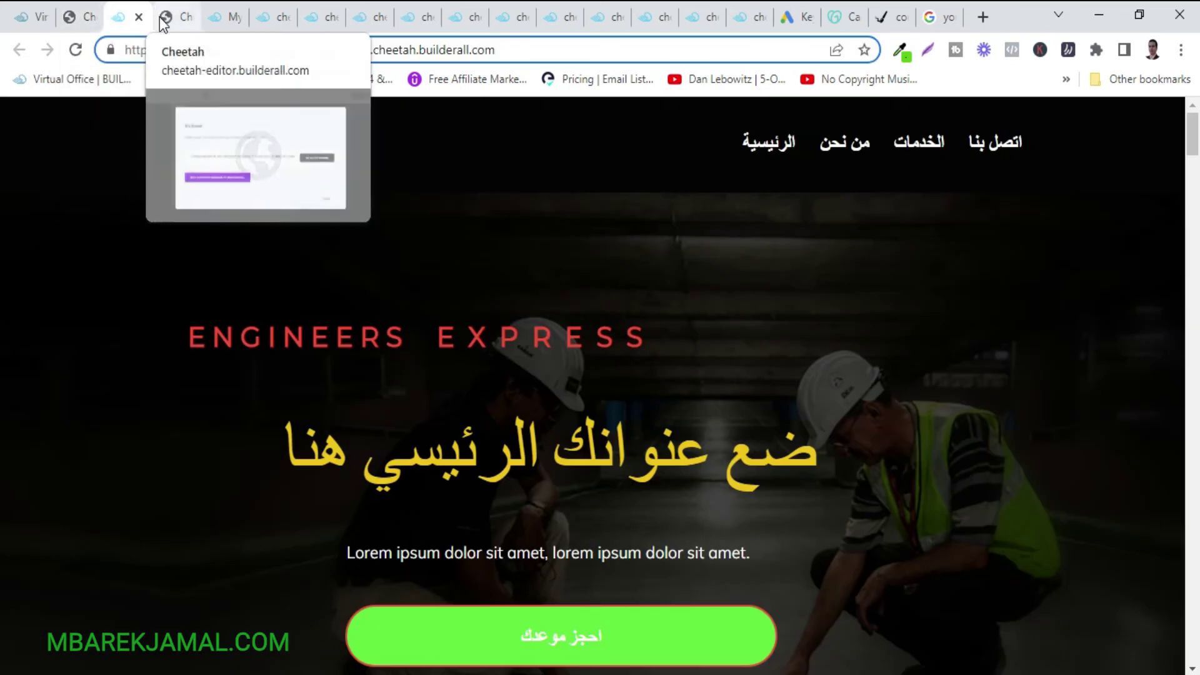
left_click(164, 17)
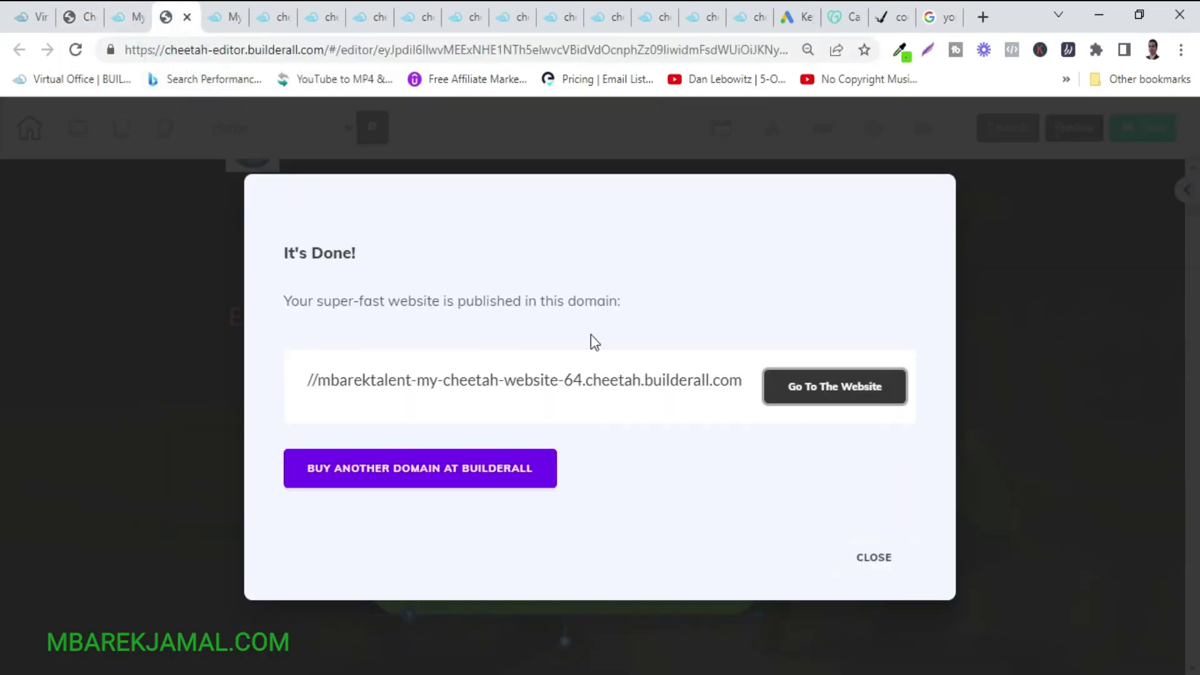
Swap the image box's bricks background for the tropical beach photo via Background Settings.
left_click(875, 560)
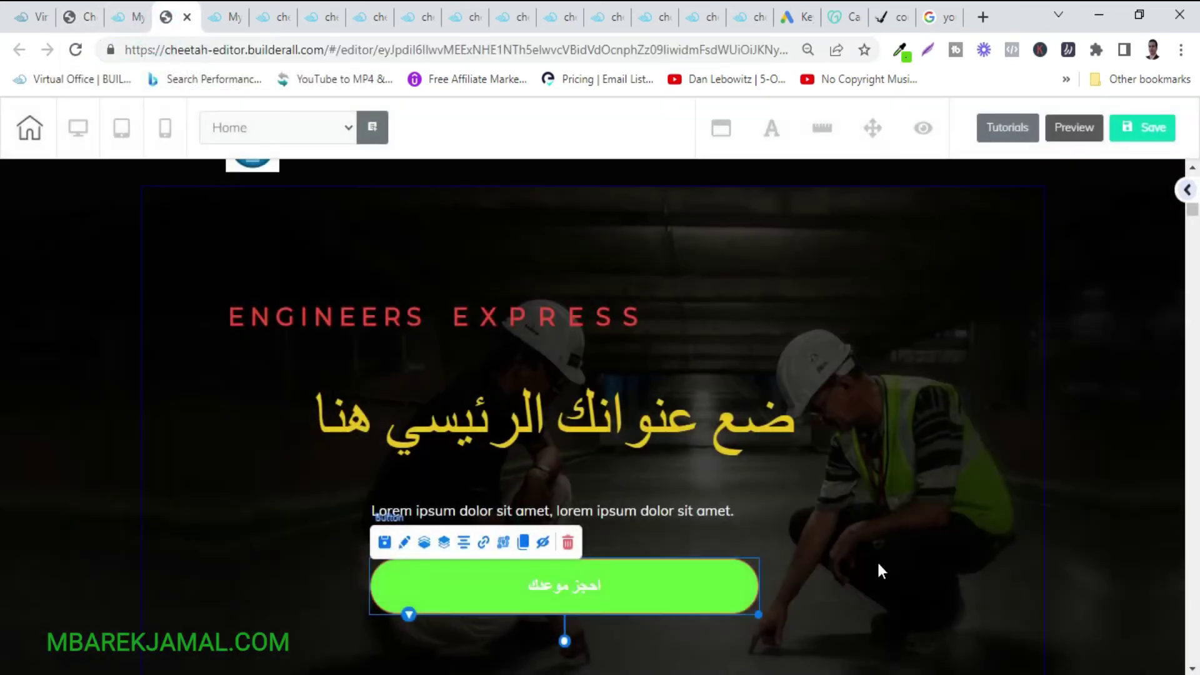
scroll(878, 564, "down", 15)
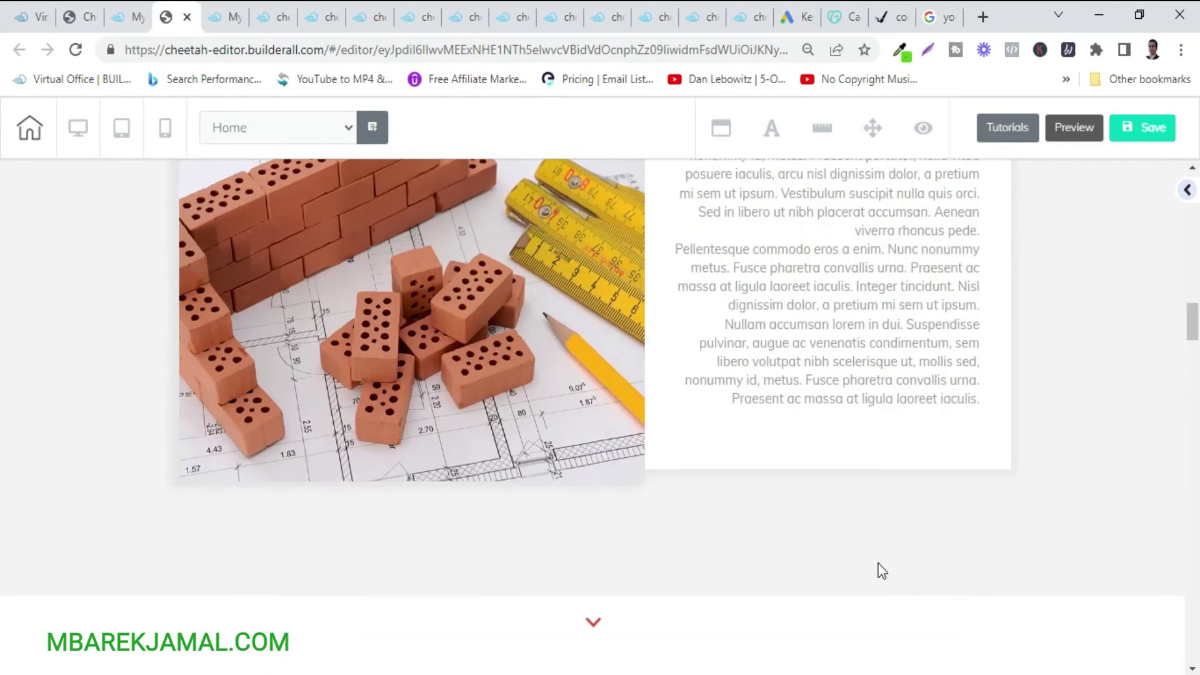
scroll(878, 568, "down", 5)
scroll(877, 568, "up", 9)
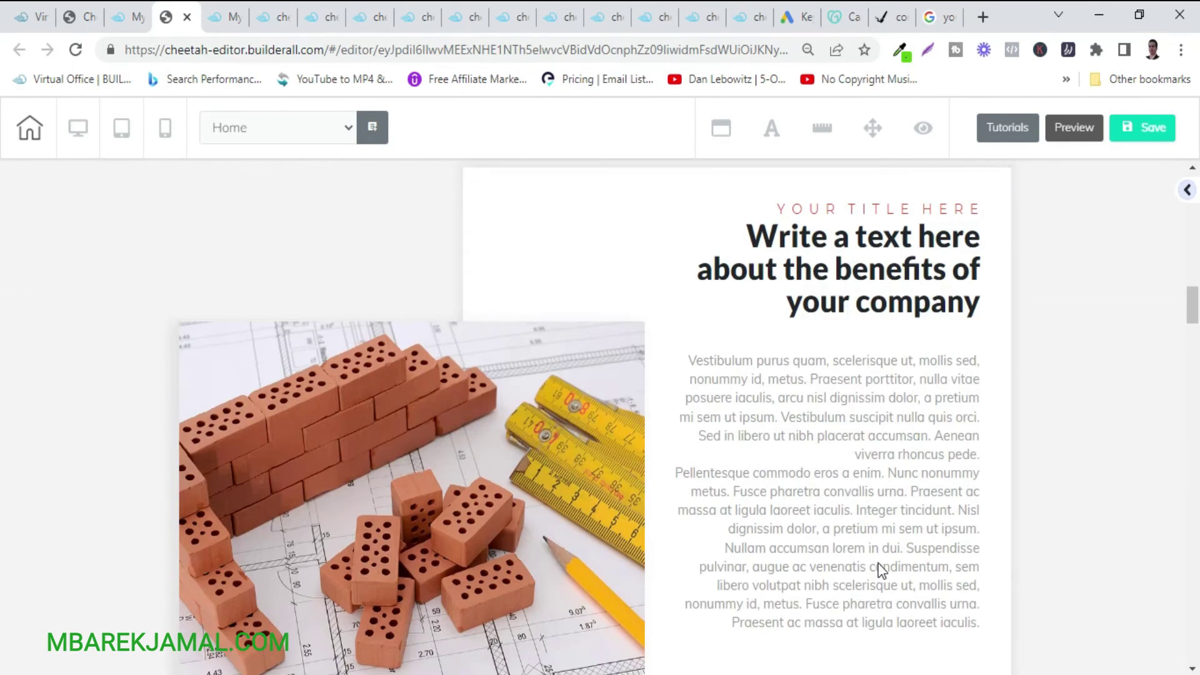
left_click(410, 465)
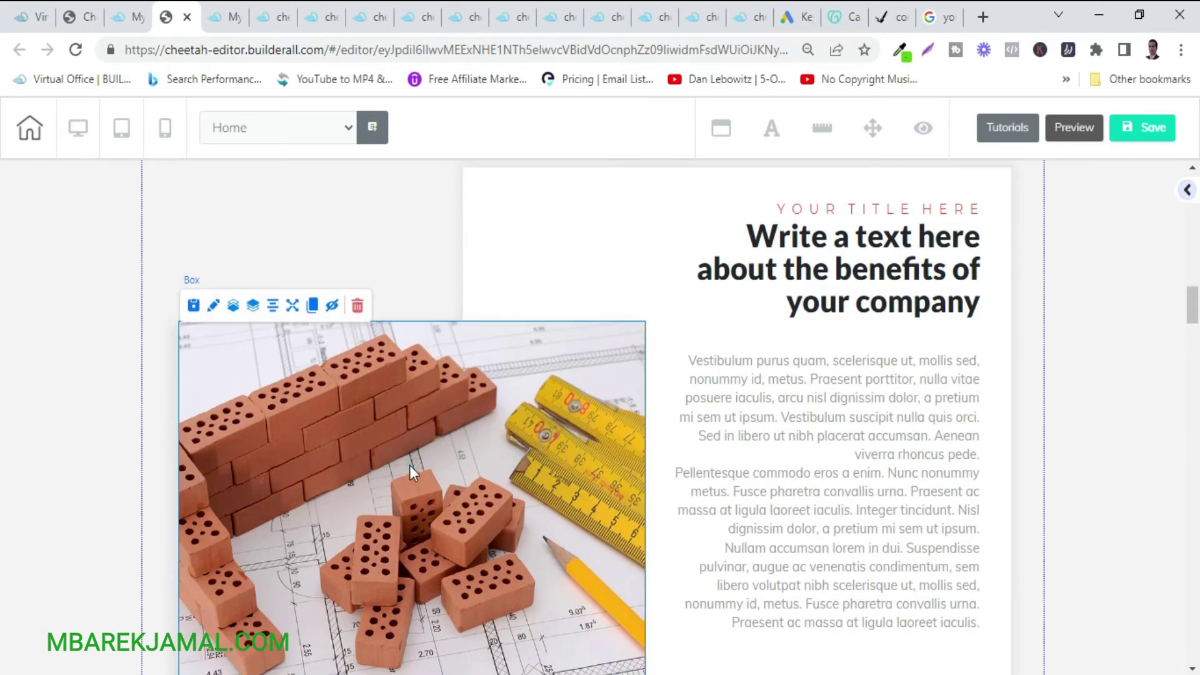
left_click(213, 306)
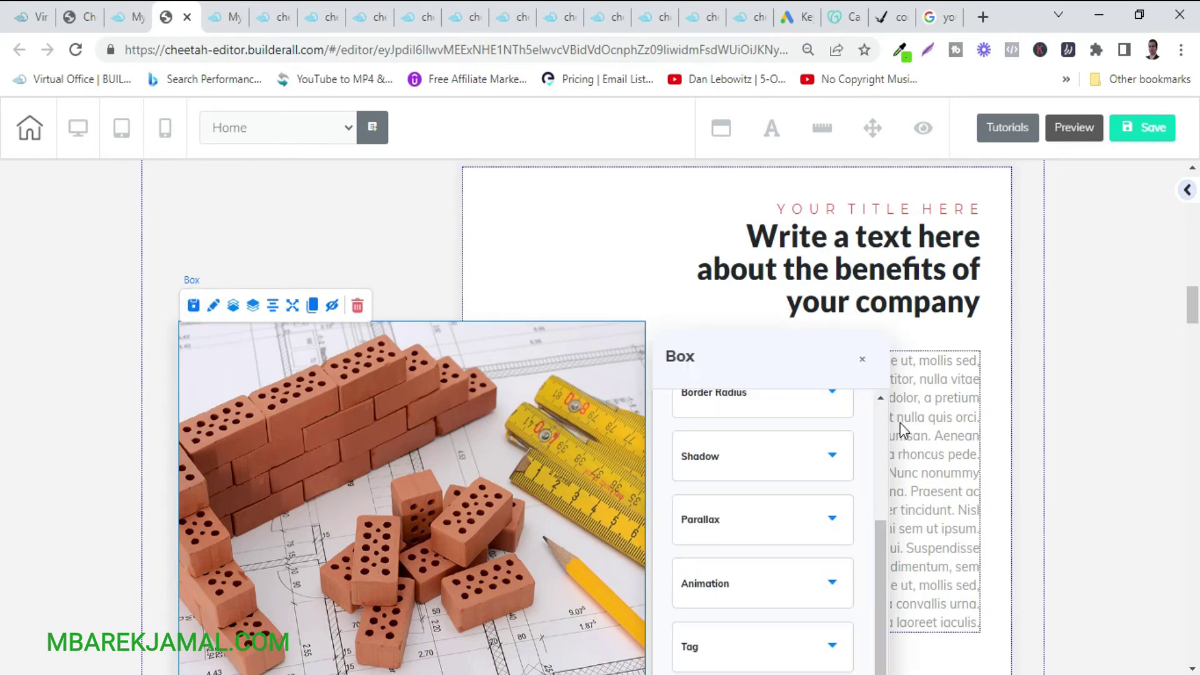
scroll(776, 487, "up", 4)
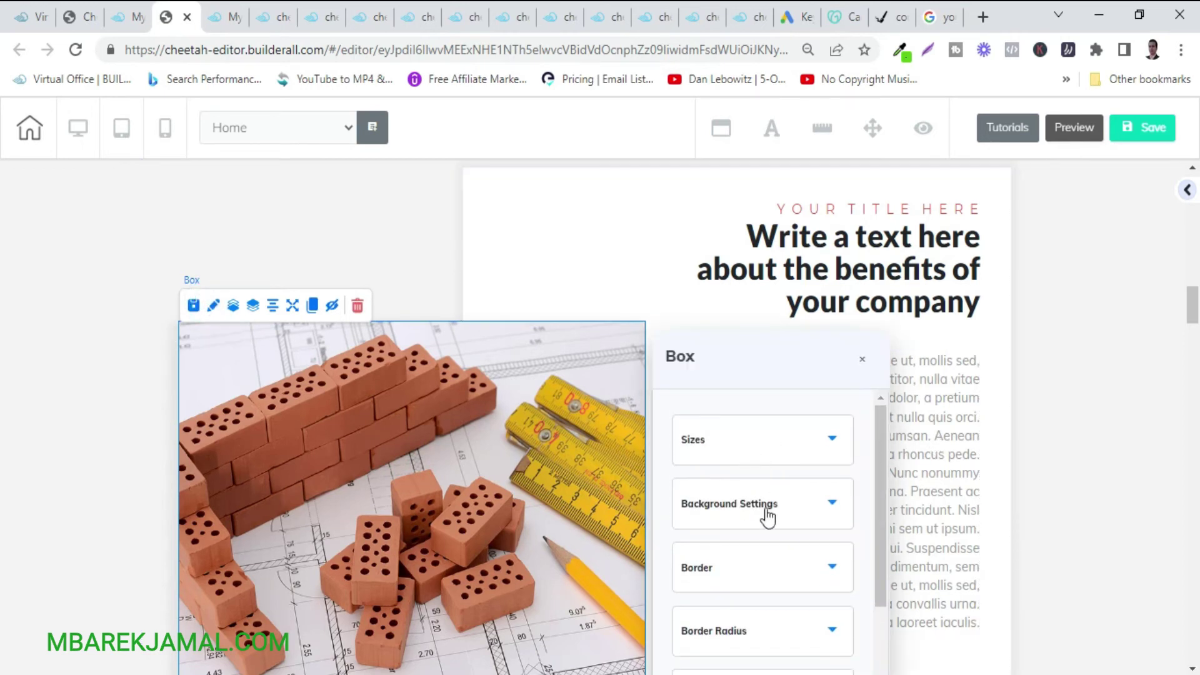
left_click(773, 516)
scroll(779, 517, "down", 3)
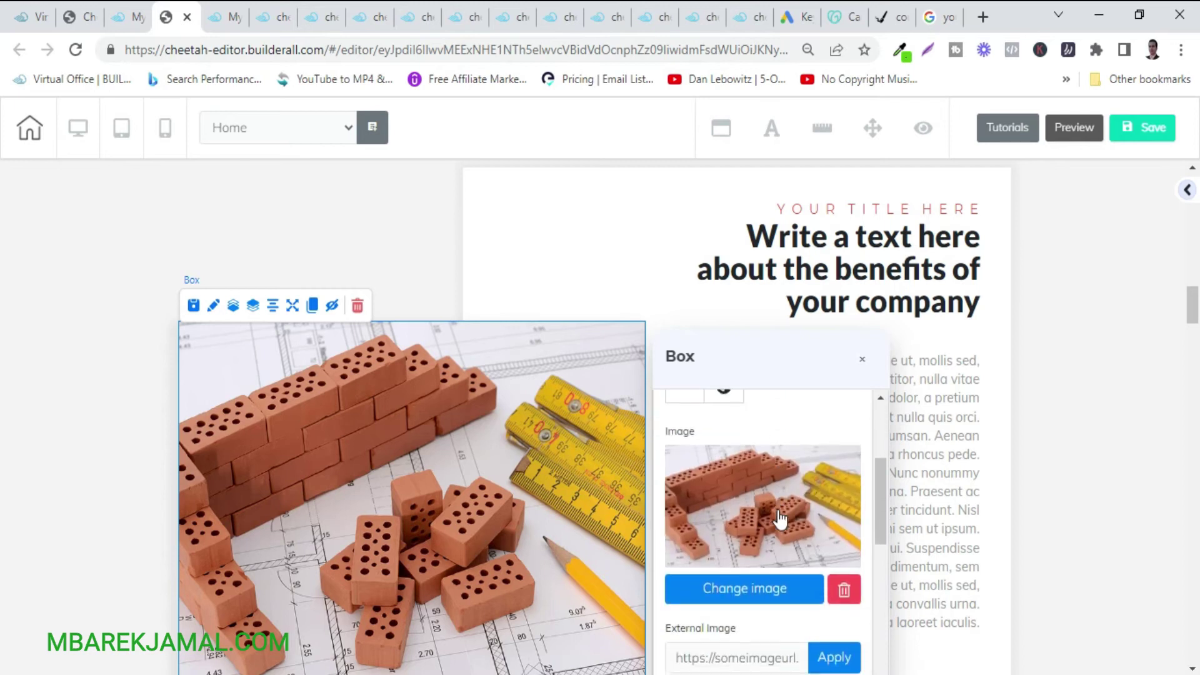
left_click(744, 587)
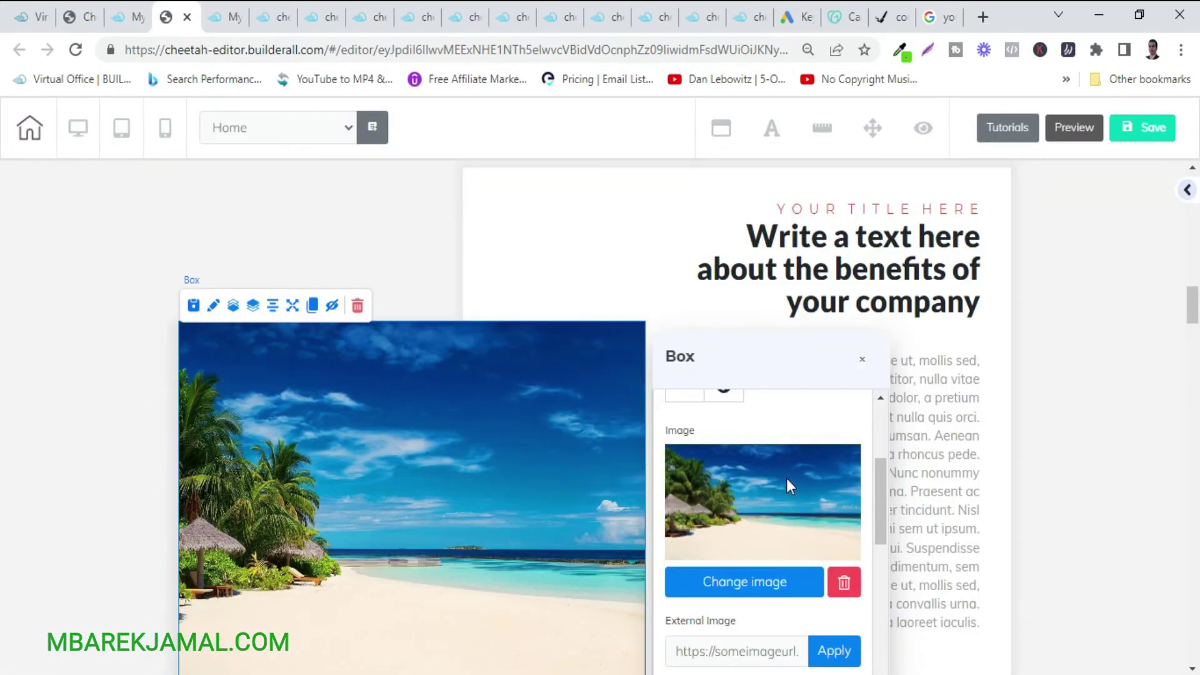
left_click(1118, 296)
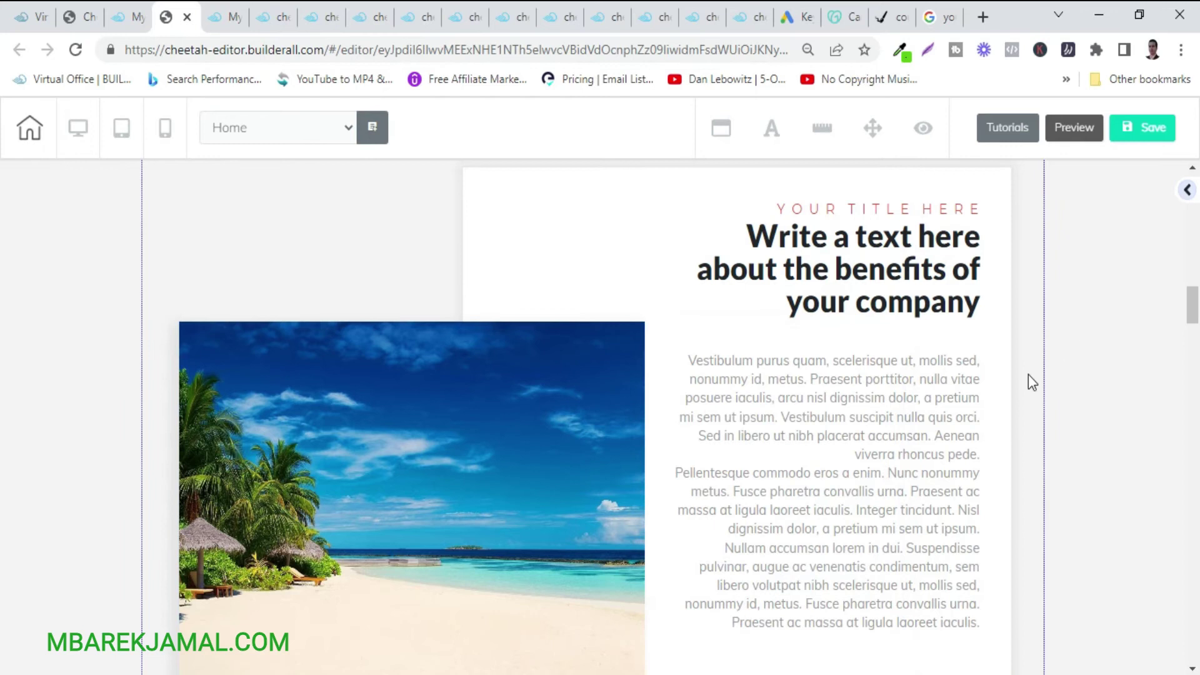
scroll(1029, 373, "down", 3)
Switch the keyboard to Arabic and replace the heading with 'النص هنا.....'.
scroll(1028, 374, "up", 3)
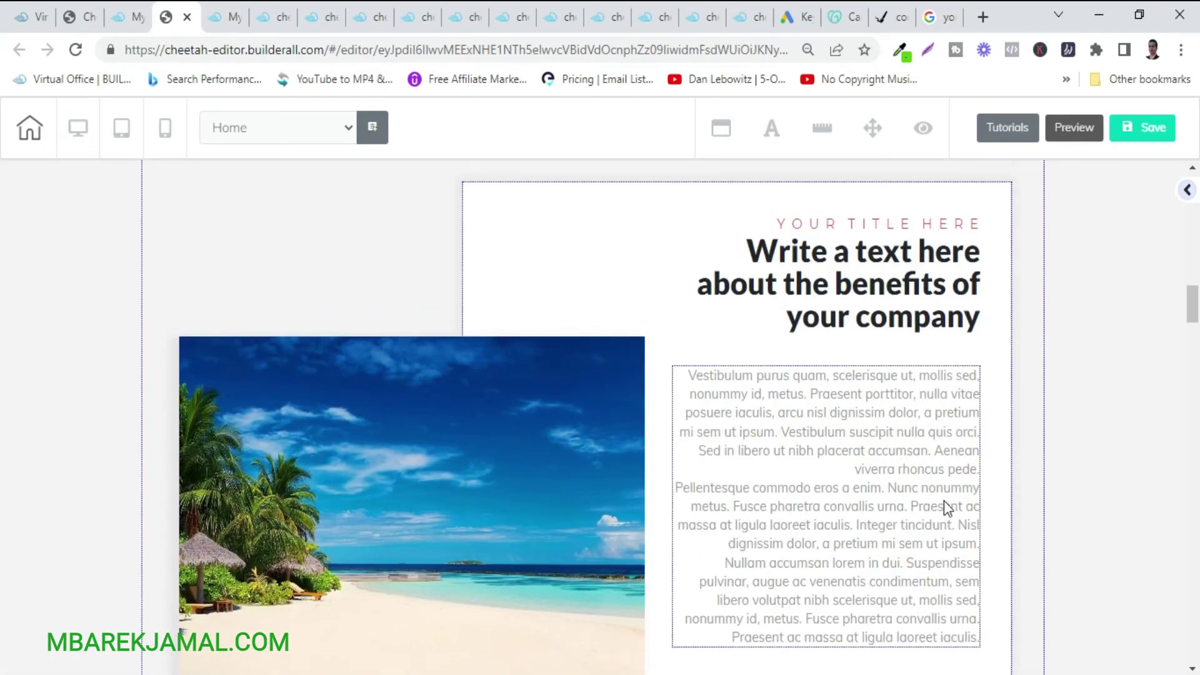
left_click(926, 294)
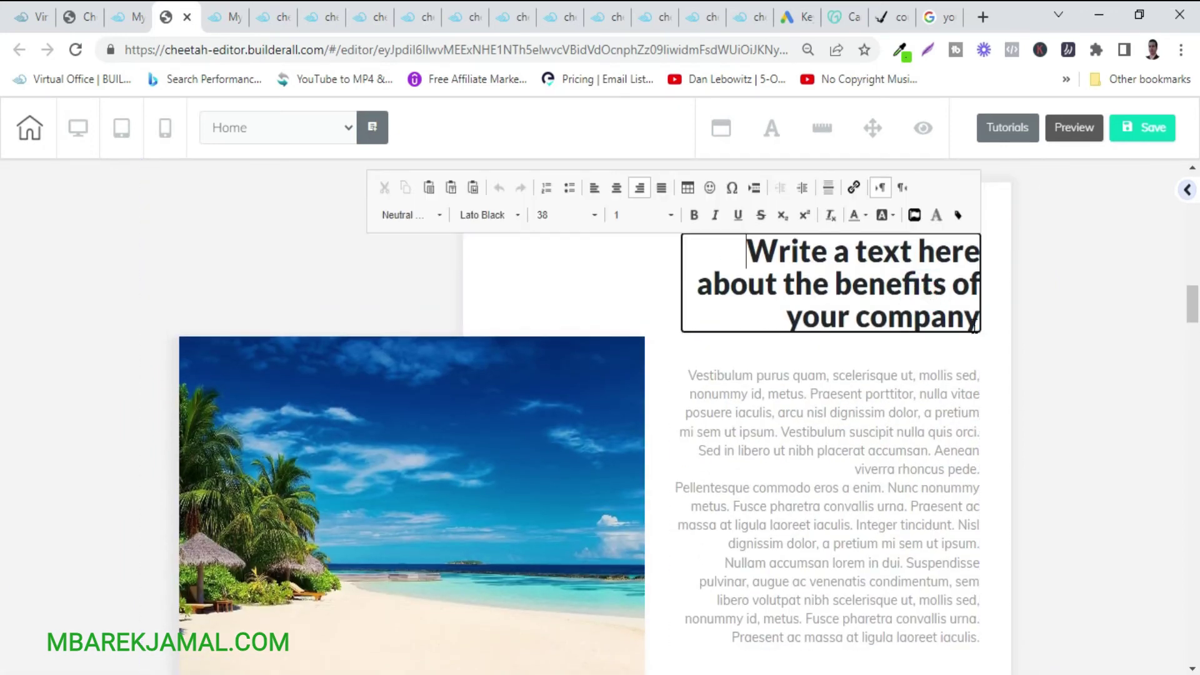
left_click_drag(977, 320, 752, 250)
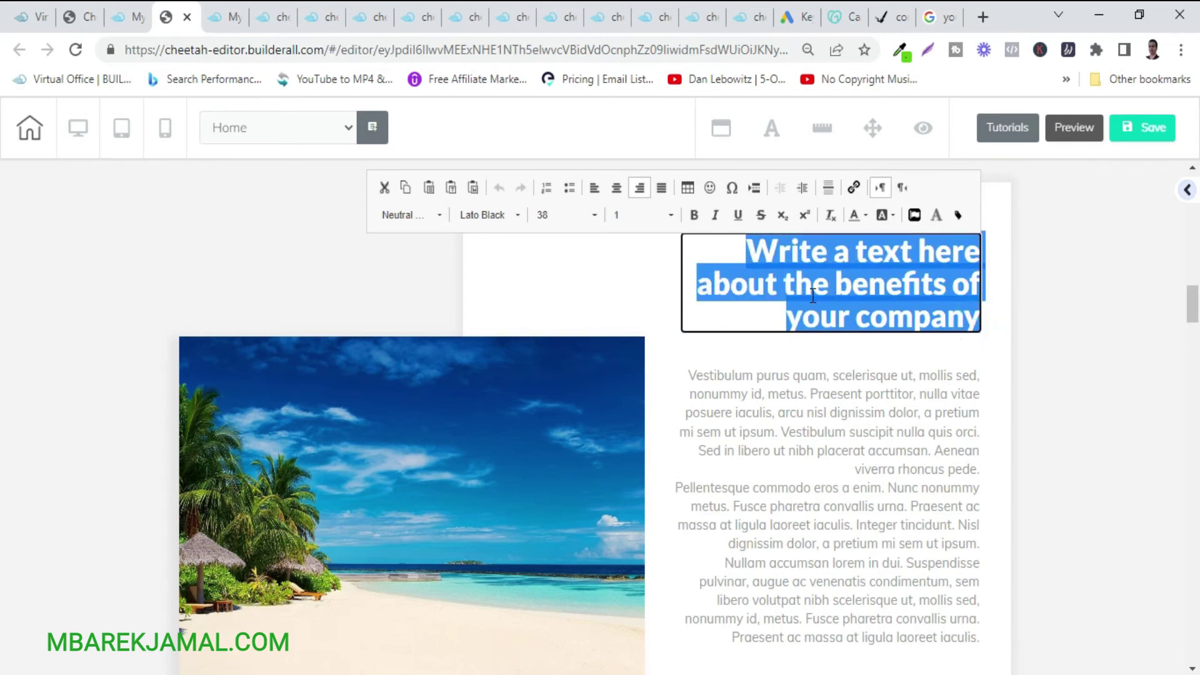
key("super+space")
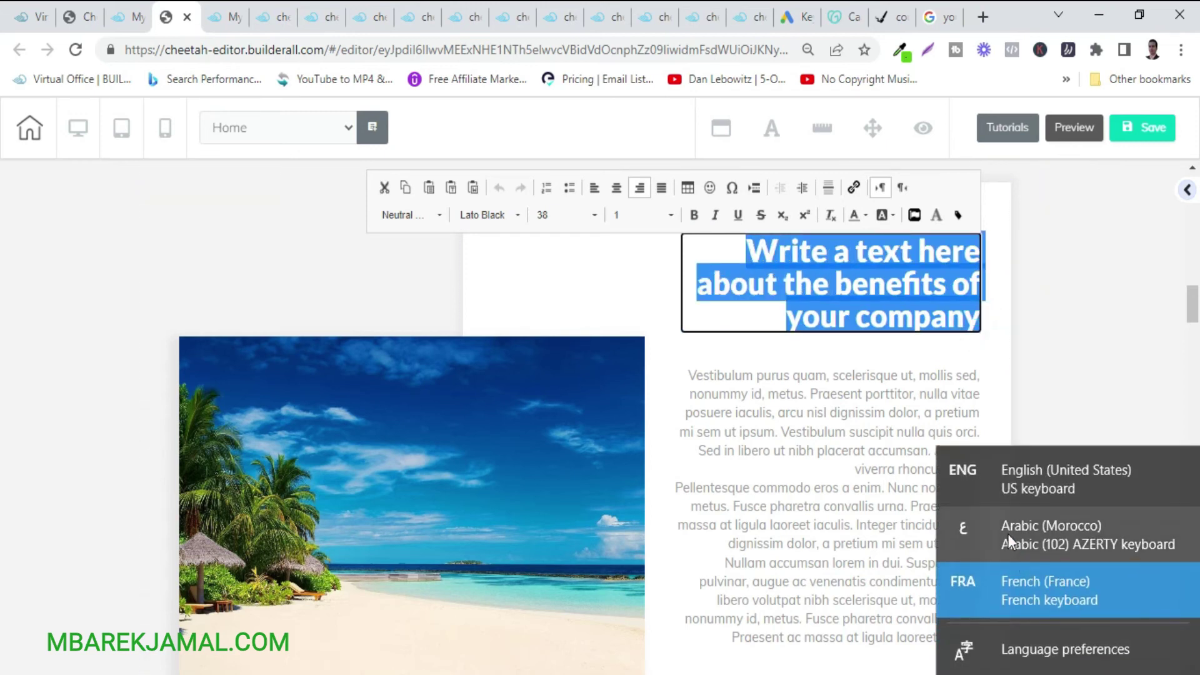
left_click(1007, 534)
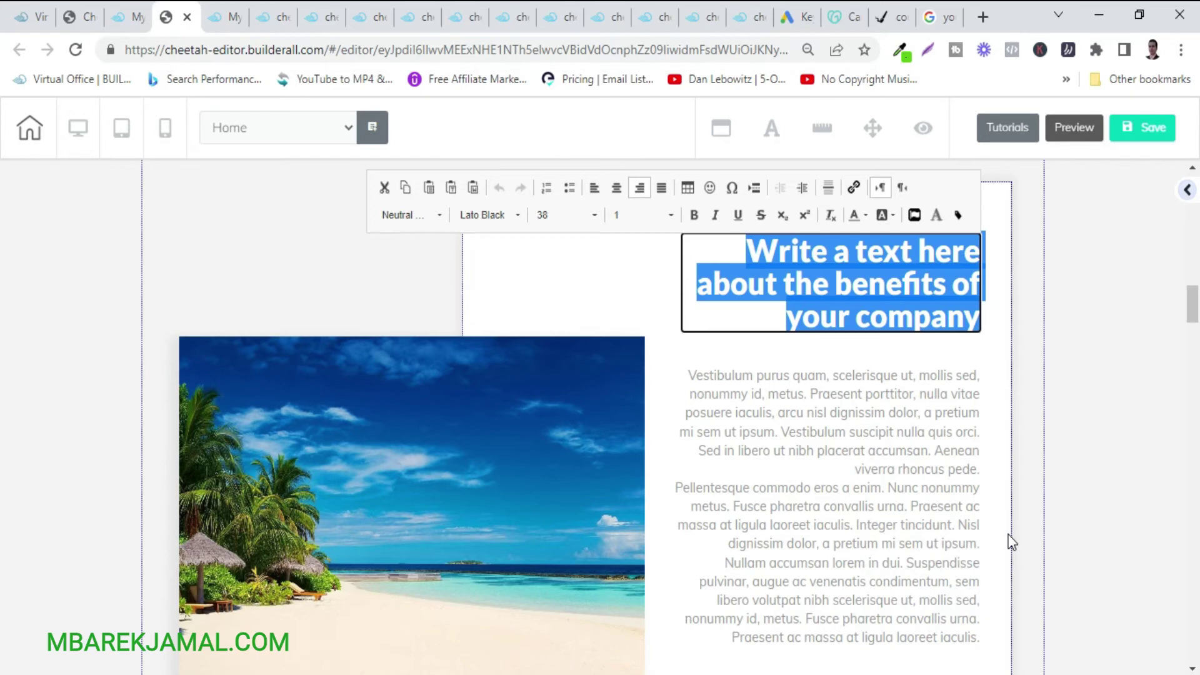
key("BackSpace")
type("النص")
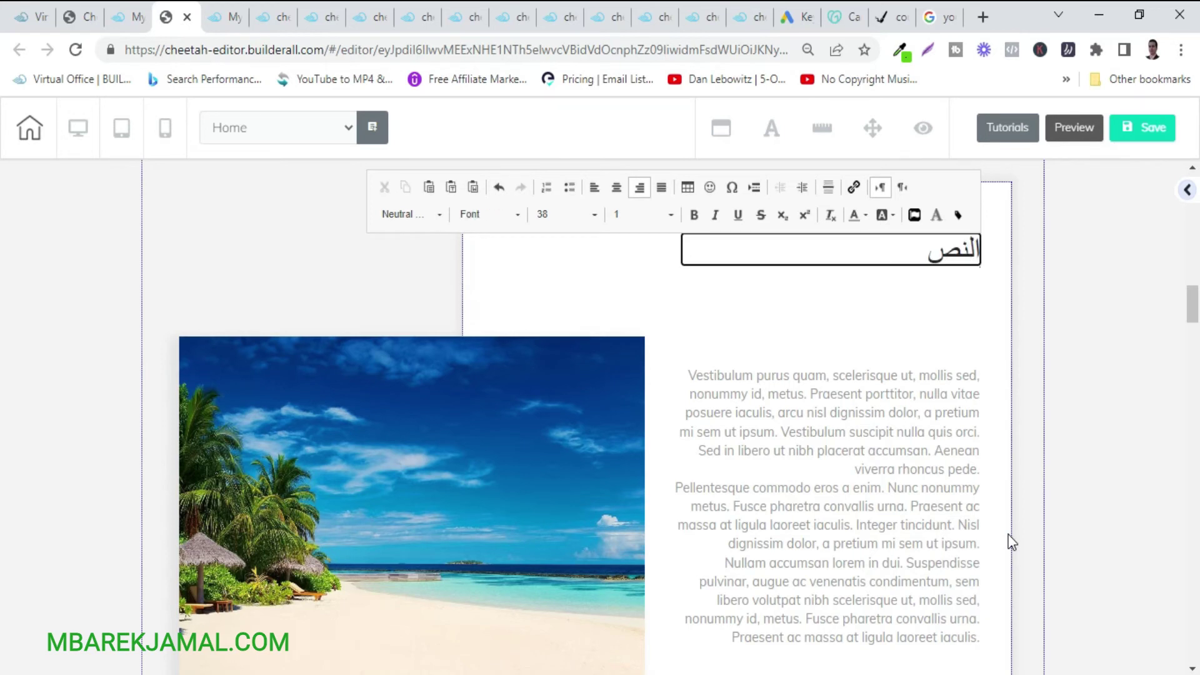
type(" هنا.....")
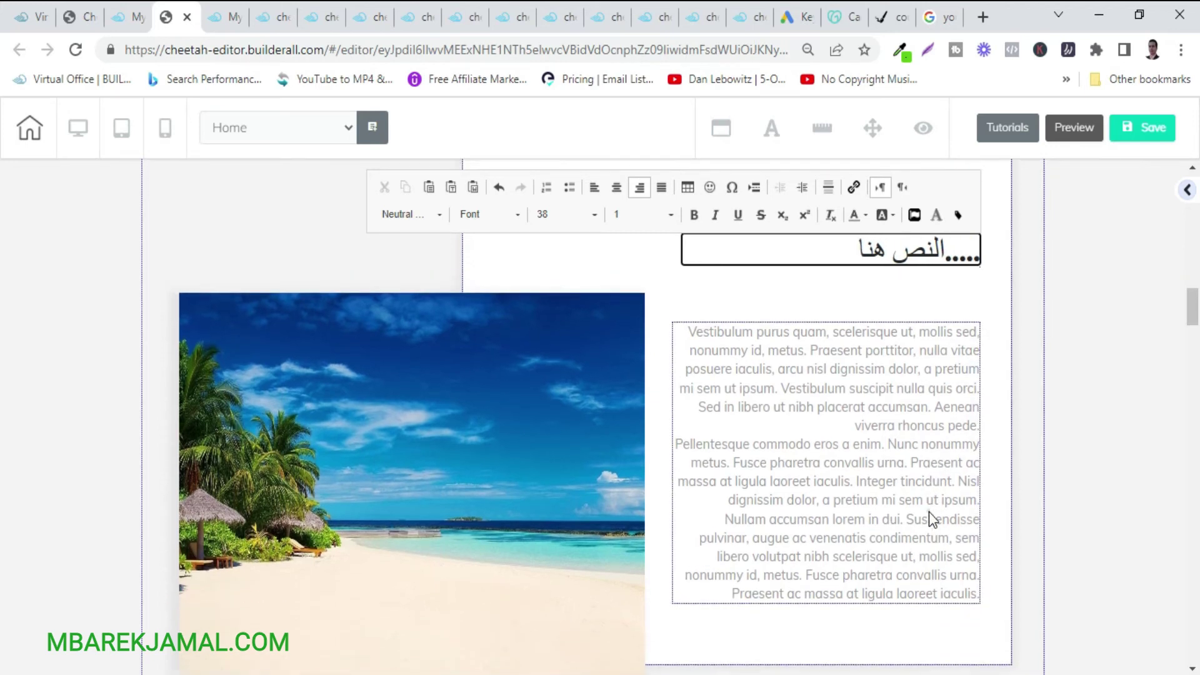
Replace the paragraph text beside the beach photo with 'النص هن'.
left_click(928, 512)
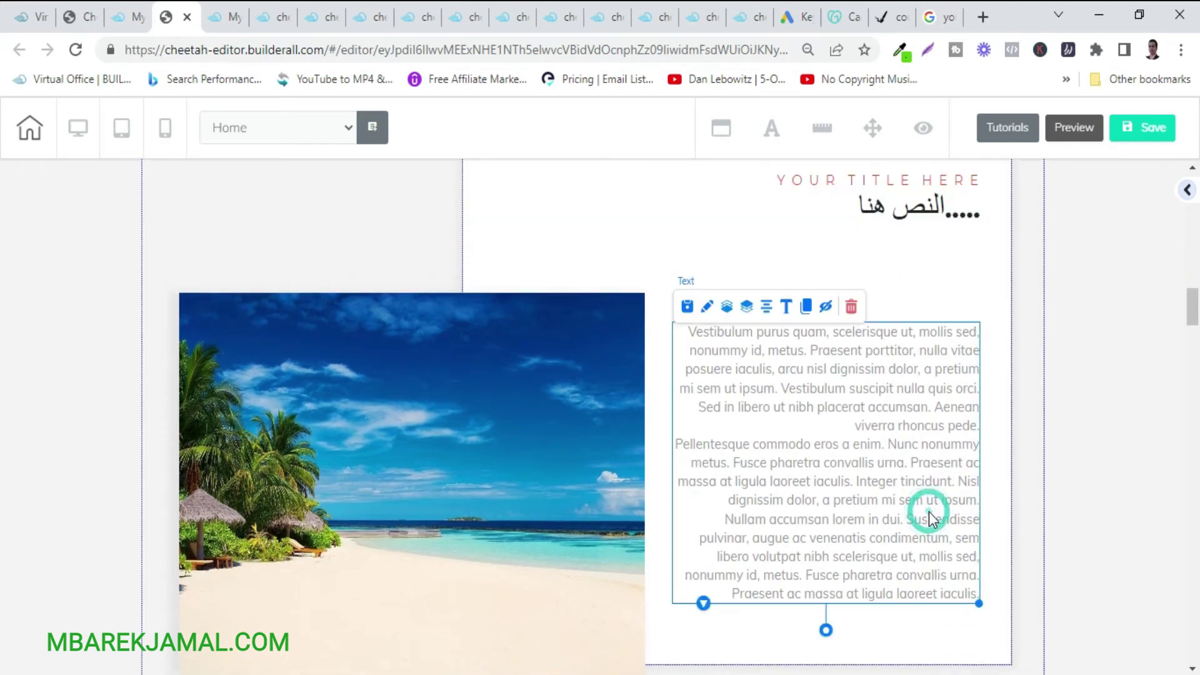
left_click(976, 595)
left_click_drag(977, 593, 676, 331)
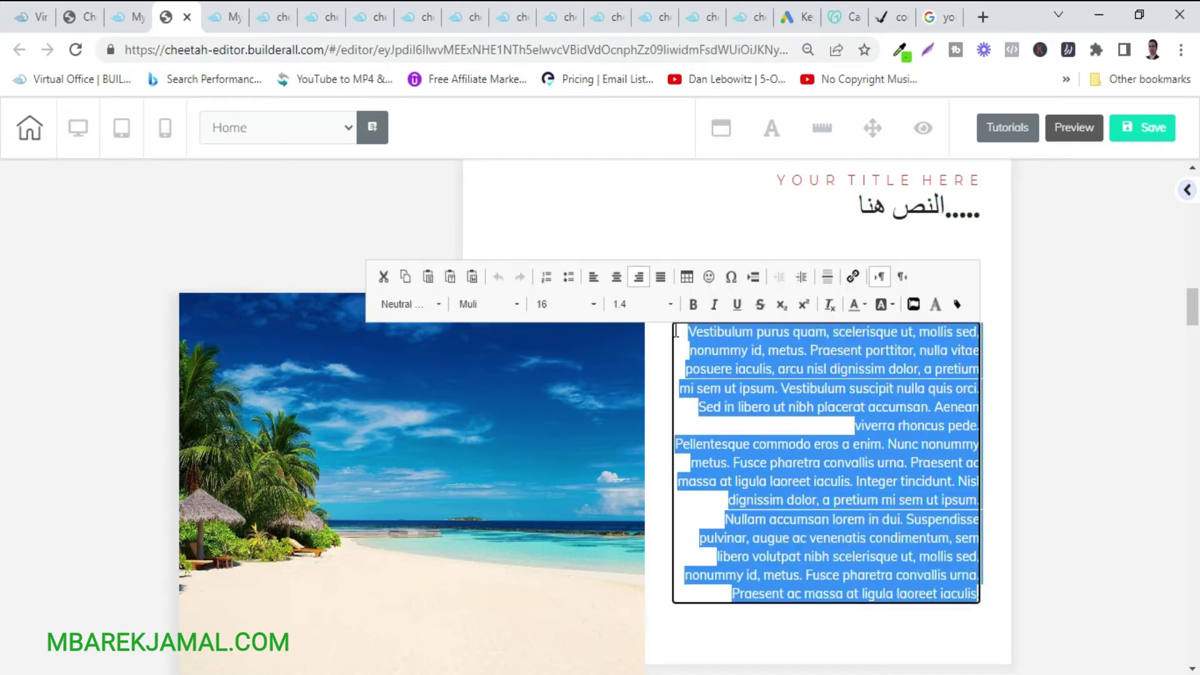
key("Delete")
type("النص ")
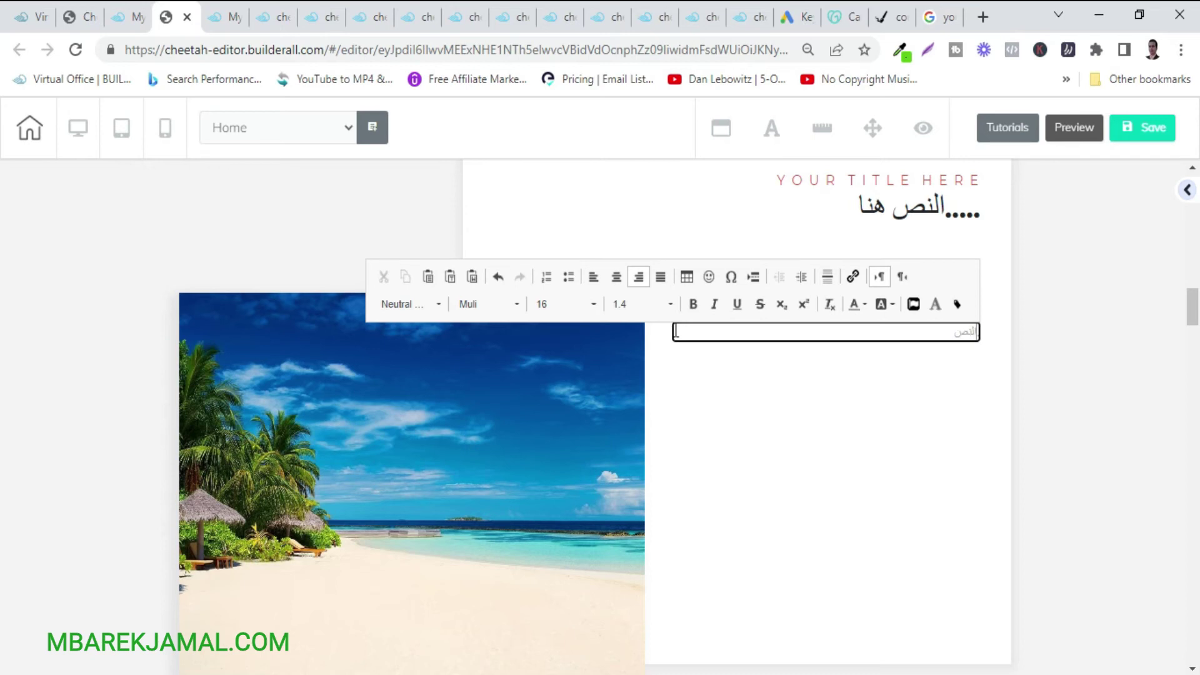
type("هنا")
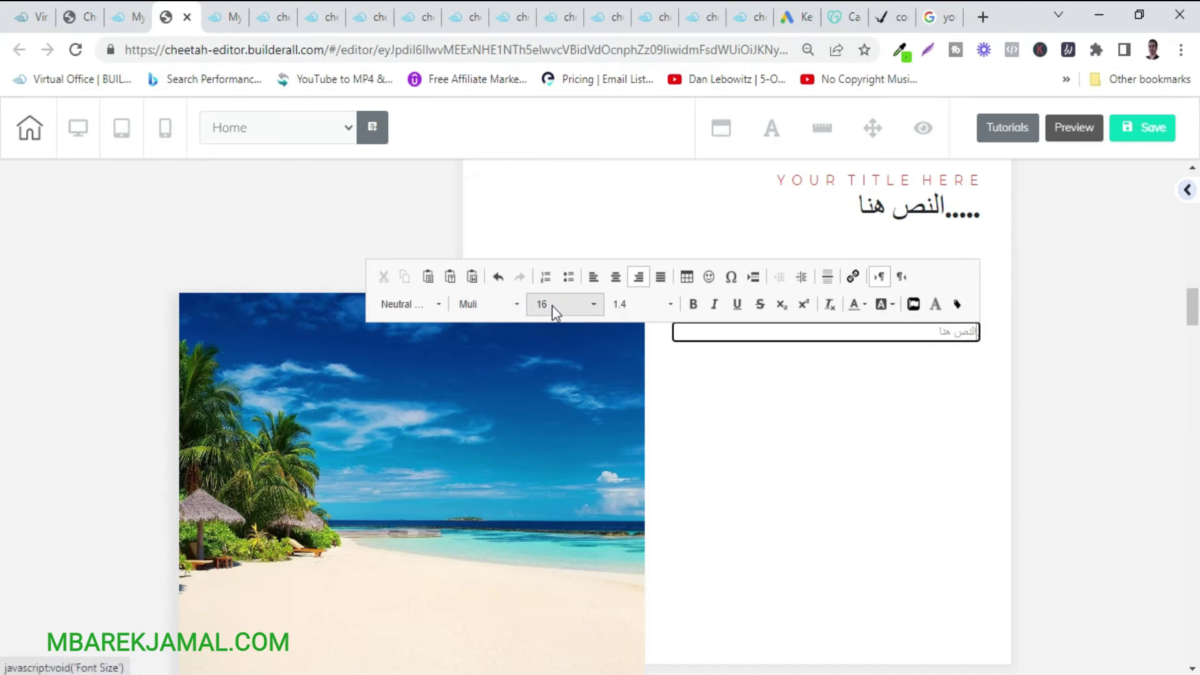
scroll(1072, 446, "down", 10)
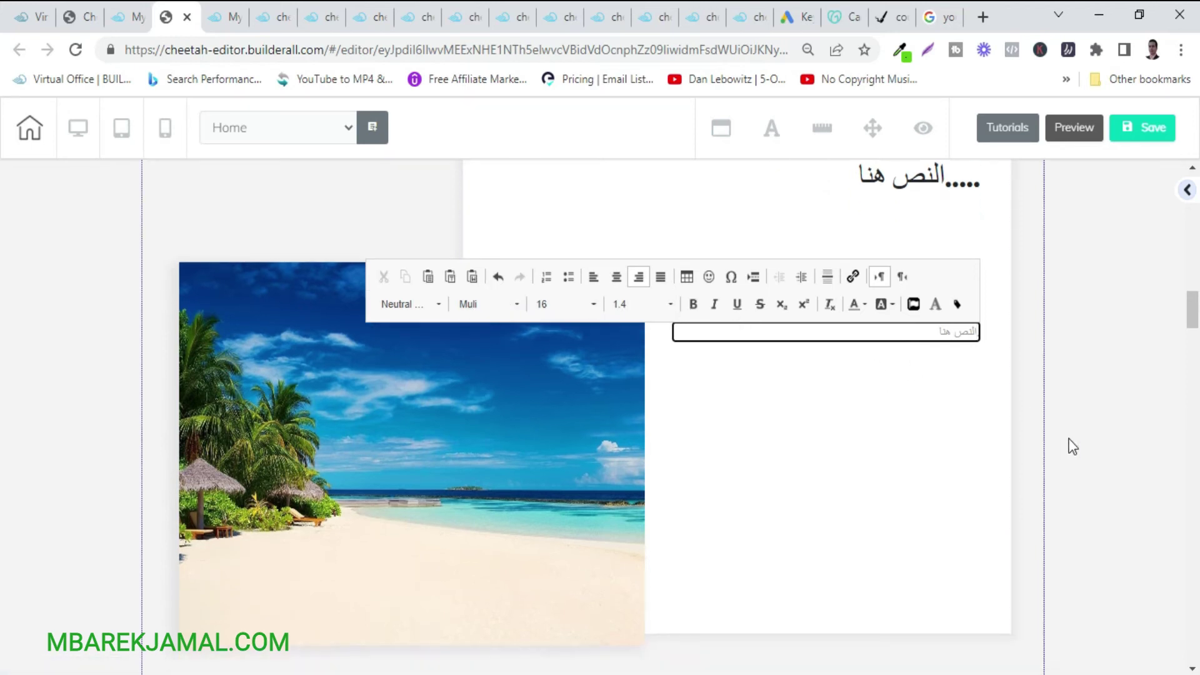
In the footer's Contact Us block, overwrite the sample email with the new contact address.
scroll(1073, 446, "down", 15)
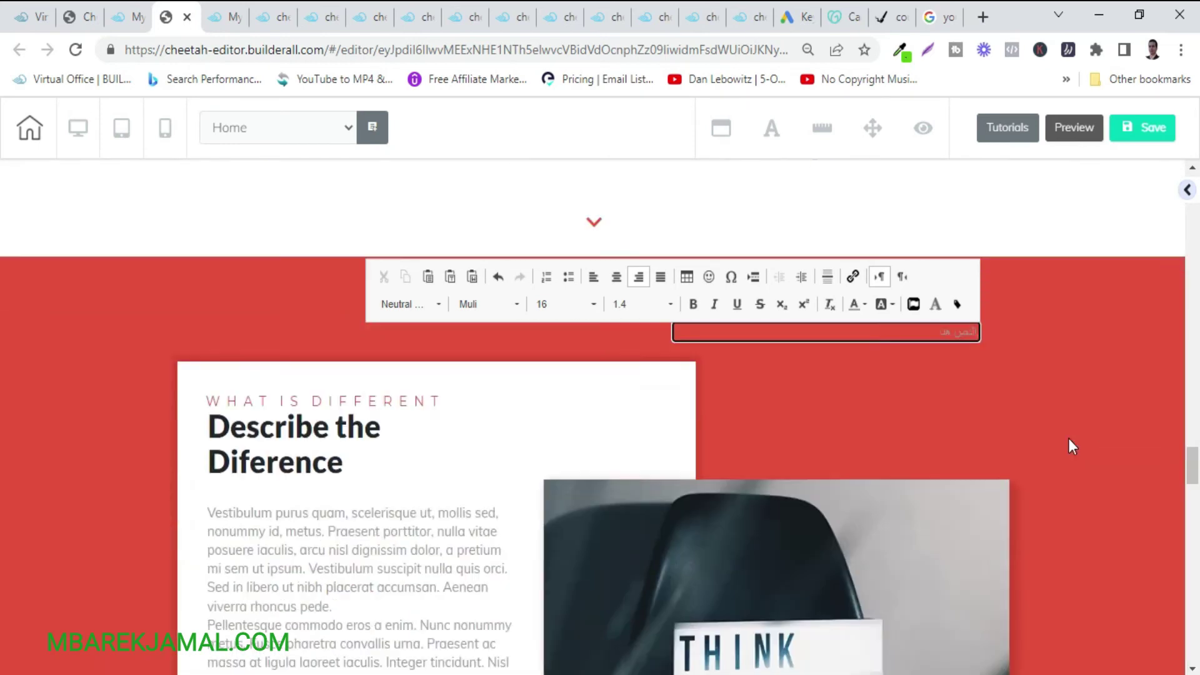
scroll(1069, 441, "down", 12)
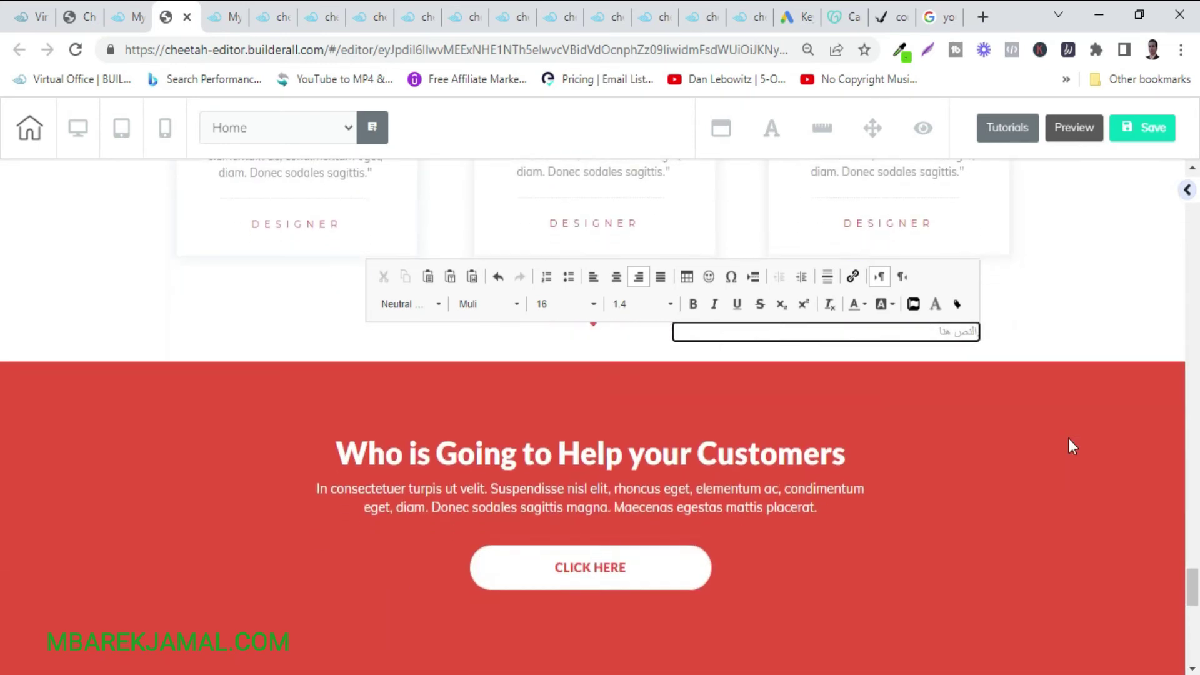
scroll(1067, 436, "up", 2)
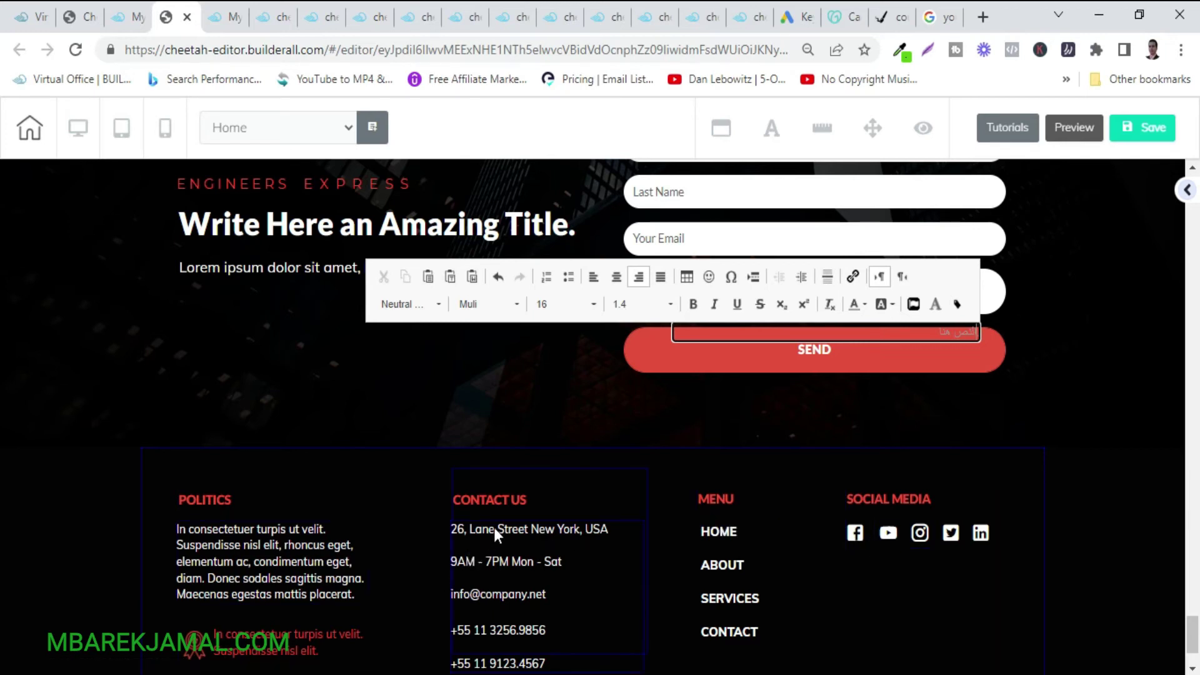
left_click(555, 628)
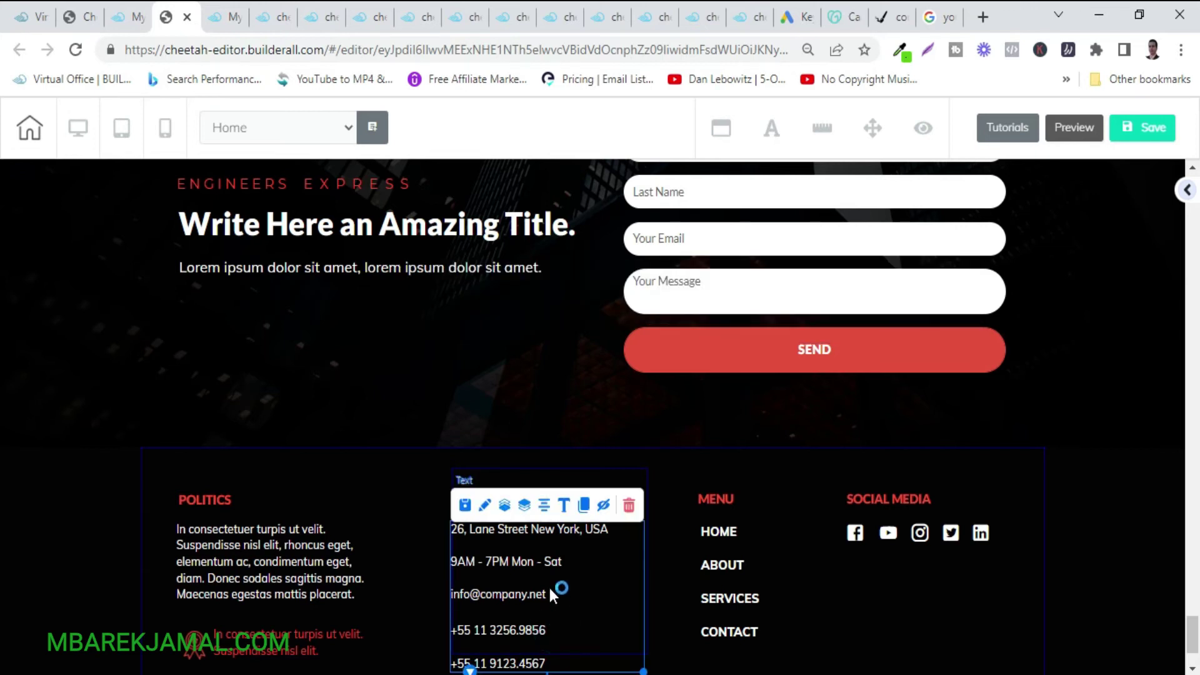
double_click(553, 597)
left_click_drag(548, 594, 451, 594)
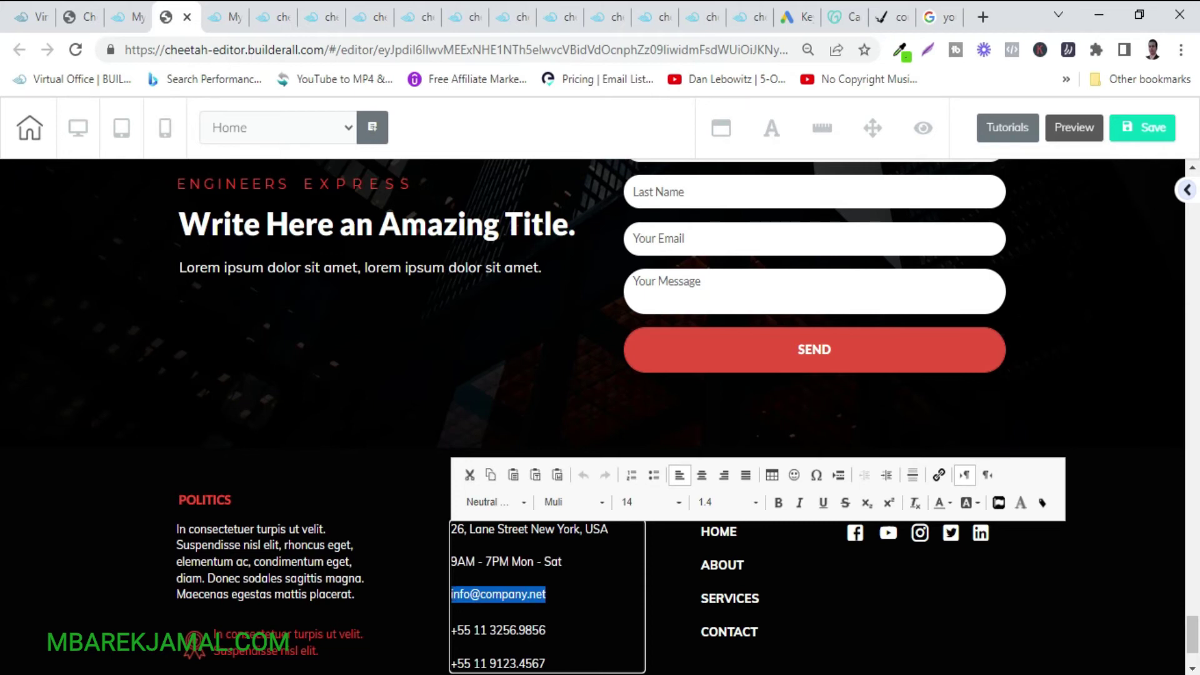
key("super+space")
type("q")
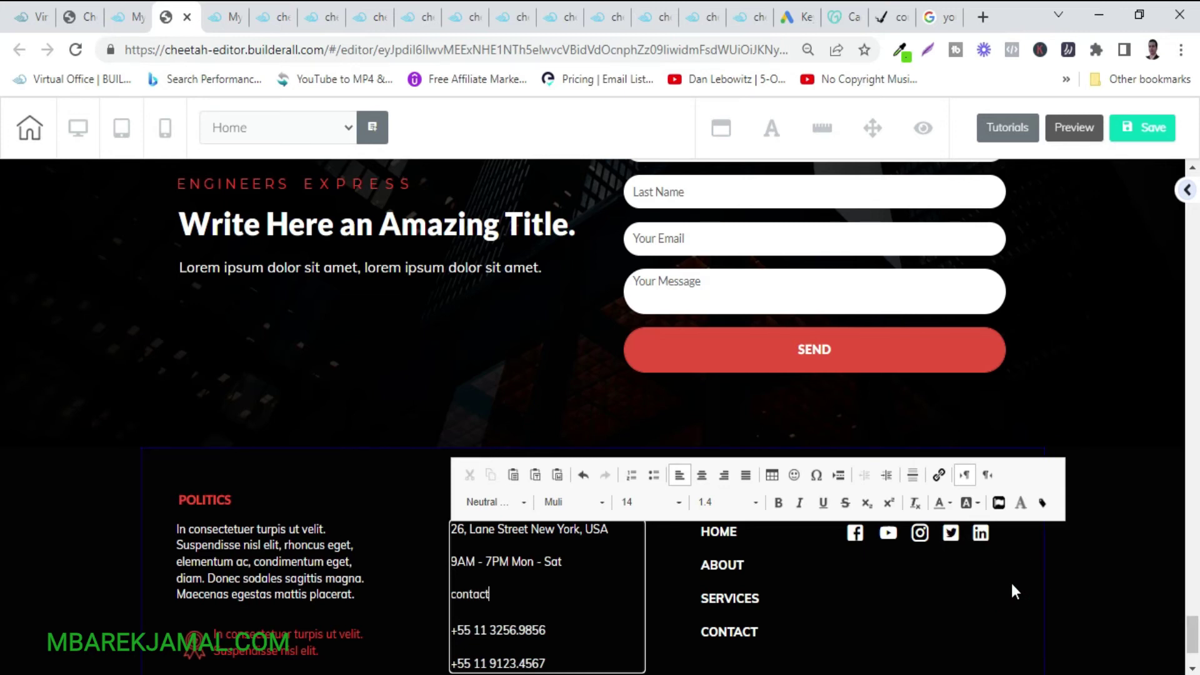
type("ontact@yourdomain.com")
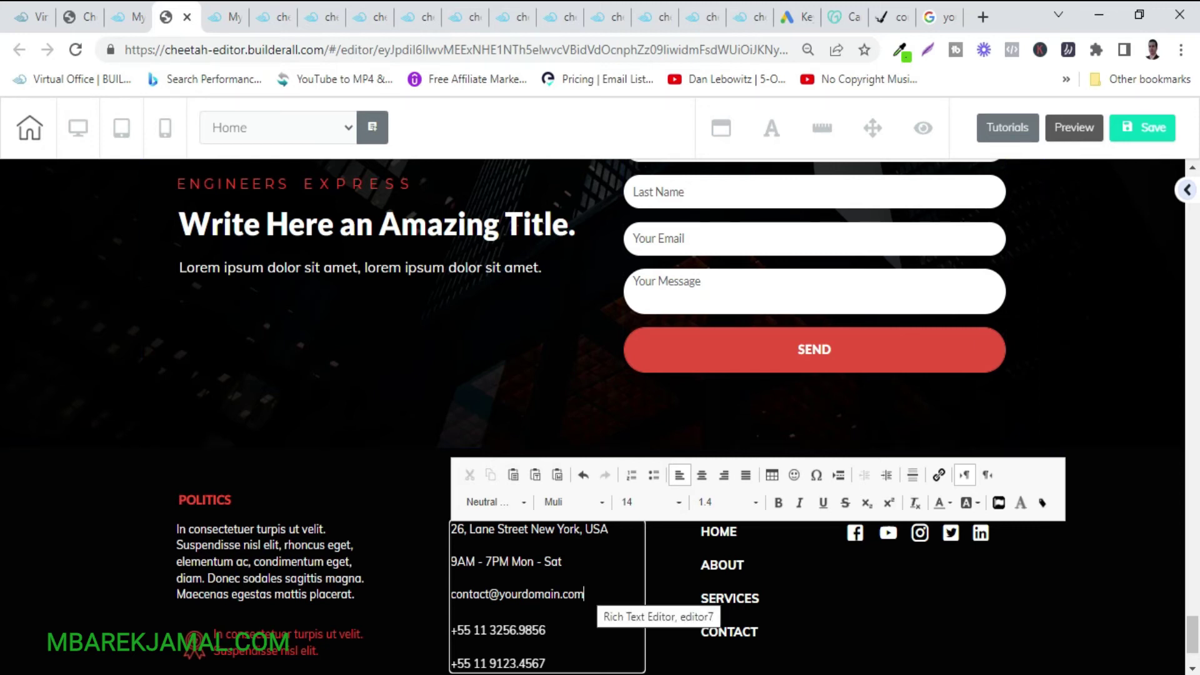
Check the new email, finish editing the footer and return to the site dashboard tab.
left_click_drag(587, 592, 452, 594)
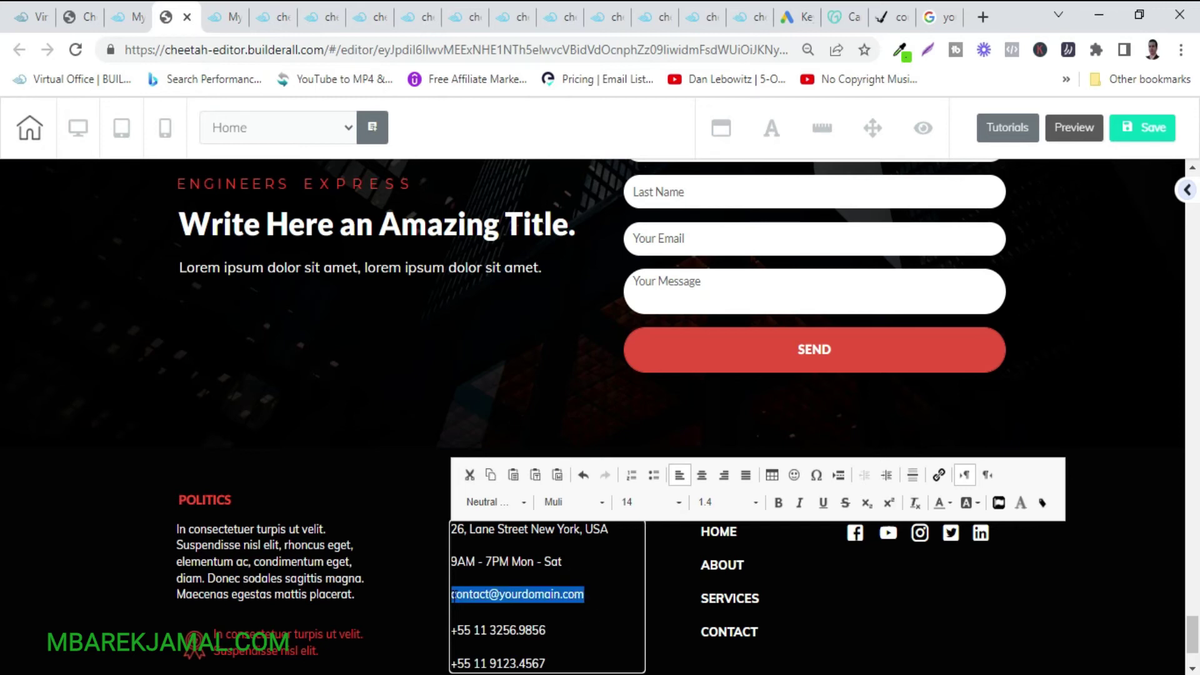
left_click(501, 595)
double_click(500, 594)
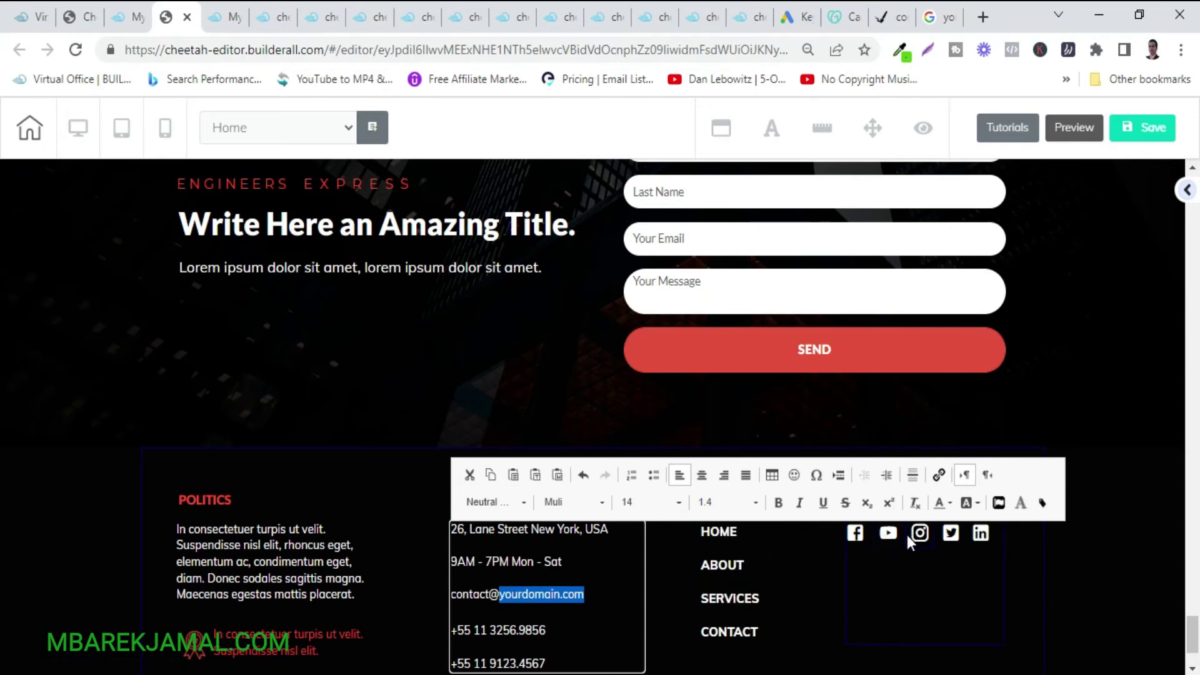
left_click(1140, 539)
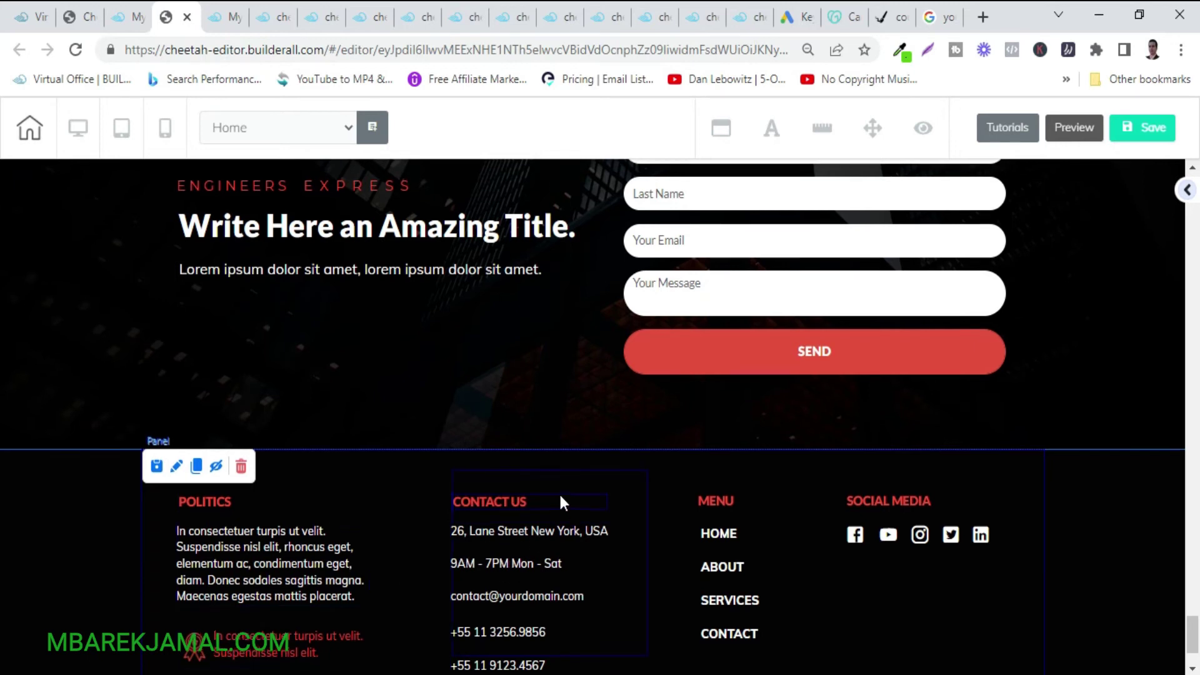
scroll(559, 492, "up", 4)
scroll(559, 493, "up", 5)
scroll(559, 495, "up", 15)
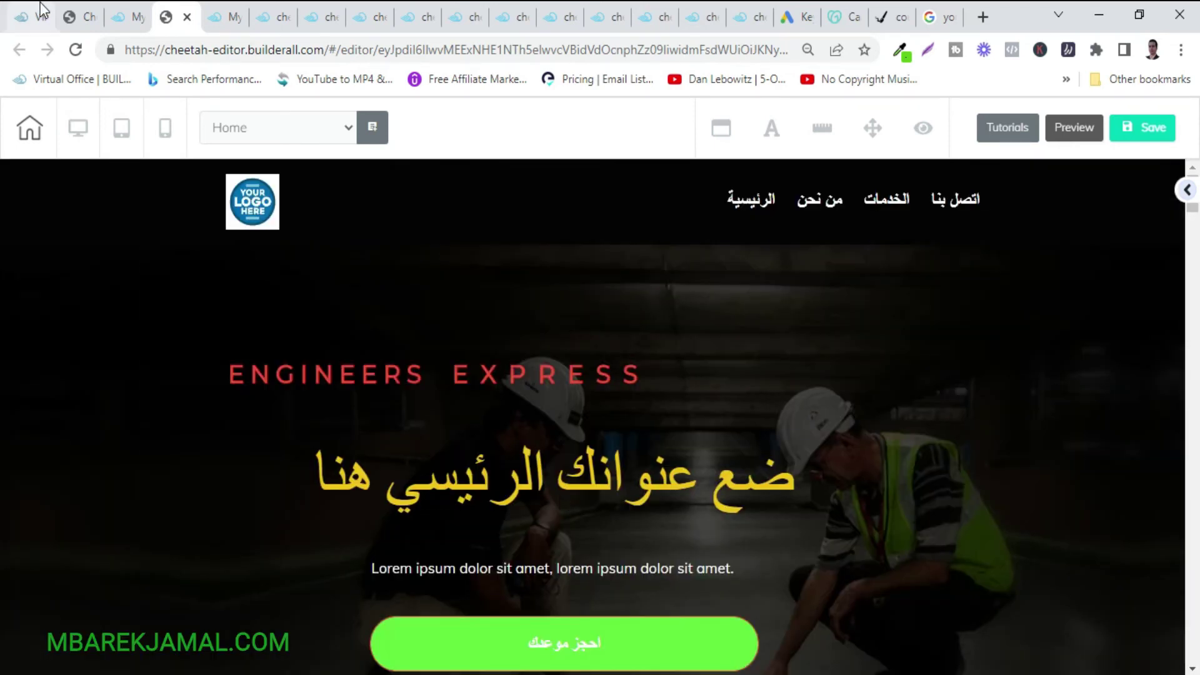
key("ctrl+2")
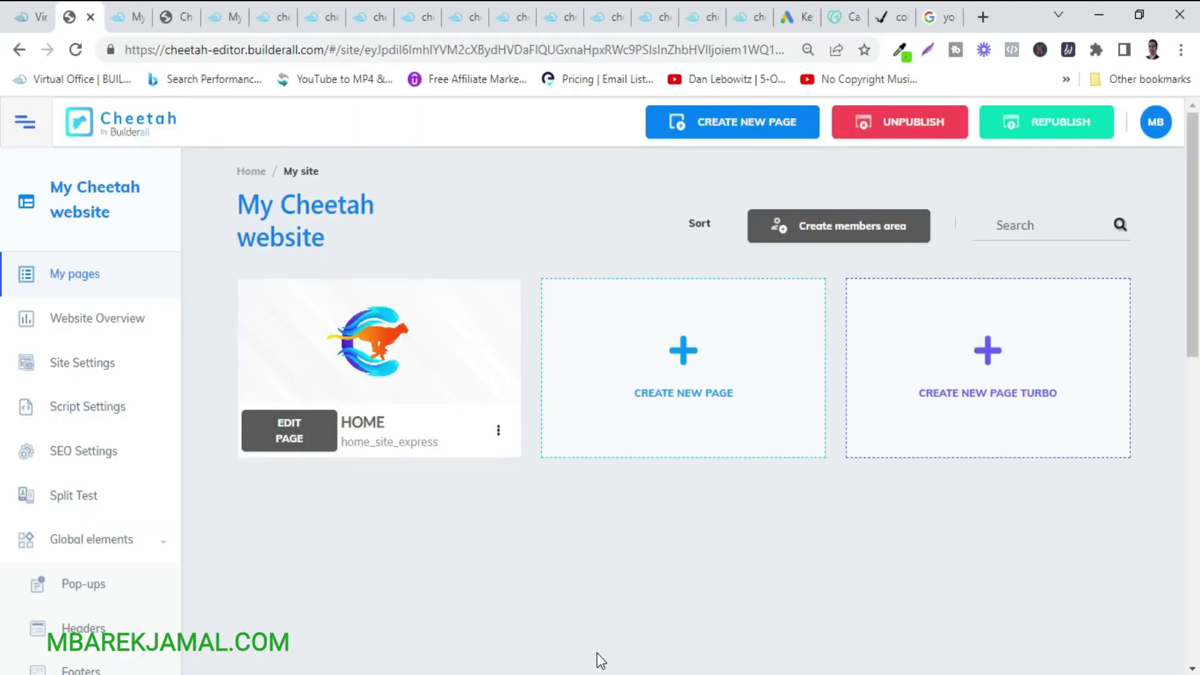
Create a new page with name, title and description 'contact', save it and open it for editing.
left_click(689, 364)
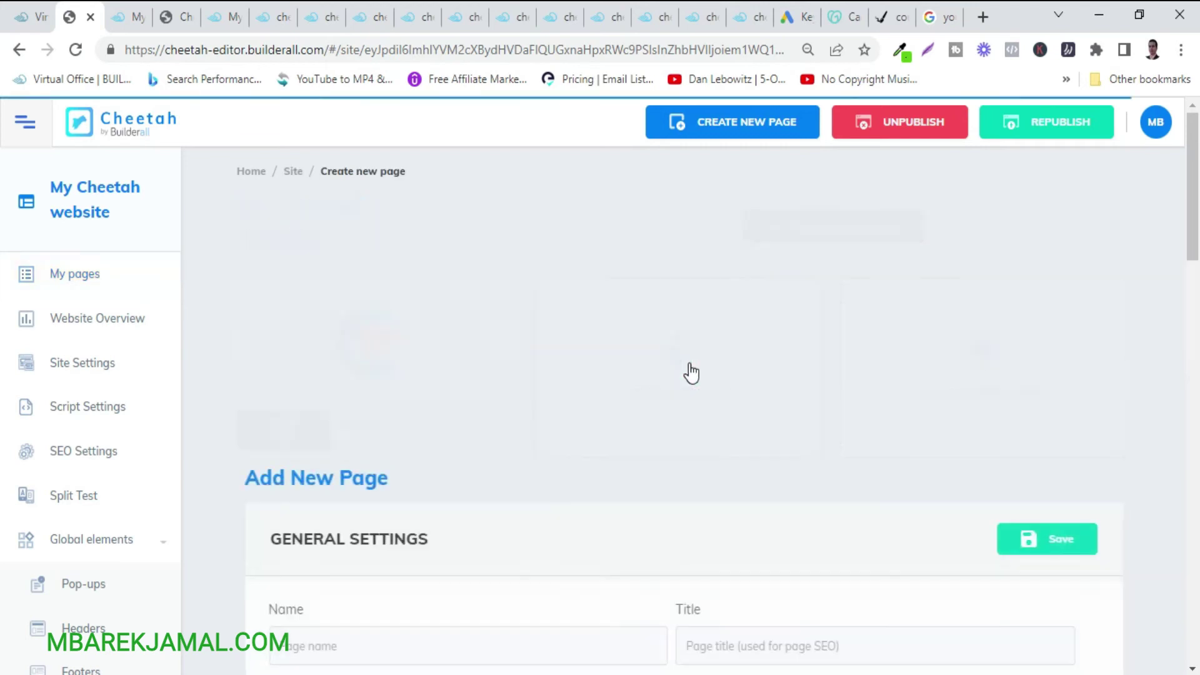
left_click(374, 384)
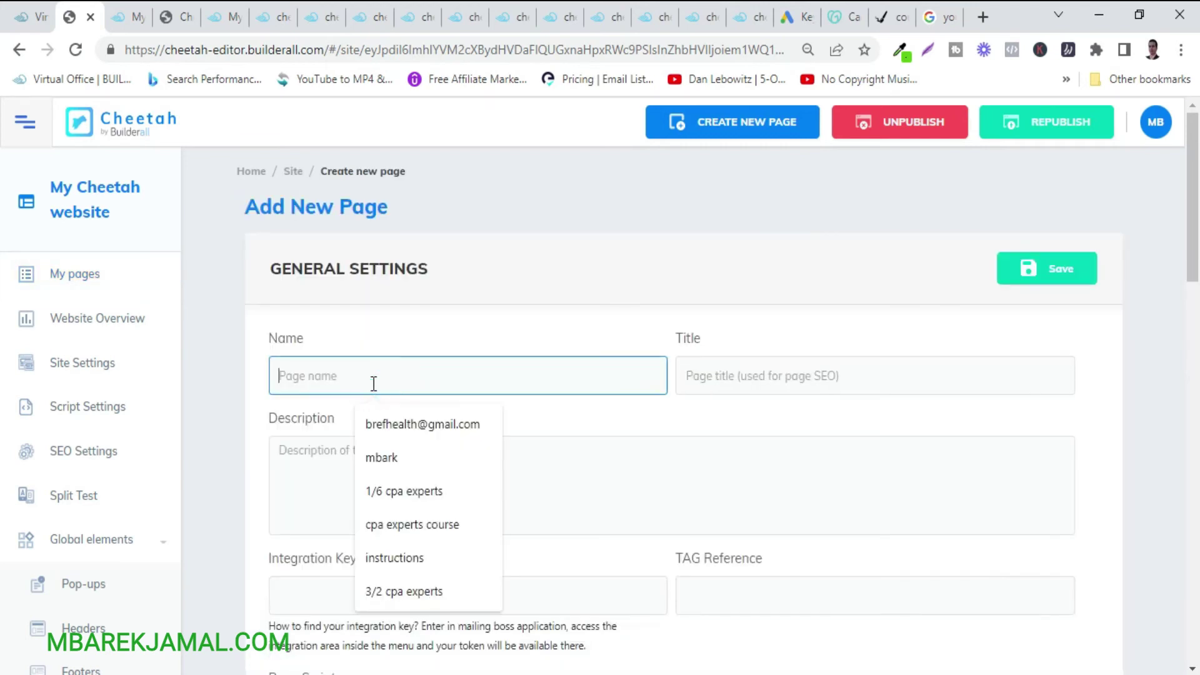
type("contact")
left_click(749, 381)
type("contact")
left_click(352, 492)
type("contact")
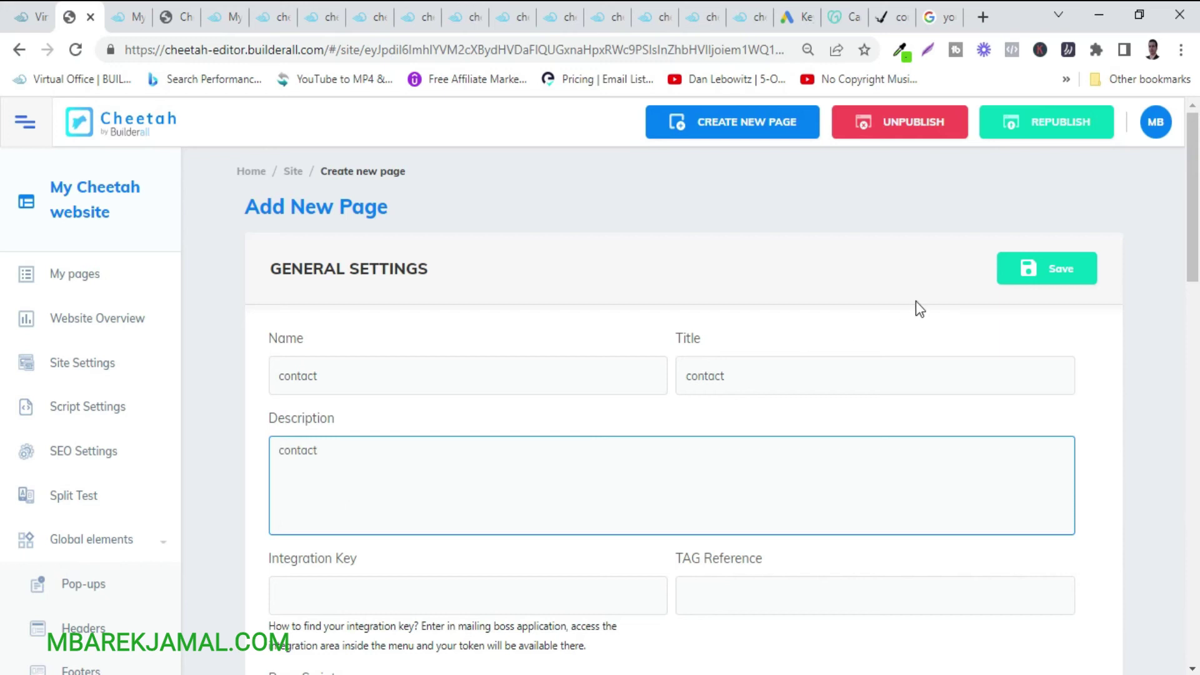
left_click(1039, 274)
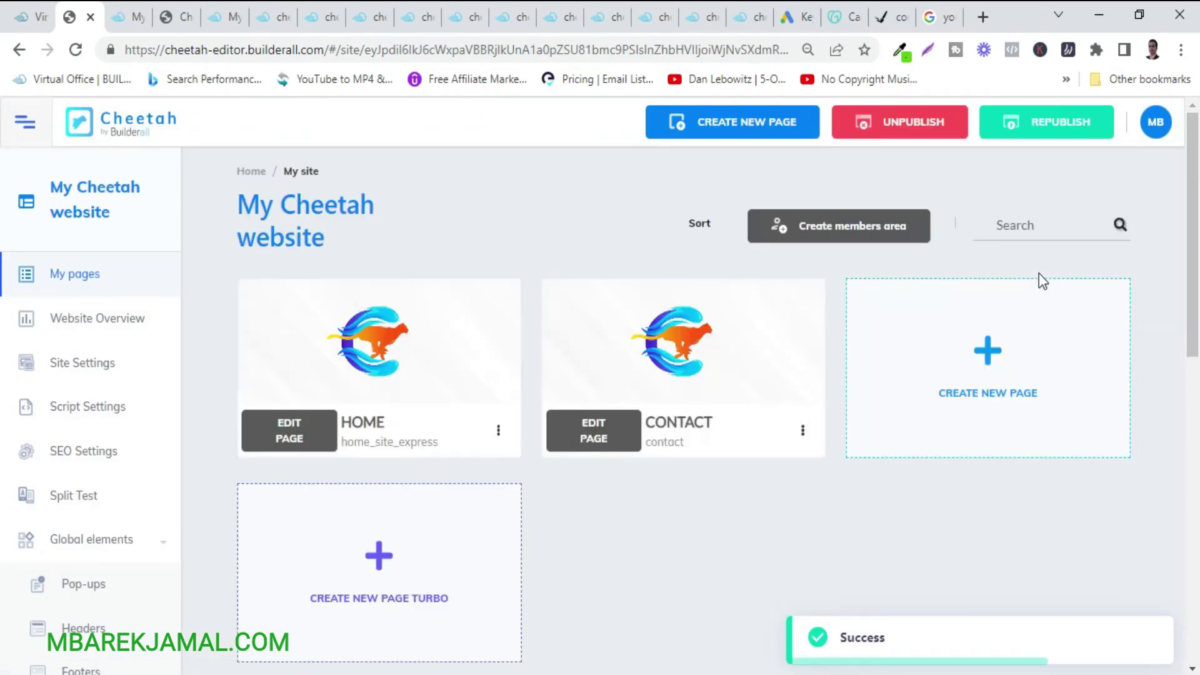
left_click(611, 433)
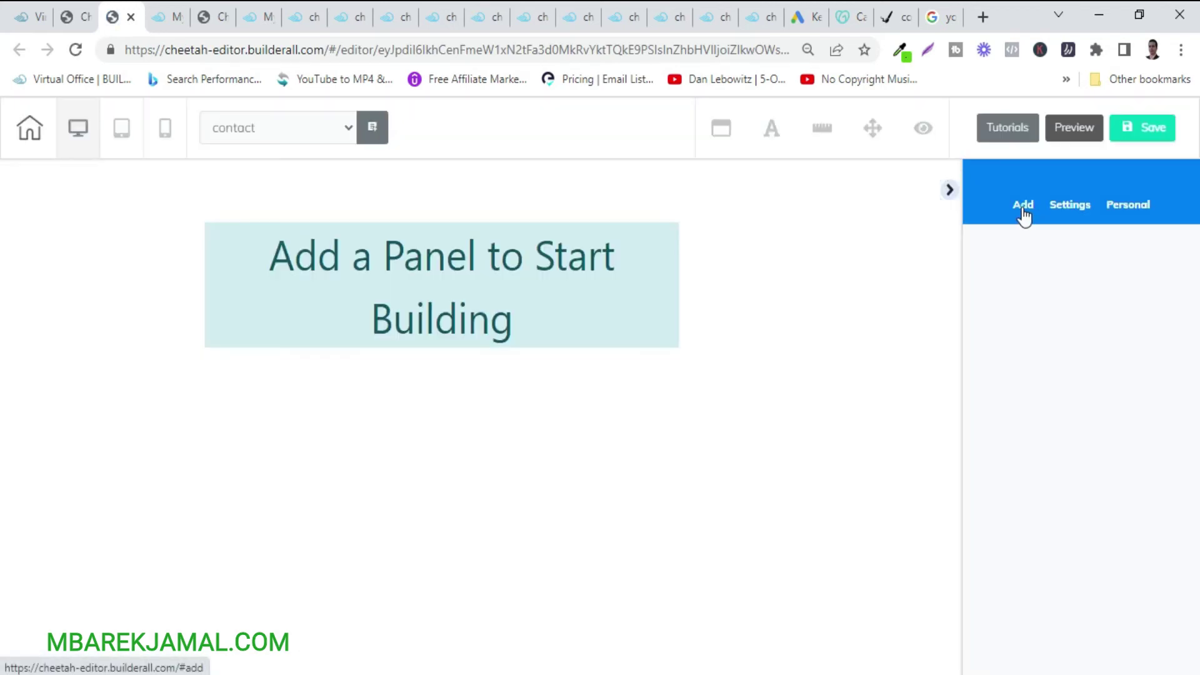
Add two Blank Panels, drag the top panel taller and nudge its heading down-left.
left_click(1022, 211)
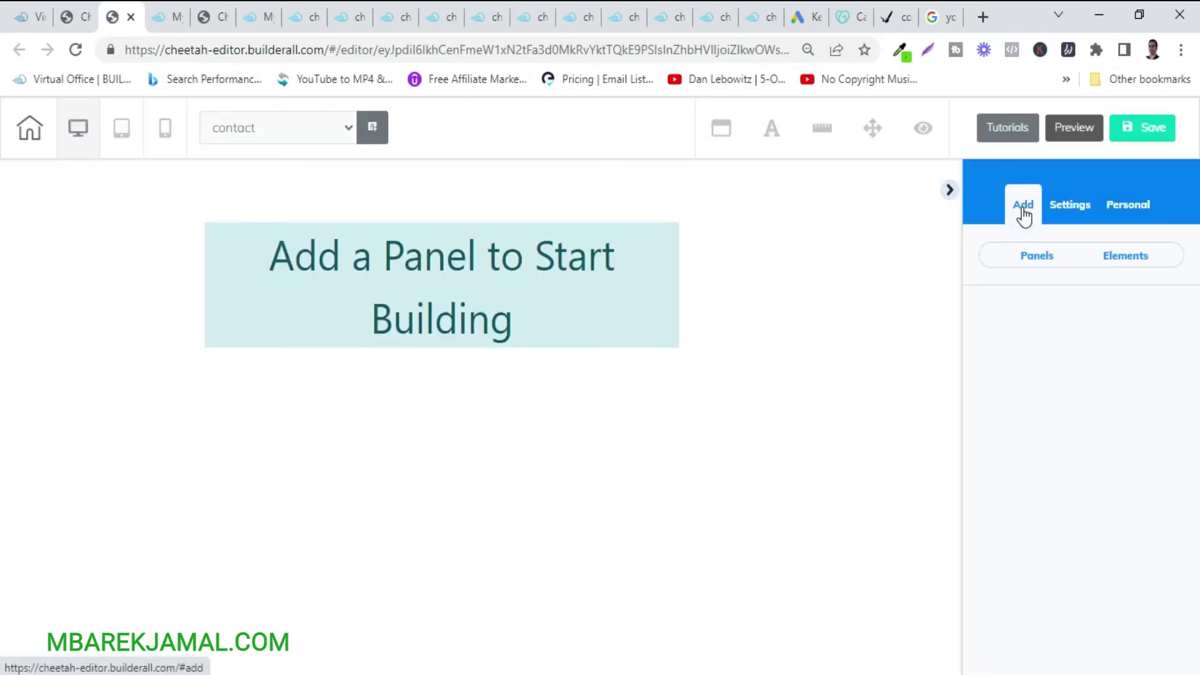
left_click(1037, 260)
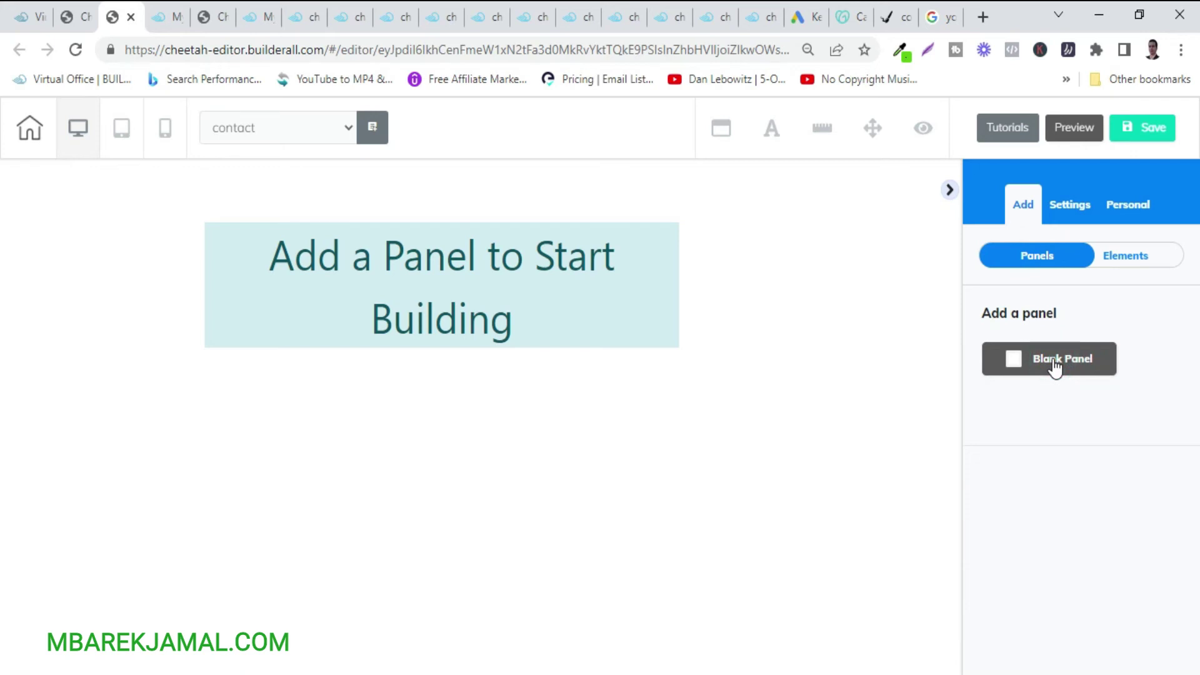
left_click(1054, 367)
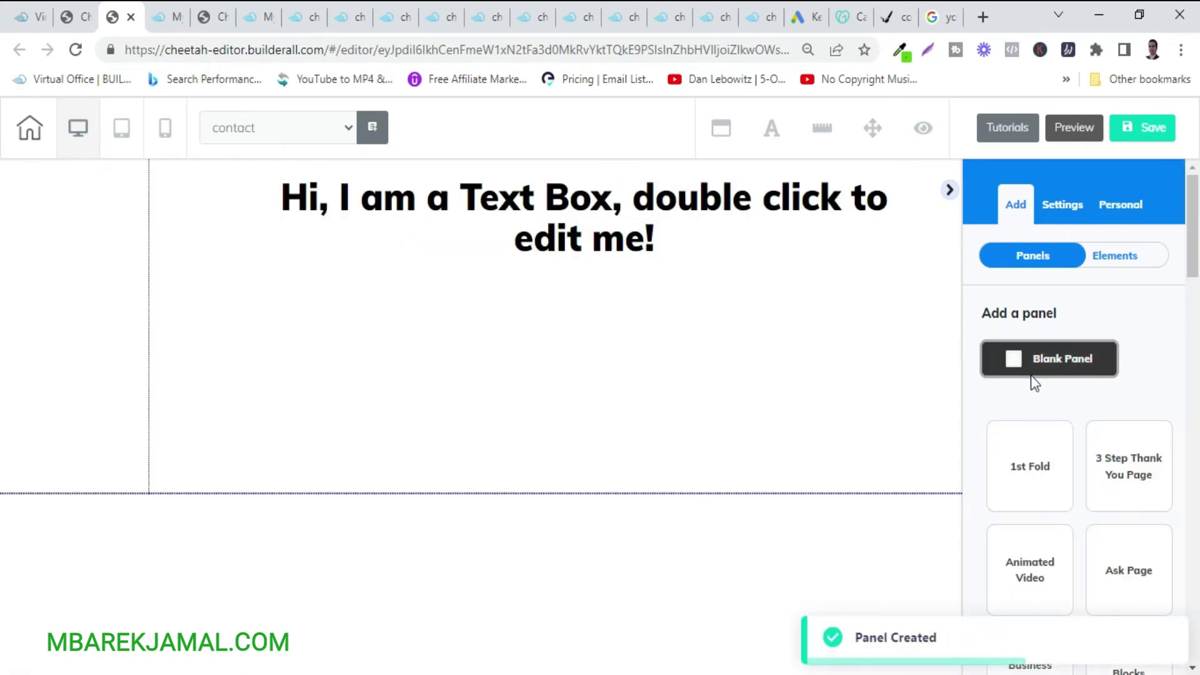
left_click(1070, 357)
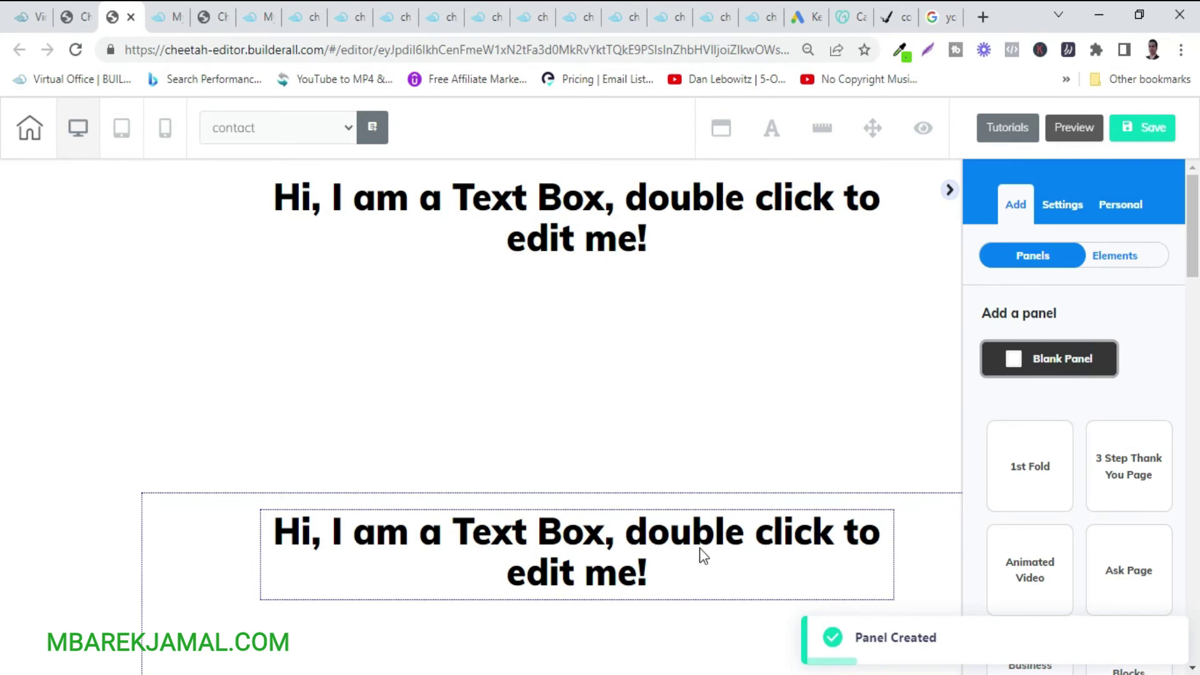
left_click(568, 398)
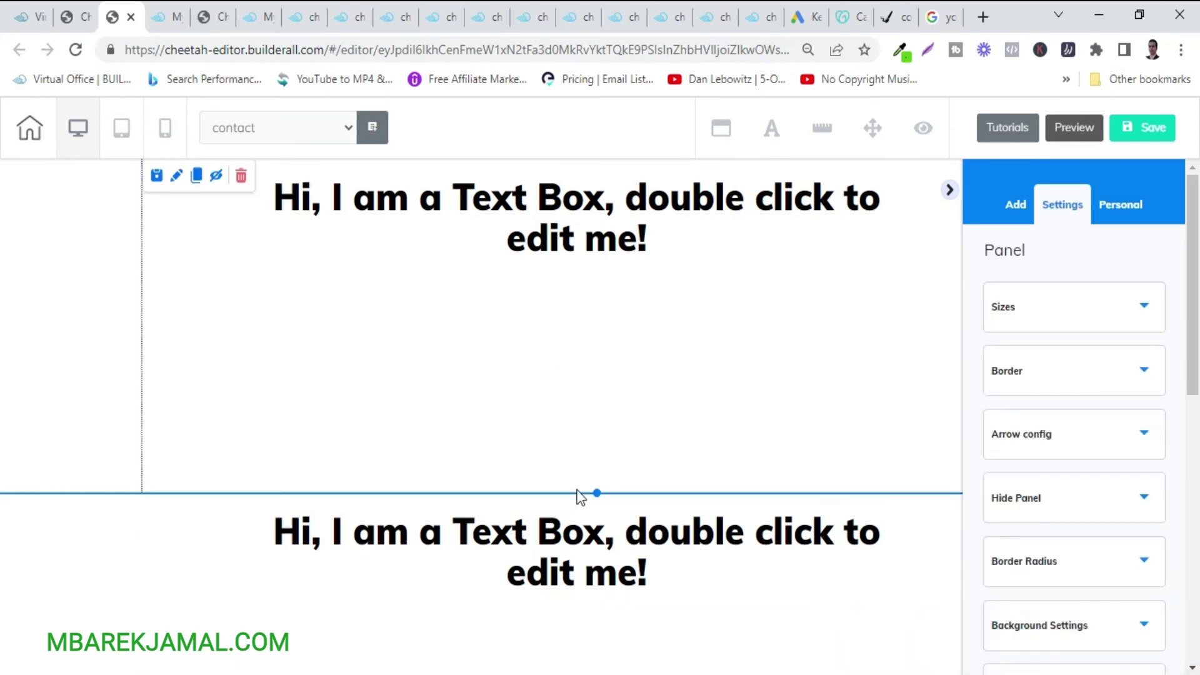
left_click_drag(598, 493, 599, 583)
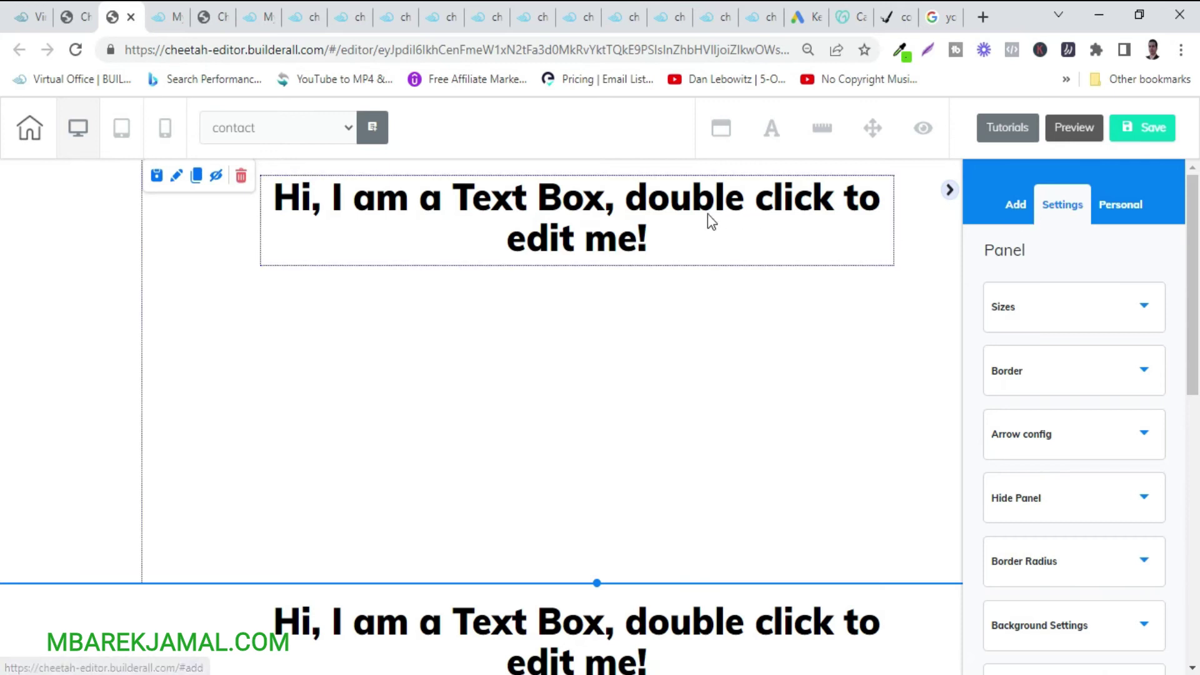
left_click_drag(707, 214, 666, 255)
left_click(666, 254)
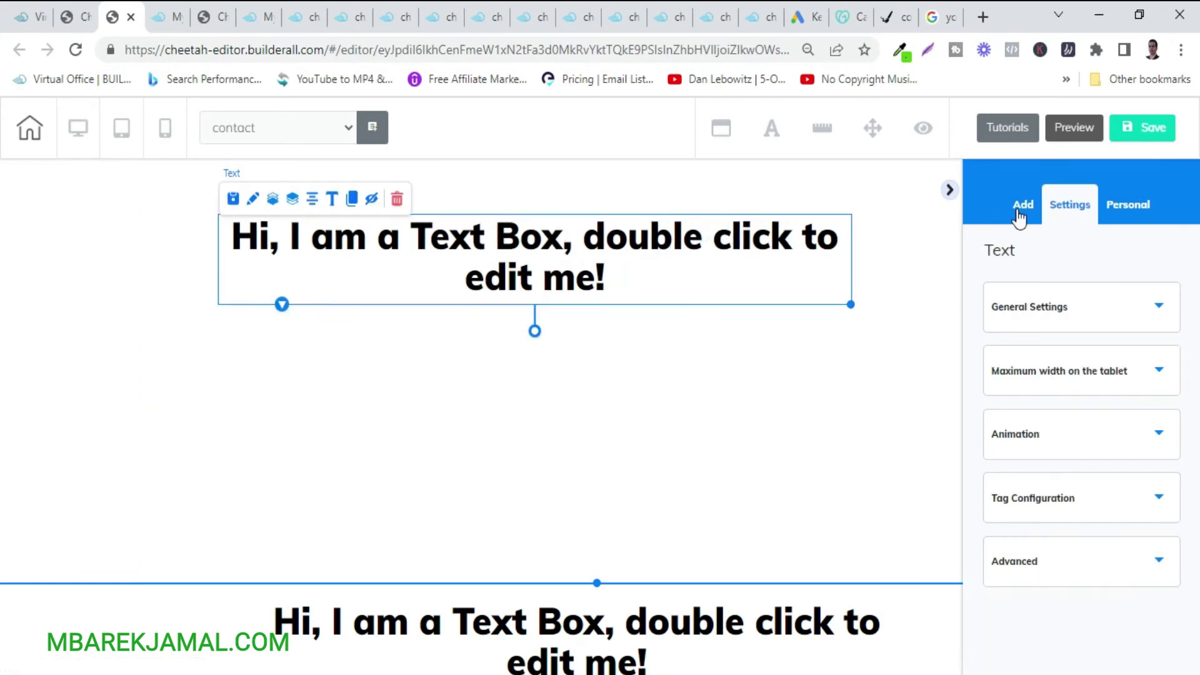
Drag a vertical and a horizontal image element into the top panel.
left_click(1019, 214)
left_click(1125, 257)
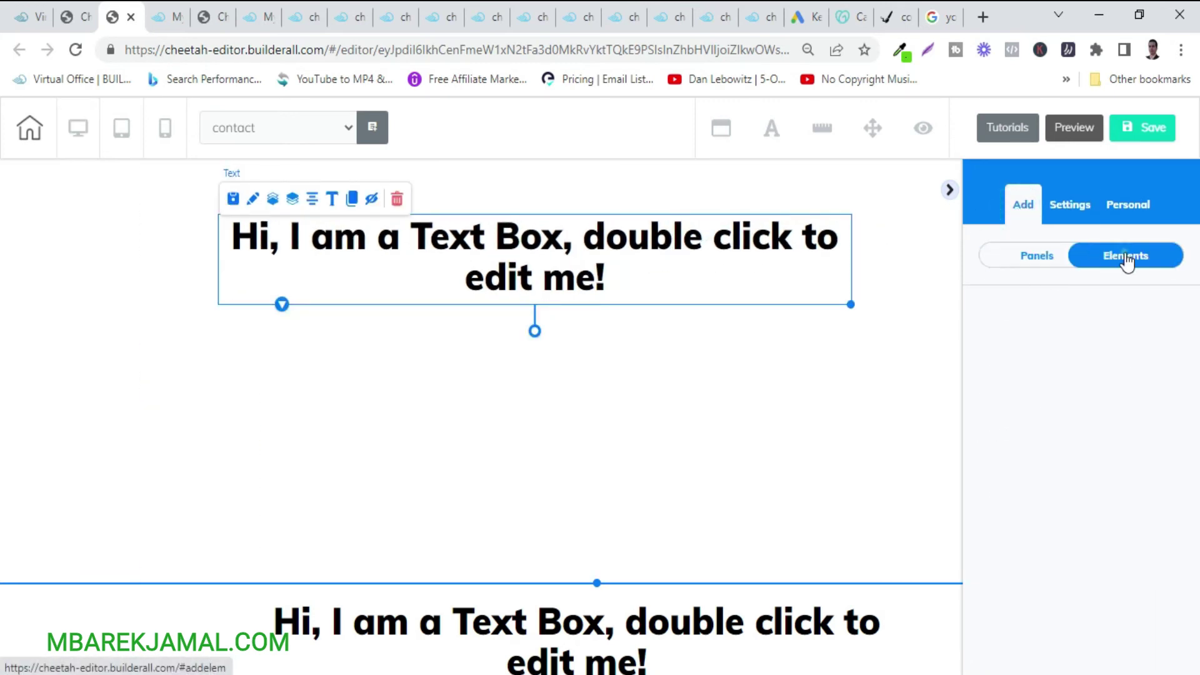
scroll(1127, 481, "down", 4)
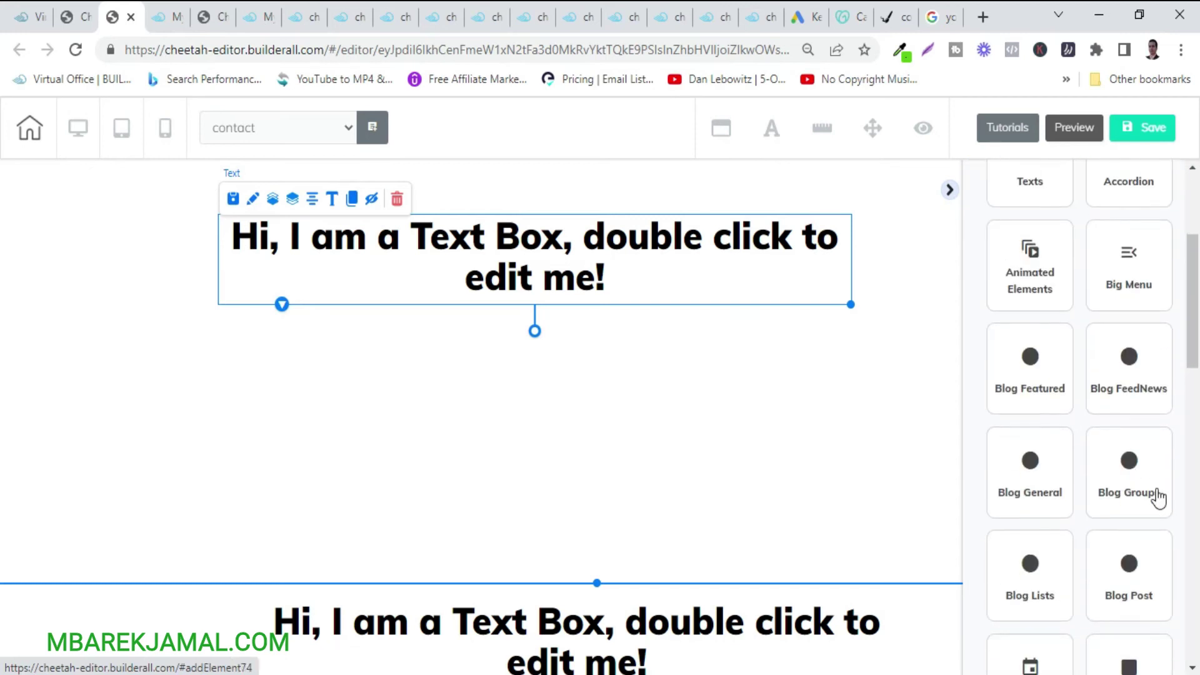
scroll(1119, 525, "down", 3)
scroll(1131, 565, "down", 7)
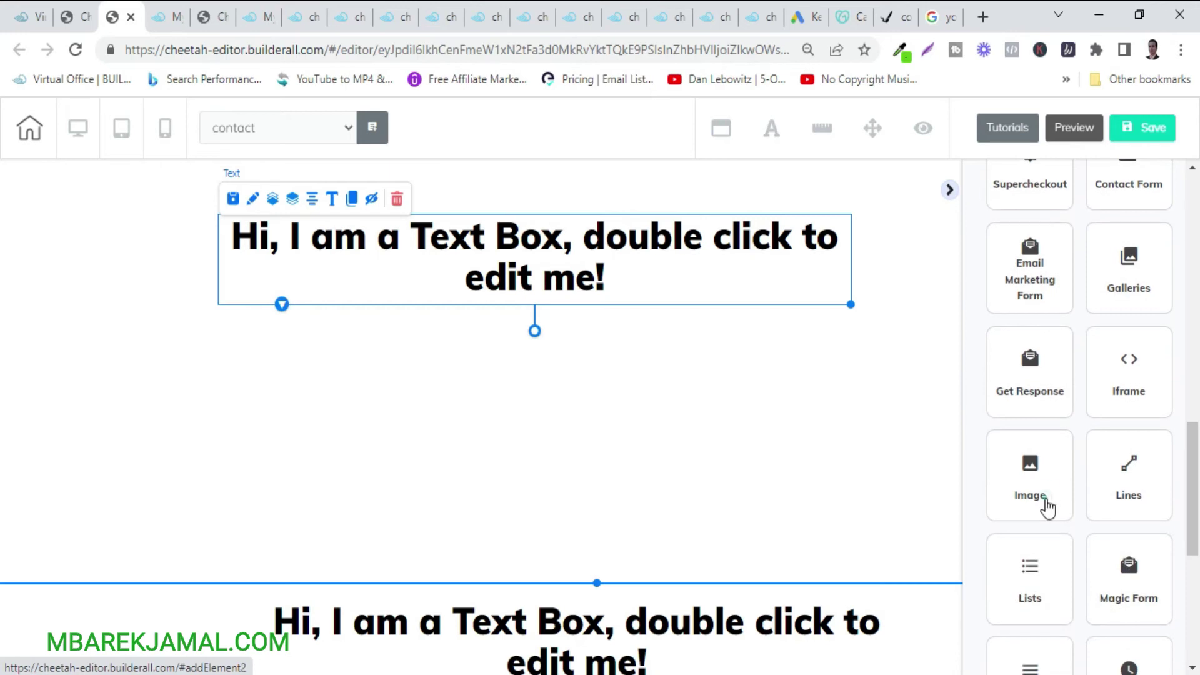
left_click(1047, 507)
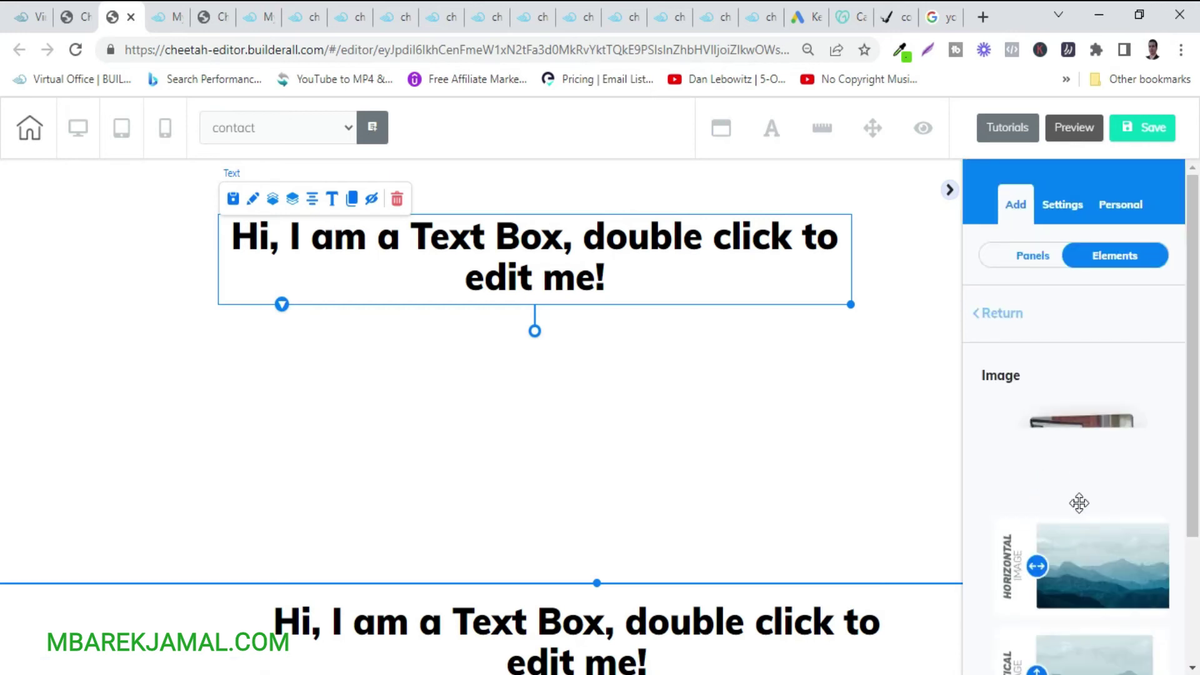
scroll(1076, 500, "down", 3)
left_click_drag(1072, 510, 470, 390)
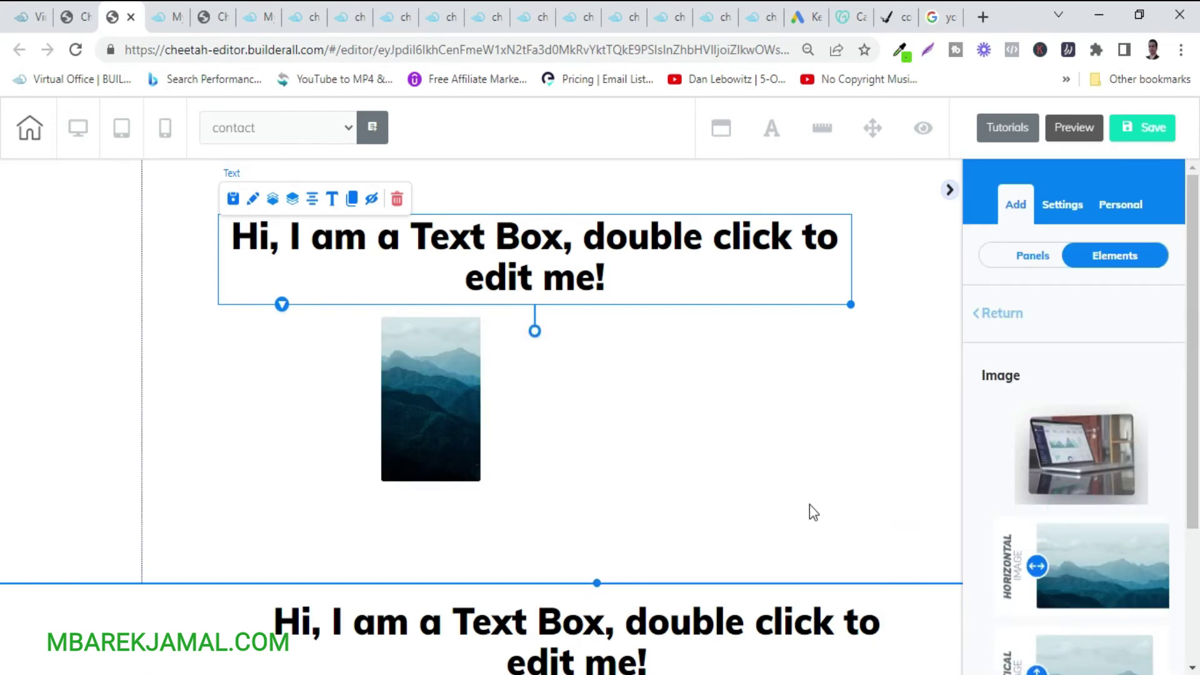
left_click_drag(1067, 570, 624, 421)
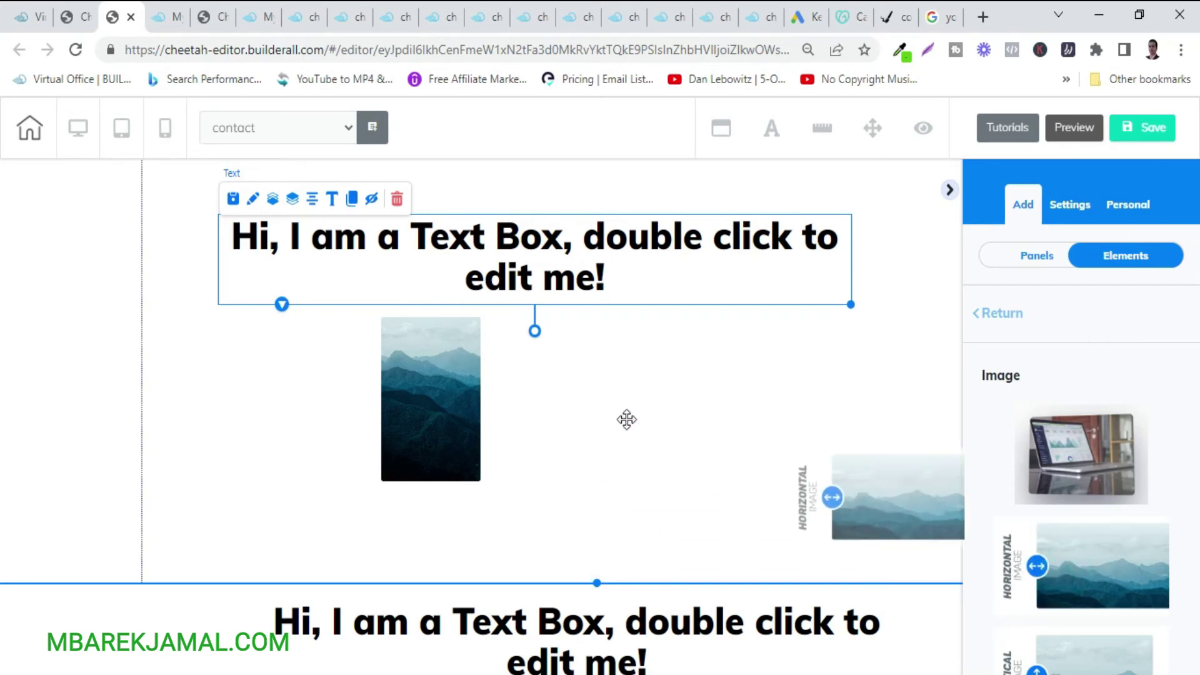
Delete the vertical image, then nudge the mountain image and heading into place.
left_click(443, 377)
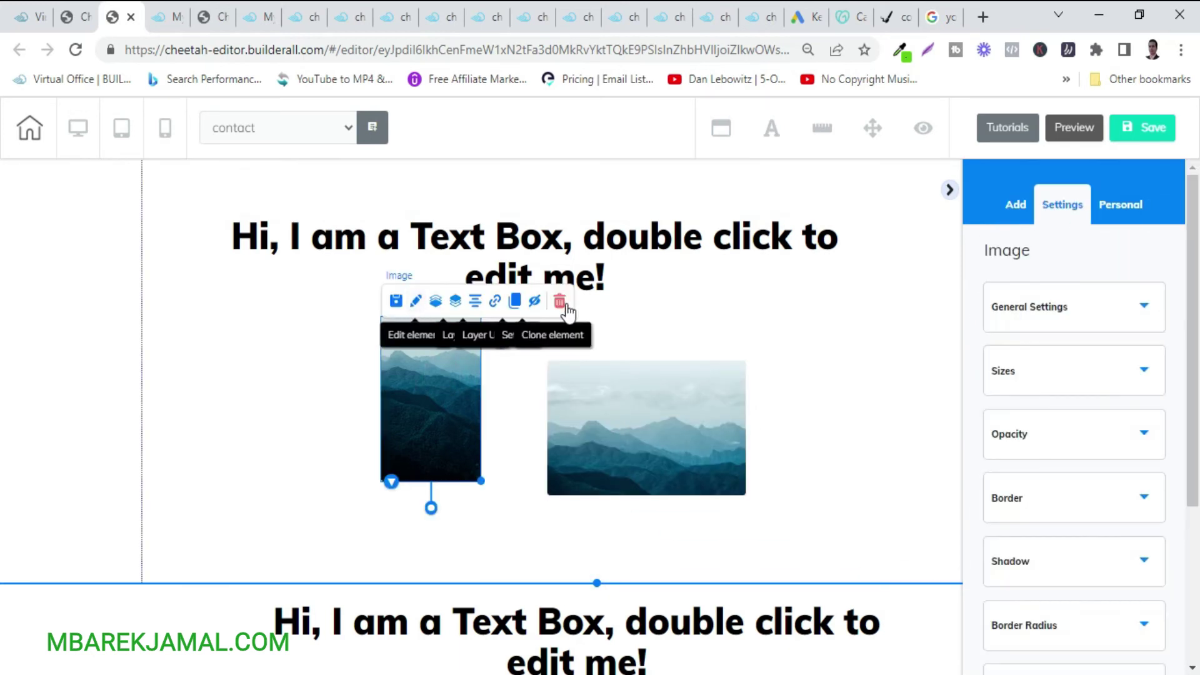
left_click(560, 302)
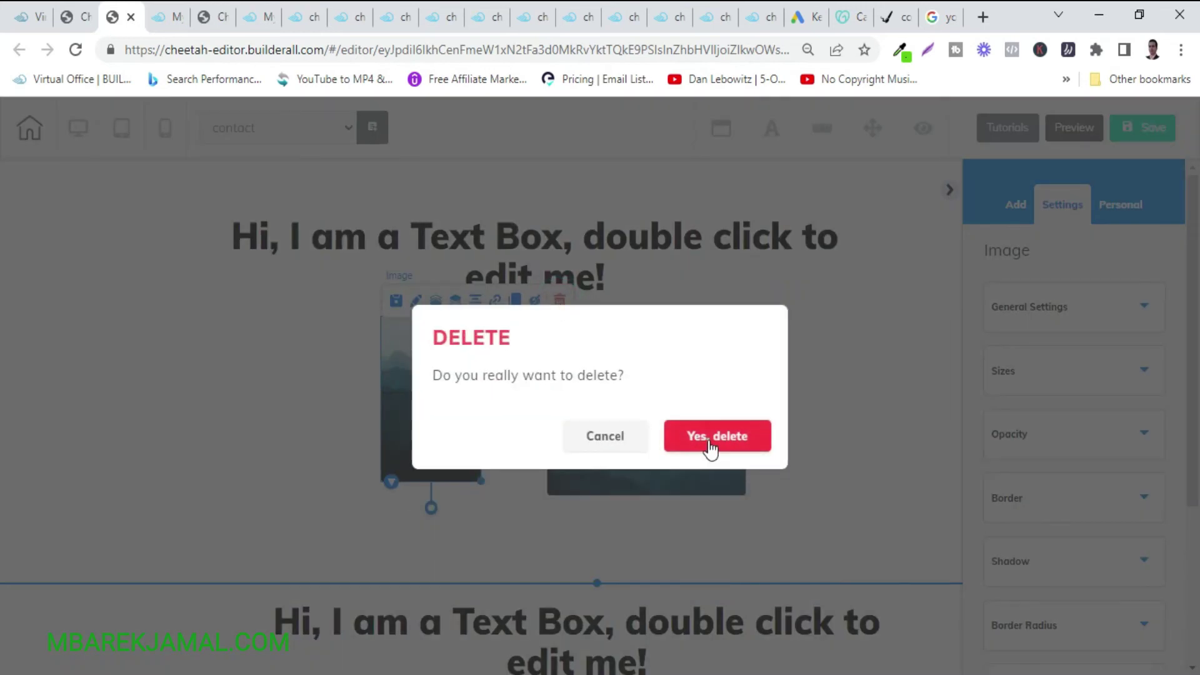
left_click(710, 445)
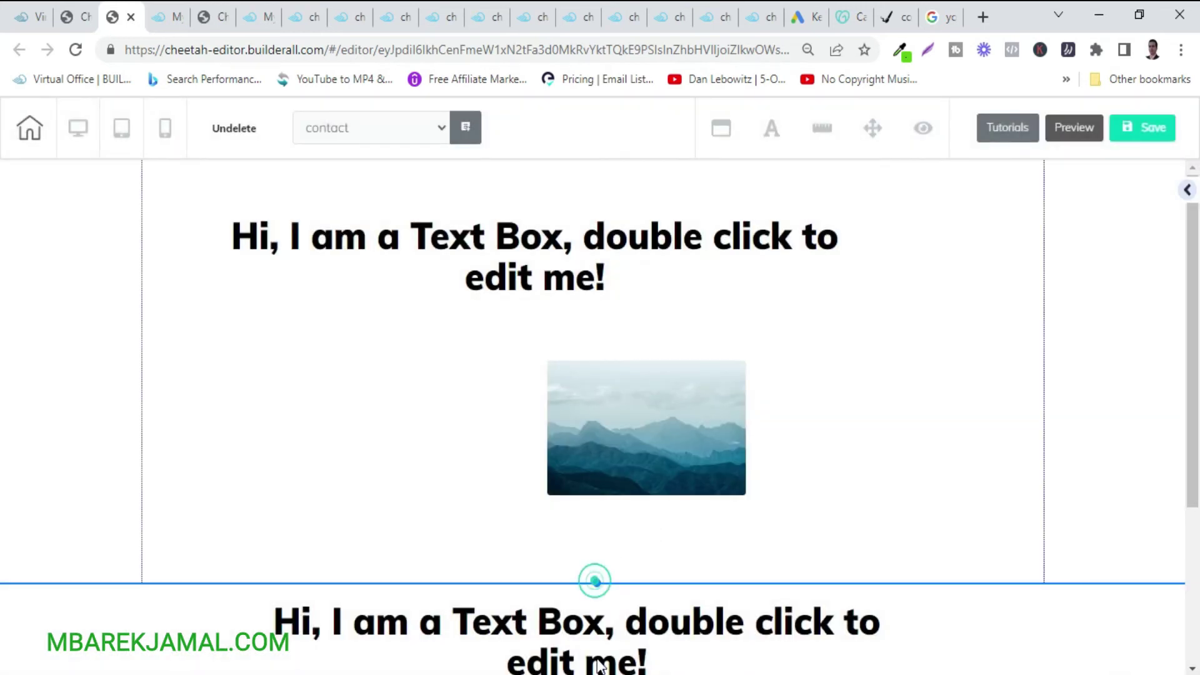
left_click_drag(634, 443, 558, 471)
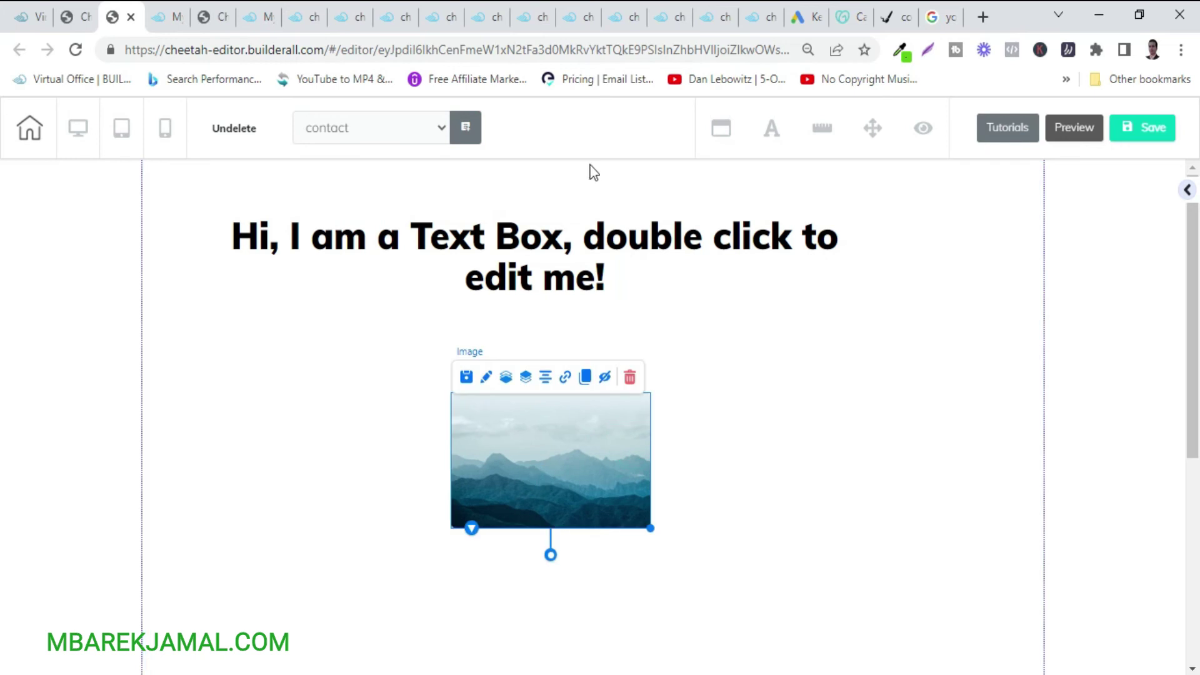
left_click_drag(568, 297, 625, 300)
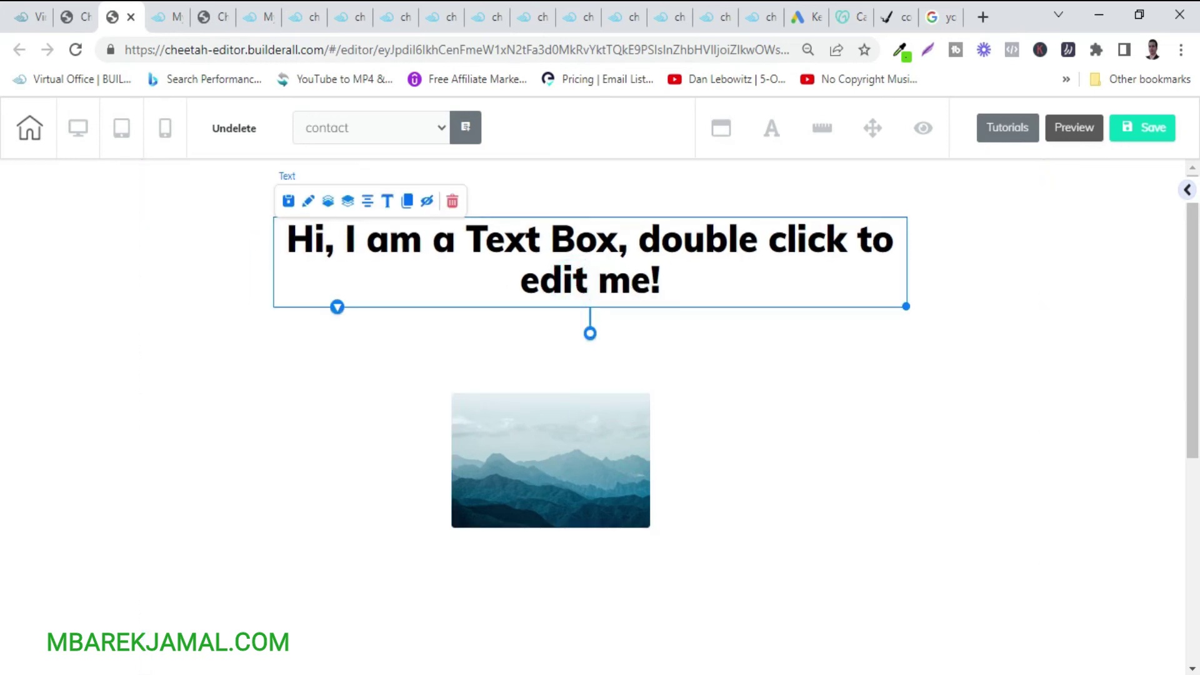
Switch to Arabic input, retype the heading as 'تواصل معي', and raise the mountain image beneath it.
left_click(1090, 674)
left_click(1003, 526)
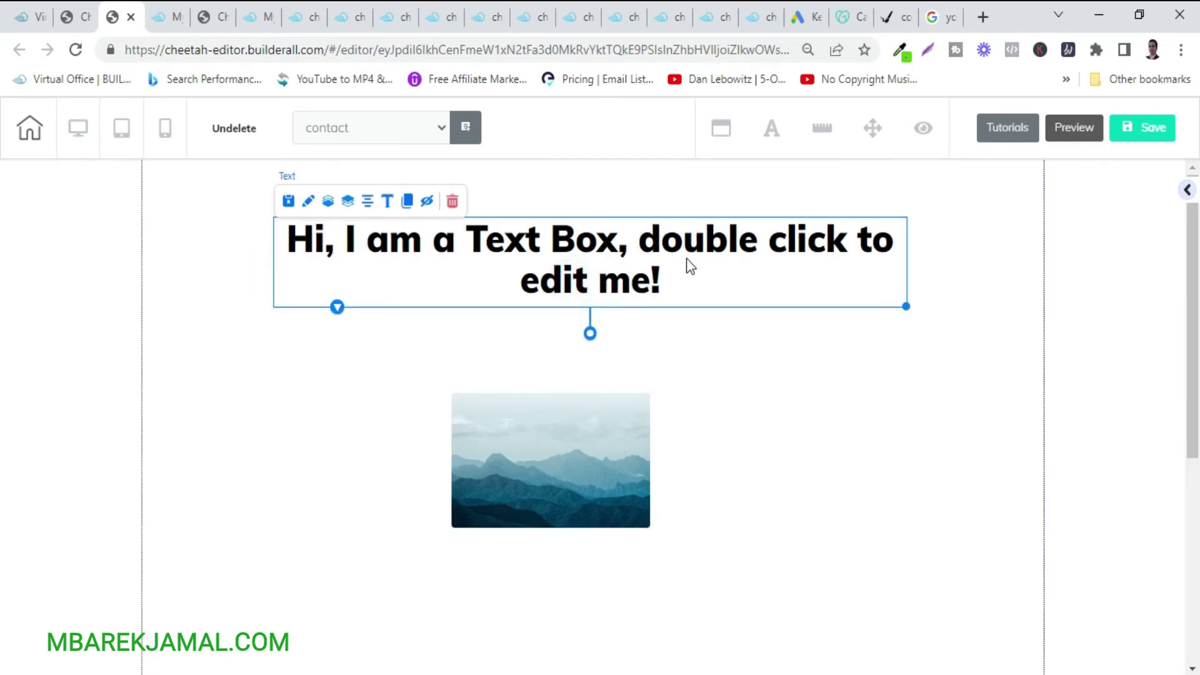
left_click(680, 281)
double_click(669, 281)
left_click_drag(677, 279, 283, 233)
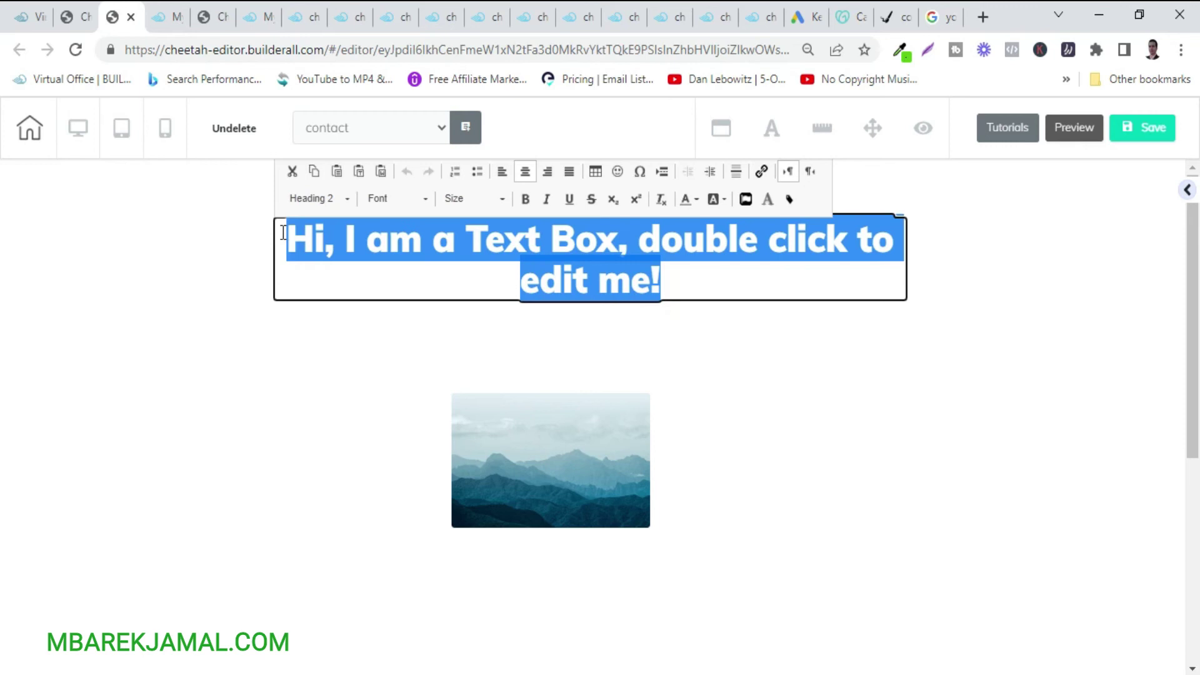
type("تواصل معي")
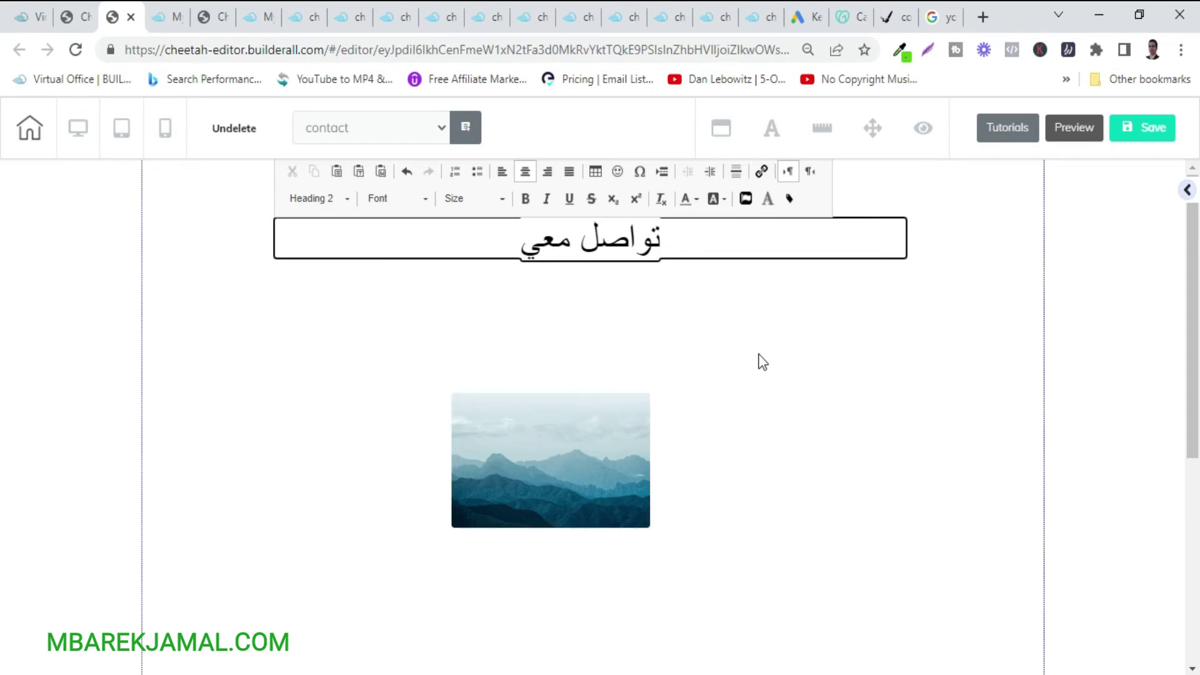
left_click(757, 352)
left_click(610, 227)
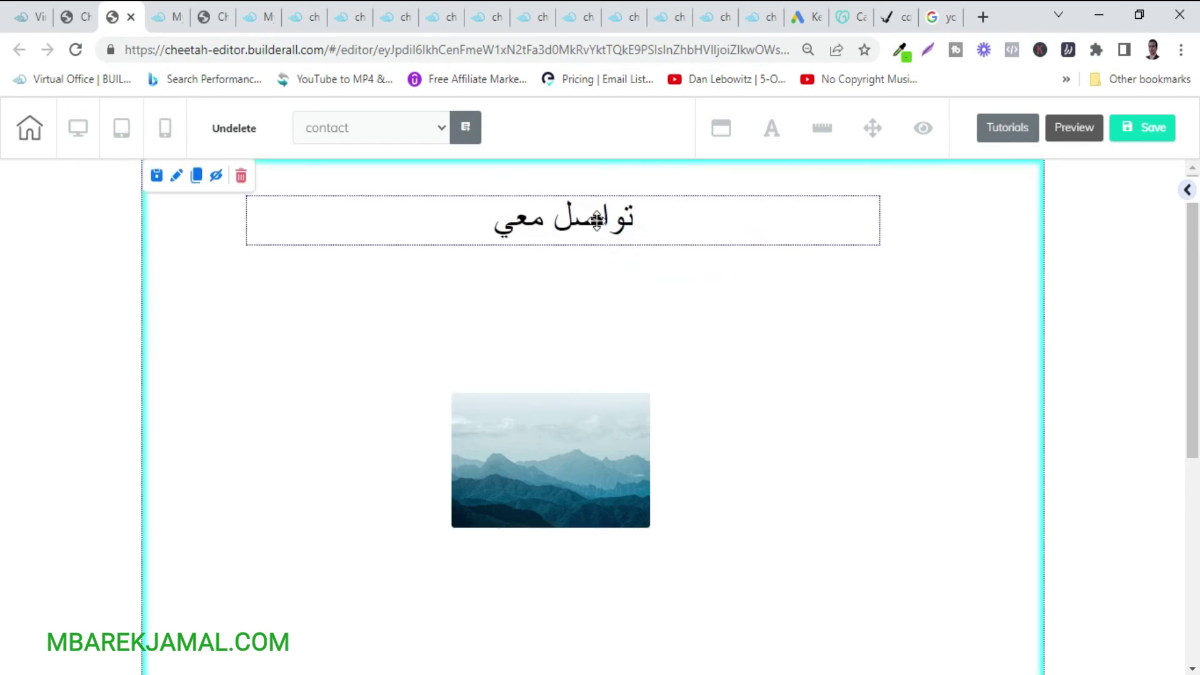
left_click_drag(559, 417, 594, 321)
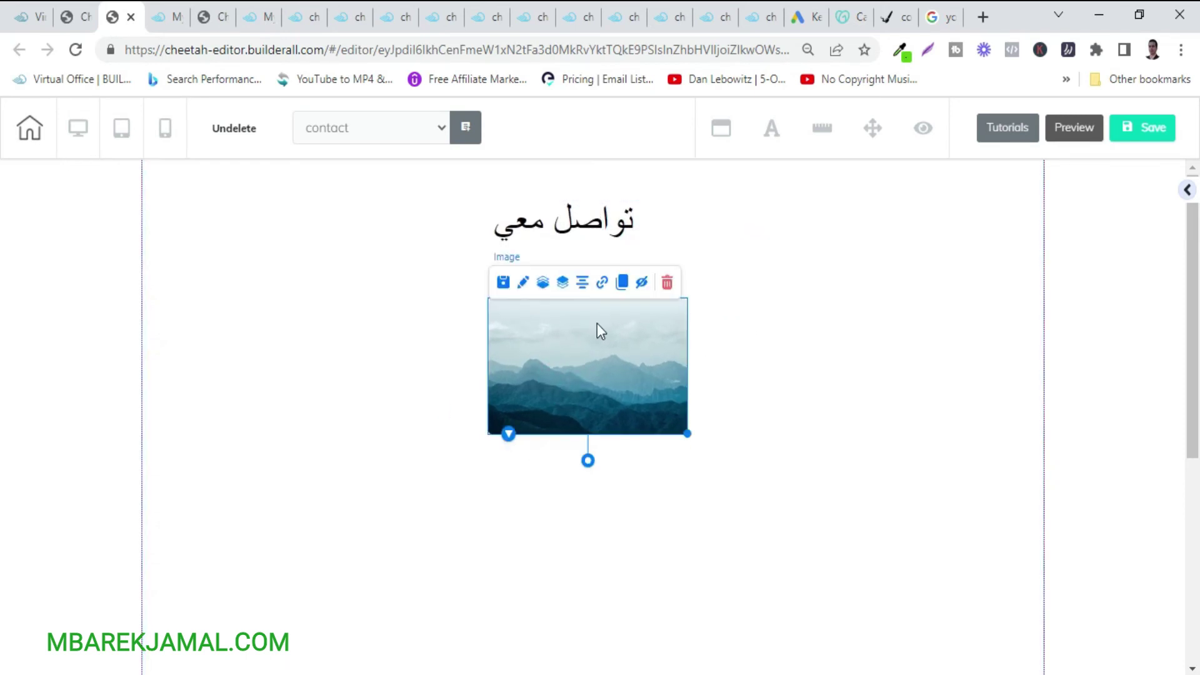
Swap the mountain image for the circular beach portrait via the image's media library.
left_click(523, 283)
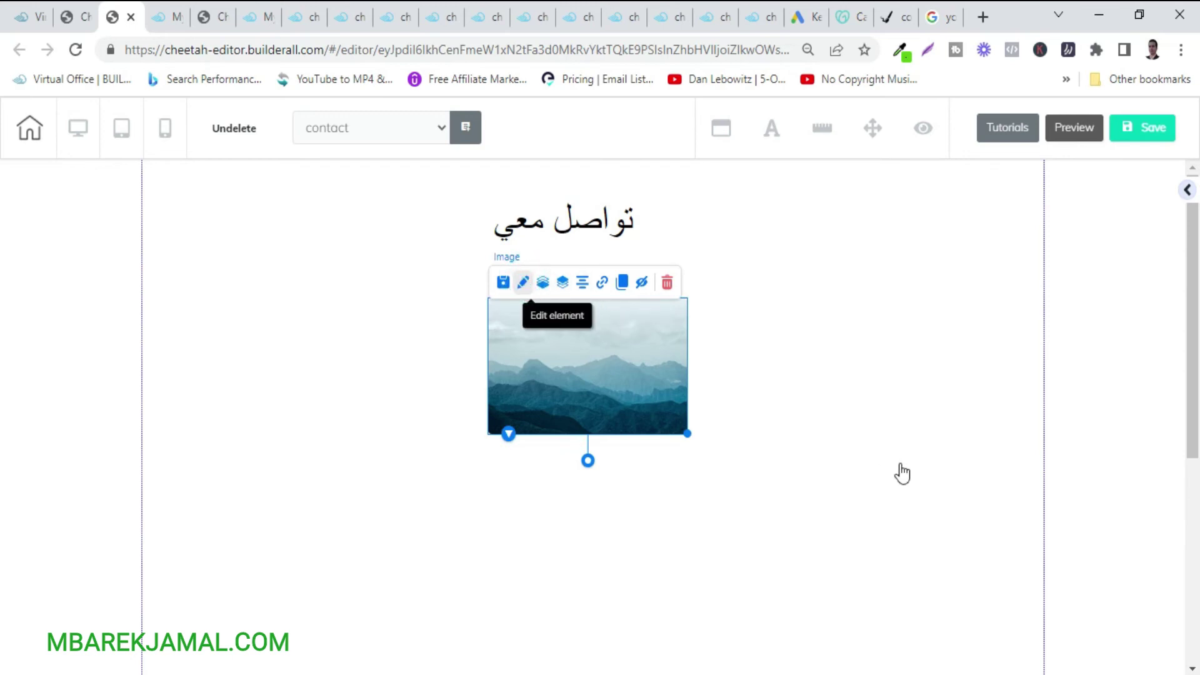
left_click(817, 424)
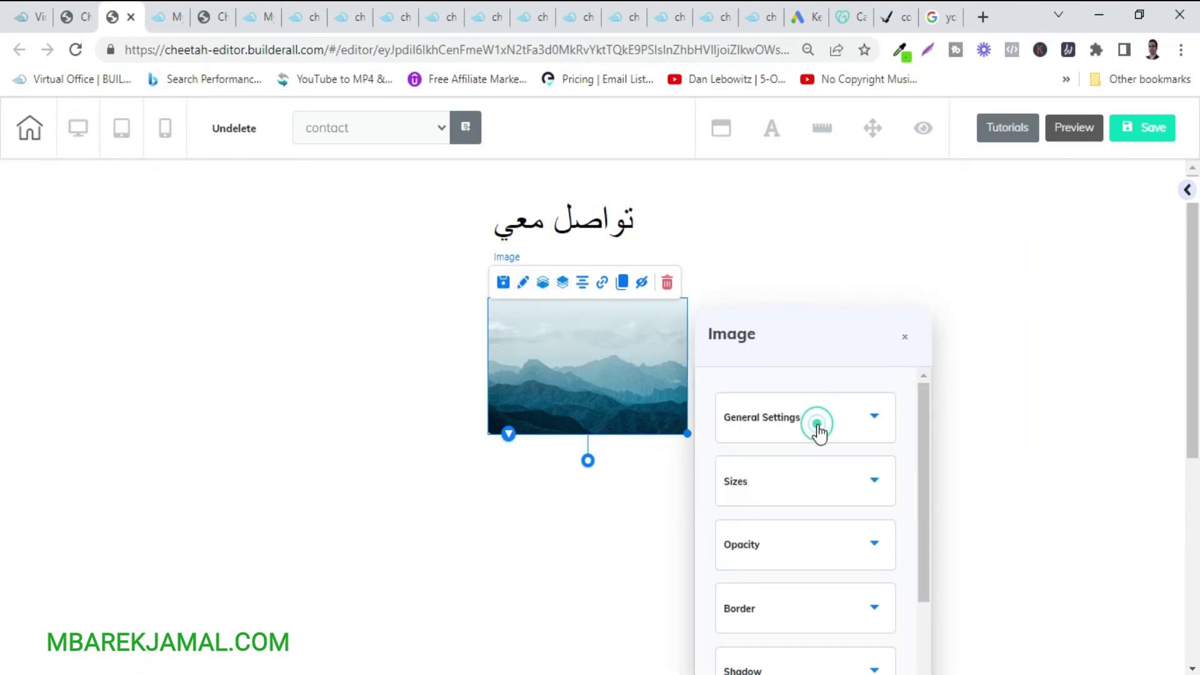
scroll(808, 538, "down", 3)
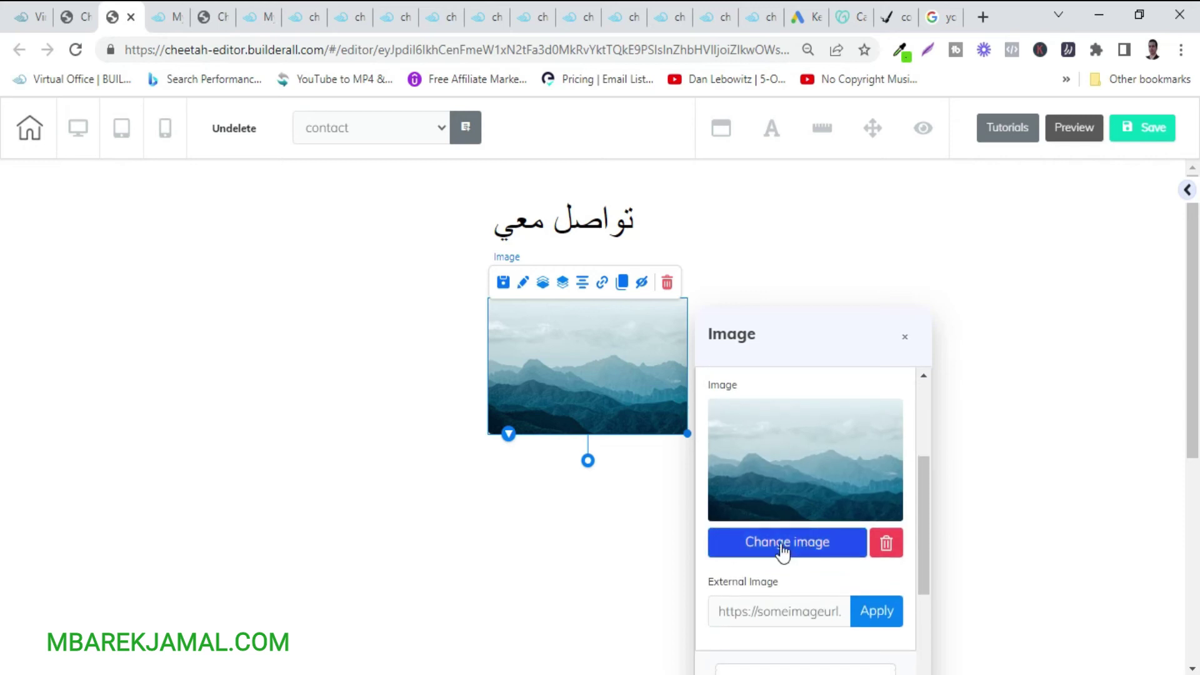
left_click(782, 544)
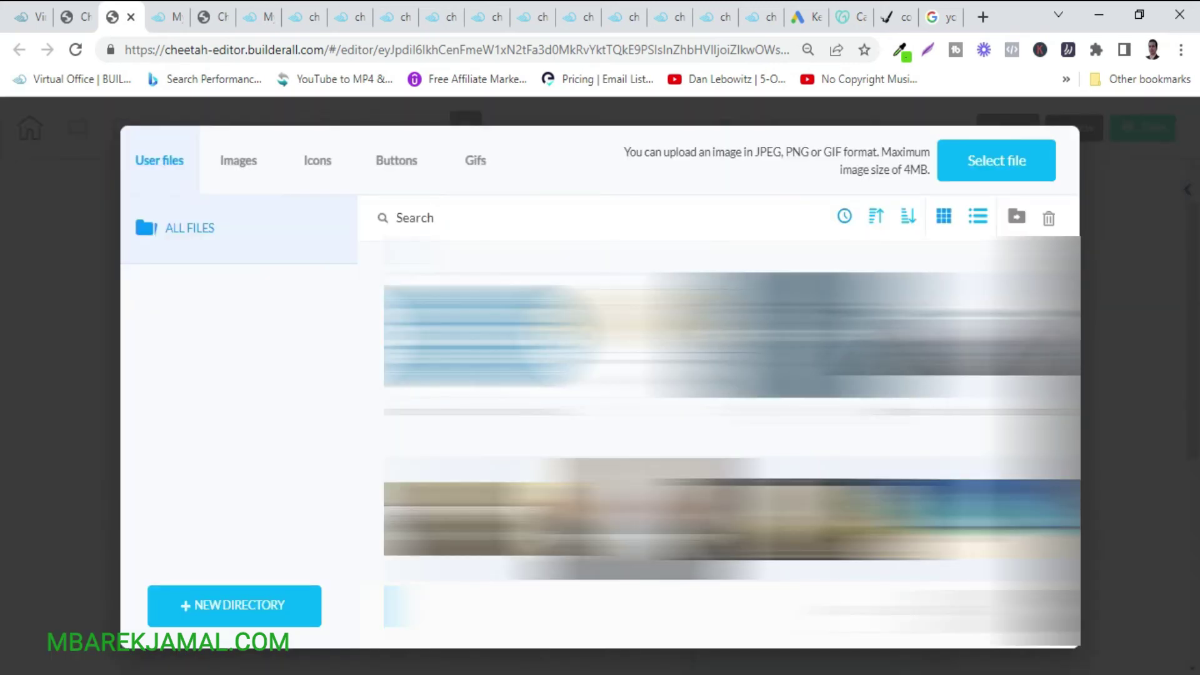
scroll(731, 410, "down", 10)
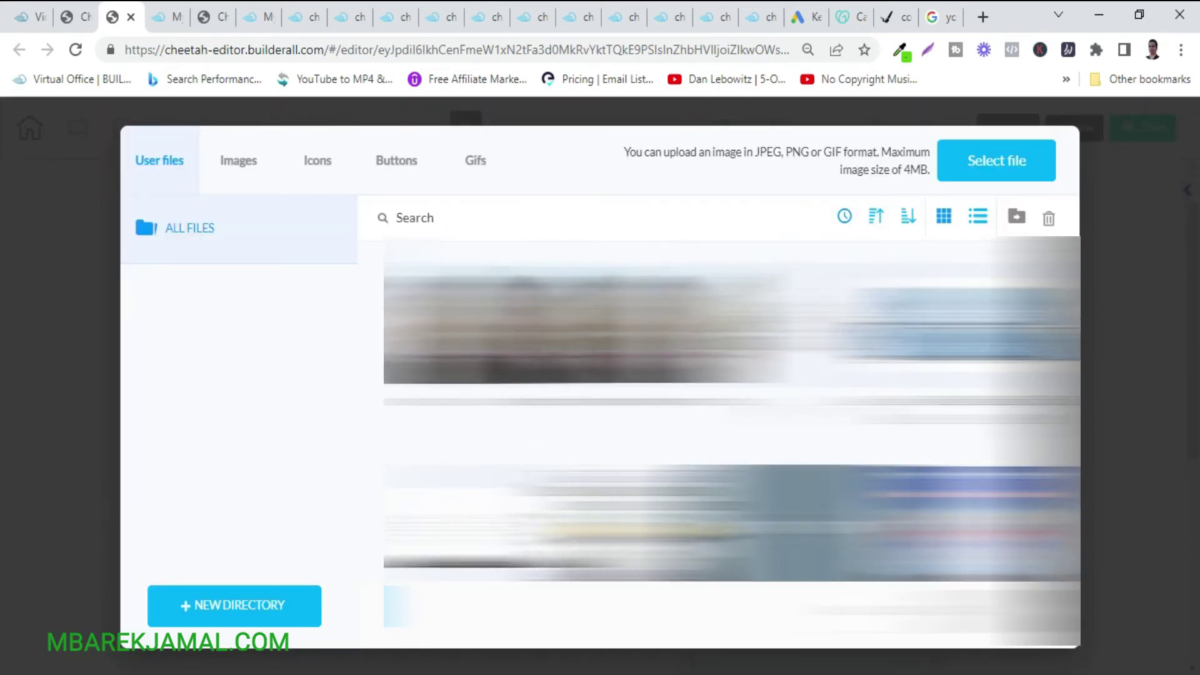
scroll(731, 411, "down", 10)
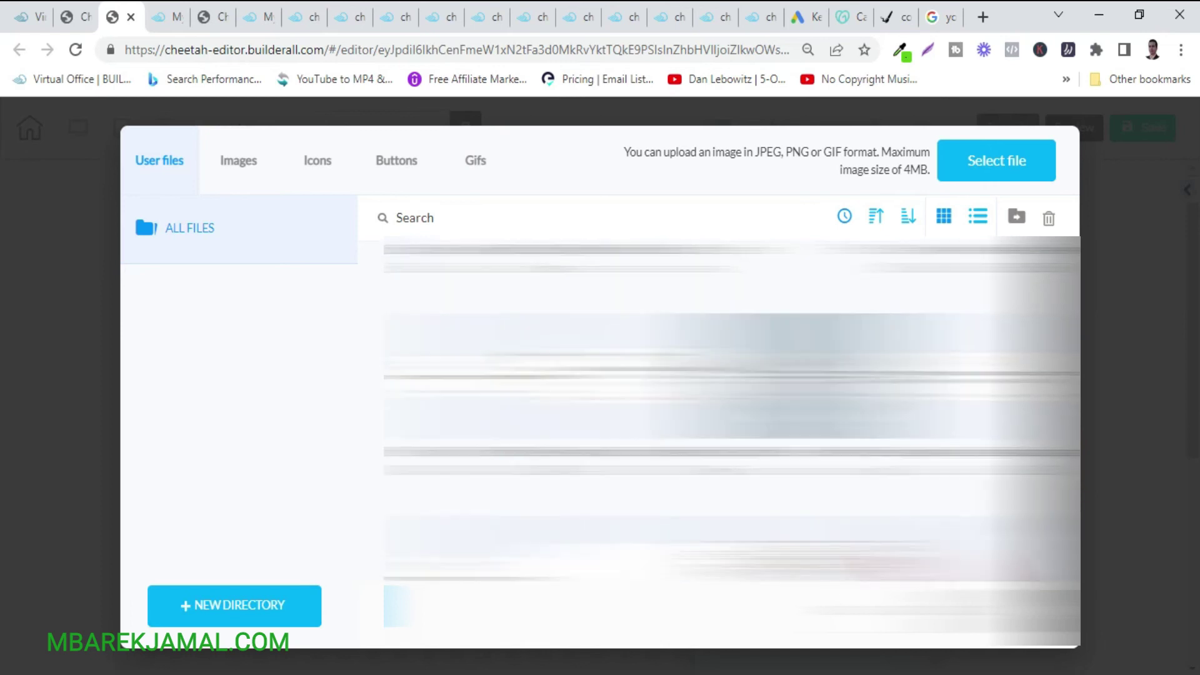
scroll(731, 410, "up", 3)
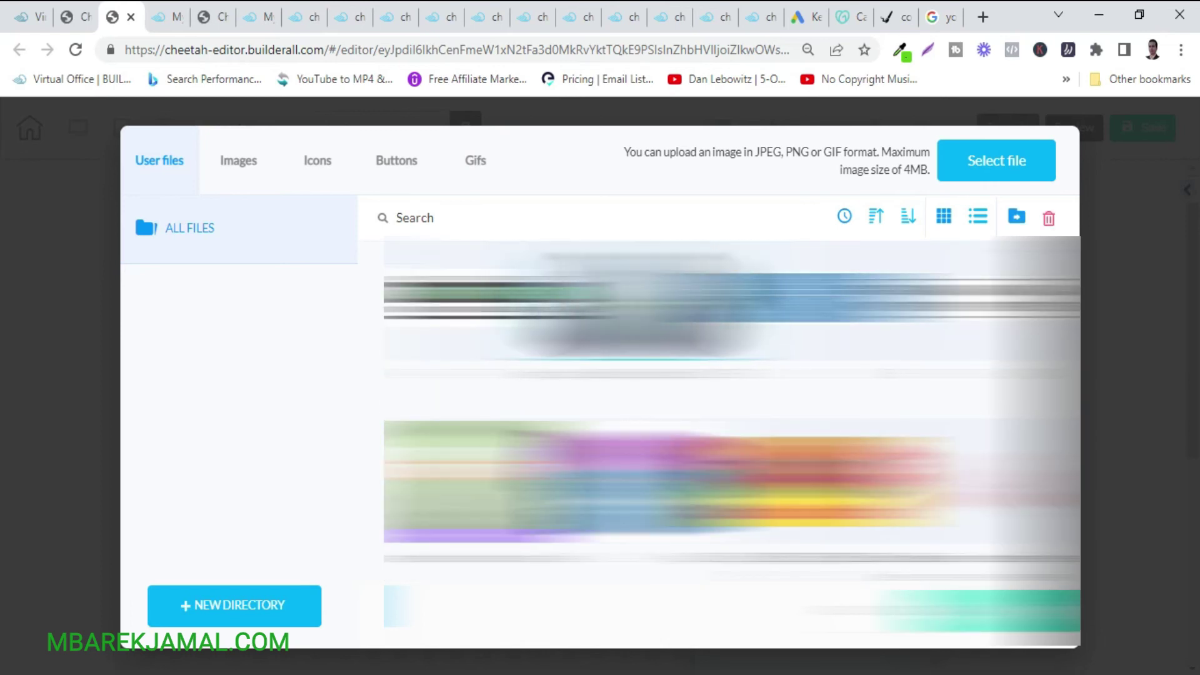
Close the media library, deselect the photo and bring up the elements sidebar.
key("Escape")
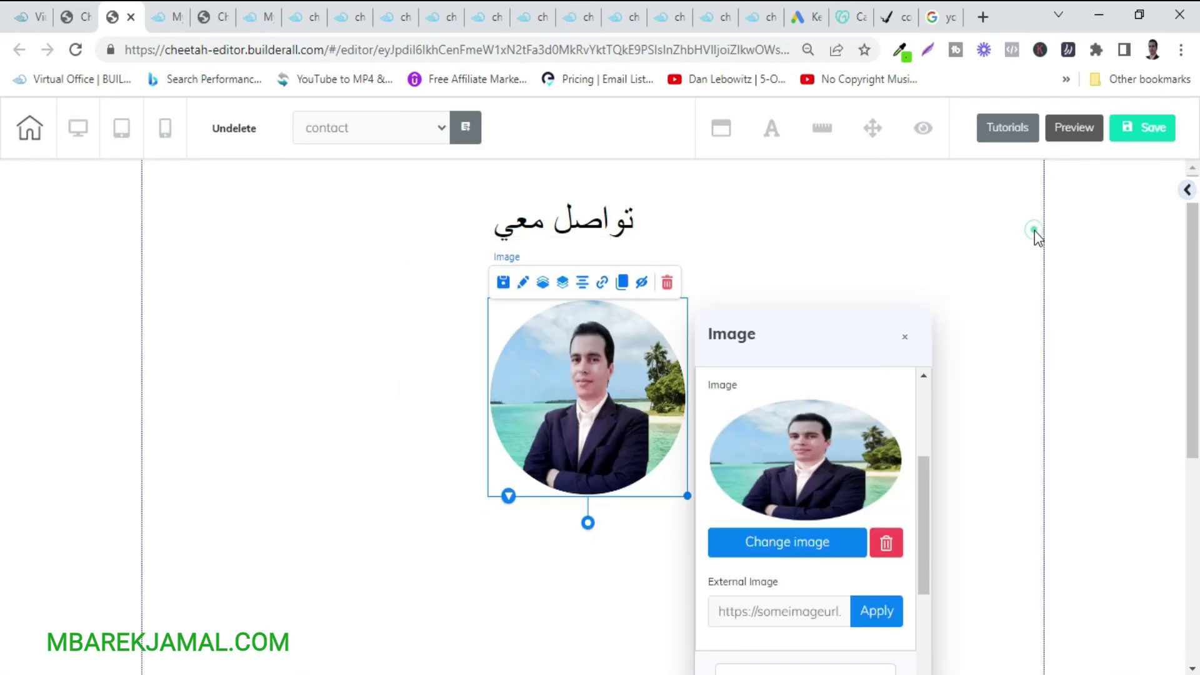
left_click(1033, 230)
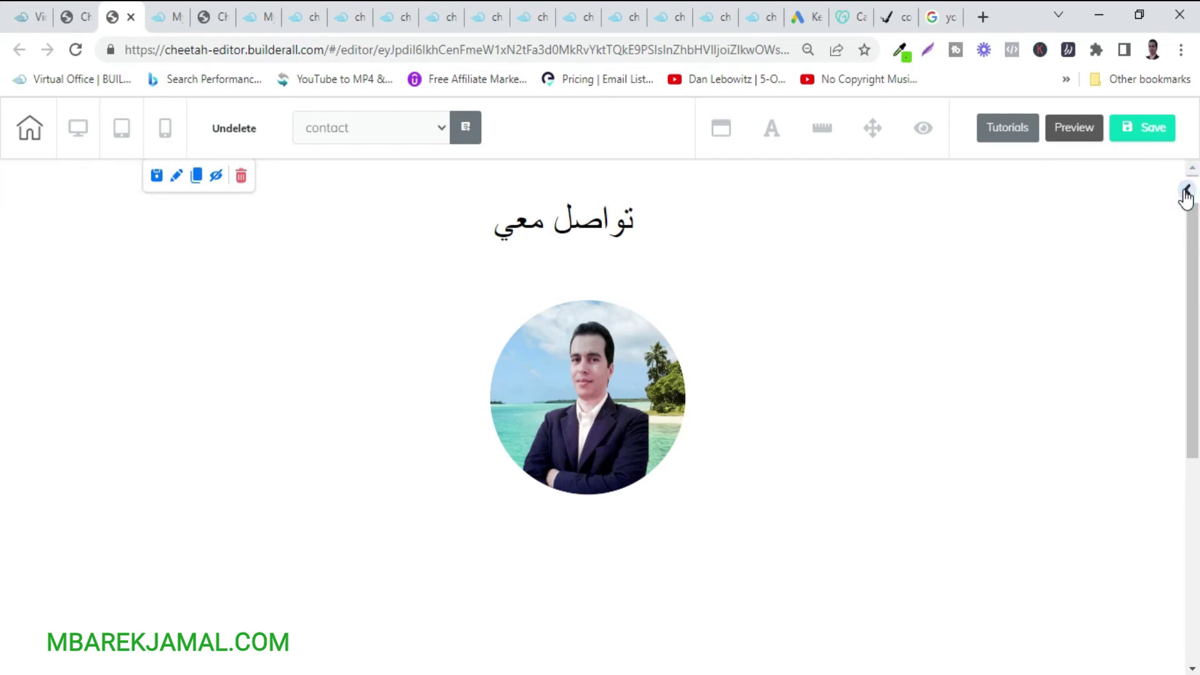
left_click(1187, 193)
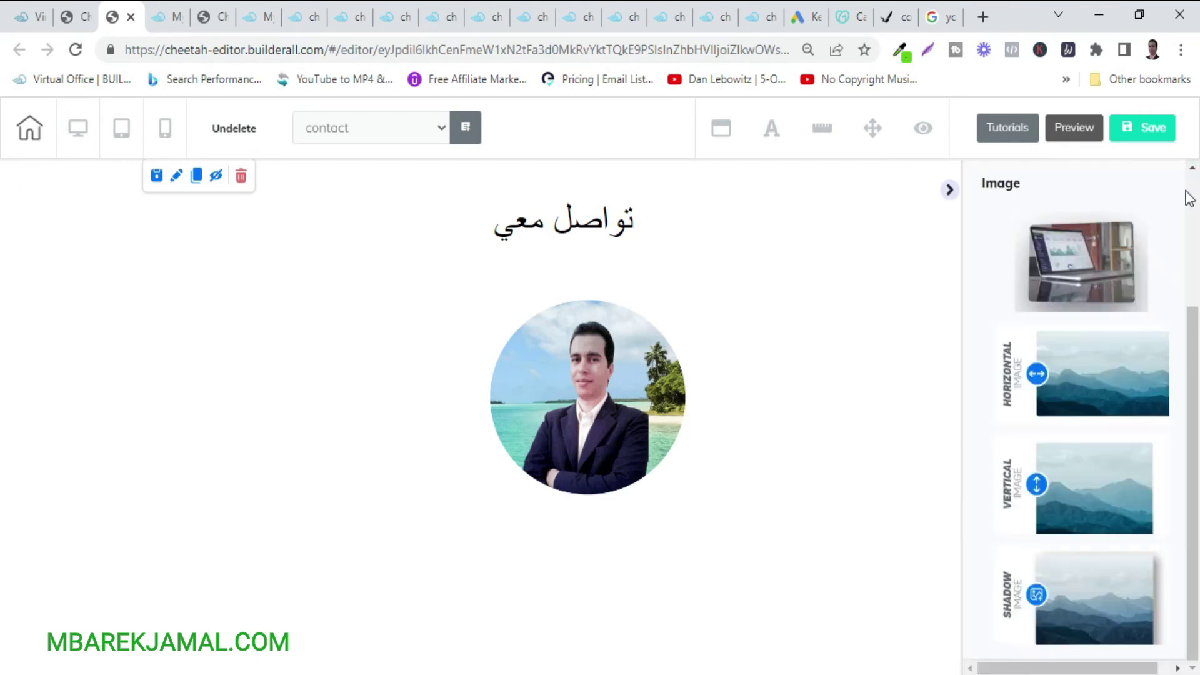
scroll(1056, 280, "up", 3)
Go back to the full Add Element grid and open the Button styles list.
left_click(989, 316)
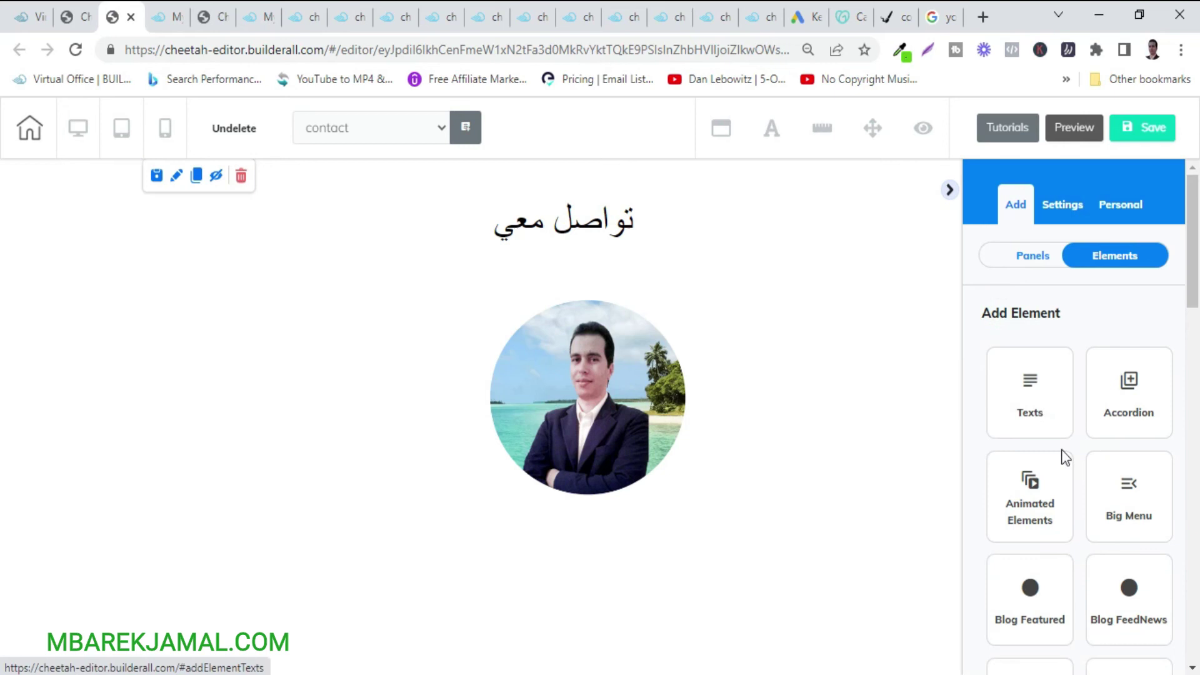
scroll(1065, 462, "down", 6)
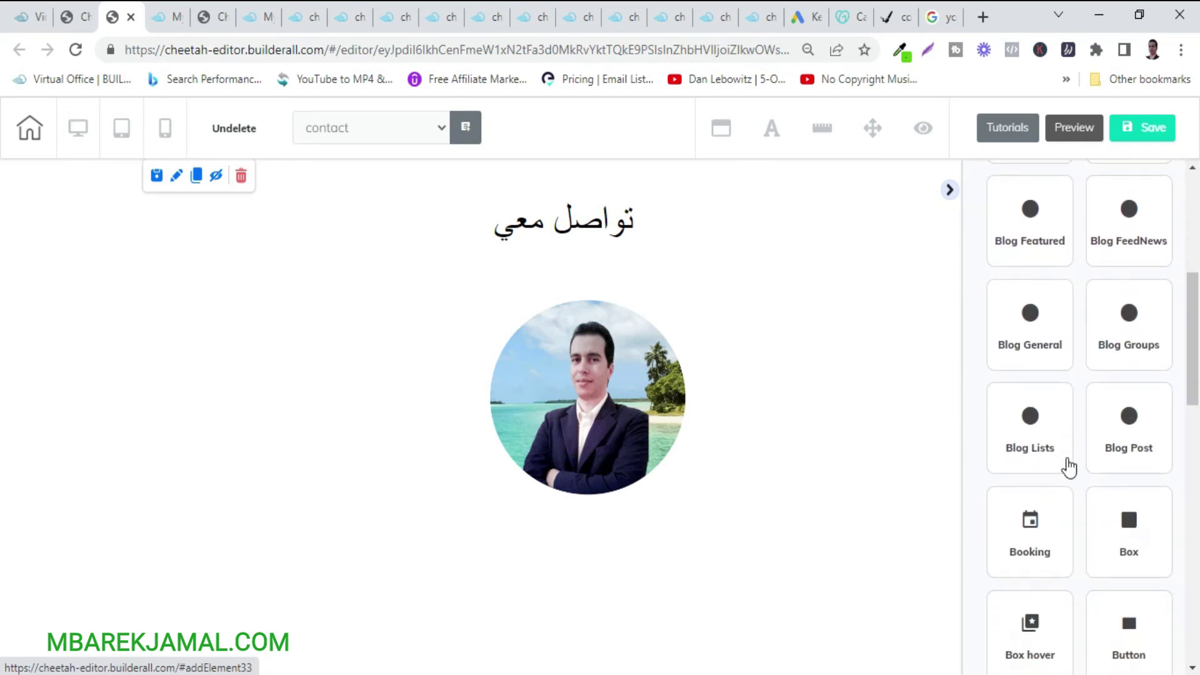
scroll(1069, 466, "down", 10)
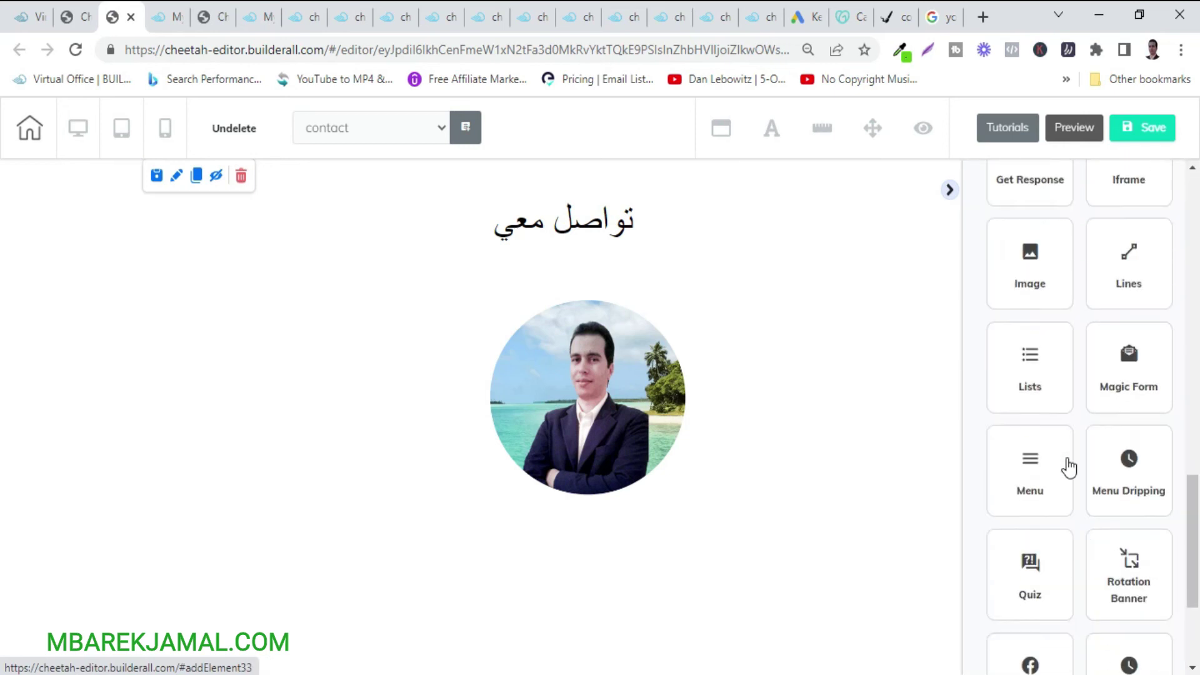
scroll(1069, 466, "down", 4)
scroll(1069, 466, "up", 3)
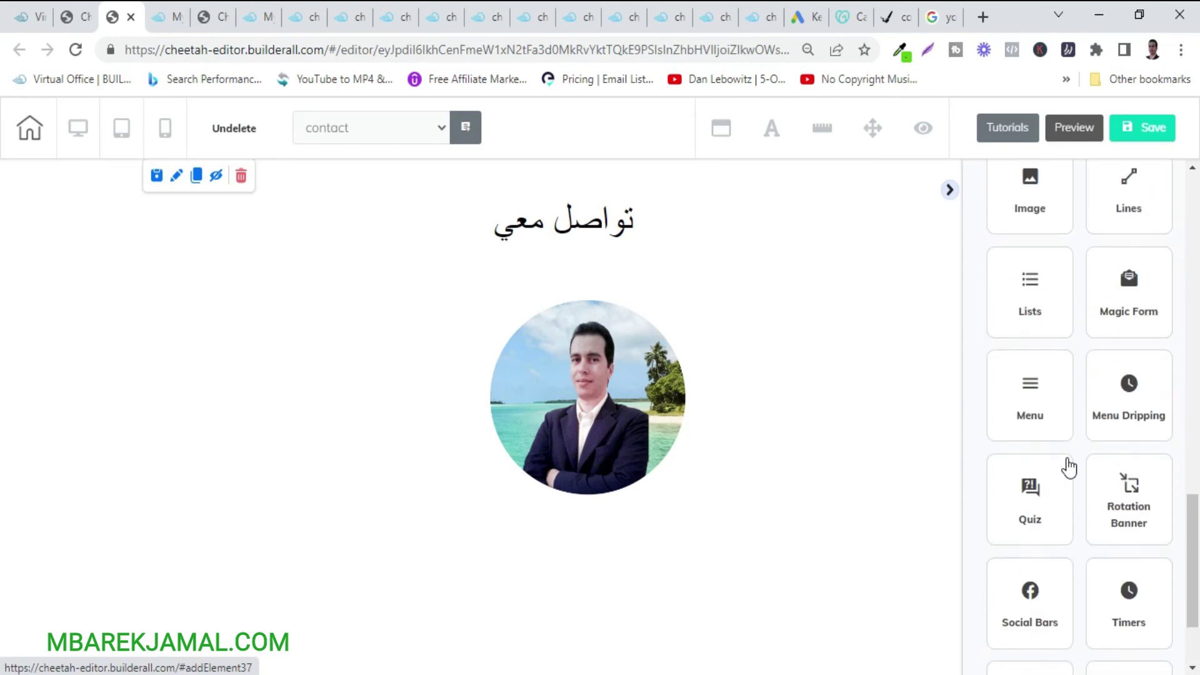
scroll(1069, 465, "down", 3)
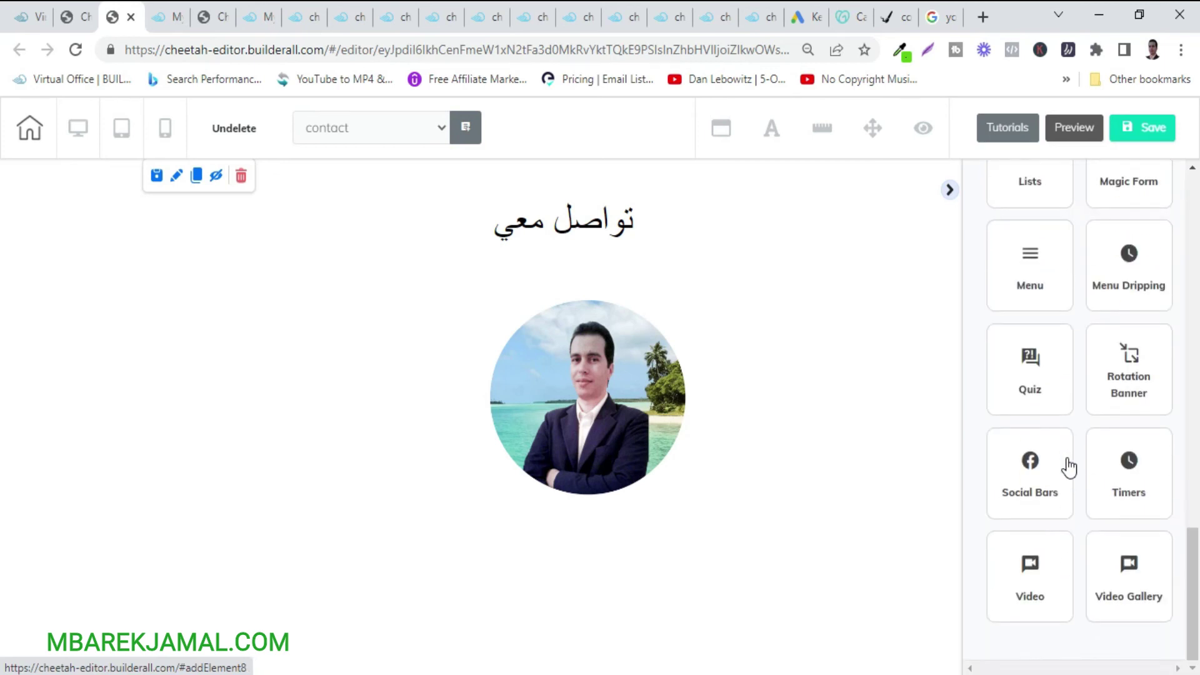
scroll(1069, 465, "up", 6)
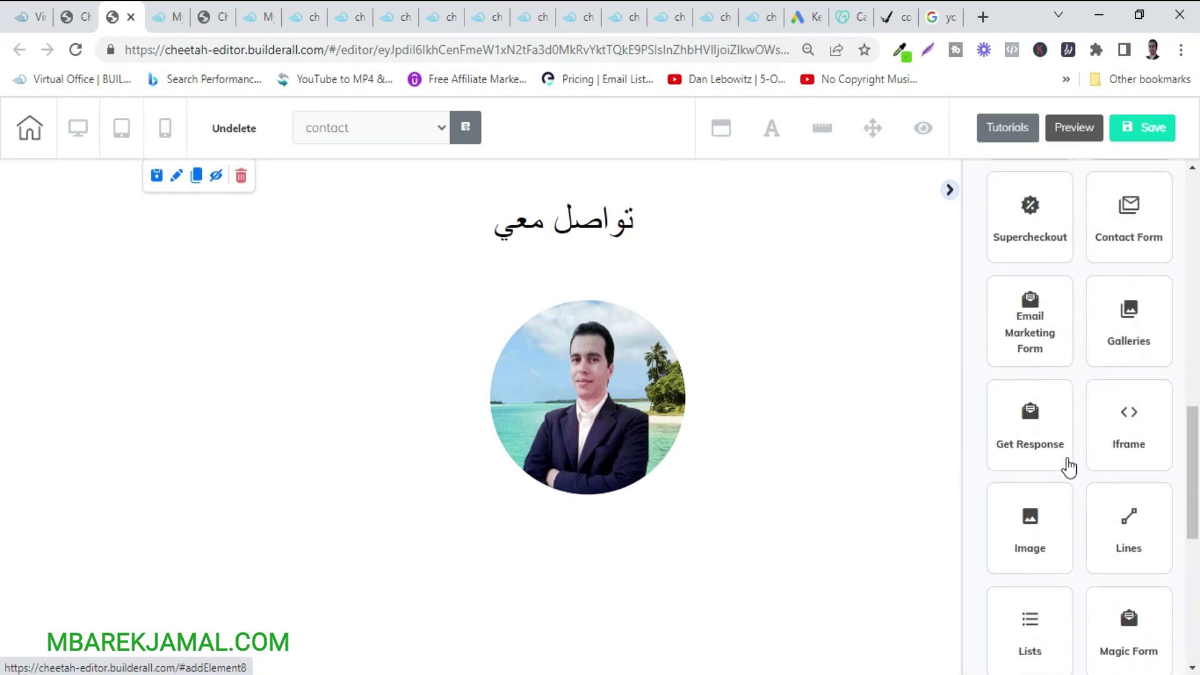
scroll(1069, 465, "up", 4)
left_click(1136, 353)
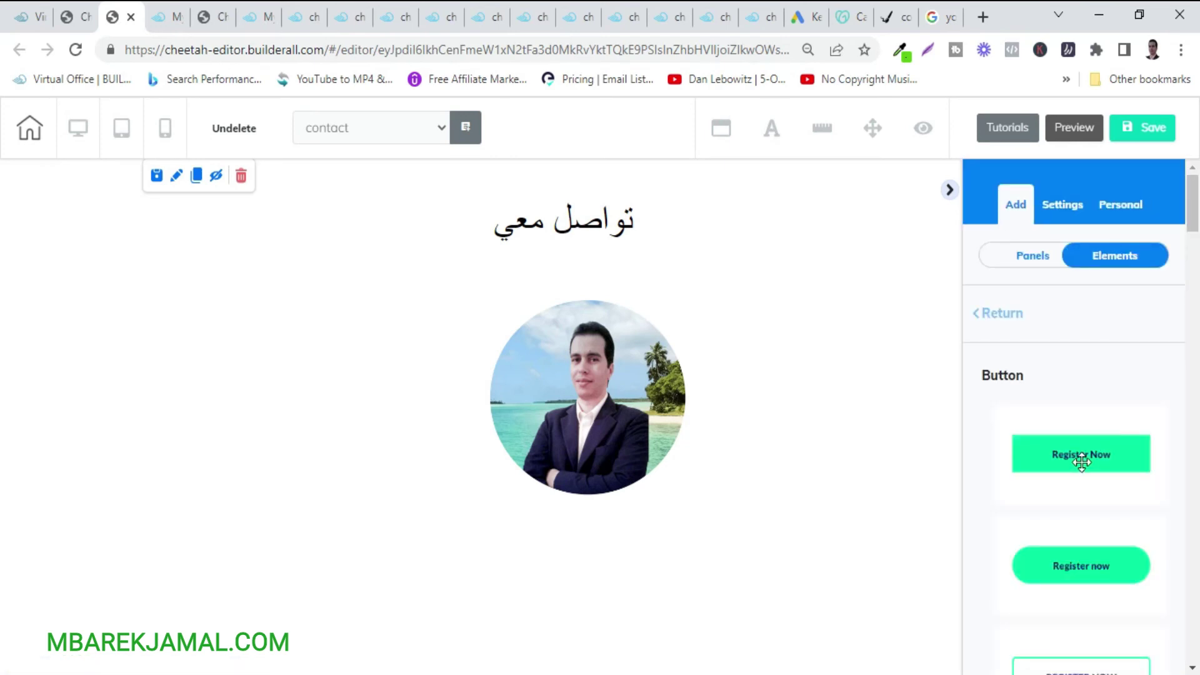
Drop a green 'Register Now' button under the round photo and stretch it wider.
left_click_drag(1075, 461, 511, 565)
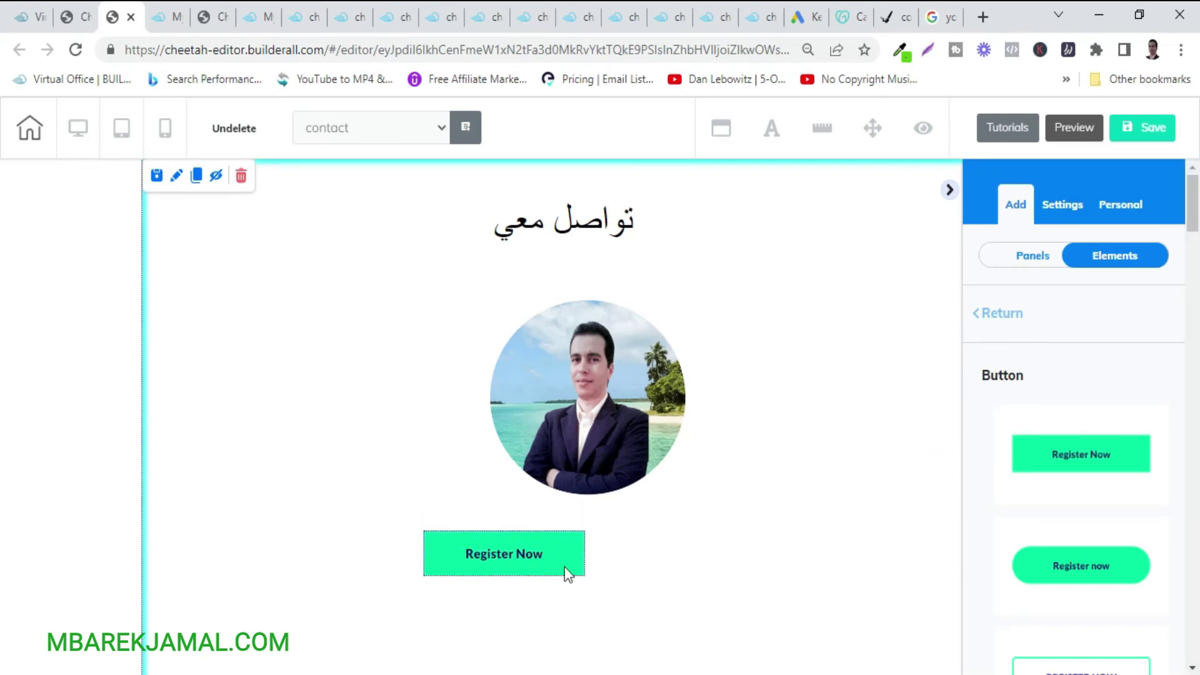
left_click(564, 566)
left_click_drag(585, 576, 762, 596)
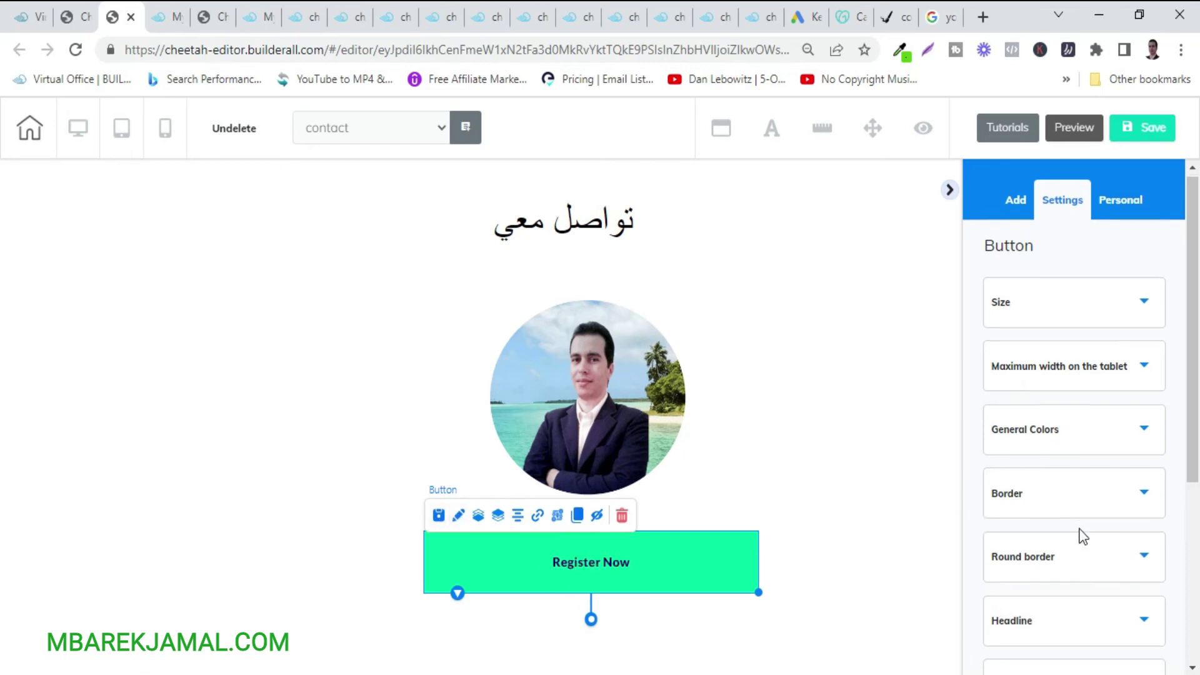
Replace the button's 'Register Now' label with 'عبر الواتس اب'.
scroll(1075, 500, "down", 4)
left_click(1069, 357)
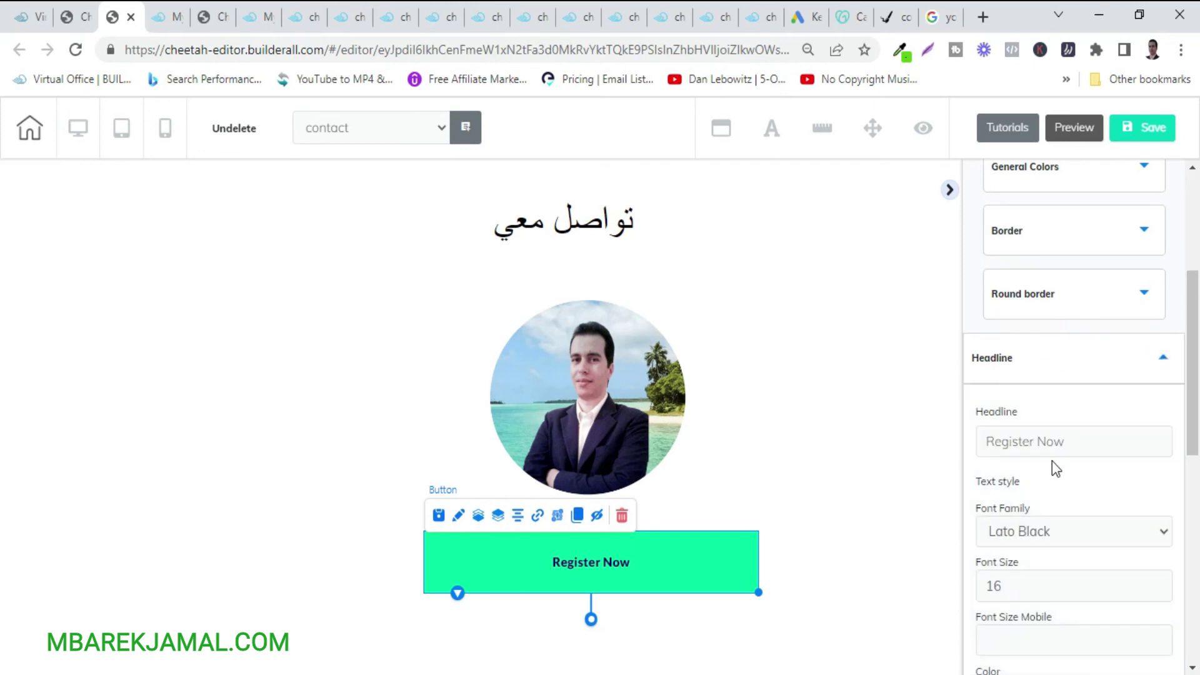
left_click_drag(1082, 441, 950, 458)
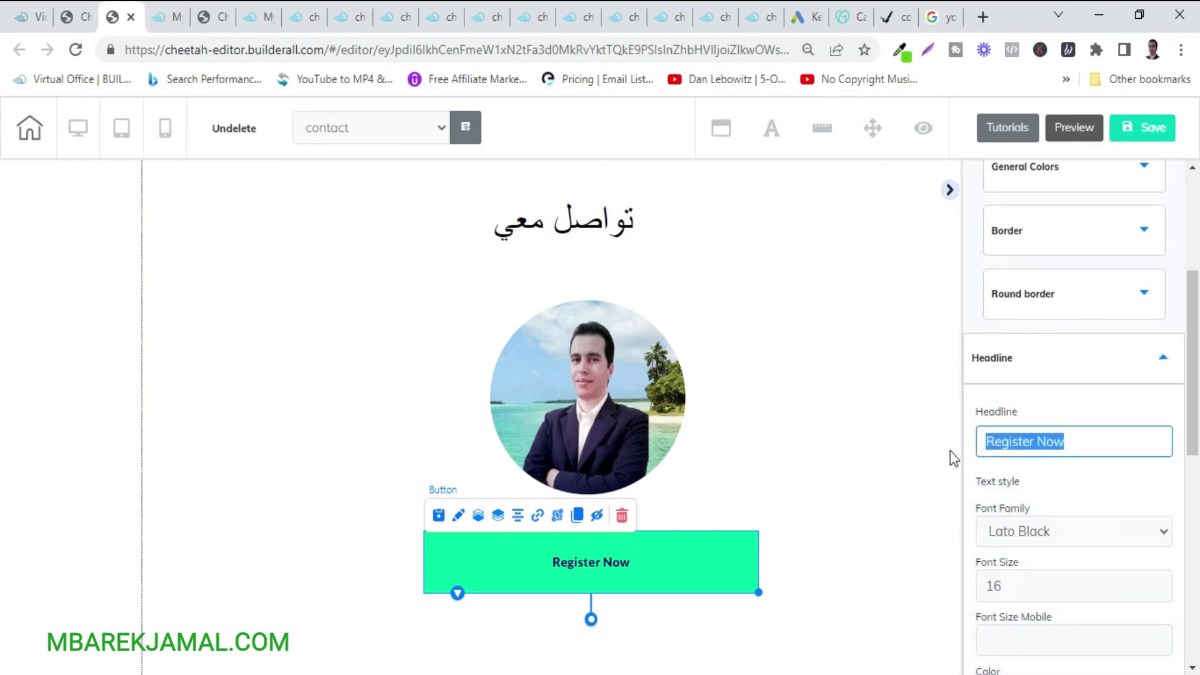
type("عب")
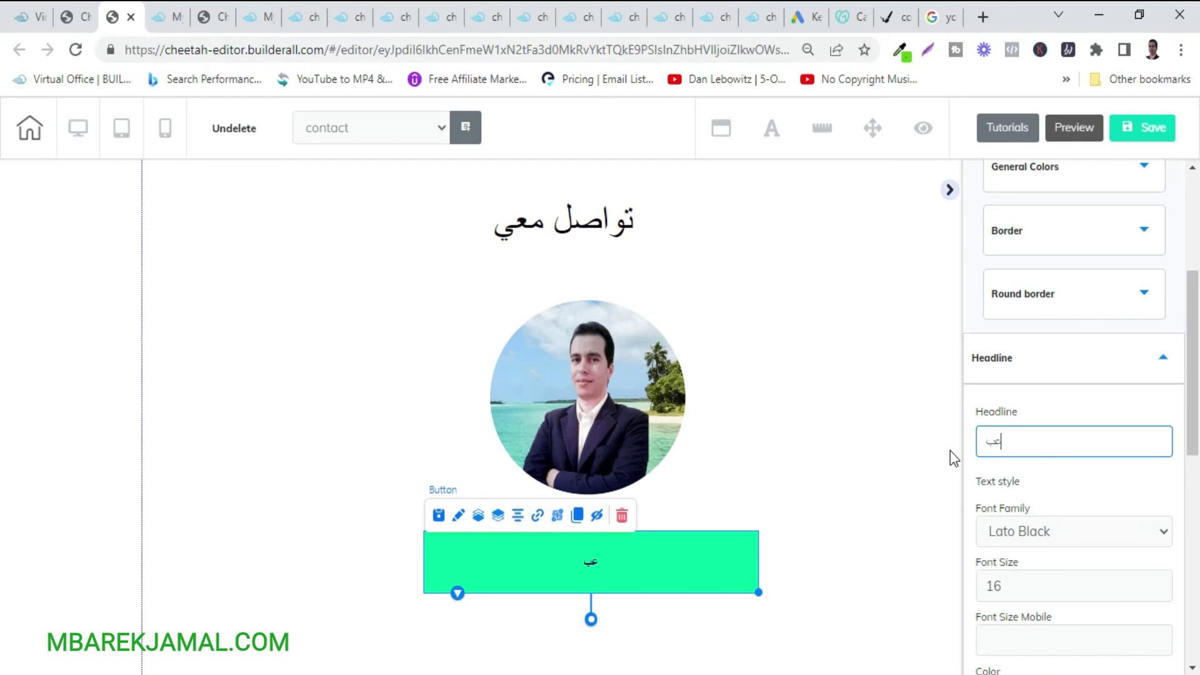
type("ر الواتس اب")
Raise the label's font size to 31.
left_click(1162, 582)
left_click(1162, 582)
left_click(1162, 583)
left_click(1162, 583)
left_click(1162, 583)
left_click(1162, 582)
left_click(1162, 582)
left_click(1162, 583)
left_click(1163, 583)
Set the label text colour to white (FFFFFF).
scroll(1060, 548, "down", 6)
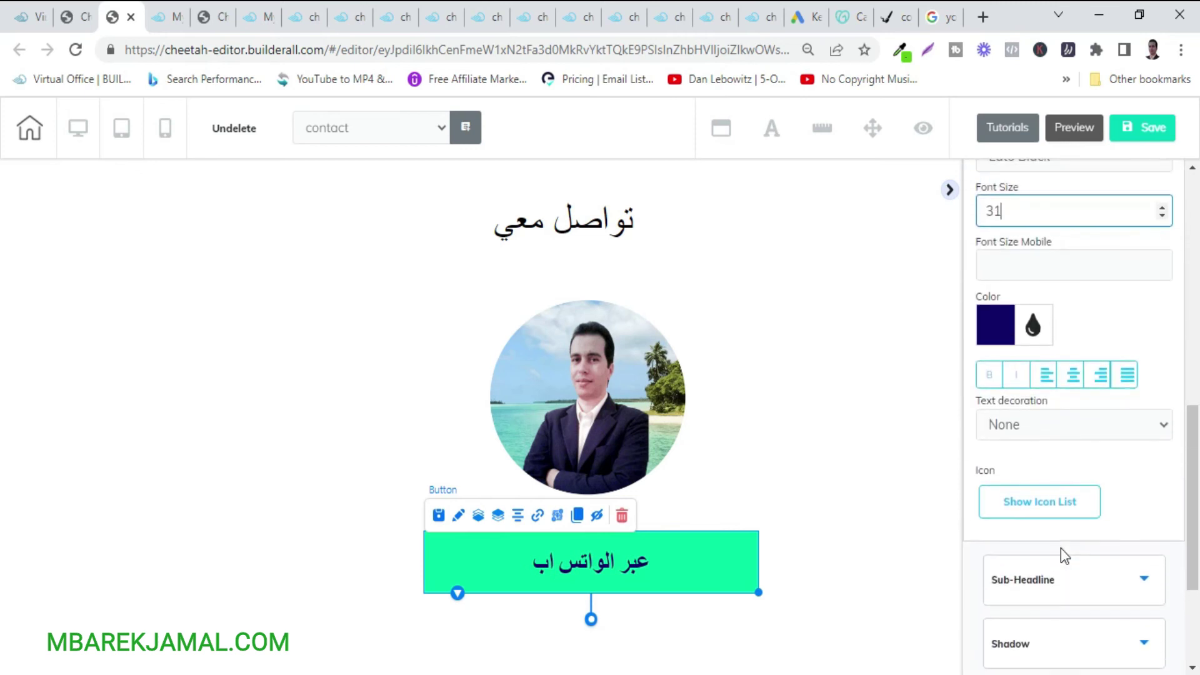
left_click(984, 326)
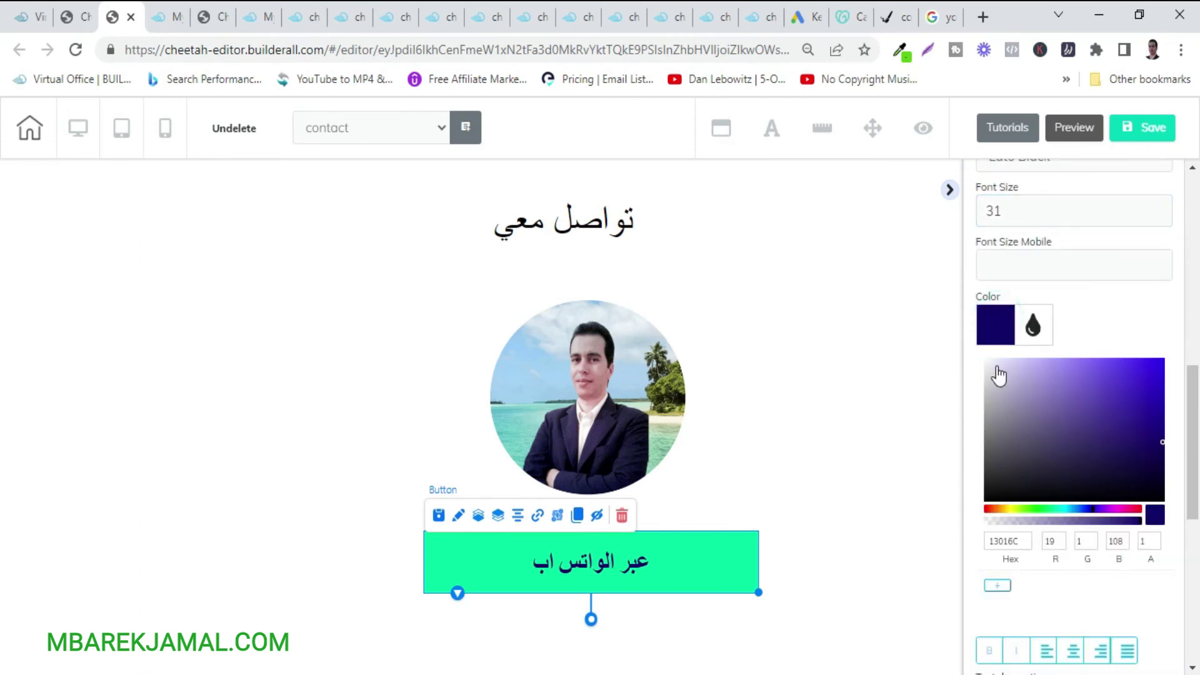
left_click(985, 359)
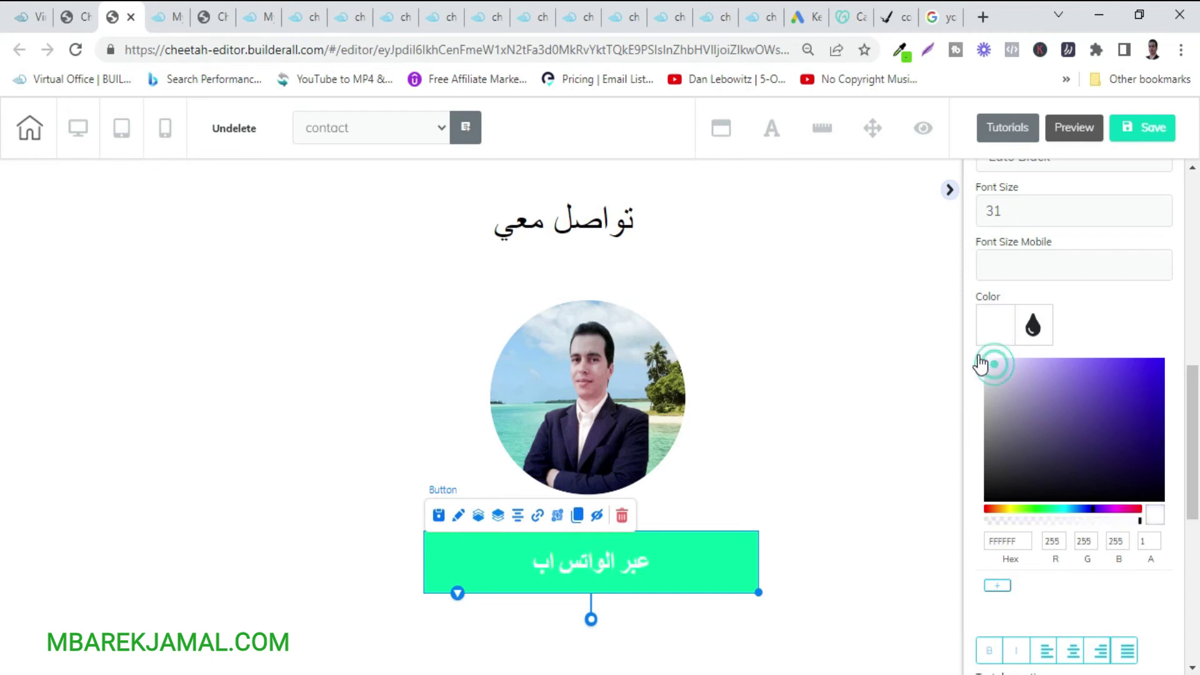
scroll(1007, 476, "down", 7)
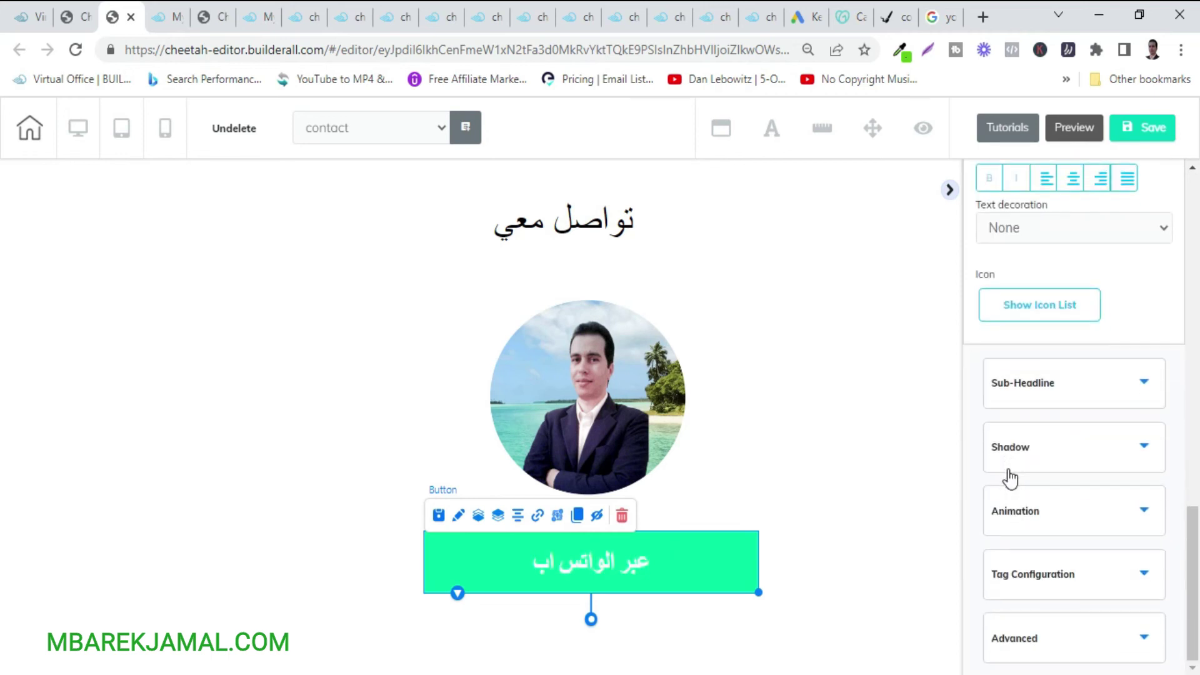
scroll(1011, 478, "up", 10)
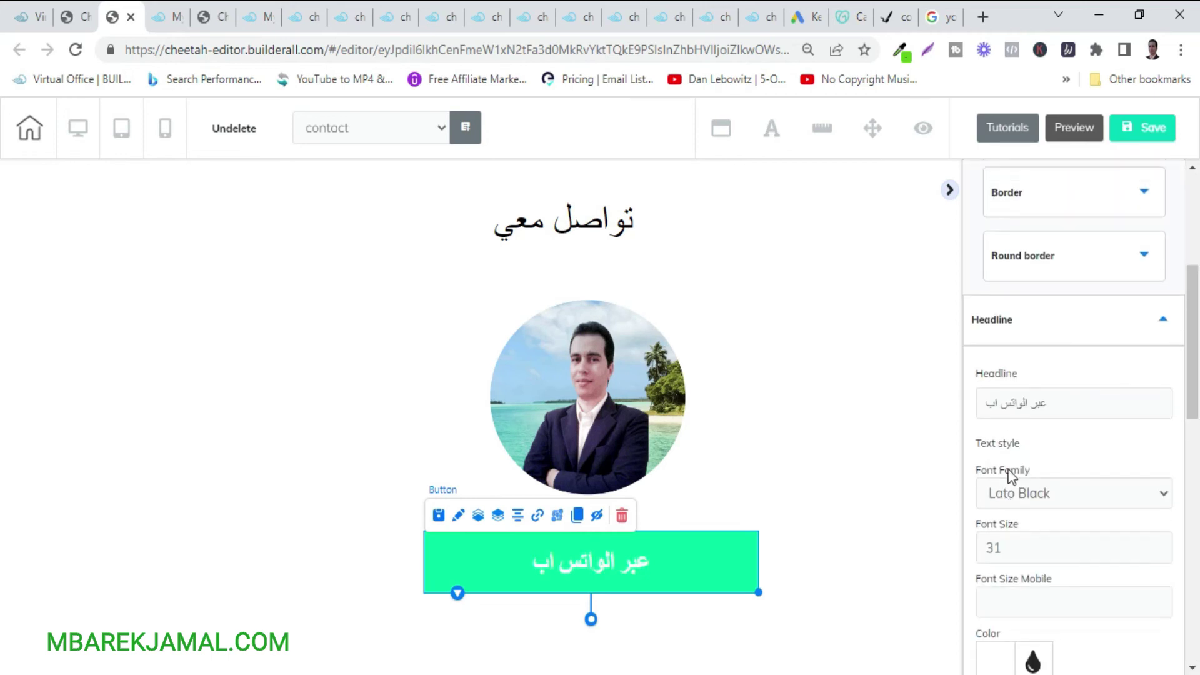
left_click(1081, 293)
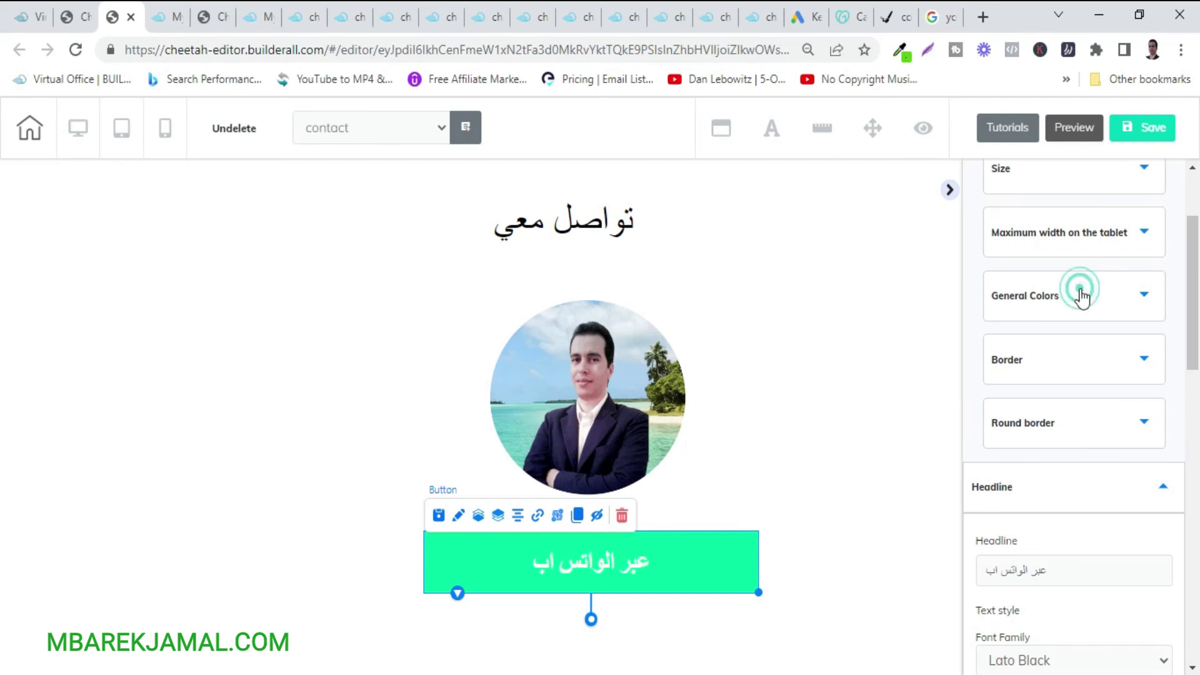
Give the WhatsApp button an orange F89800 background, shift it left and widen it.
left_click(995, 436)
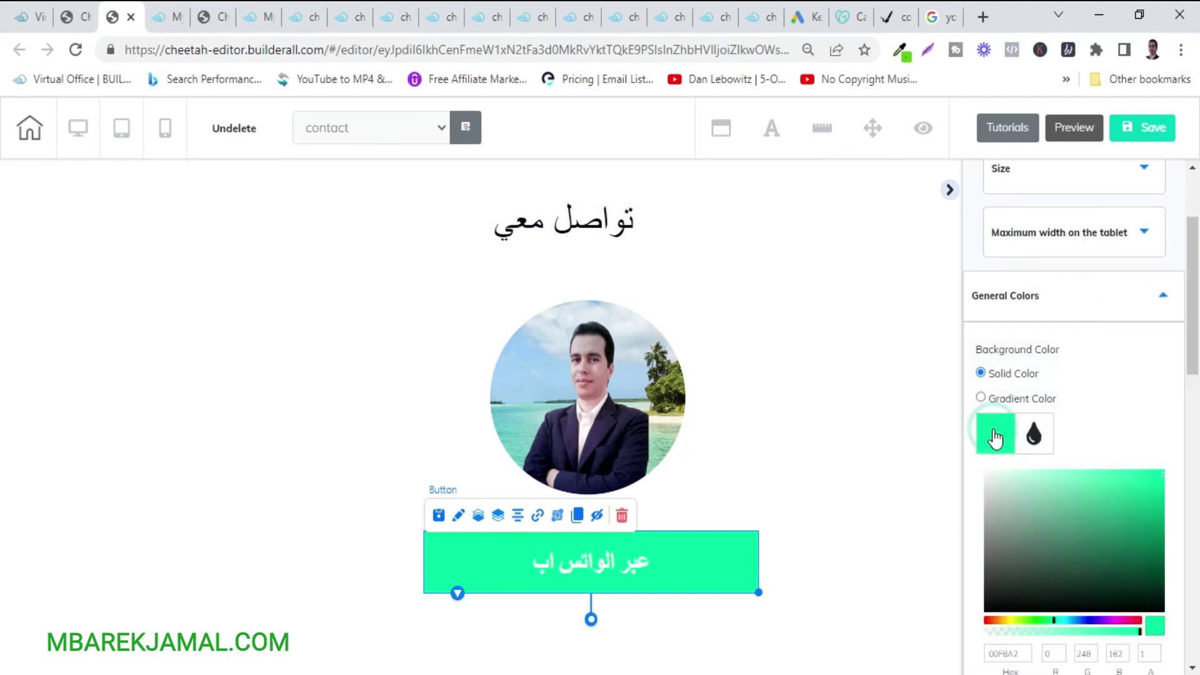
left_click(1041, 620)
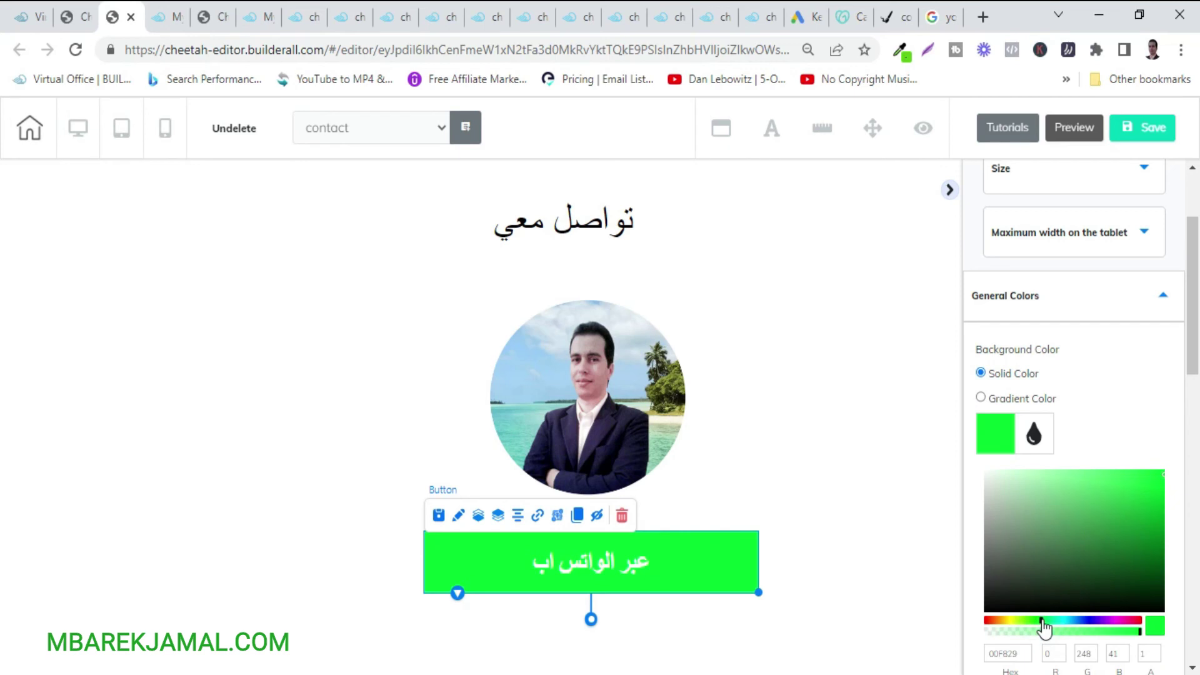
left_click(1002, 621)
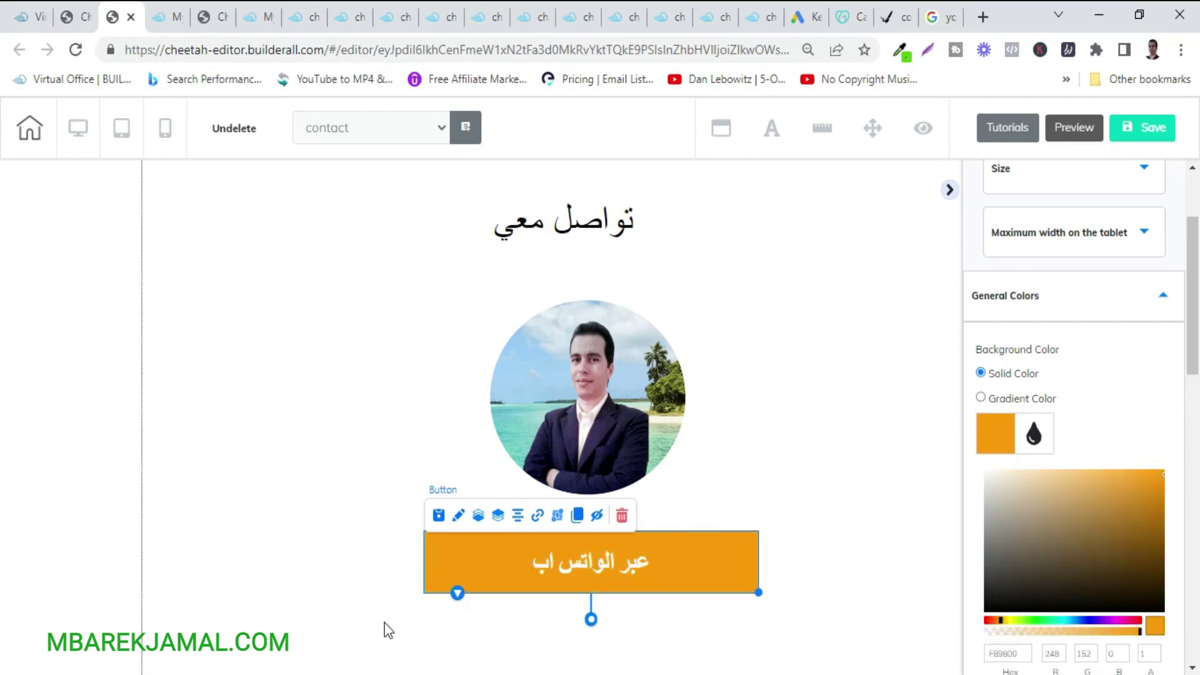
left_click(325, 590)
left_click_drag(688, 577, 642, 568)
left_click_drag(712, 593, 786, 589)
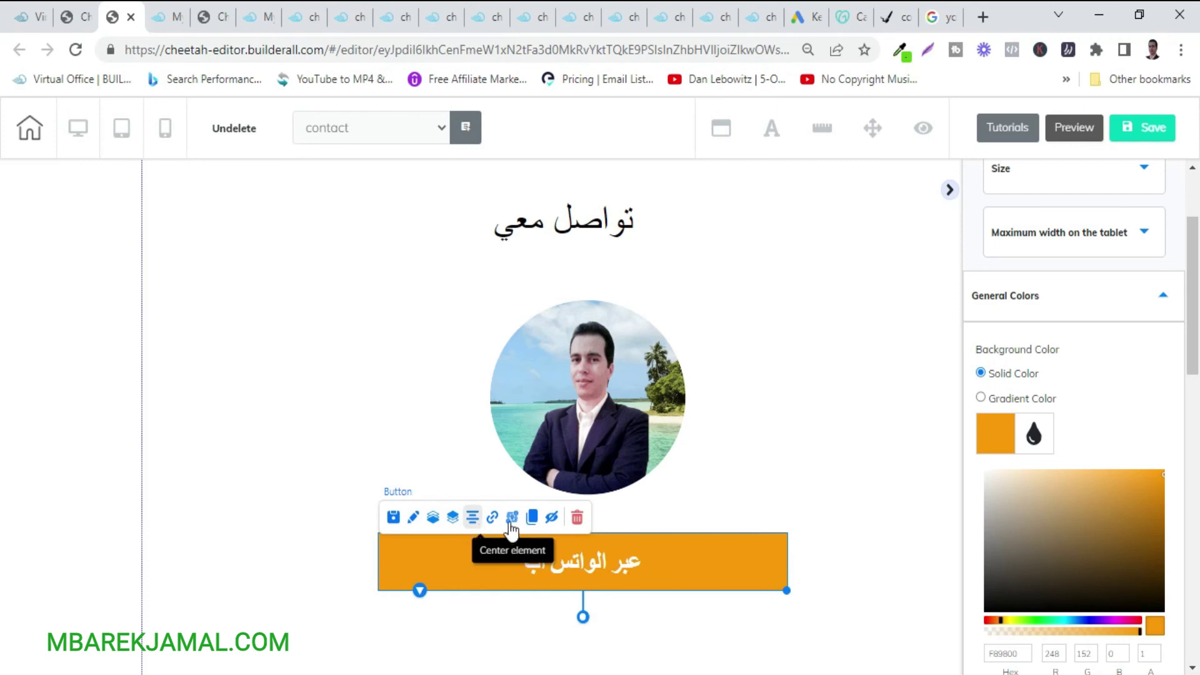
Duplicate the orange WhatsApp button and place the copy below it.
left_click(534, 519)
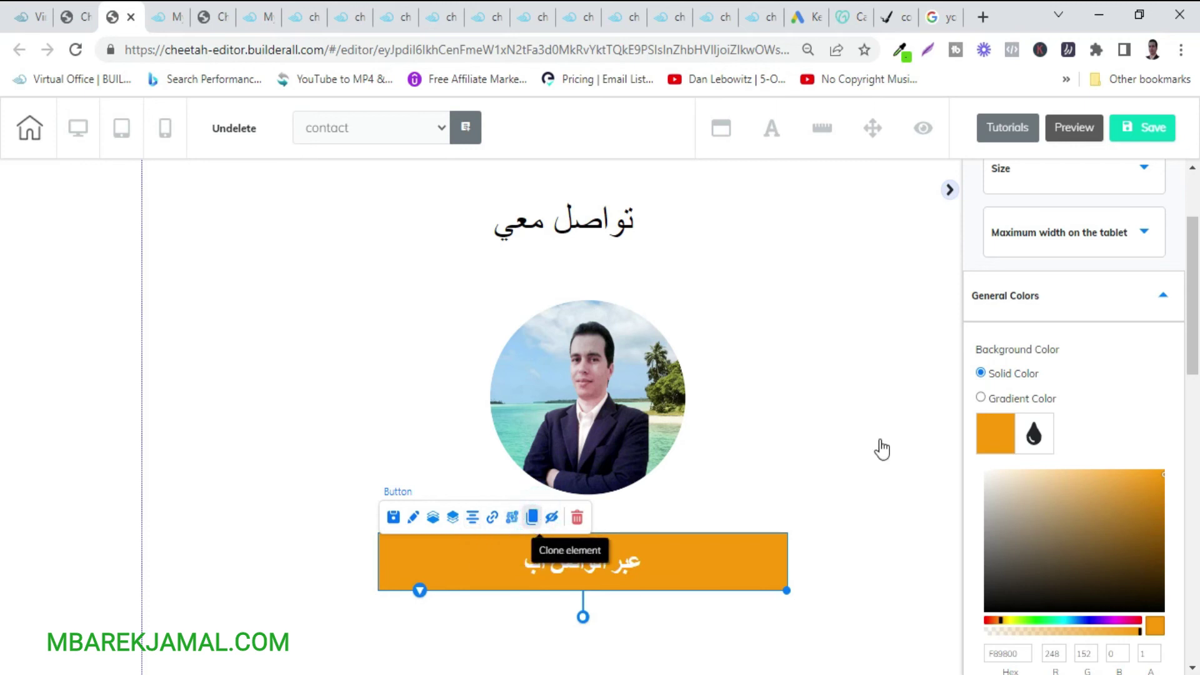
scroll(881, 447, "down", 2)
left_click_drag(774, 487, 740, 541)
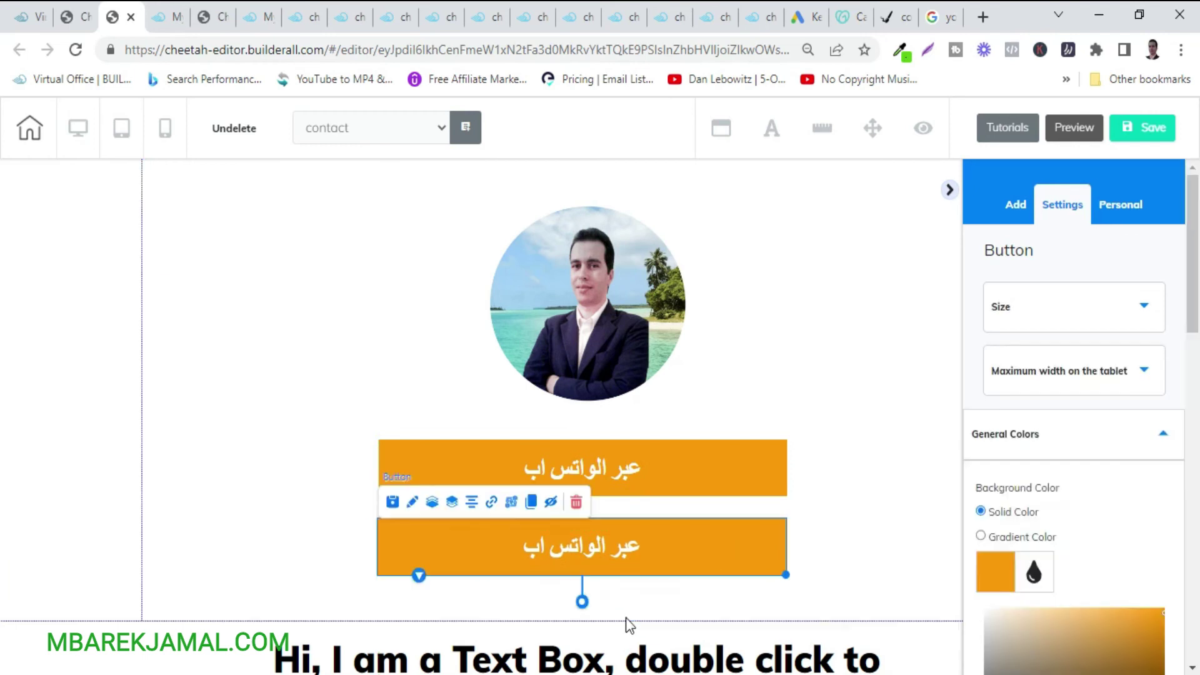
left_click(592, 624)
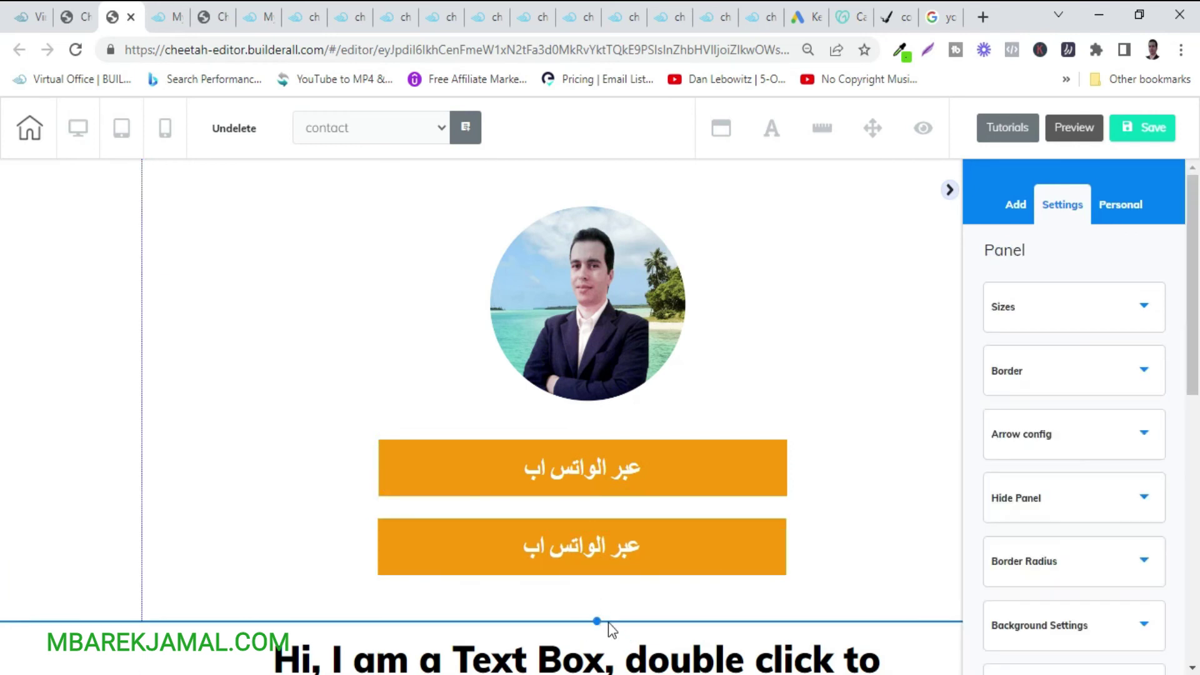
left_click(598, 621)
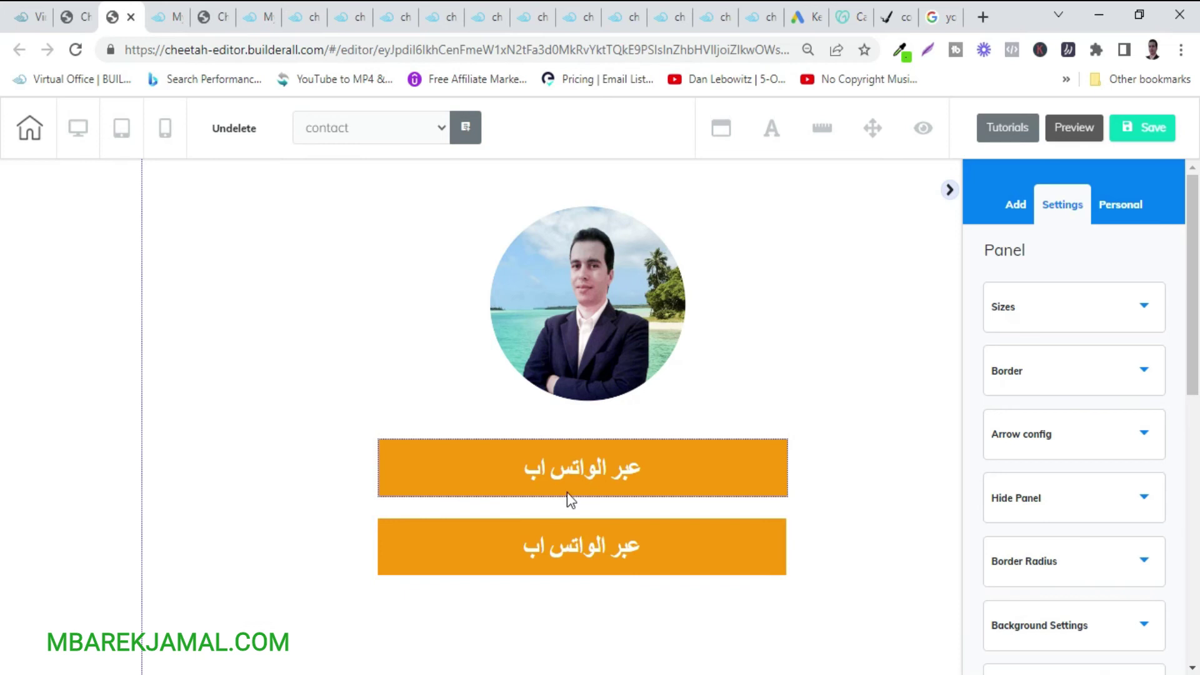
Change the lower button's headline from 'الواتس اب' to 'انستغرام', giving 'عبر انستغرام'.
left_click(555, 554)
scroll(1112, 533, "down", 3)
scroll(1112, 532, "down", 10)
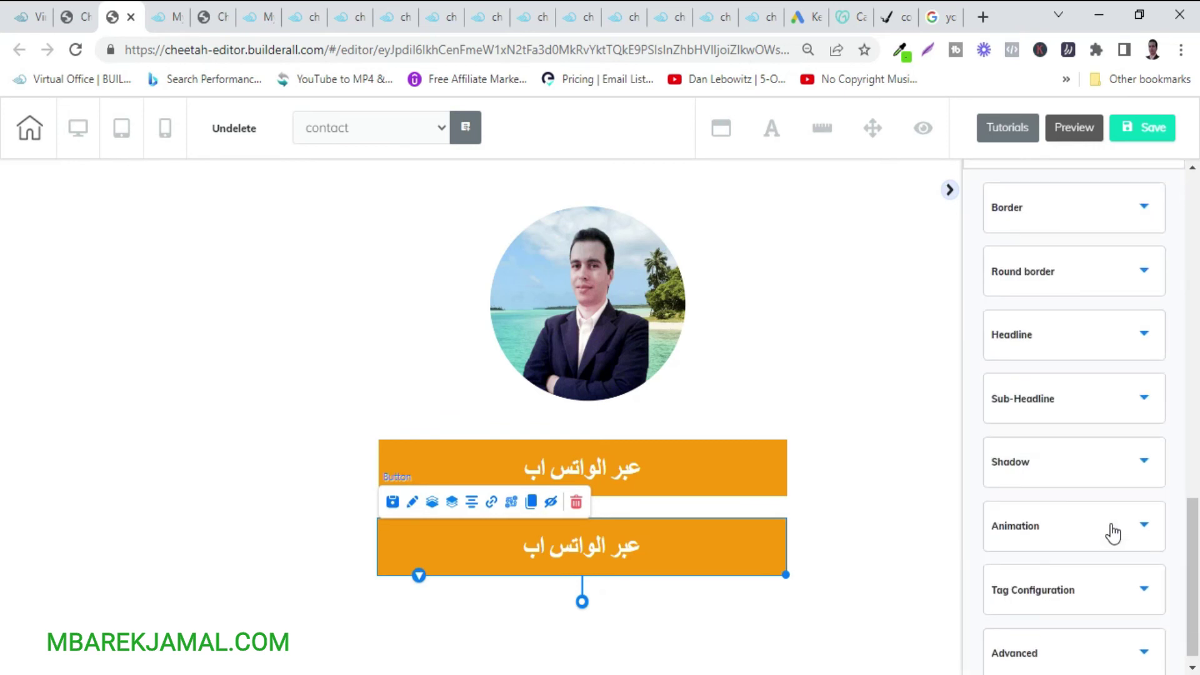
left_click(1070, 332)
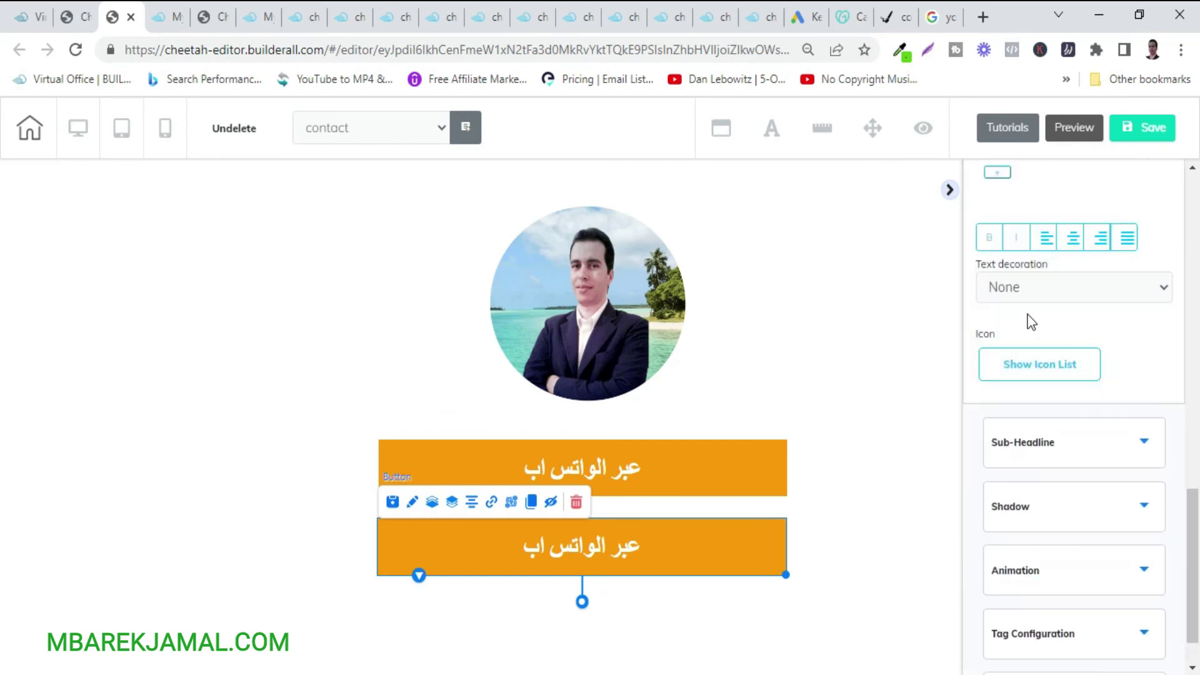
scroll(1030, 322, "up", 6)
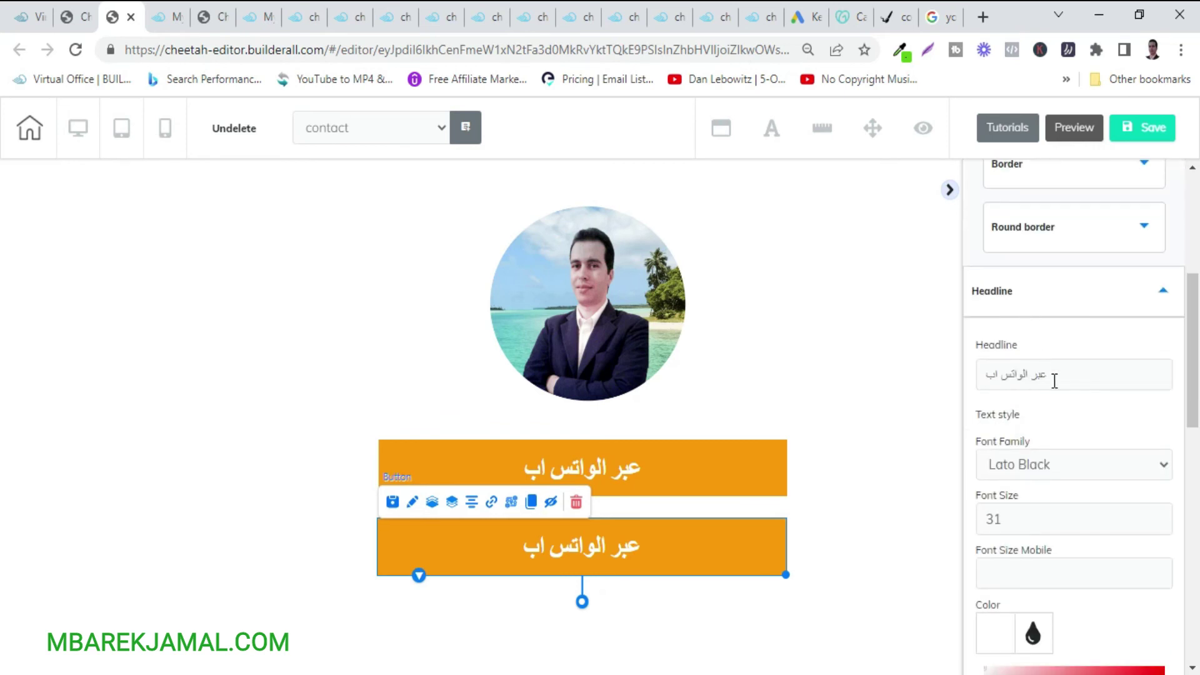
left_click_drag(1031, 374, 952, 381)
type("ان")
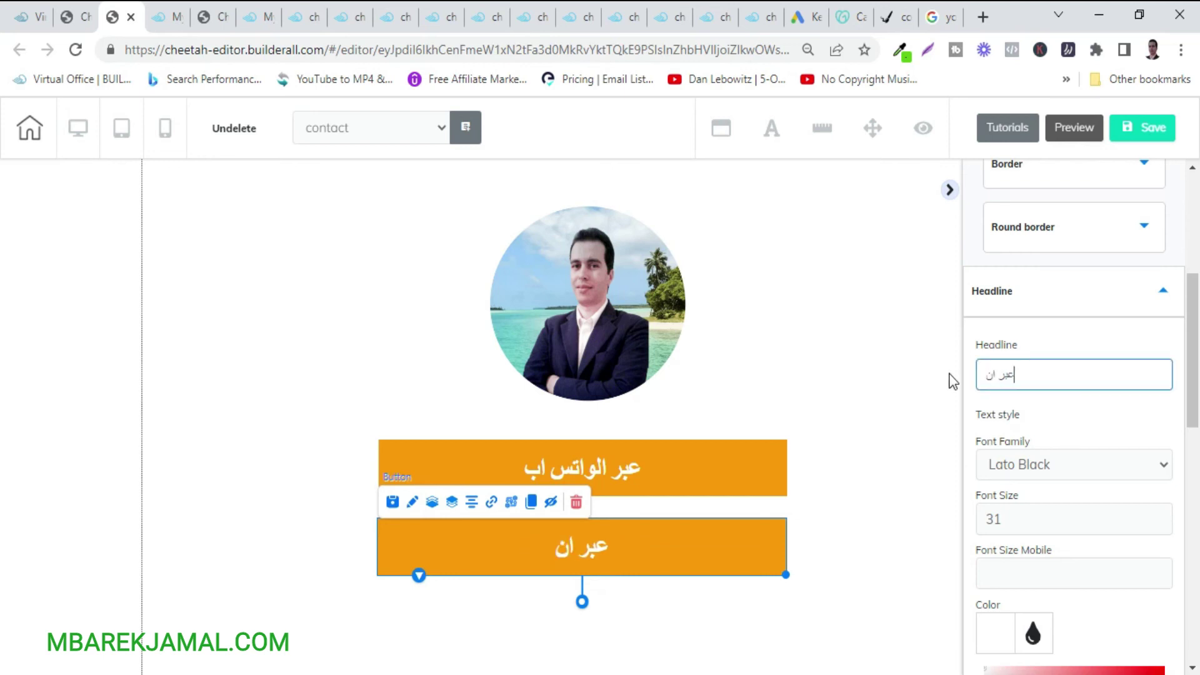
type("ستغرام")
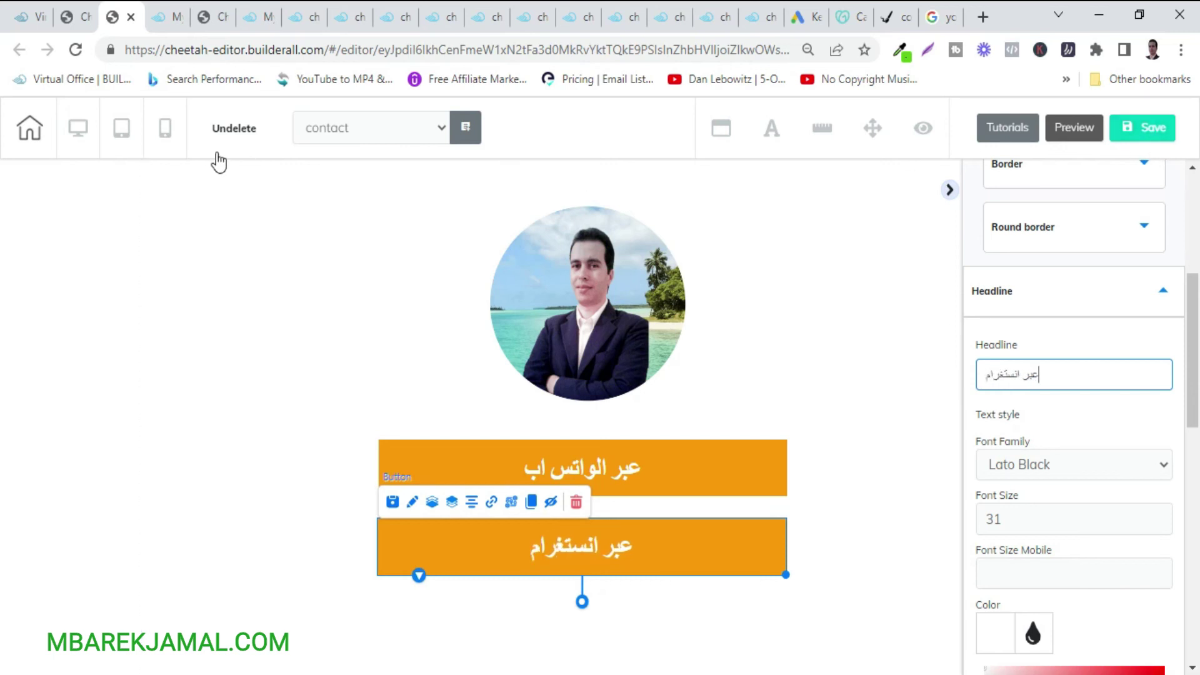
left_click(183, 136)
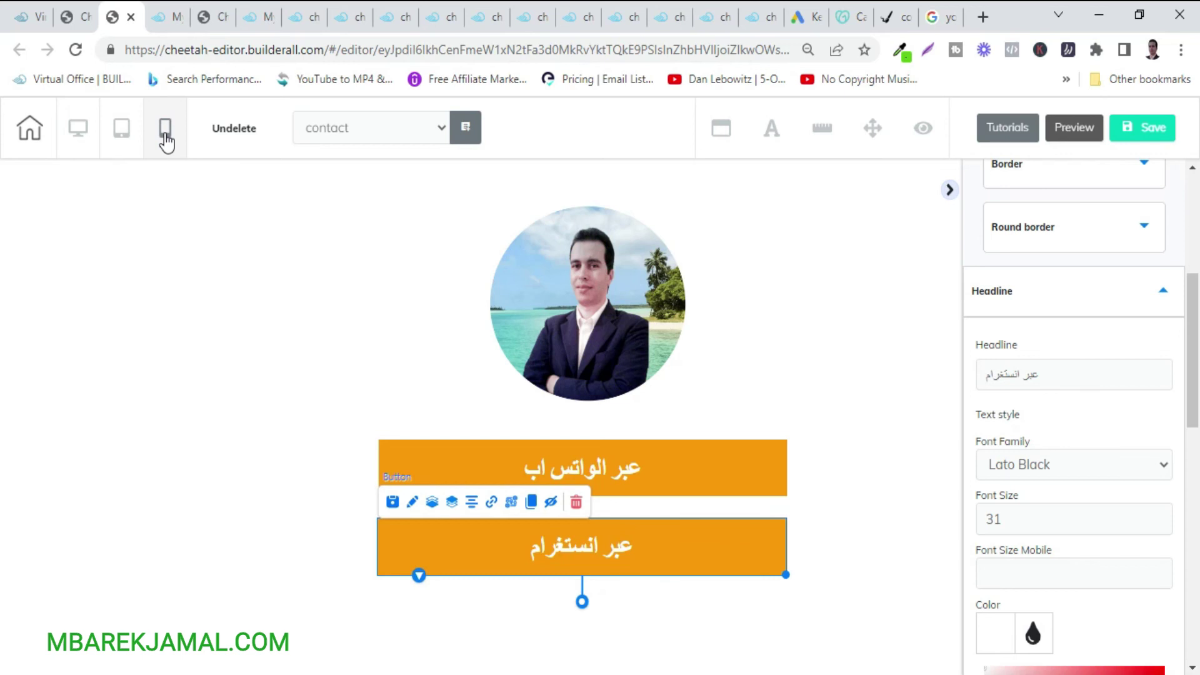
In mobile layout, Move Up the 'تواصل معي' text above both orange buttons, then return to desktop.
left_click(167, 130)
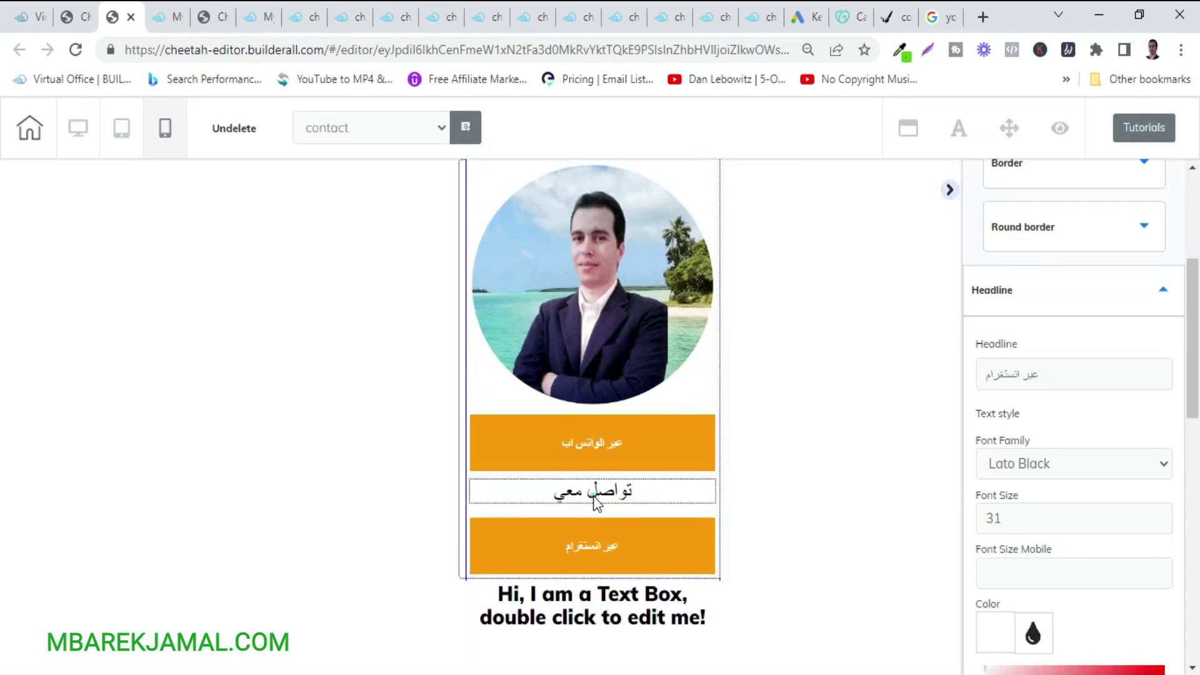
left_click(596, 498)
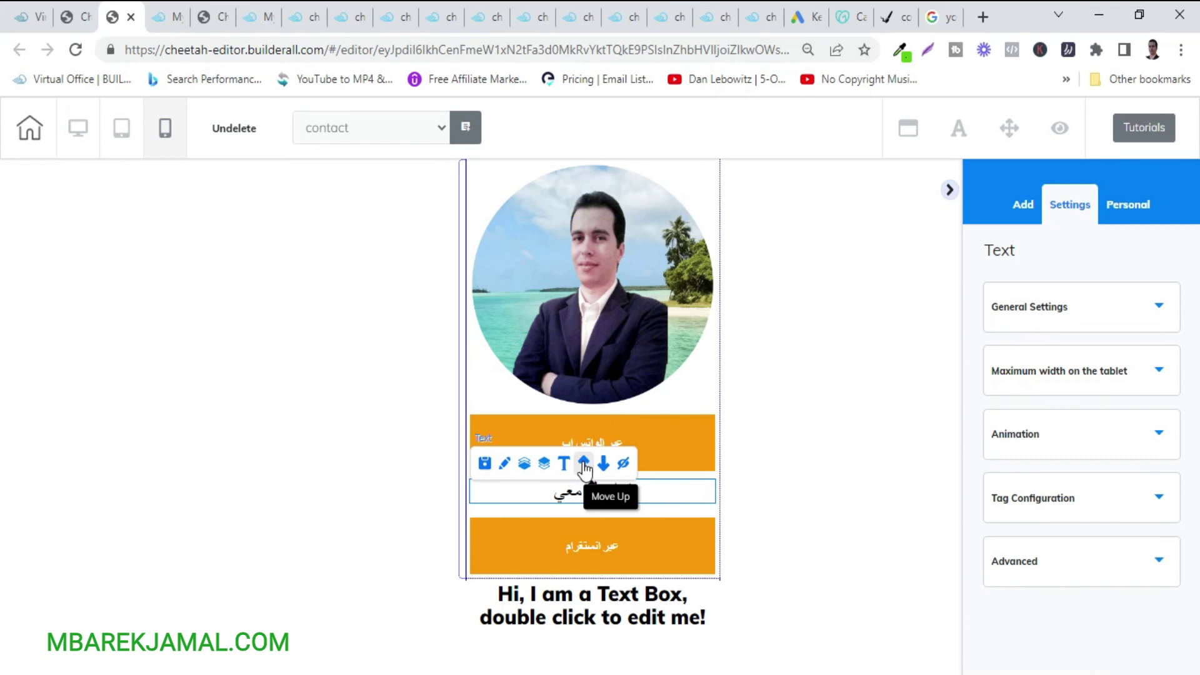
left_click(583, 463)
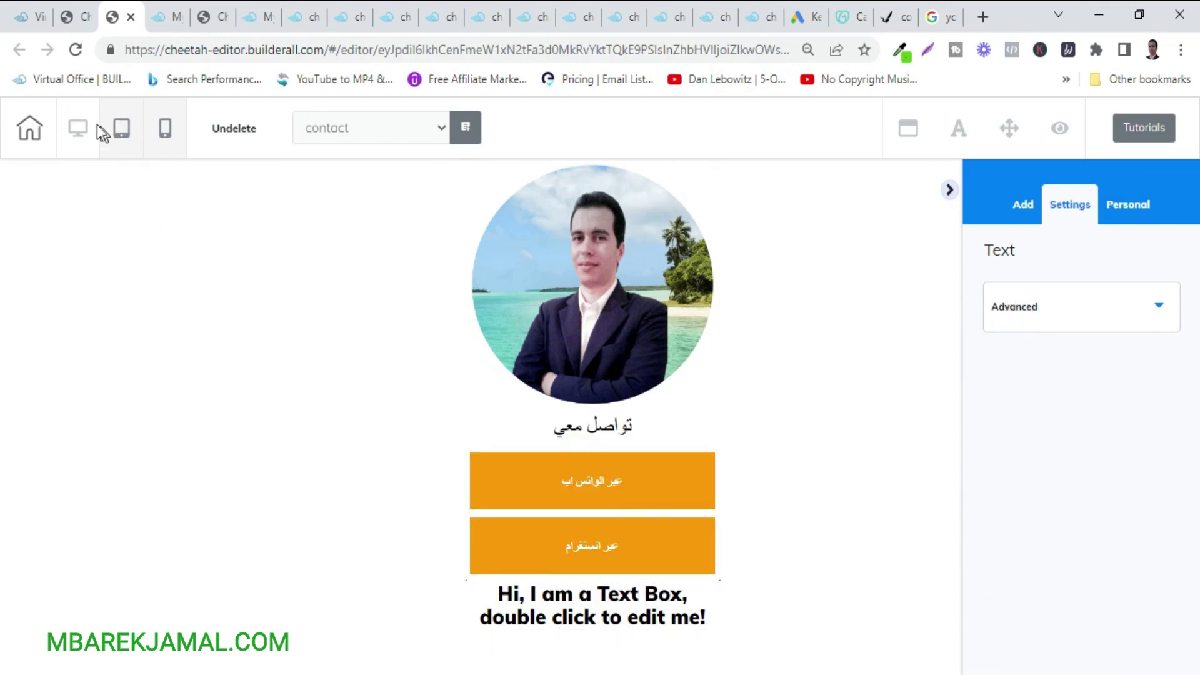
left_click(78, 131)
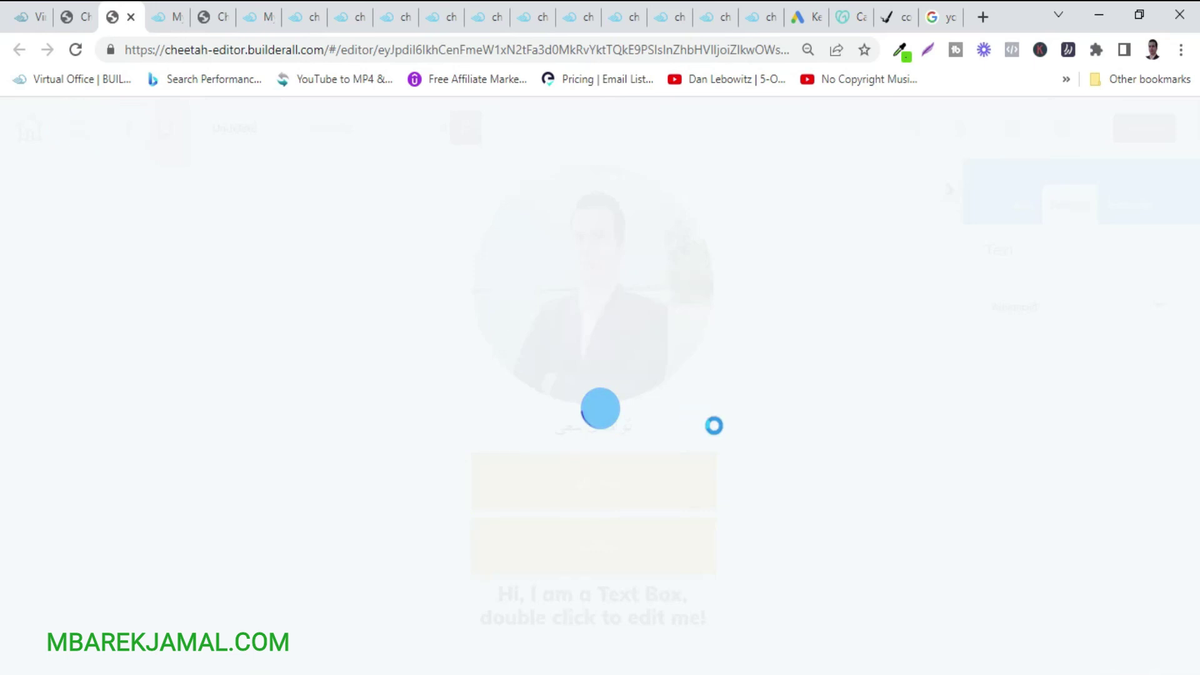
Delete the lower panel holding the 'Hi, I am a Text Box' placeholder, confirming 'Yes, delete'.
scroll(742, 437, "down", 5)
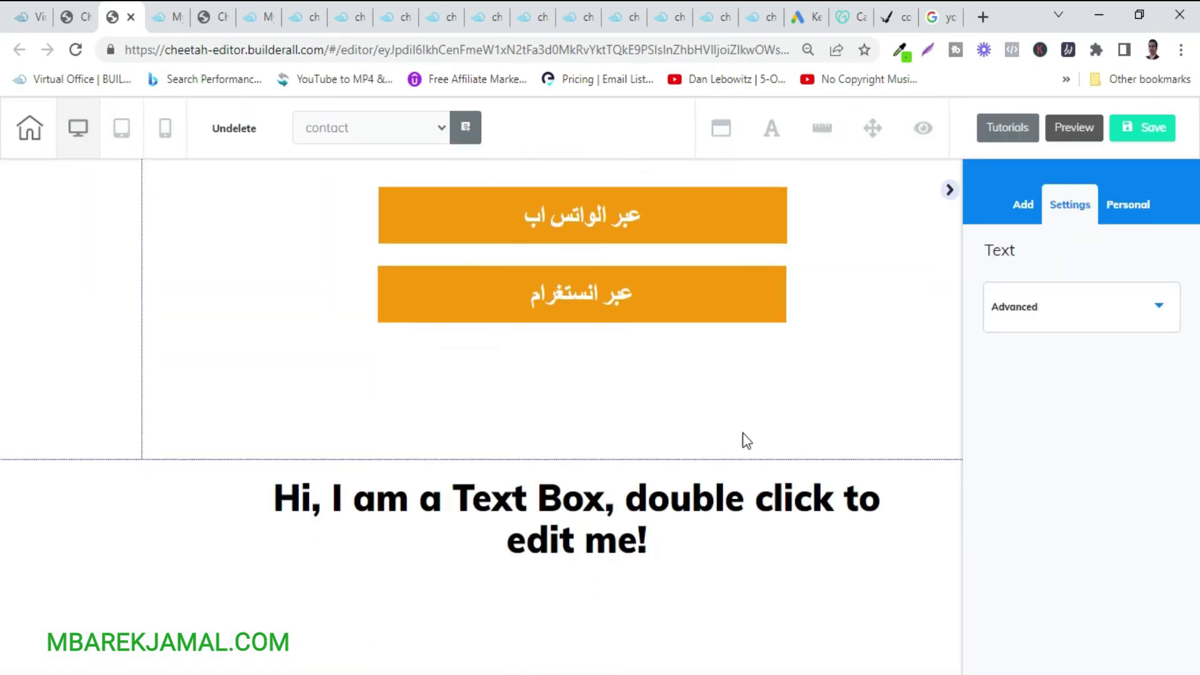
left_click(367, 379)
left_click(590, 461)
left_click_drag(595, 459, 595, 518)
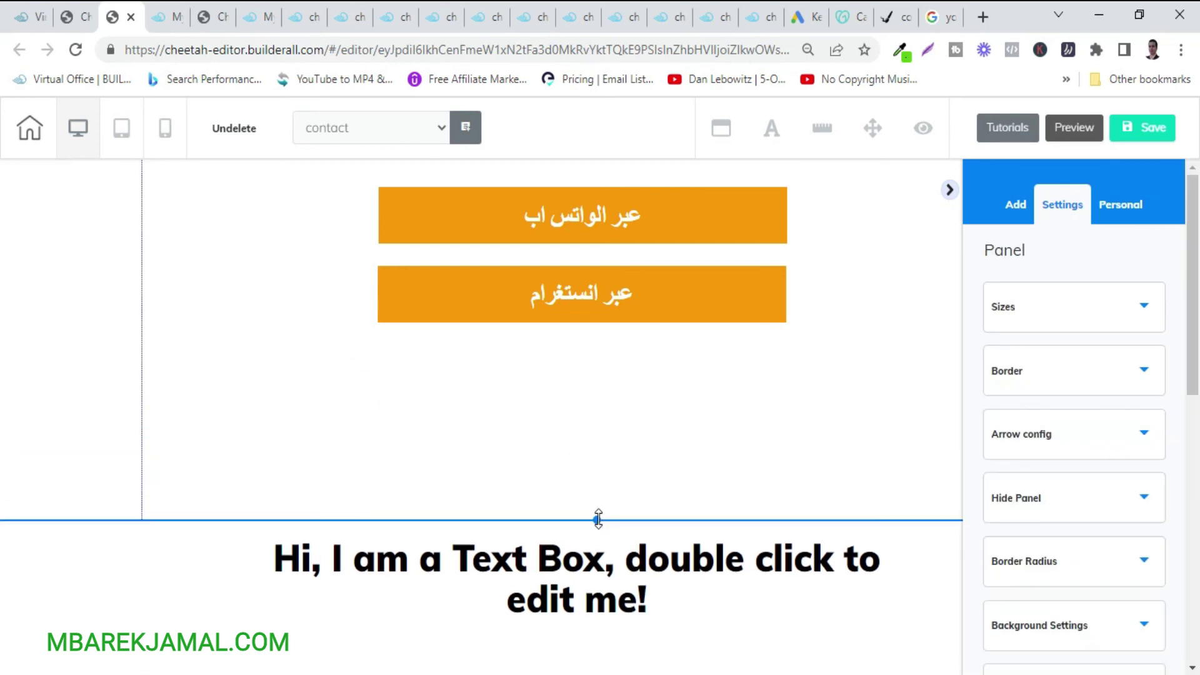
left_click(114, 556)
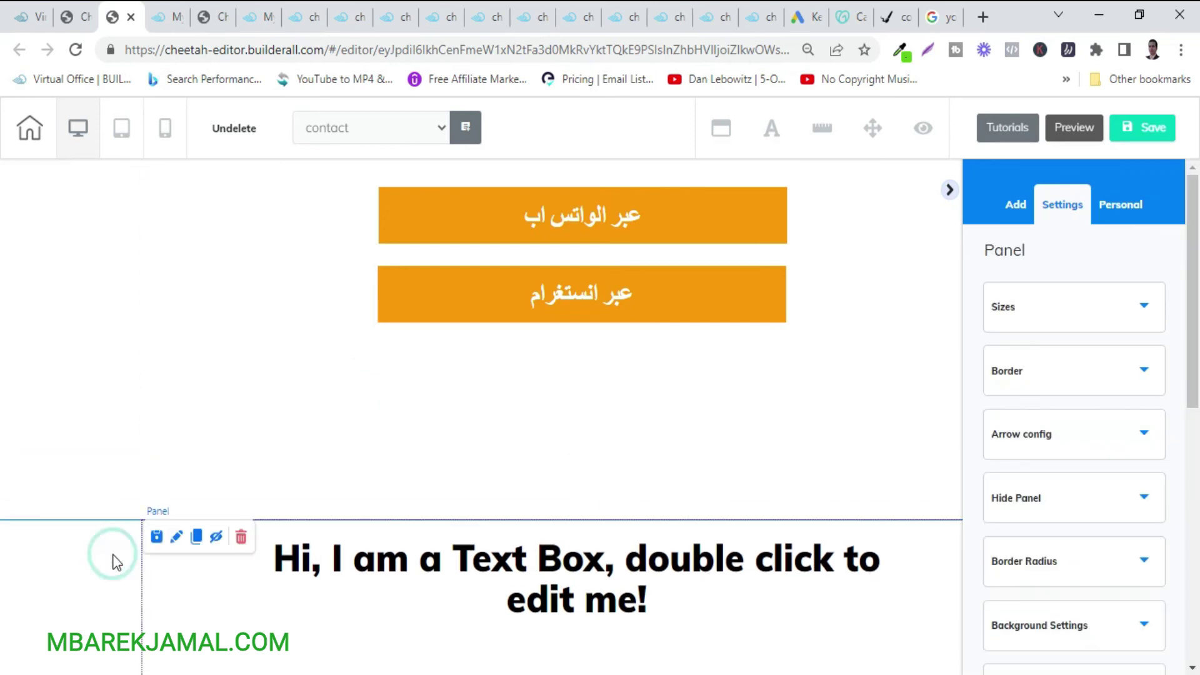
left_click(241, 536)
left_click(747, 434)
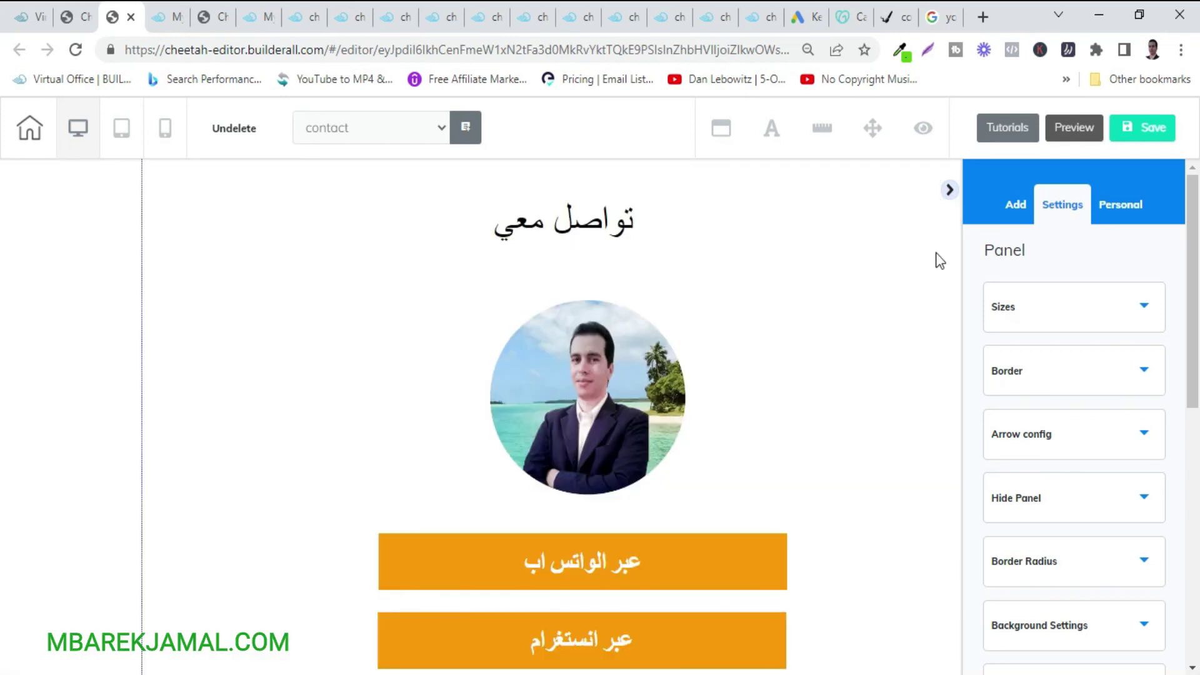
Save the contact page and dismiss the publish prompt without publishing.
left_click(1156, 140)
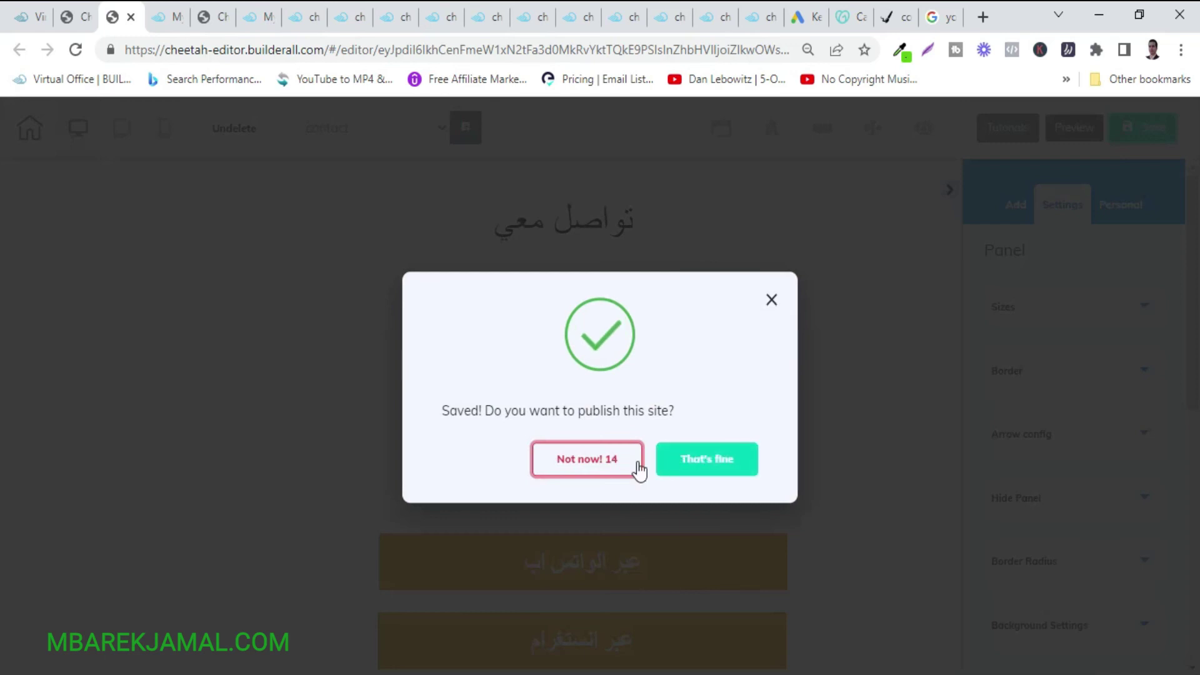
left_click(771, 300)
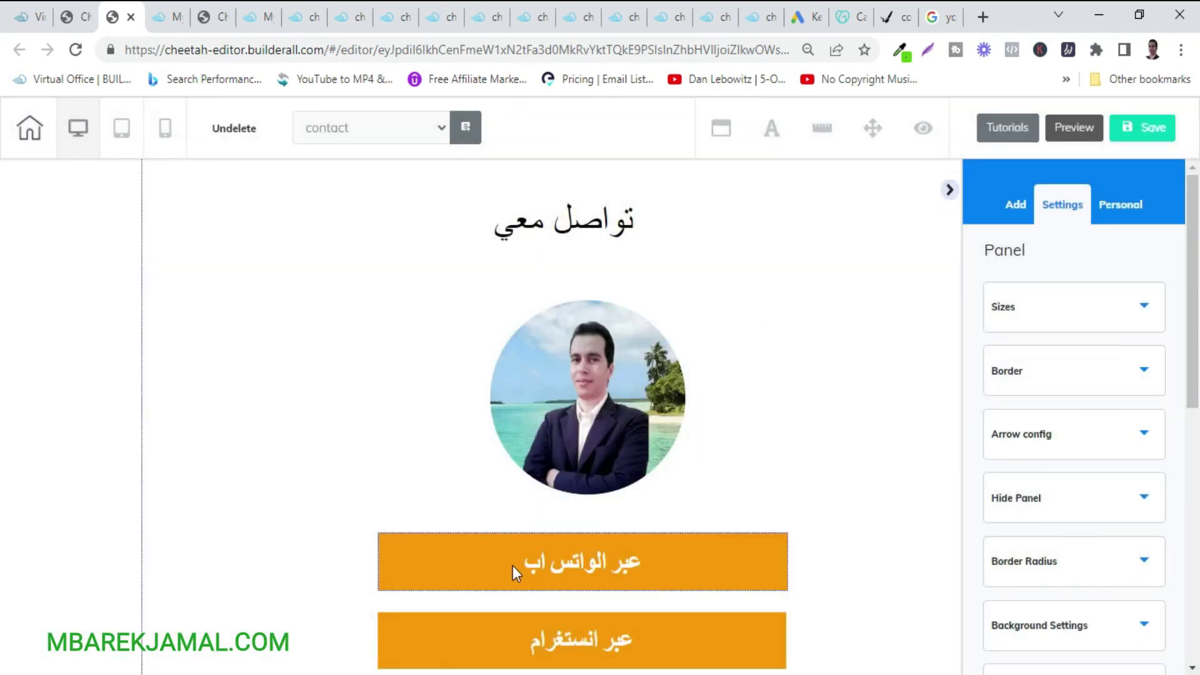
Link the WhatsApp button to a phone number with no mask, entering the owner's phone number.
left_click(620, 554)
left_click(492, 518)
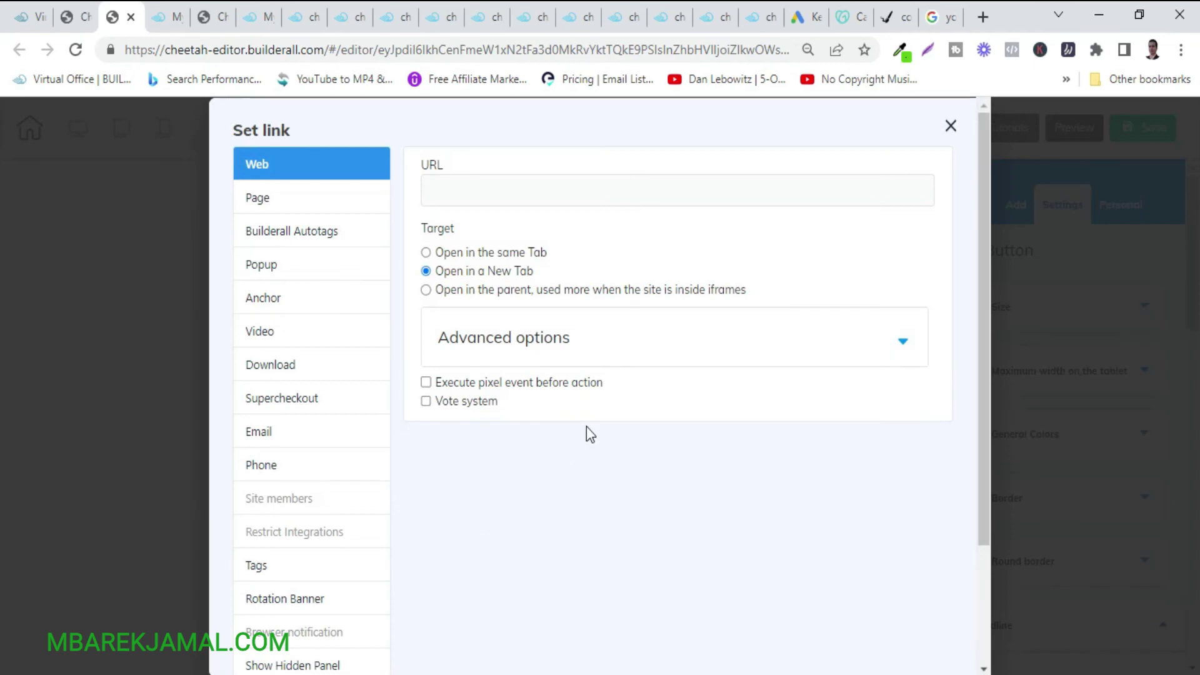
scroll(295, 437, "down", 2)
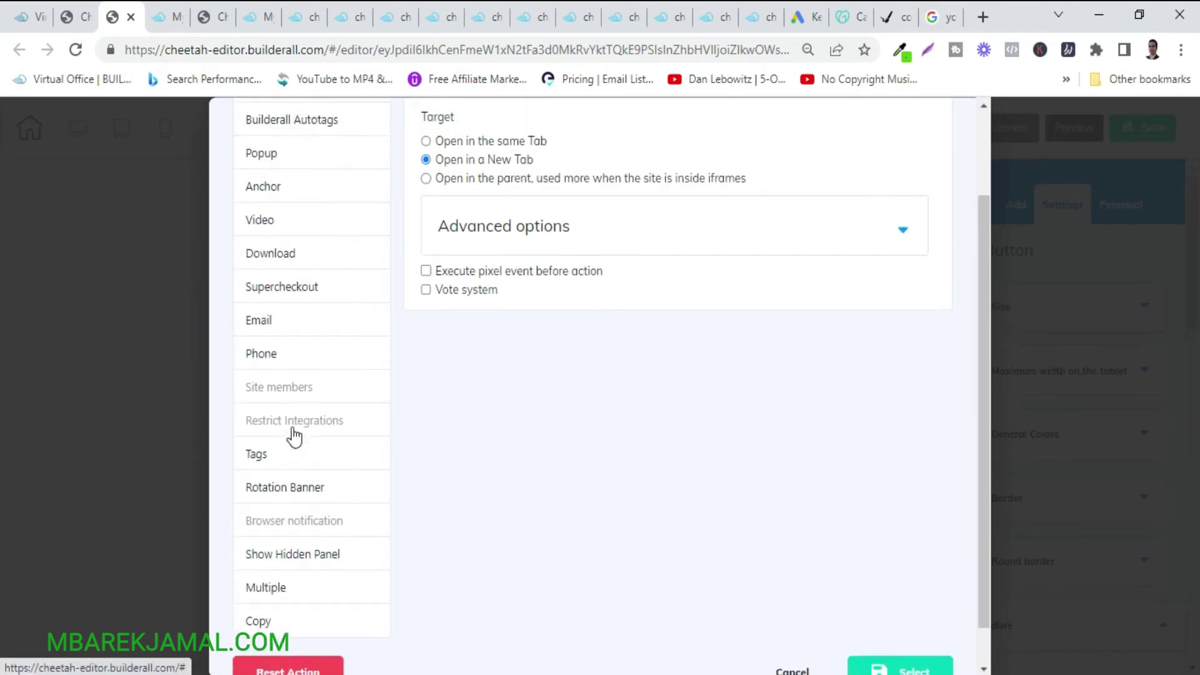
scroll(294, 437, "up", 2)
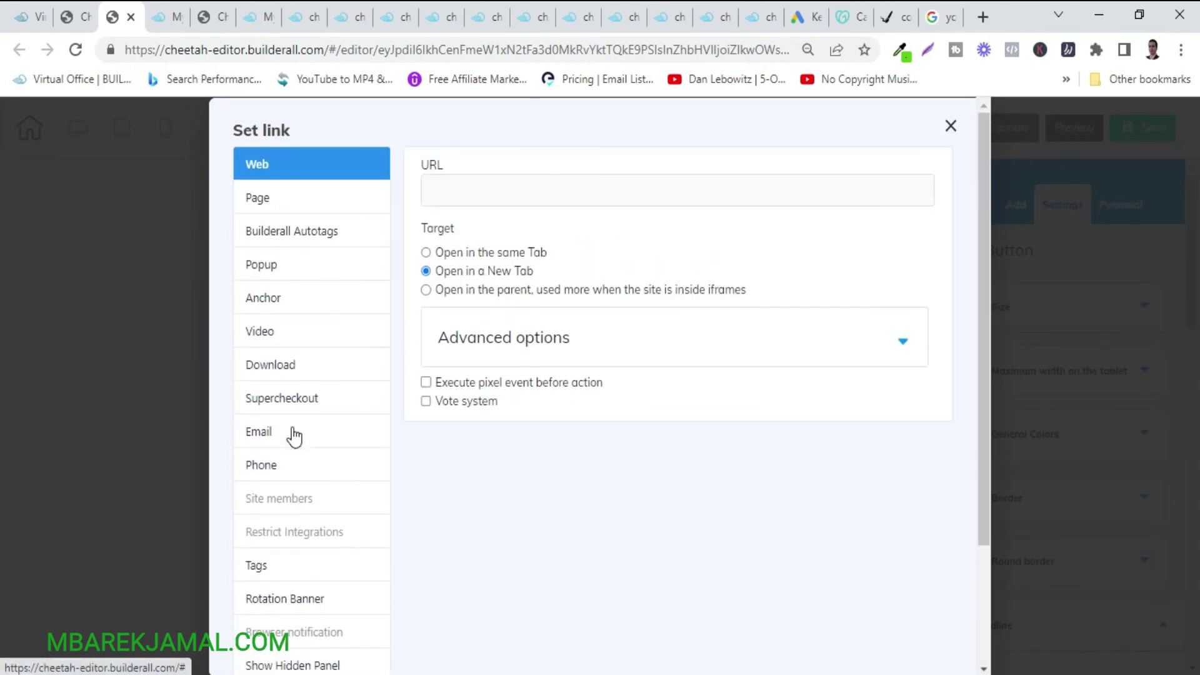
left_click(263, 473)
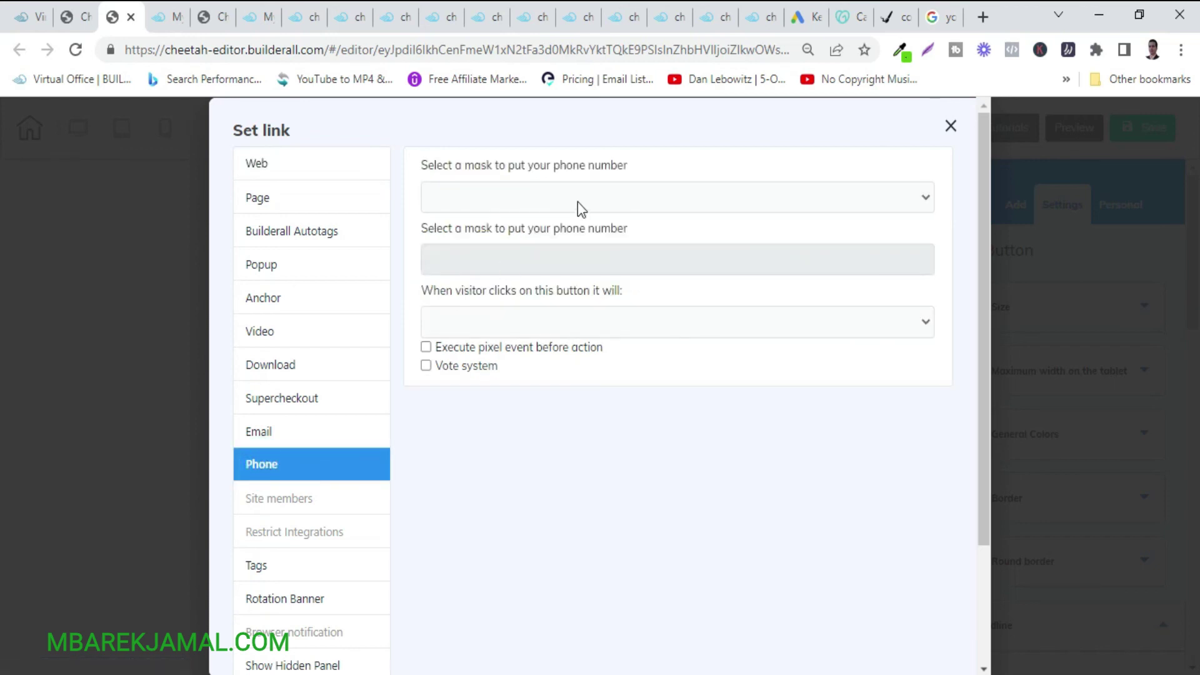
left_click(648, 186)
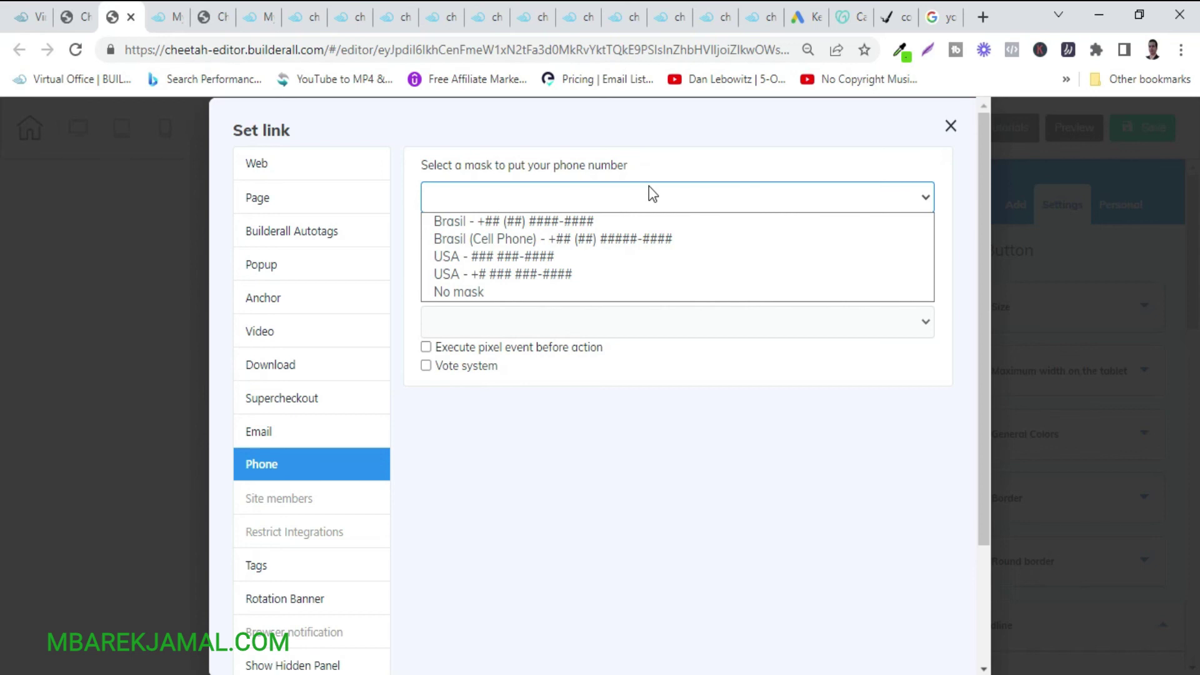
left_click(456, 292)
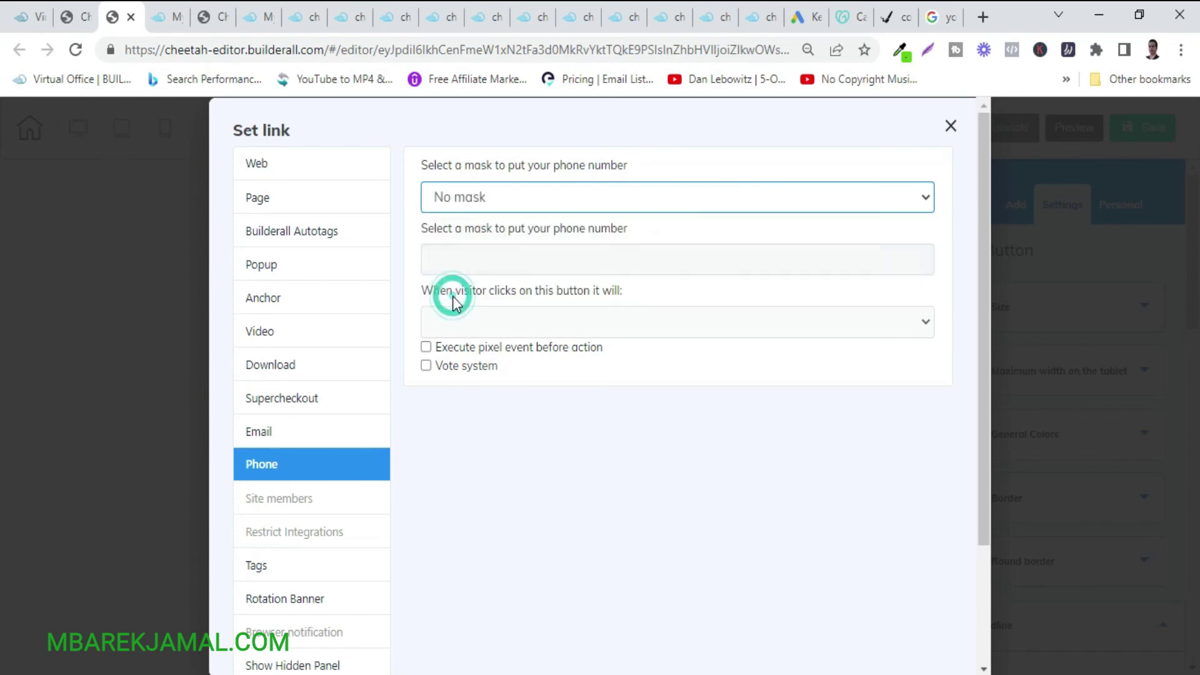
left_click(498, 258)
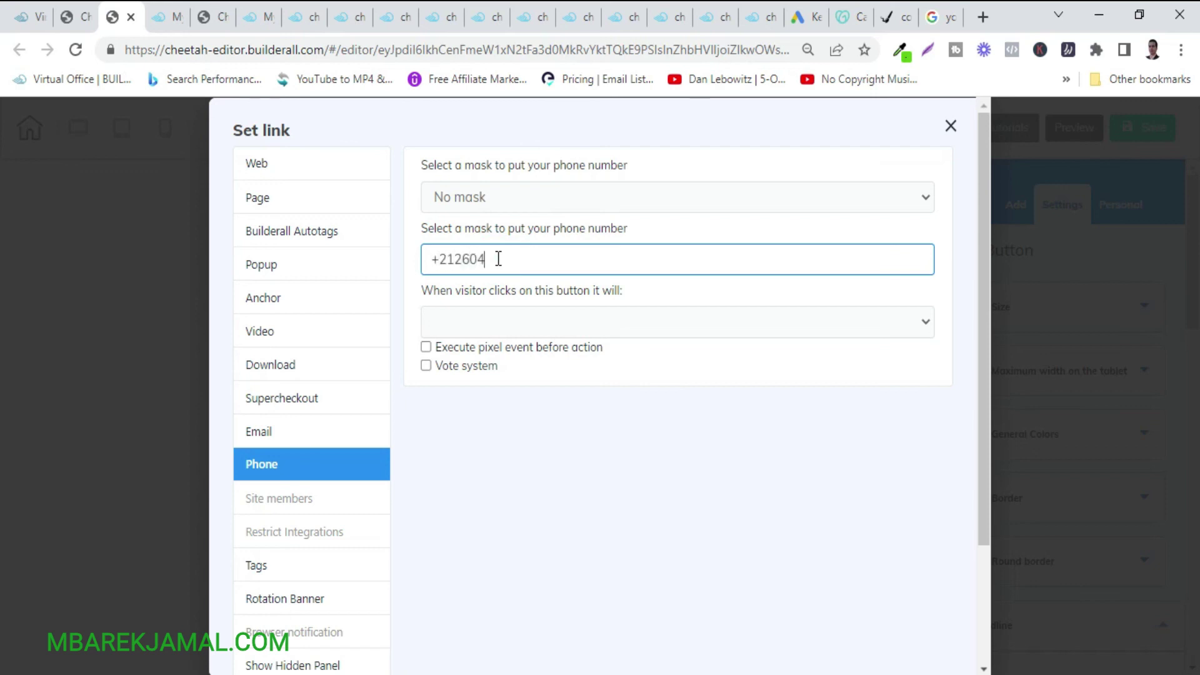
Make the WhatsApp button's click action WhatsApp Message and confirm the link.
left_click(675, 320)
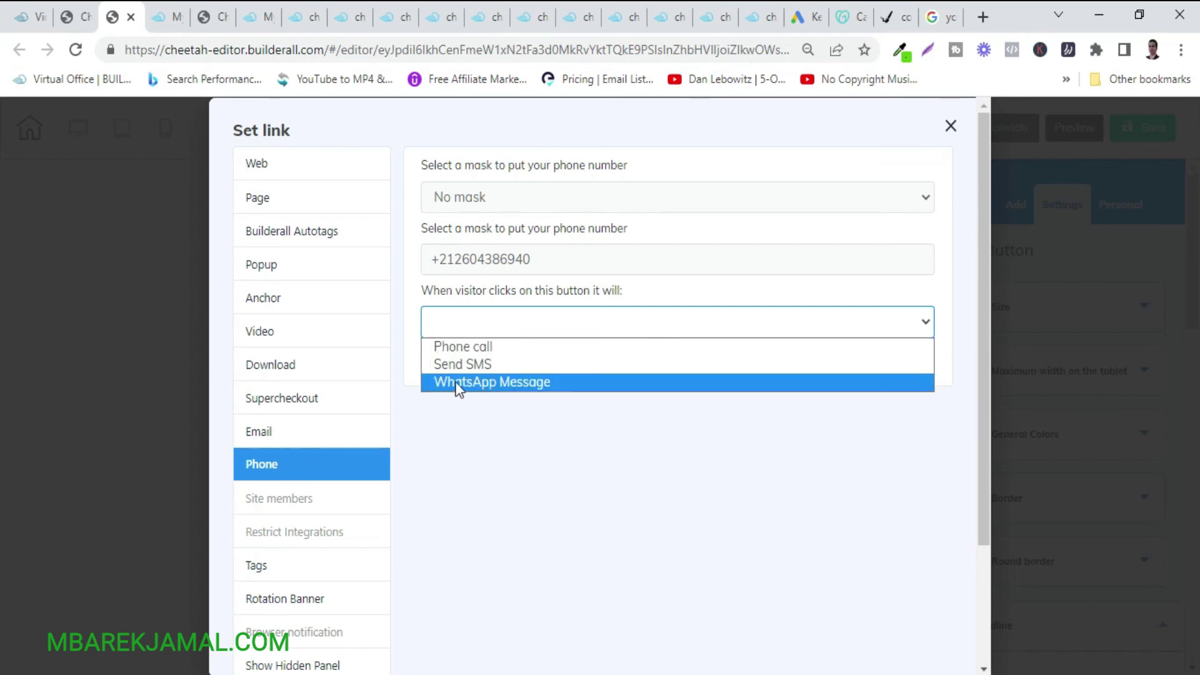
left_click(567, 438)
left_click(530, 321)
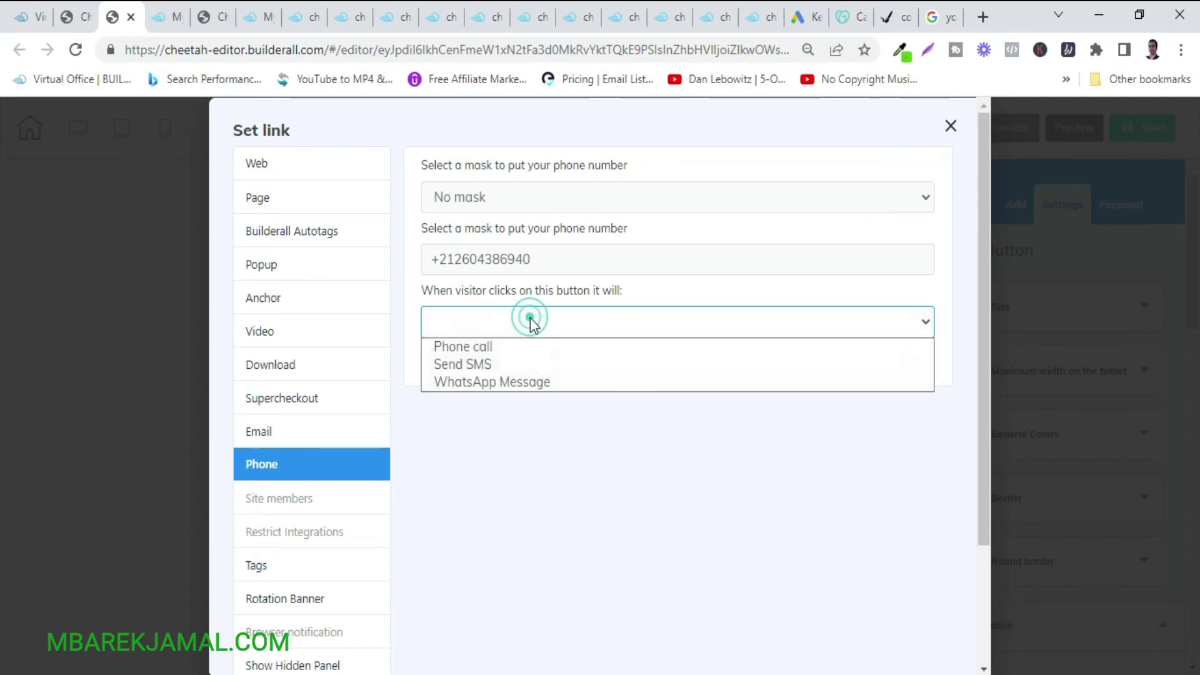
left_click(451, 381)
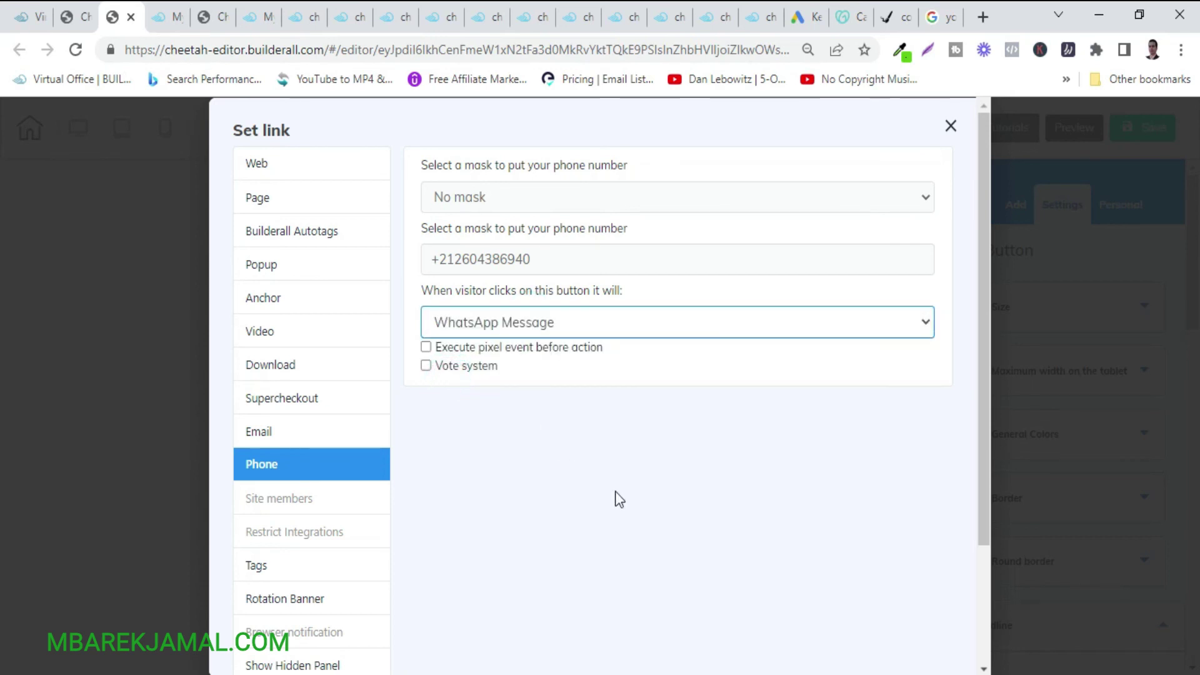
scroll(615, 491, "down", 2)
left_click(856, 628)
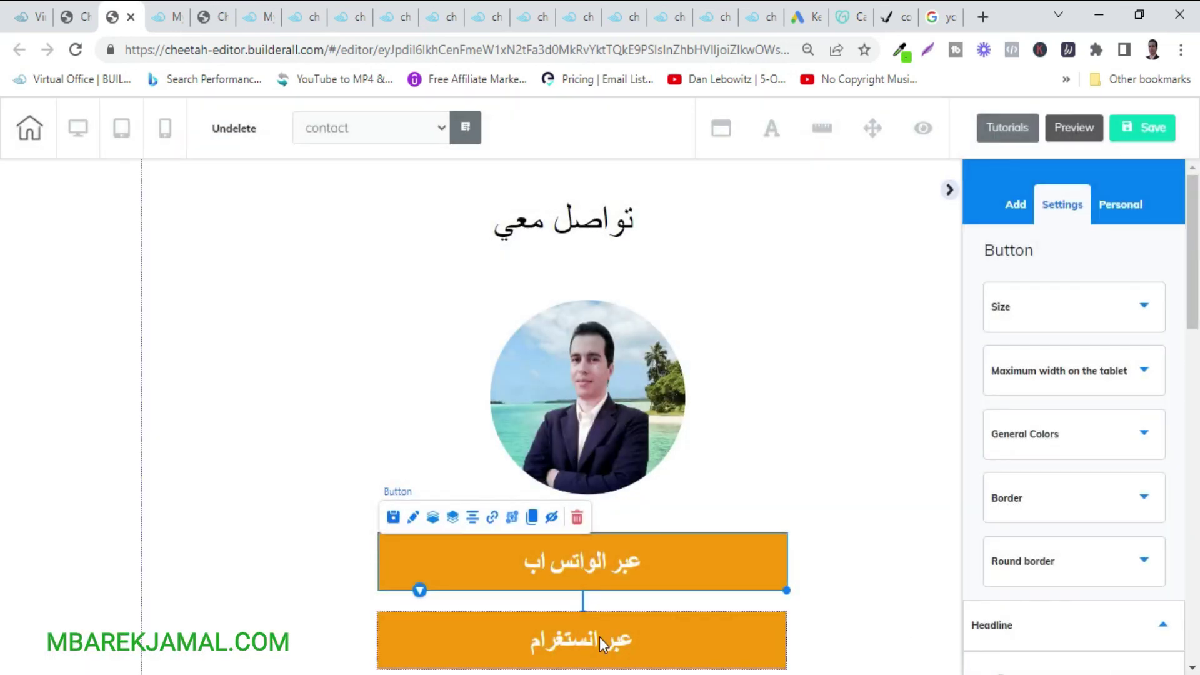
Select the Instagram button, then copy the Instagram profile URL from the browser's address bar.
left_click(598, 636)
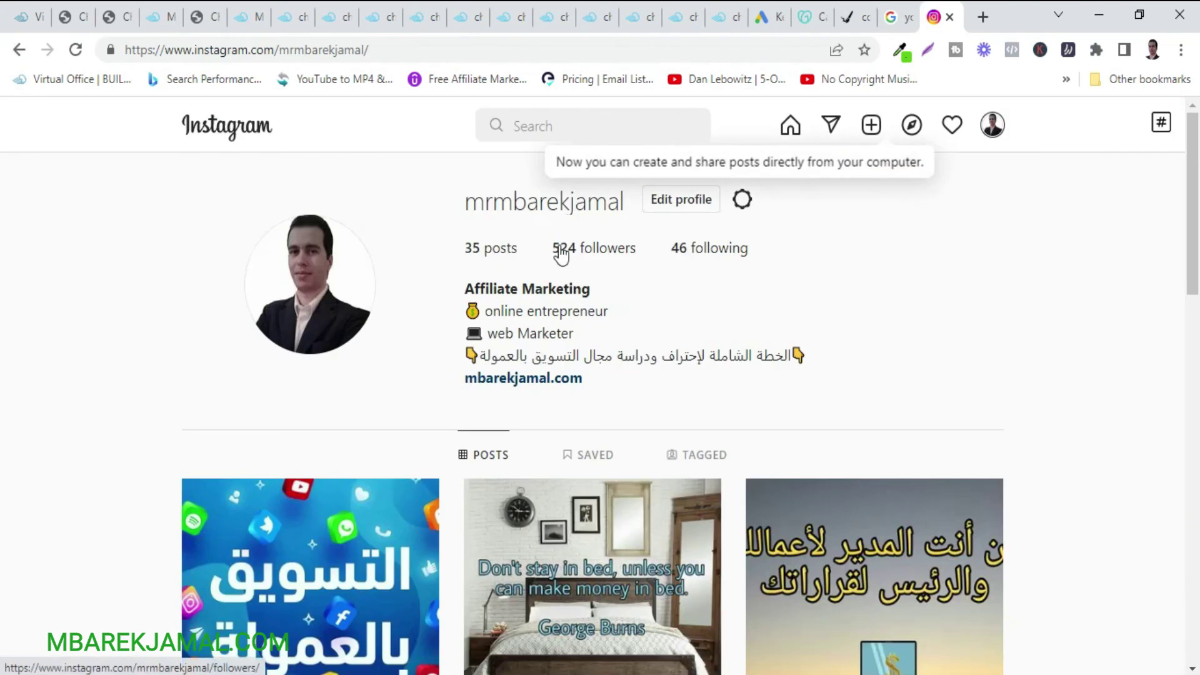
left_click(208, 50)
right_click(208, 50)
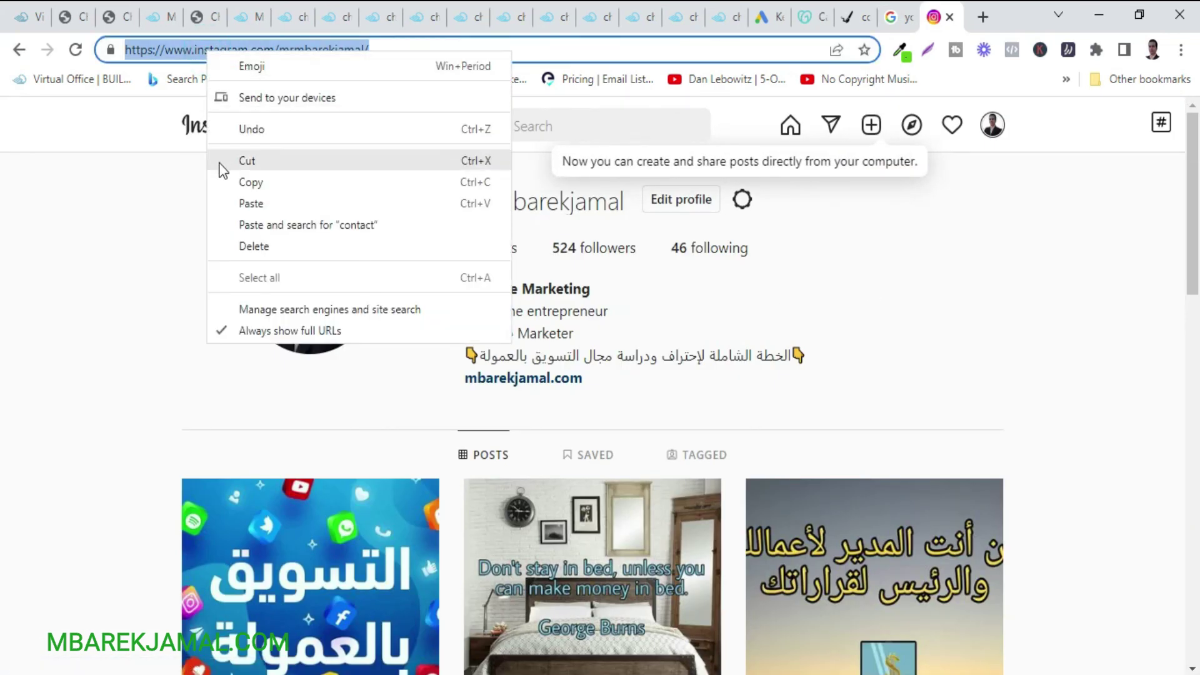
left_click(250, 182)
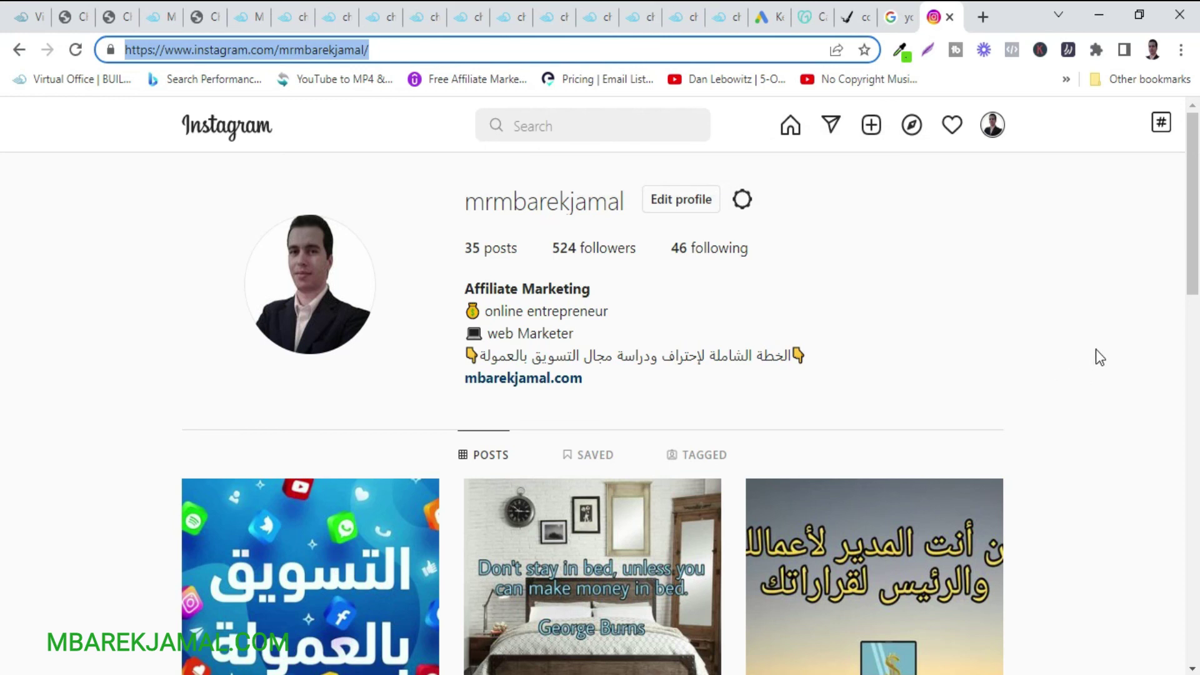
scroll(1096, 349, "down", 2)
scroll(1096, 348, "up", 1)
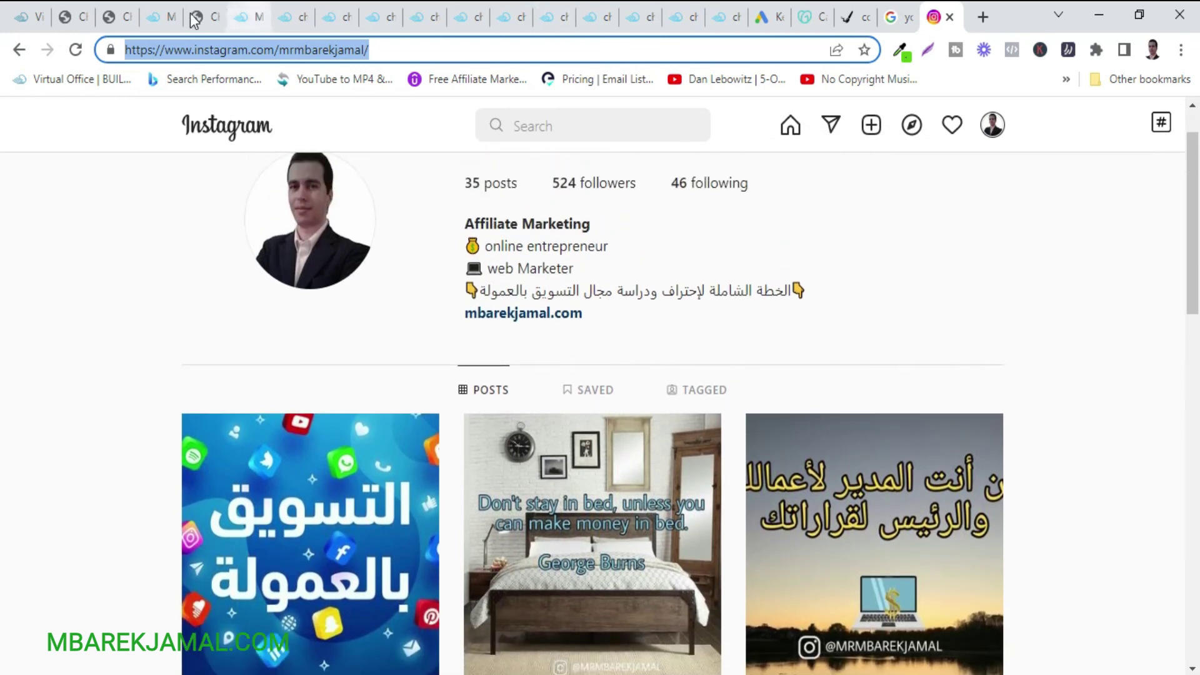
left_click(110, 18)
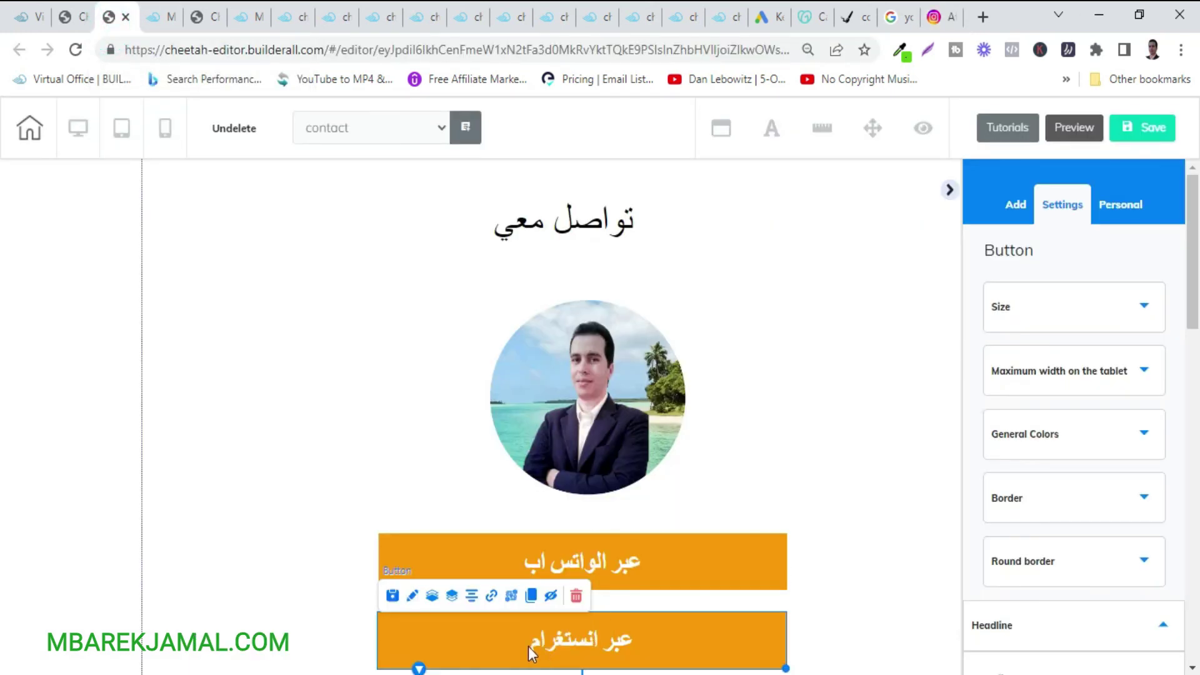
Link the Instagram button to the pasted Instagram profile web address.
left_click(491, 596)
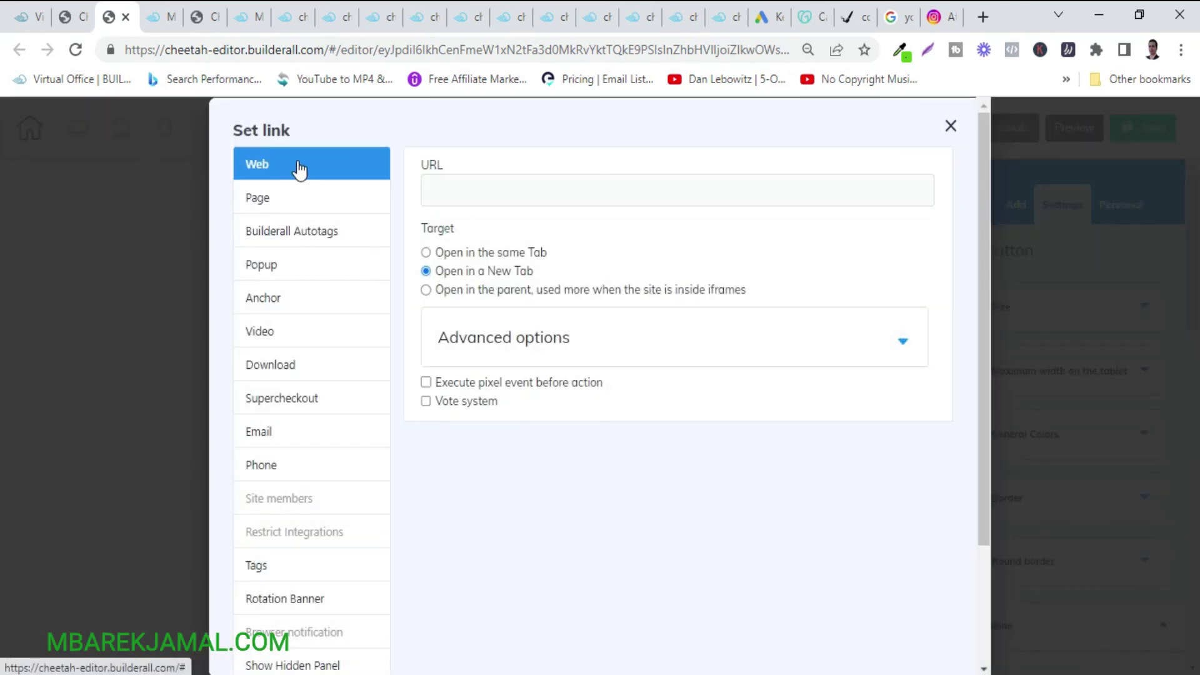
left_click(500, 195)
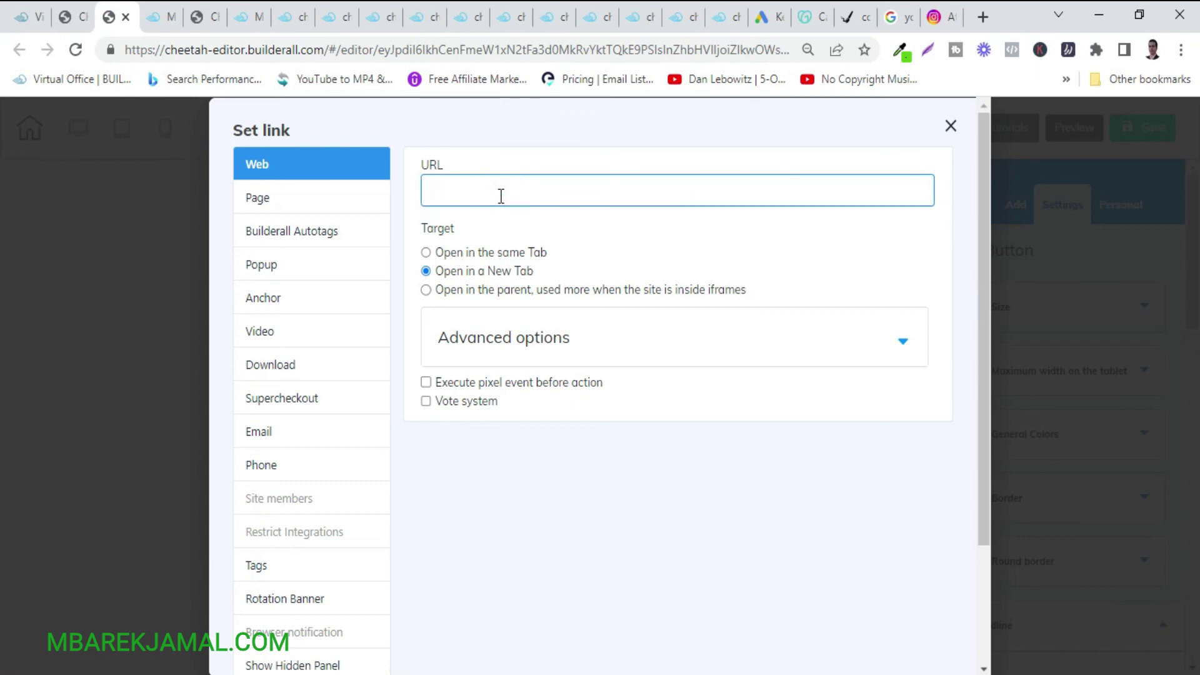
key("ctrl+v")
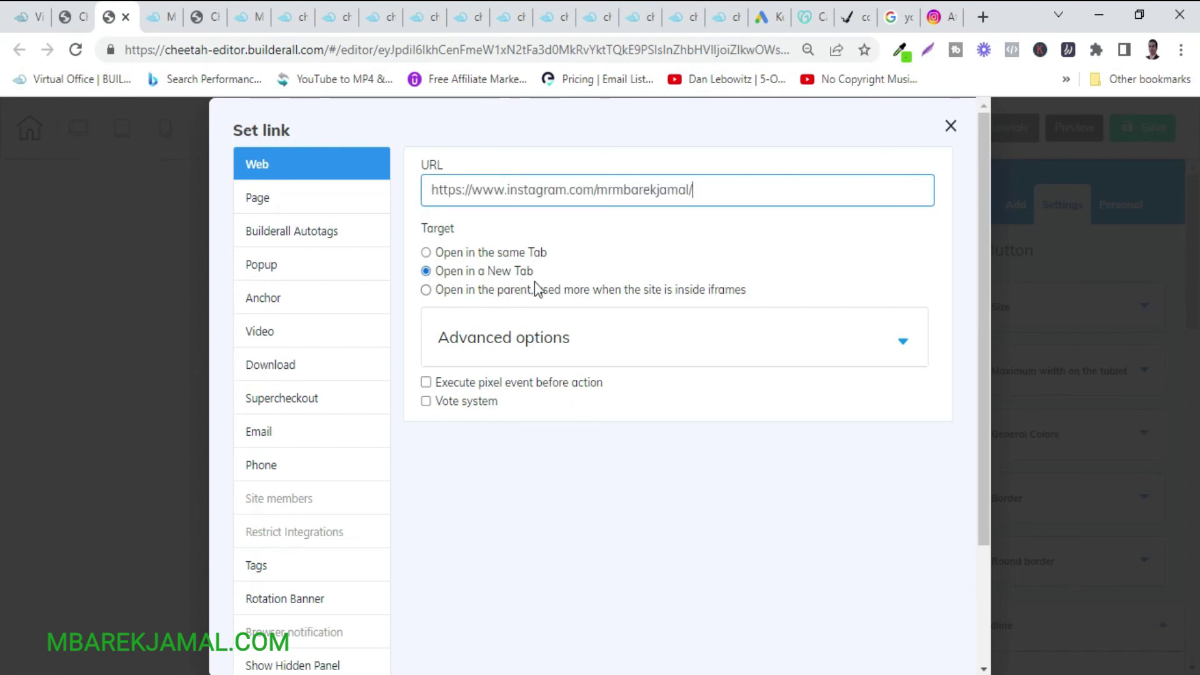
scroll(828, 539, "down", 3)
left_click(893, 630)
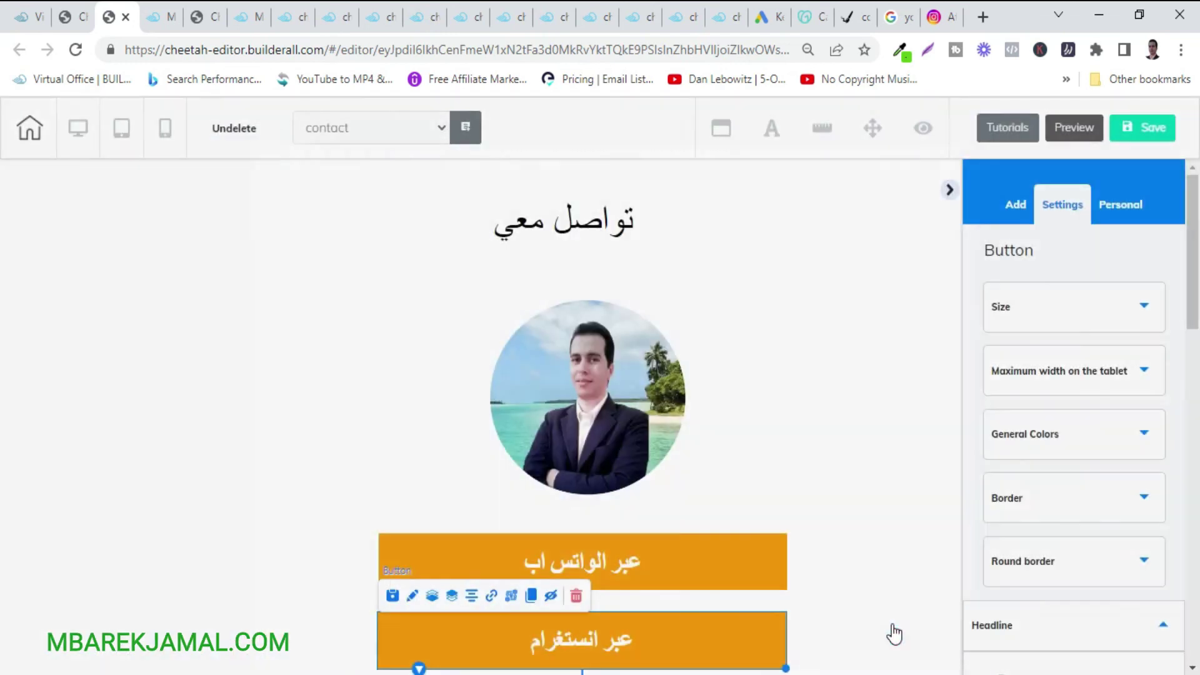
Save and publish the contact page, then open the Home page from the dashboard.
left_click(1142, 131)
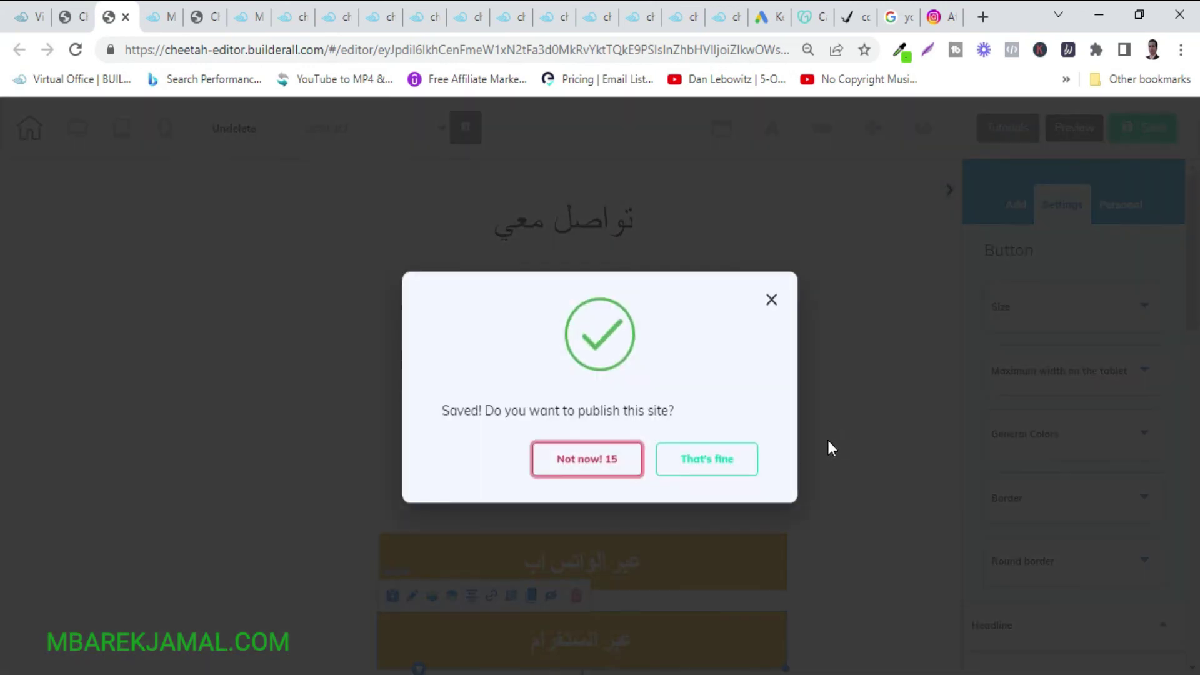
left_click(722, 459)
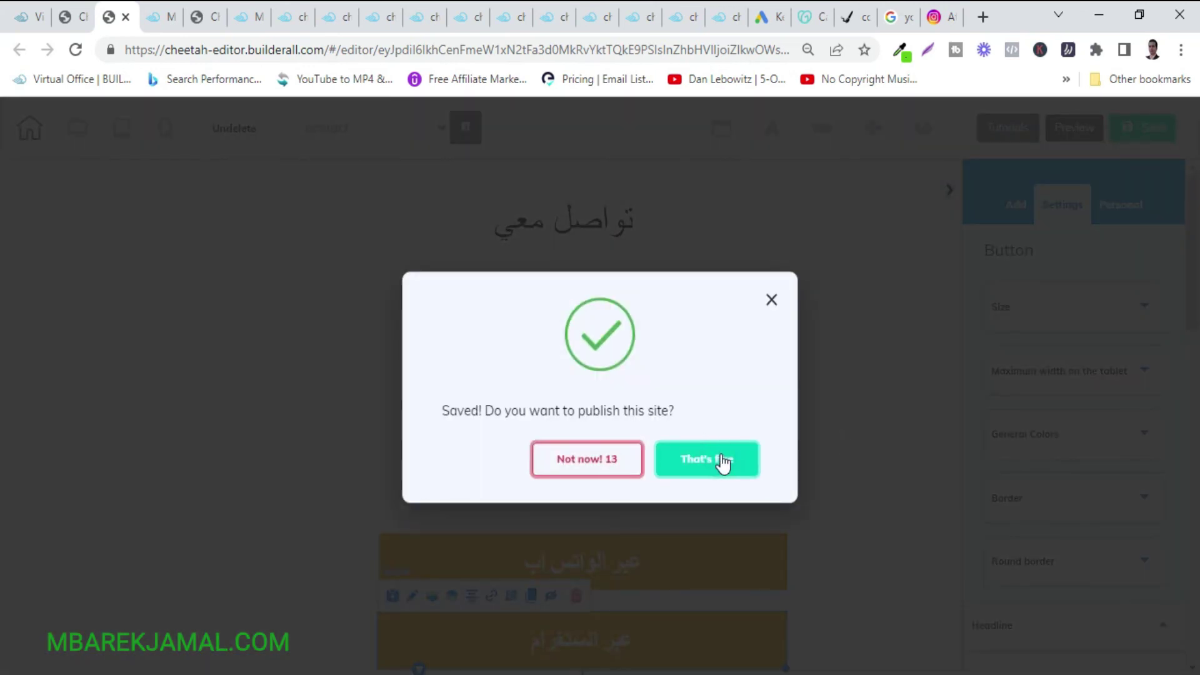
left_click(723, 461)
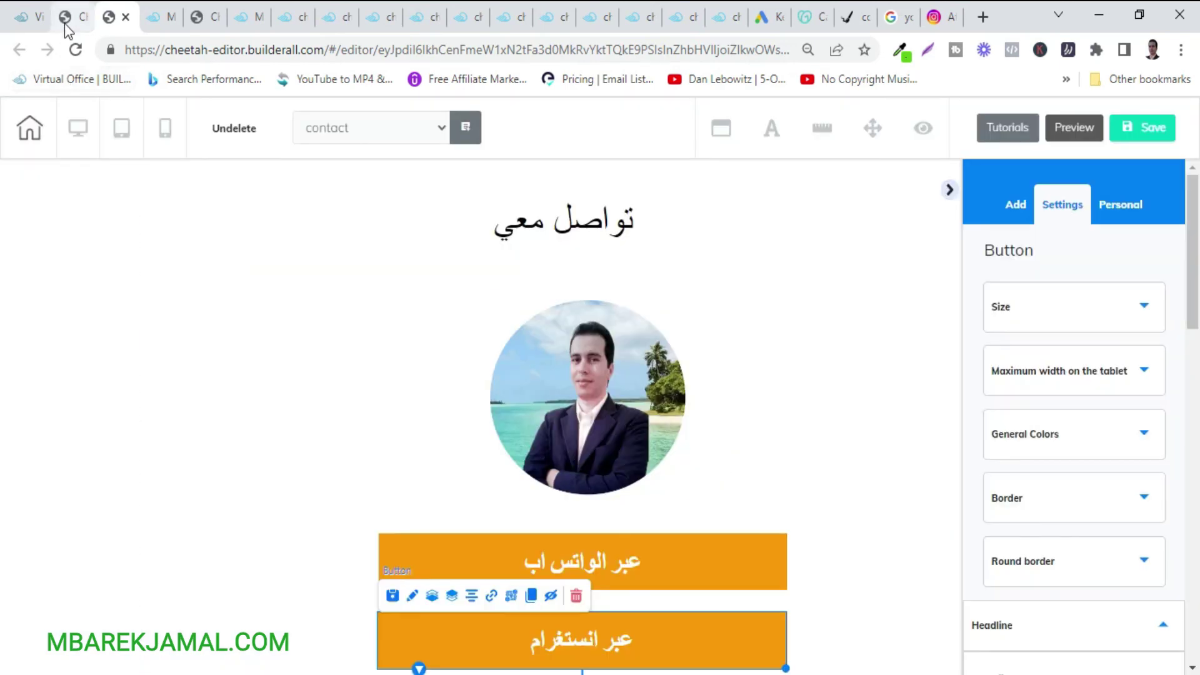
left_click(65, 24)
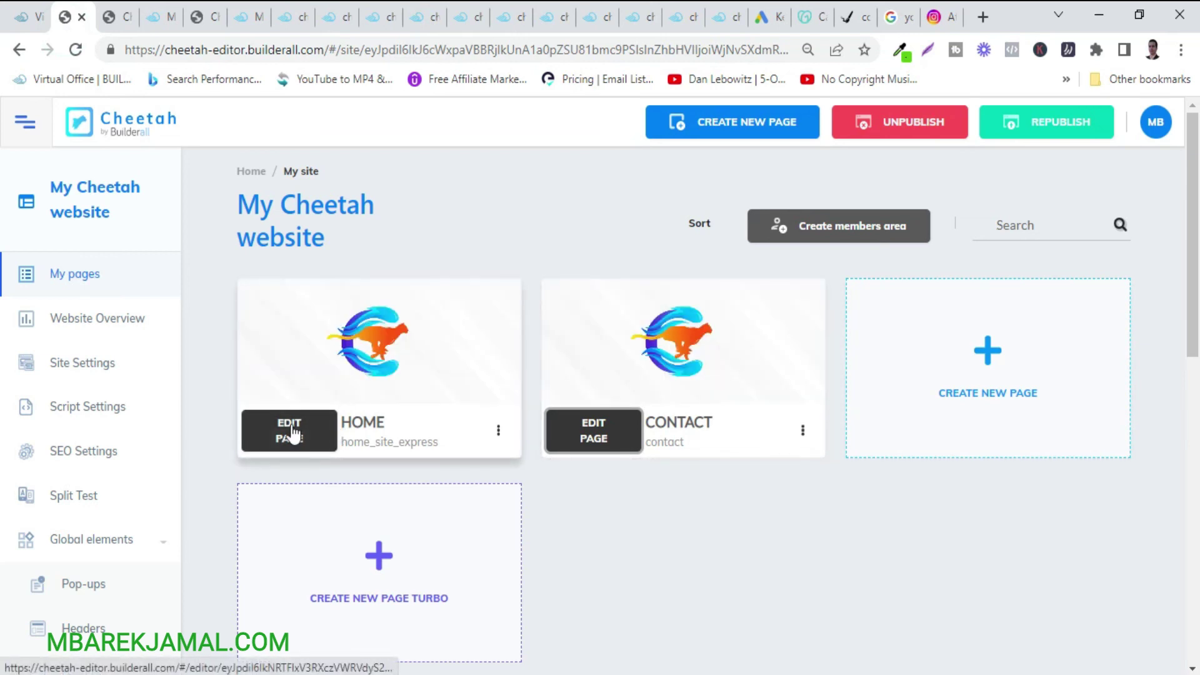
left_click(292, 433)
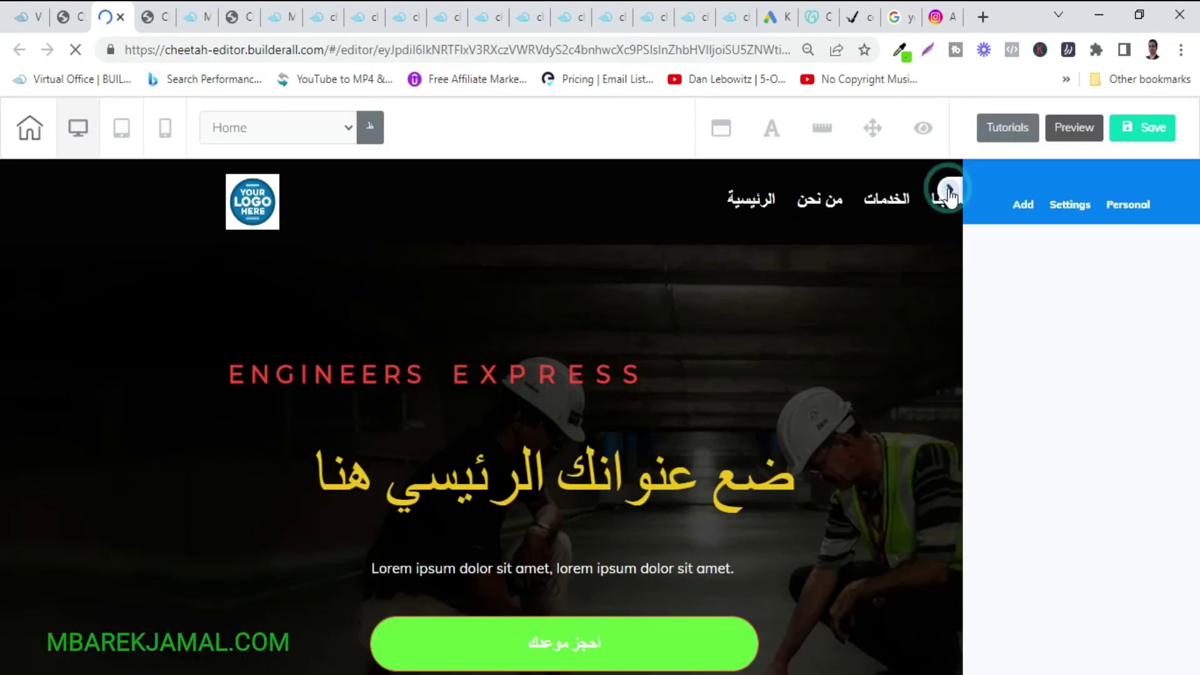
Link the Home menu's اتصل بنا item to the contact page.
left_click(947, 189)
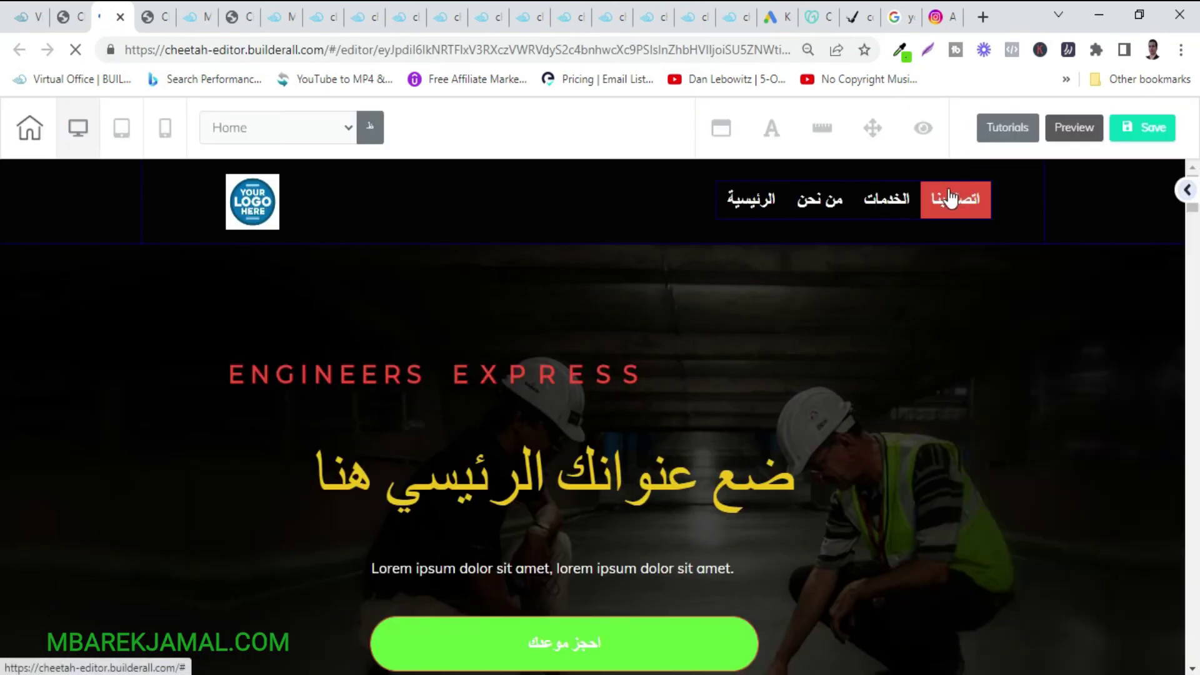
left_click(773, 206)
left_click(831, 199)
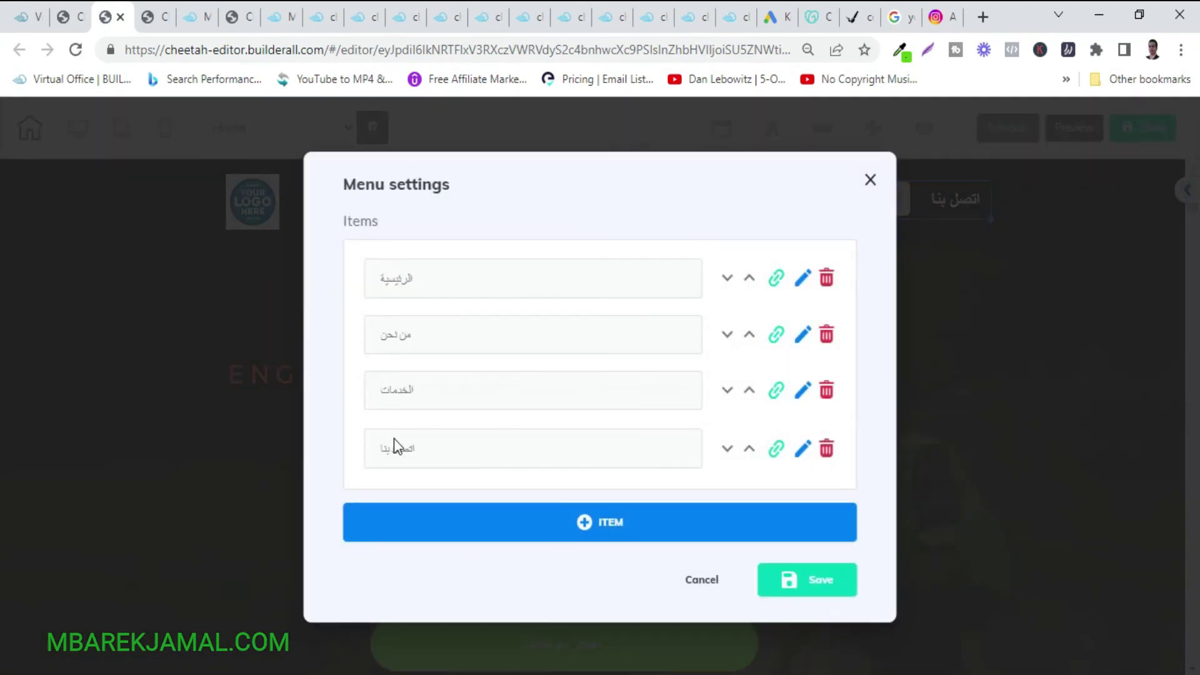
left_click(775, 450)
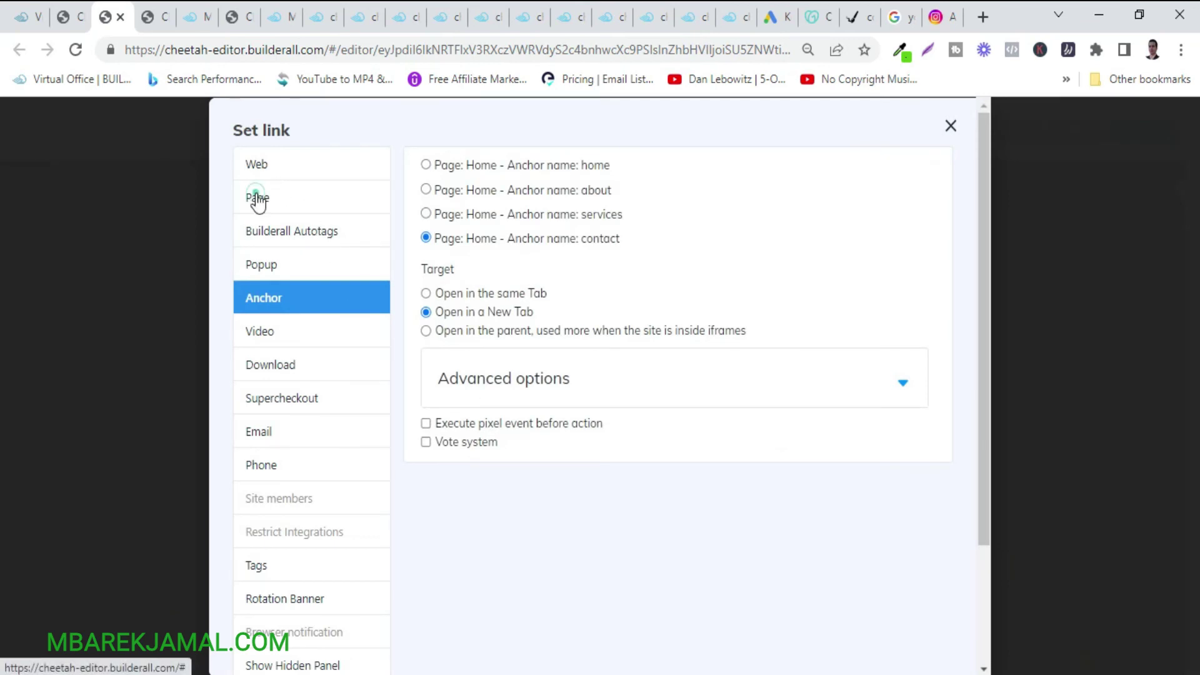
left_click(257, 197)
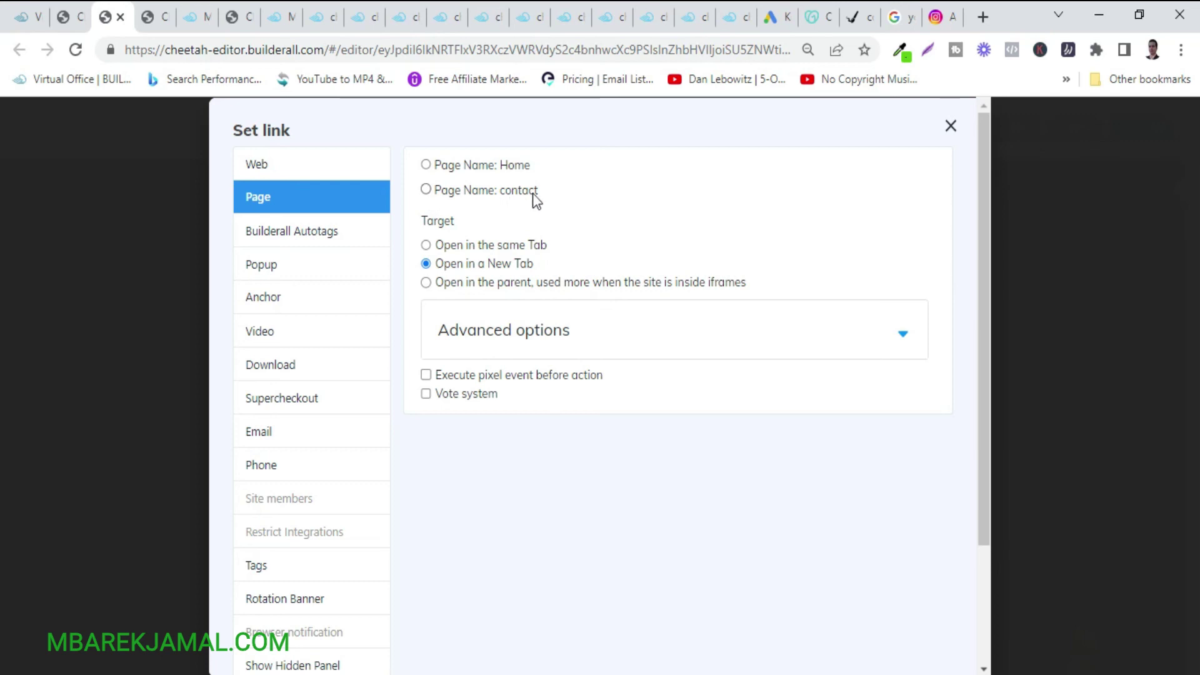
left_click(427, 189)
scroll(712, 536, "down", 3)
left_click(919, 633)
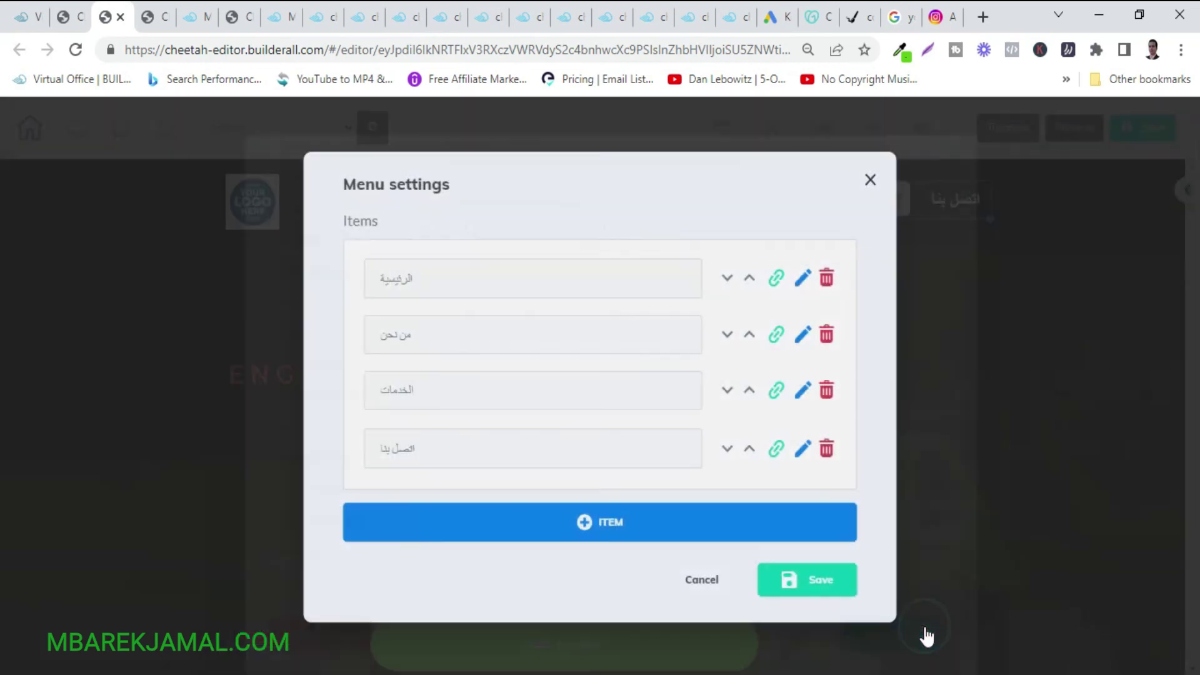
left_click(824, 592)
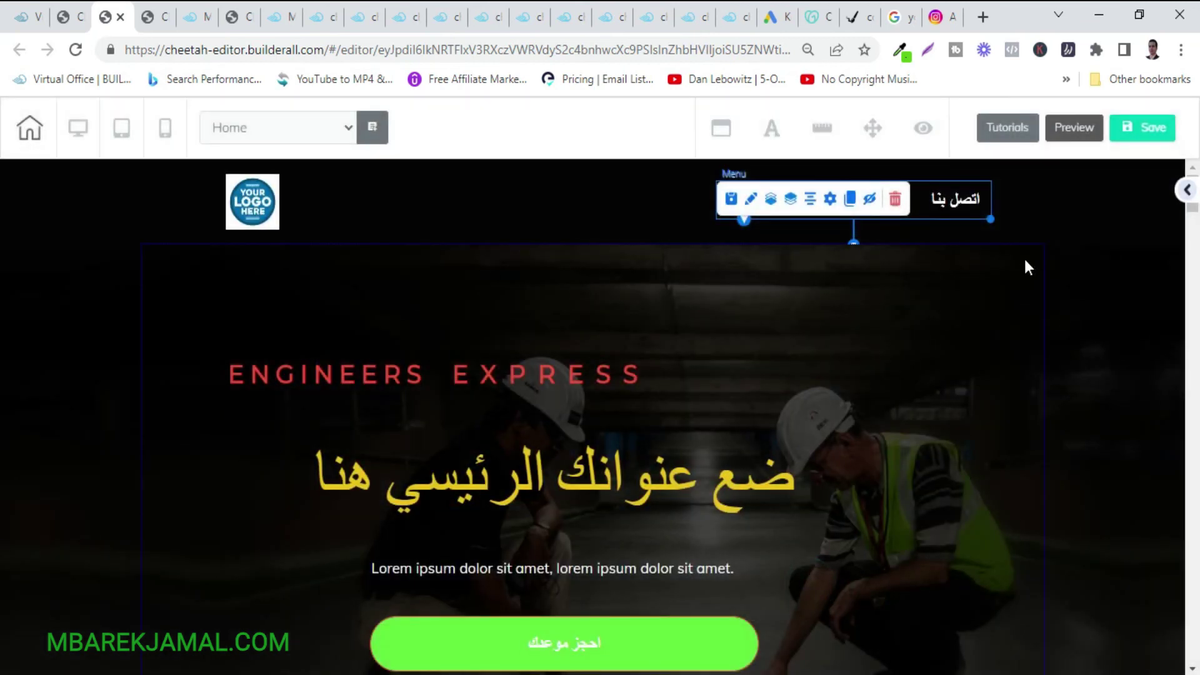
Save and publish the Home page, then republish the whole site from the dashboard.
left_click(1147, 131)
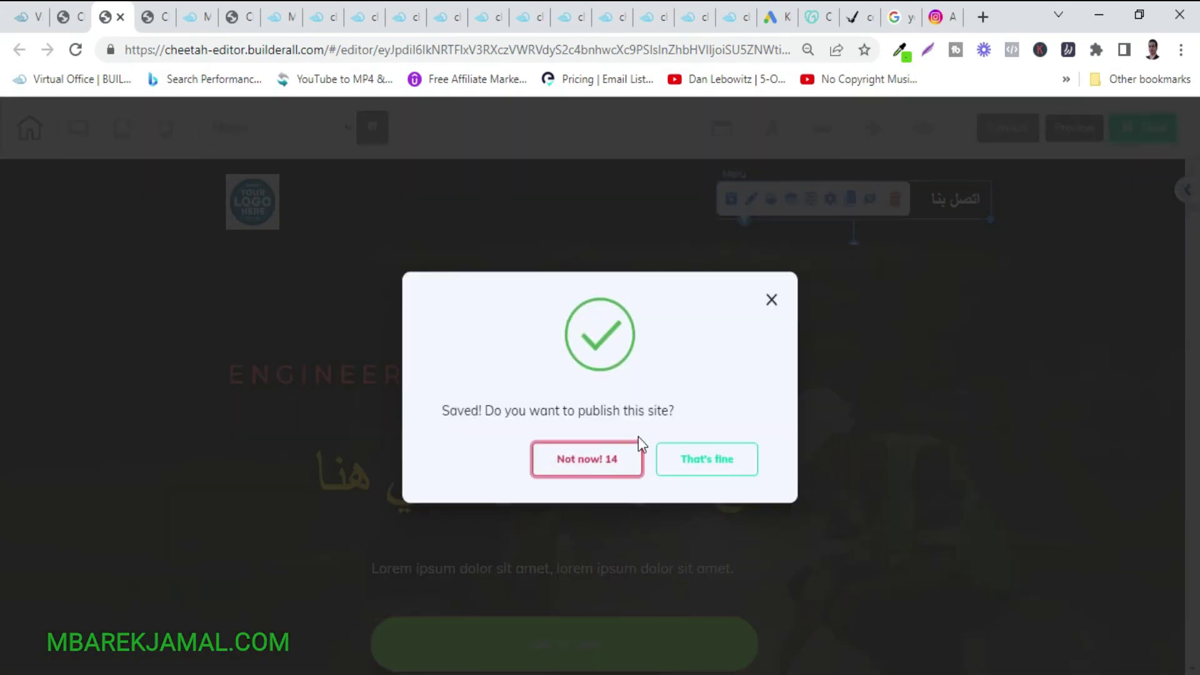
left_click(690, 461)
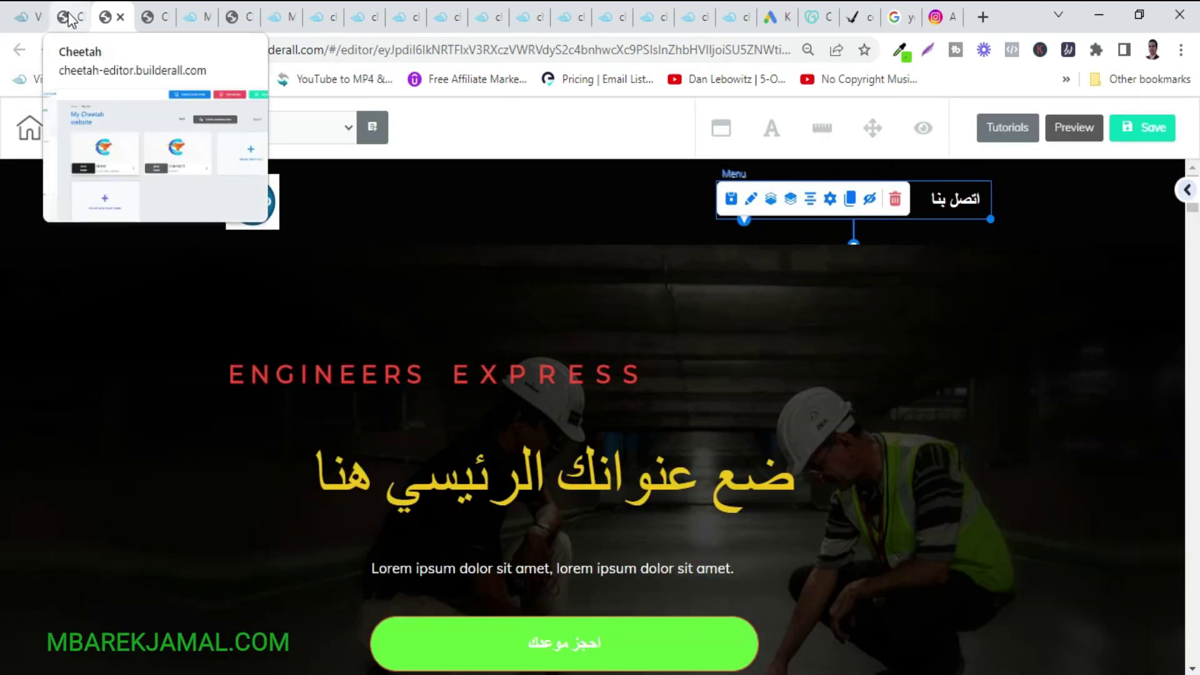
left_click(69, 17)
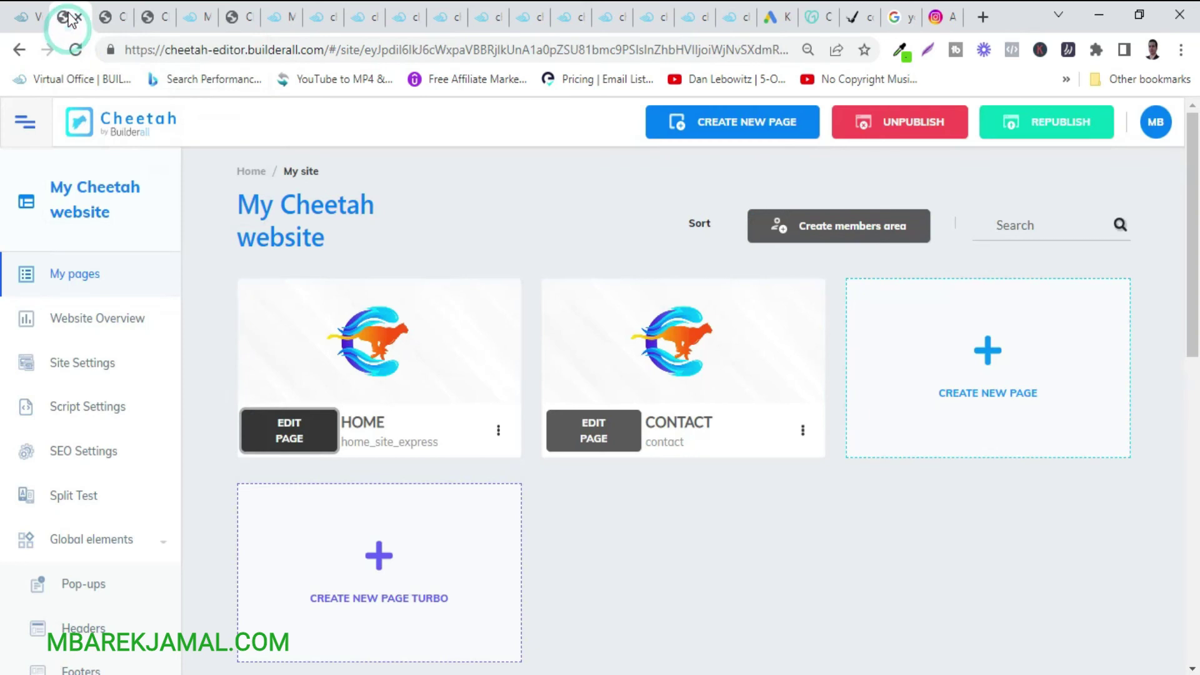
left_click(1009, 131)
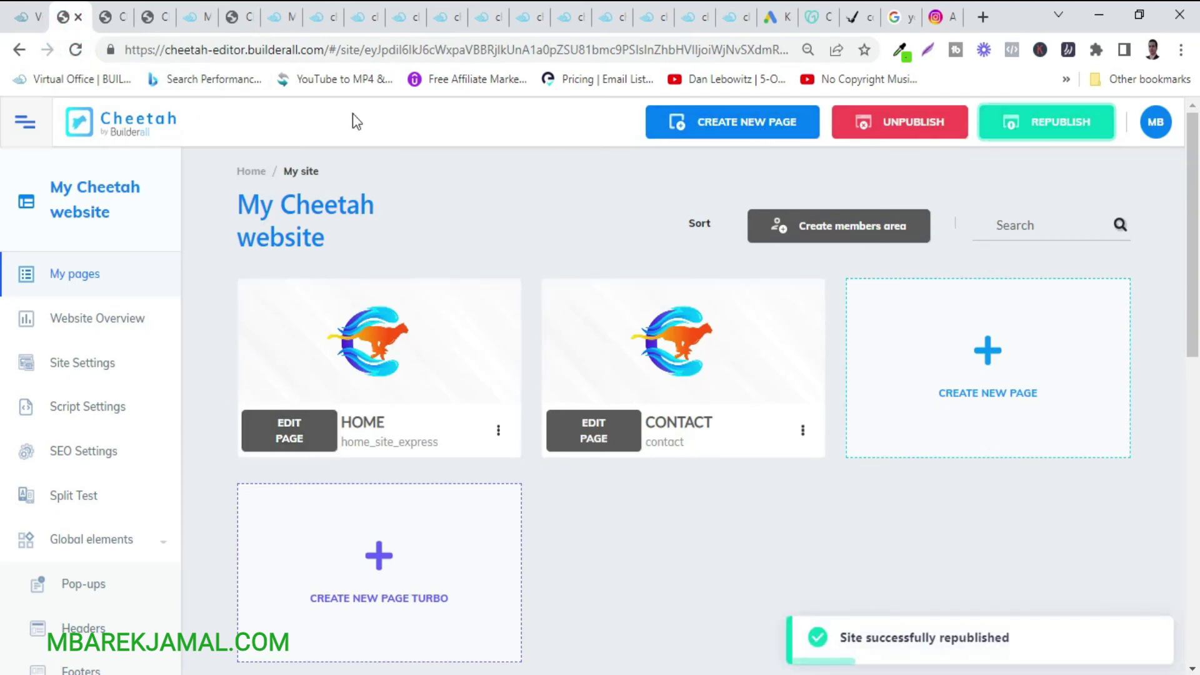
left_click(192, 19)
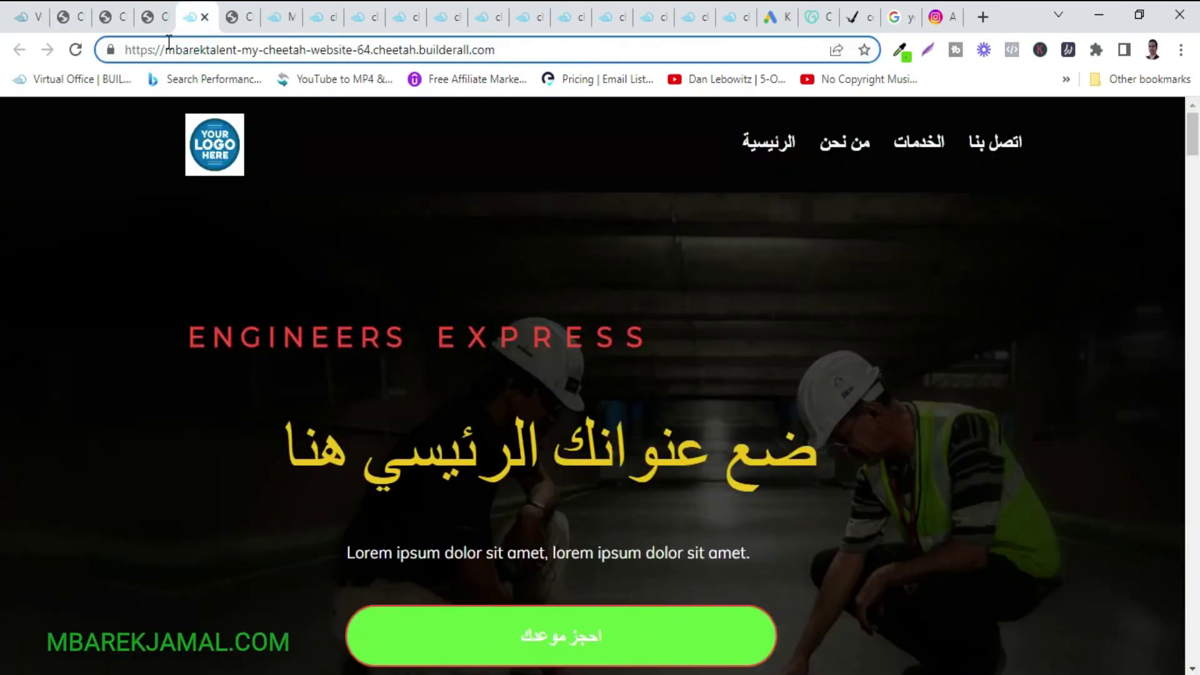
Reload the live site, open اتصل بنا from the menu, and follow the Instagram button.
left_click(72, 50)
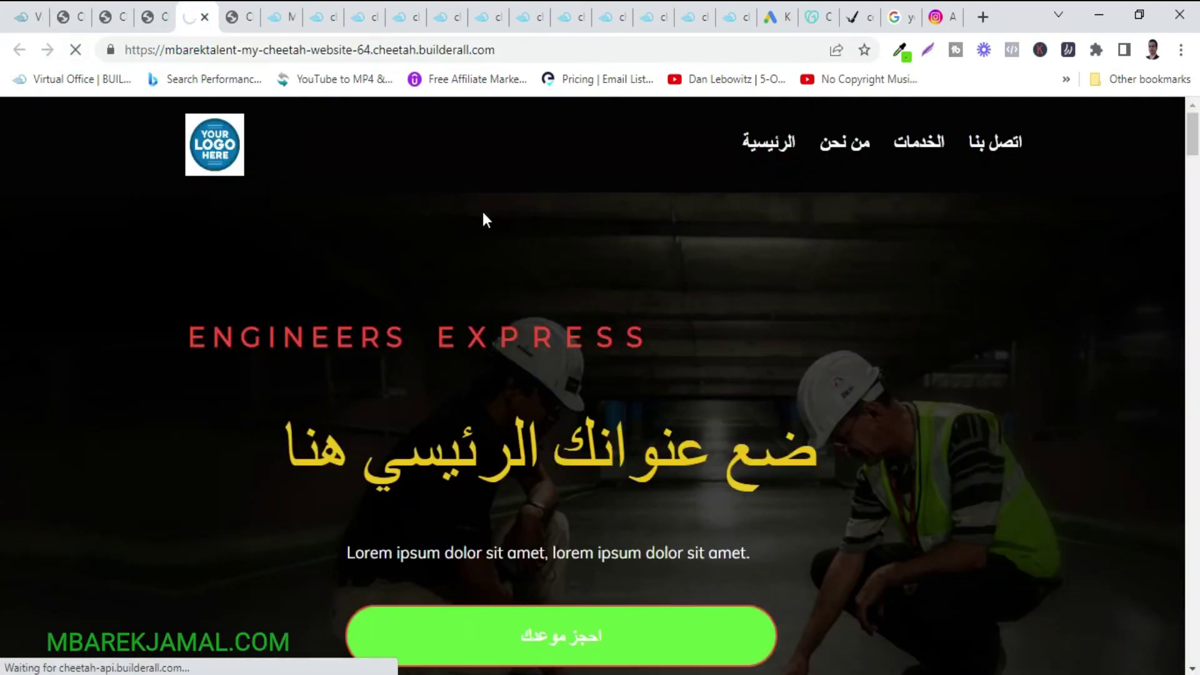
left_click(991, 145)
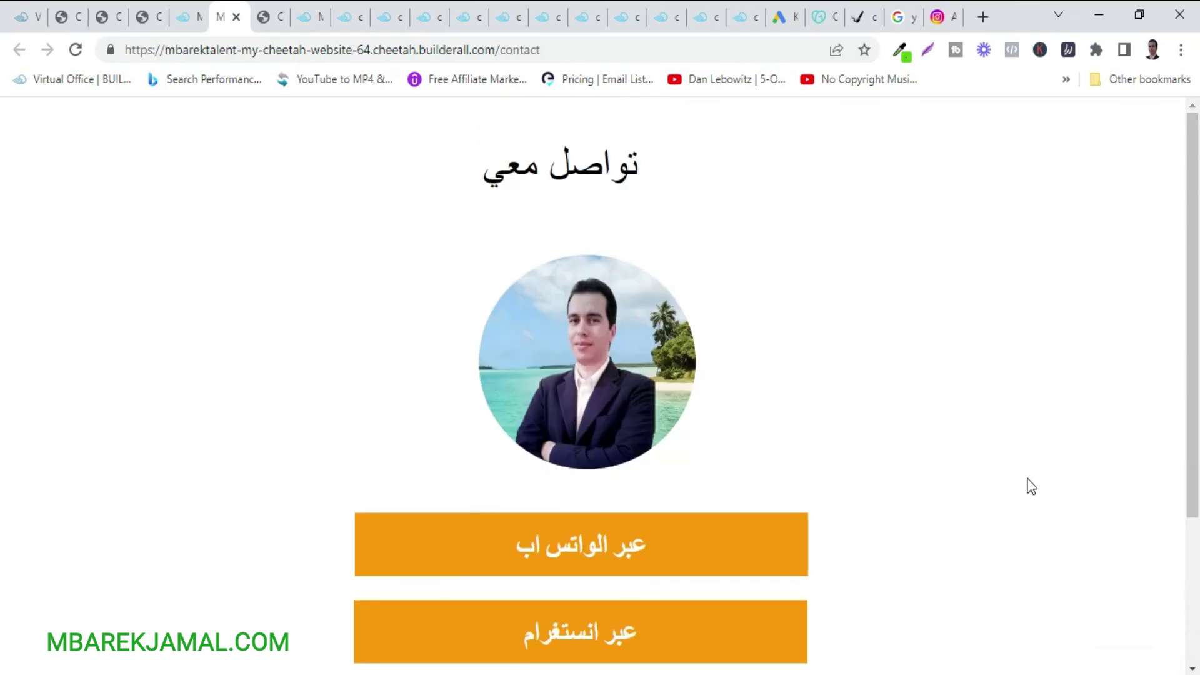
scroll(1028, 413, "down", 3)
scroll(1028, 414, "up", 2)
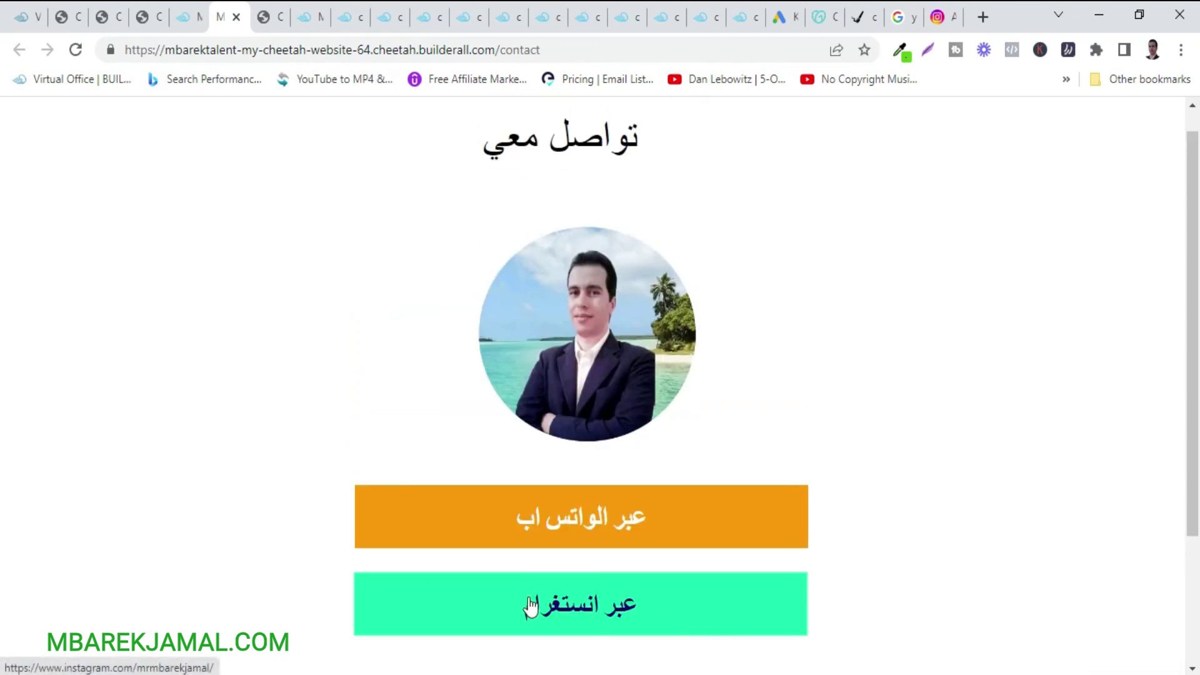
left_click(530, 605)
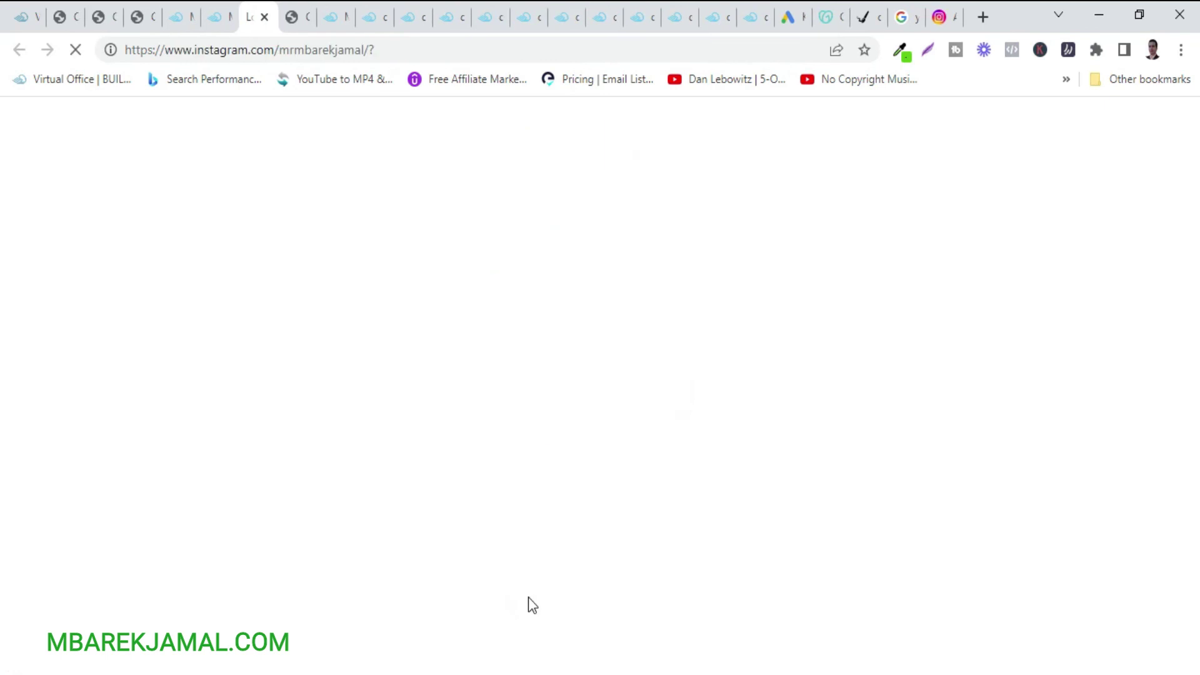